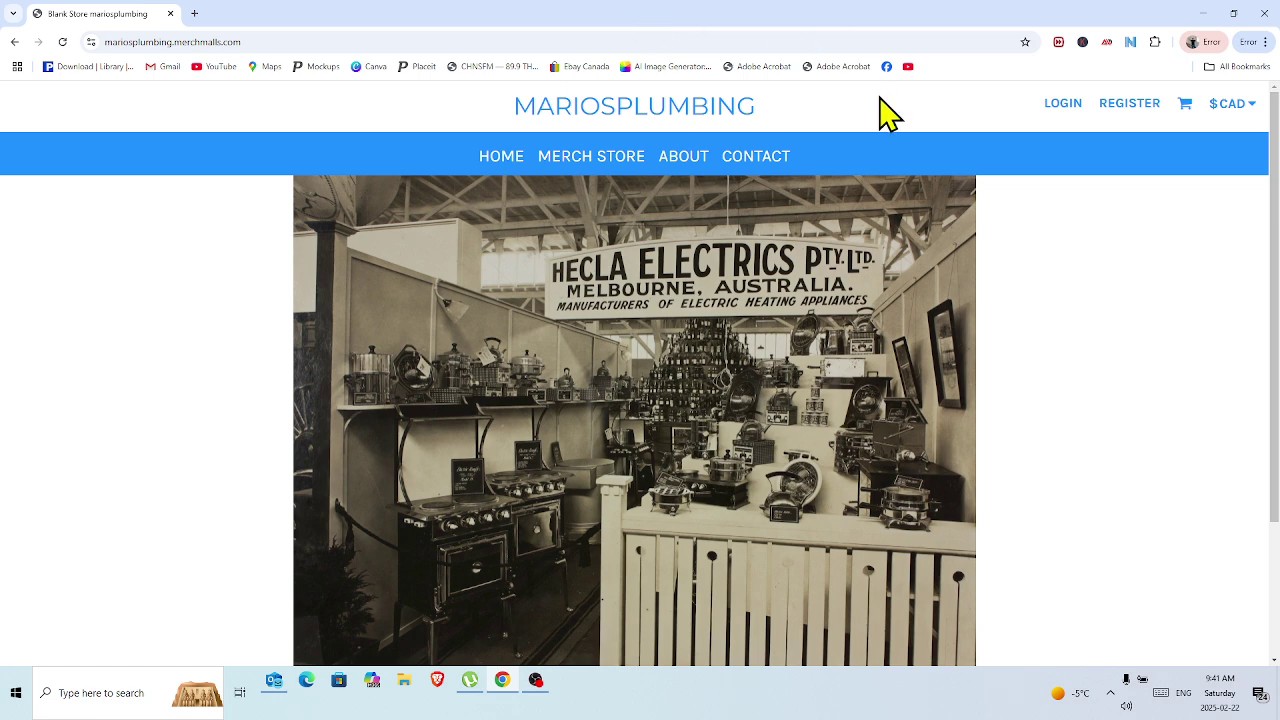
# Log in to the store with the account username and password, and save the login in the browser.
pyautogui.click(1066, 106)
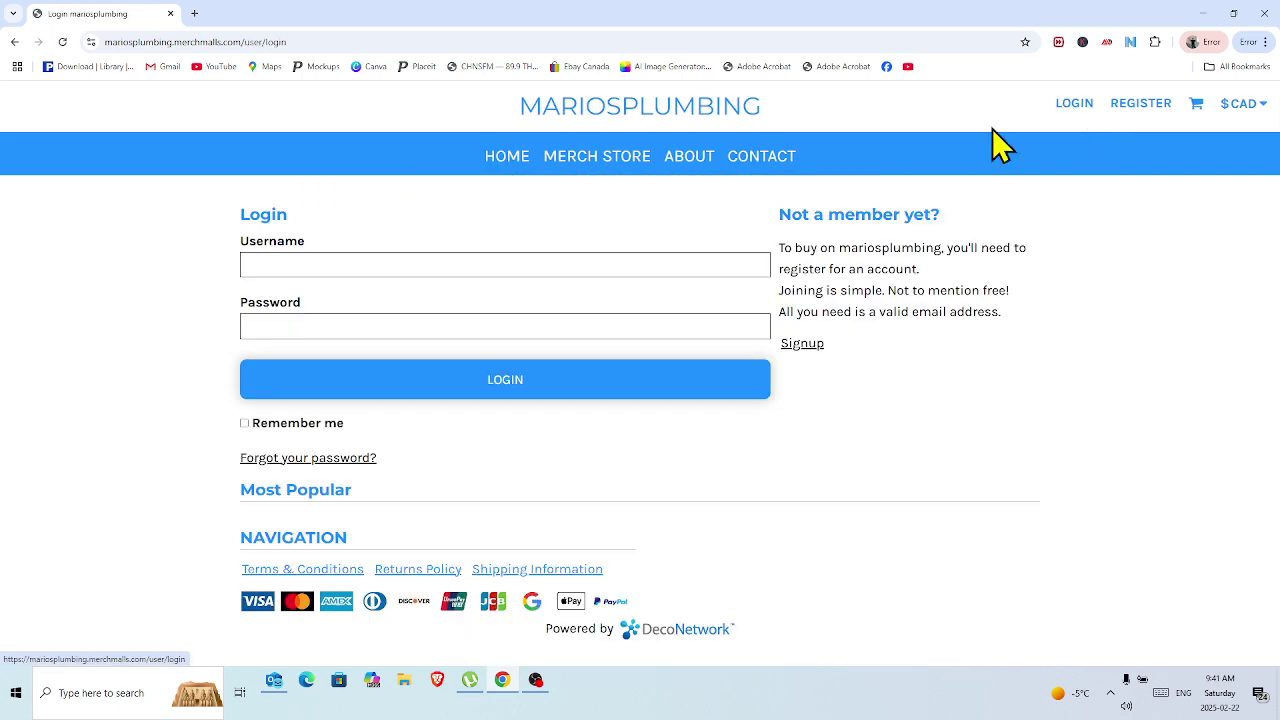
pyautogui.click(424, 258)
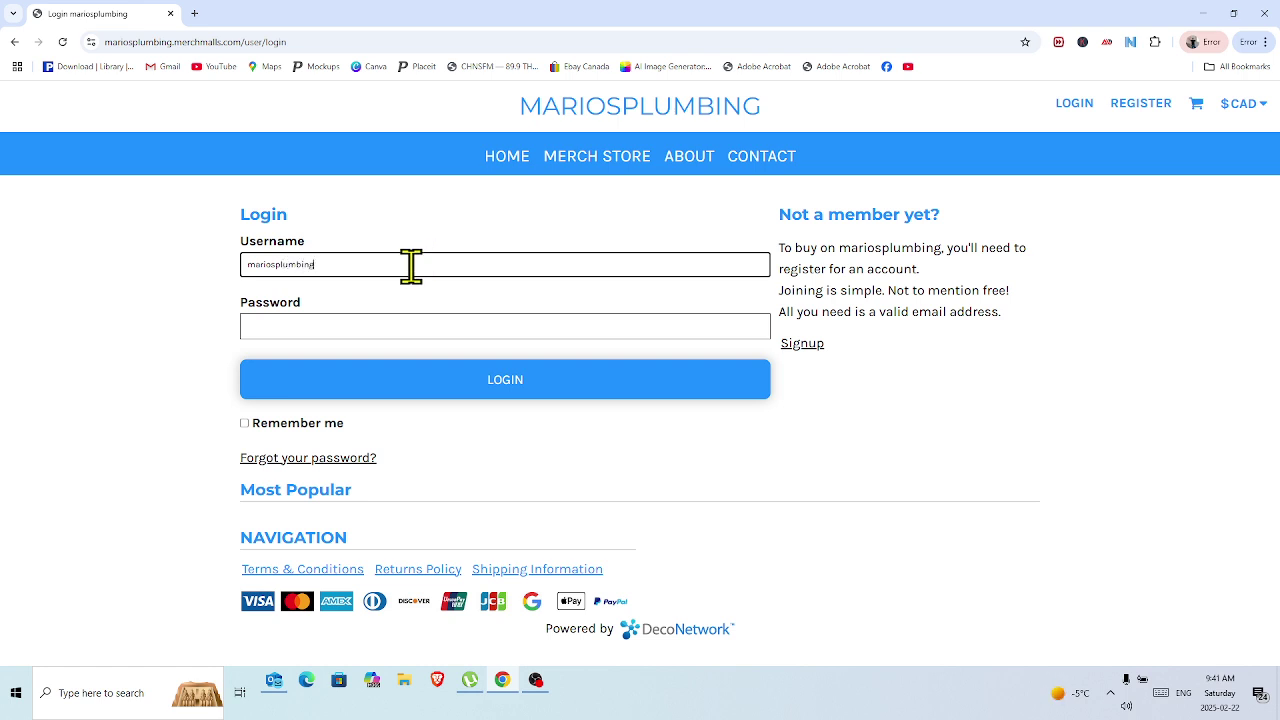
pyautogui.click(333, 318)
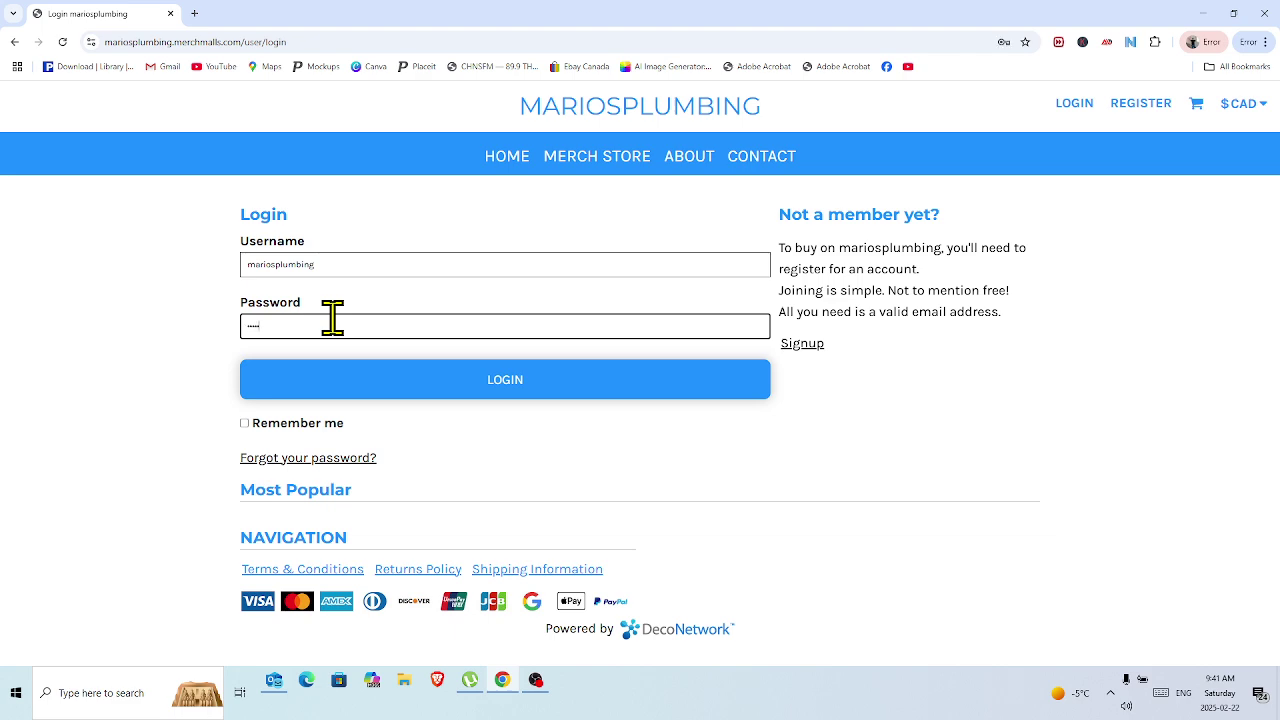
pyautogui.click(398, 390)
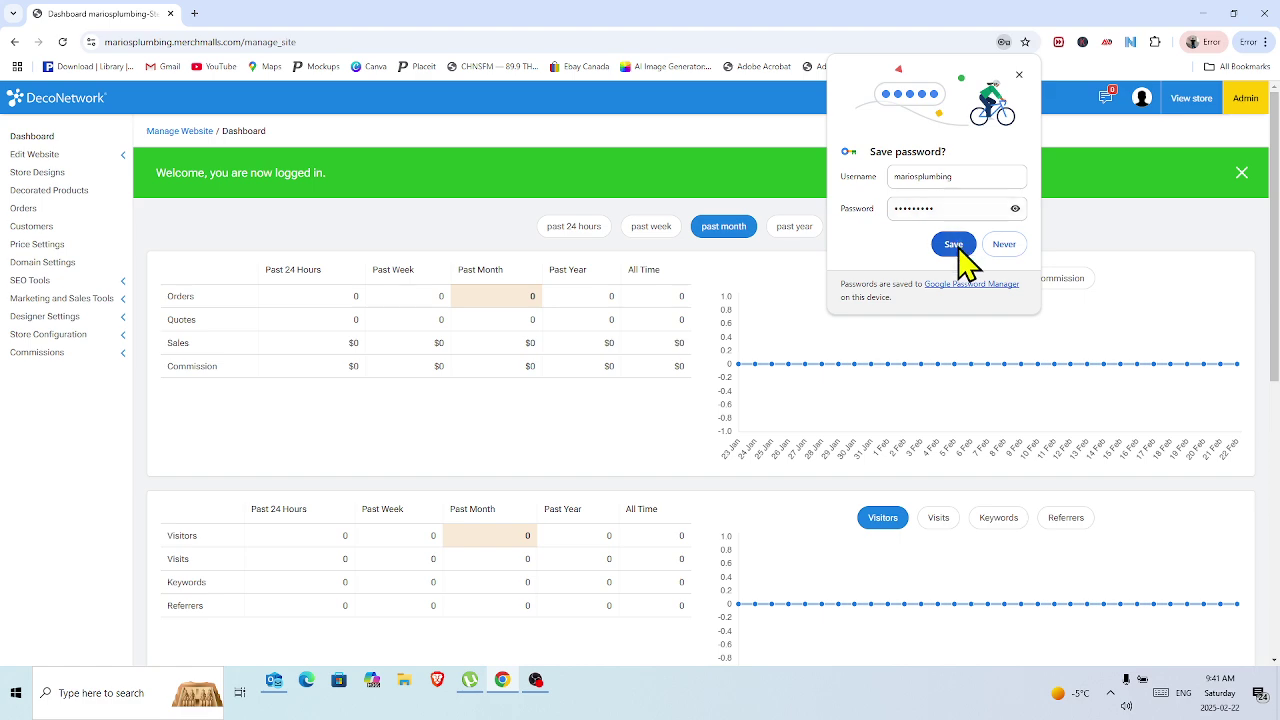
pyautogui.click(955, 250)
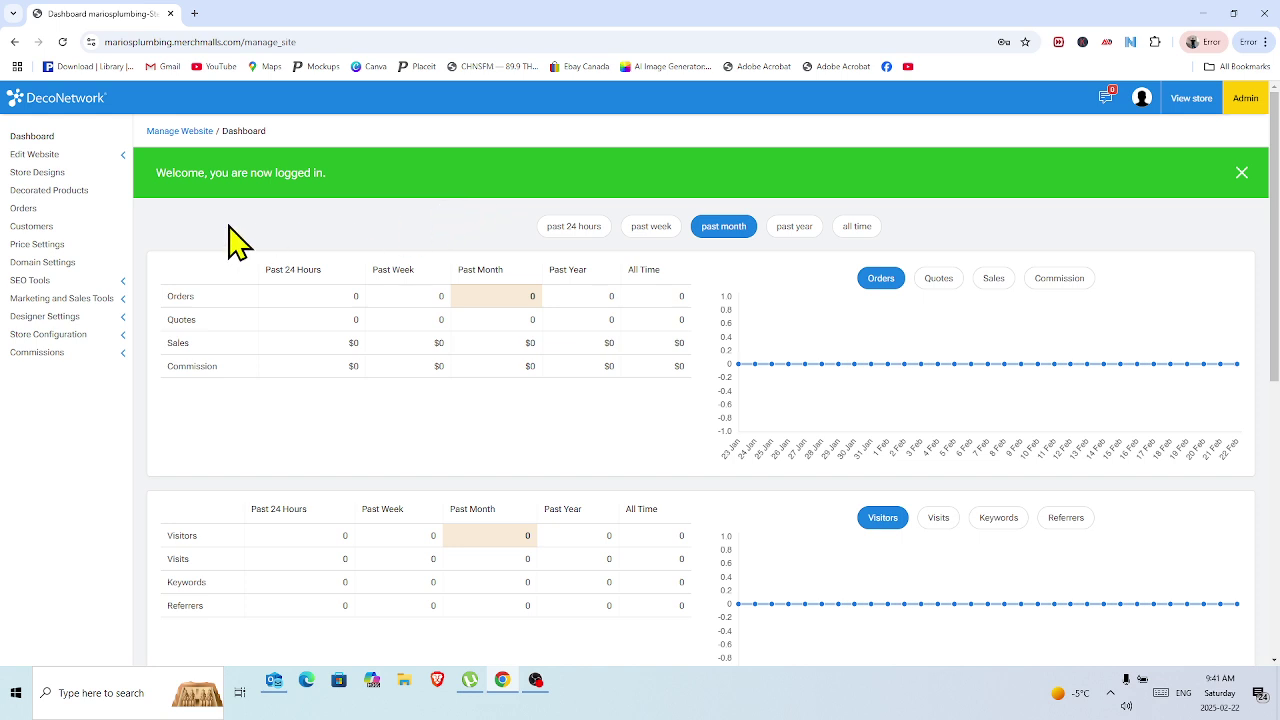
# Open the website page editor from the store dashboard and show the list of pages.
pyautogui.click(53, 157)
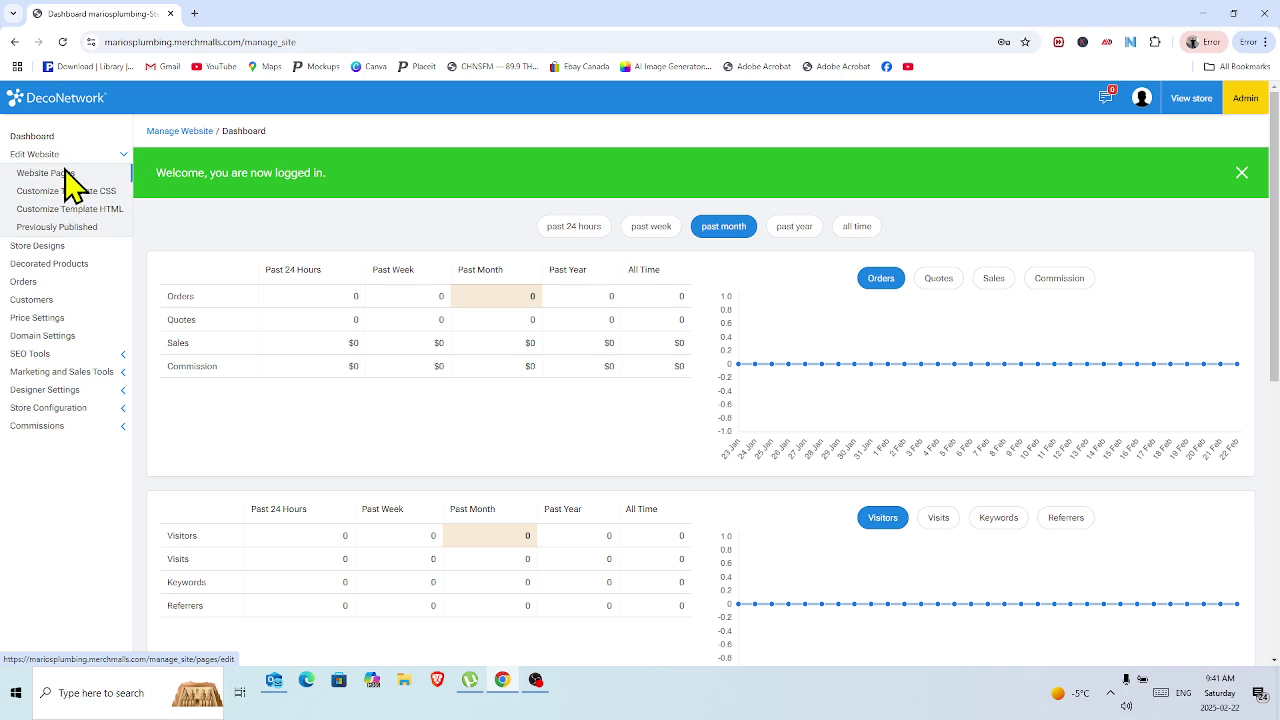
pyautogui.click(64, 174)
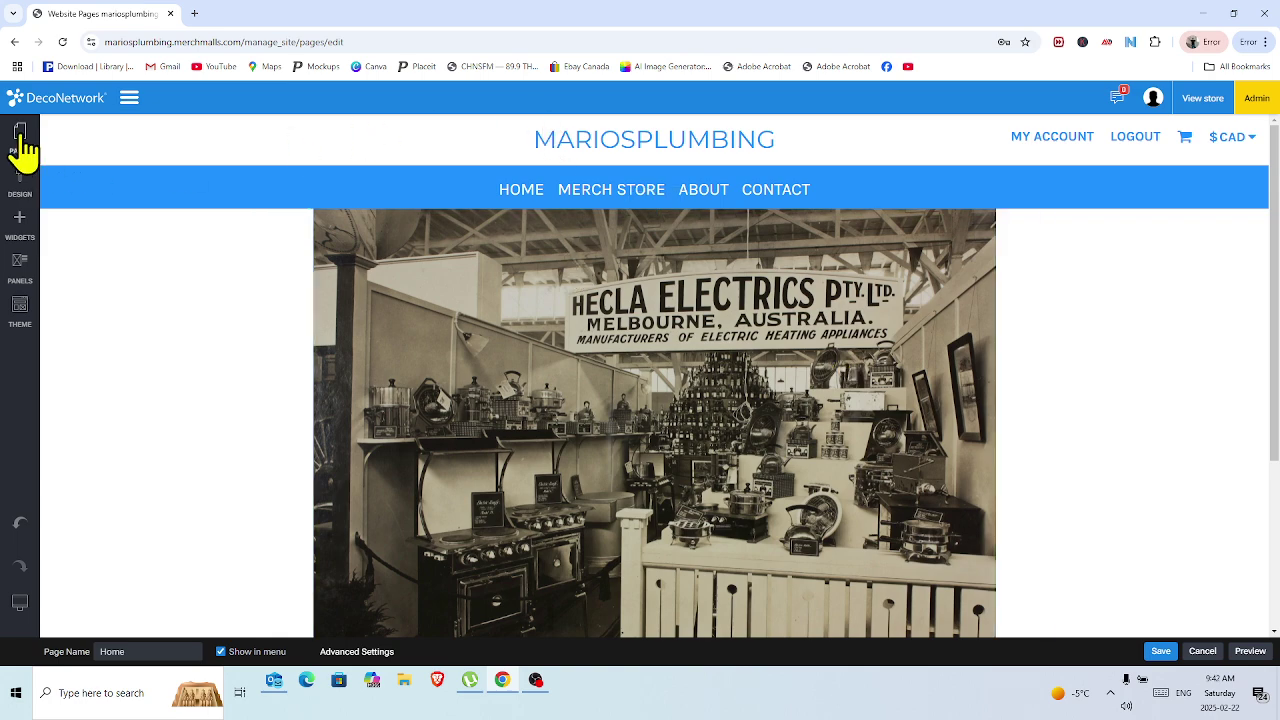
pyautogui.click(22, 148)
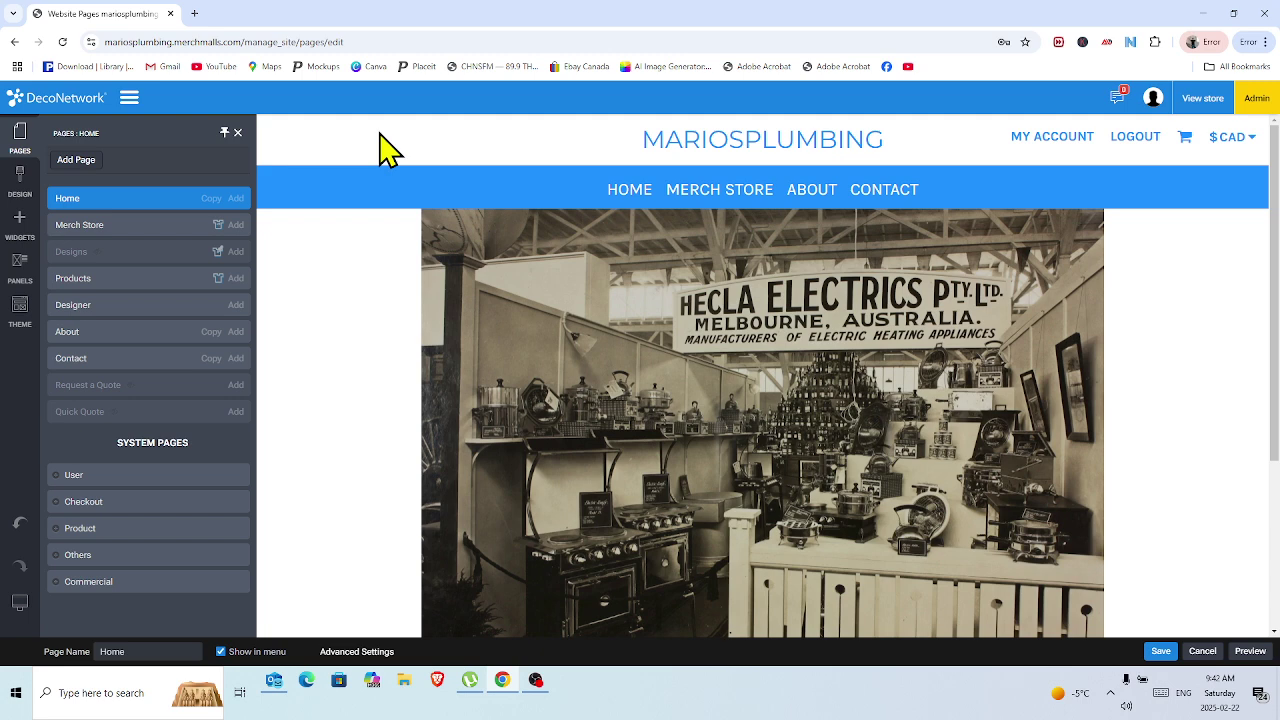
# Save and publish the site with the Merch Store page hidden from the menu, and go back to the Home page.
pyautogui.click(166, 235)
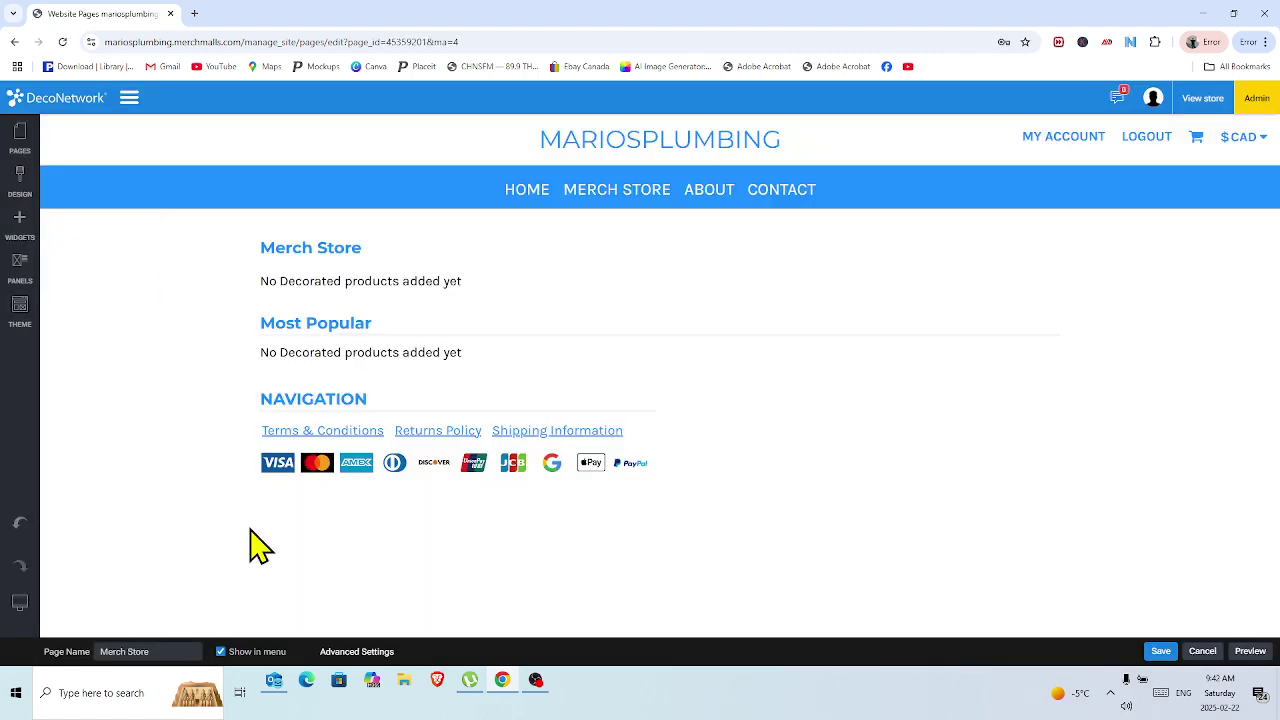
pyautogui.click(221, 651)
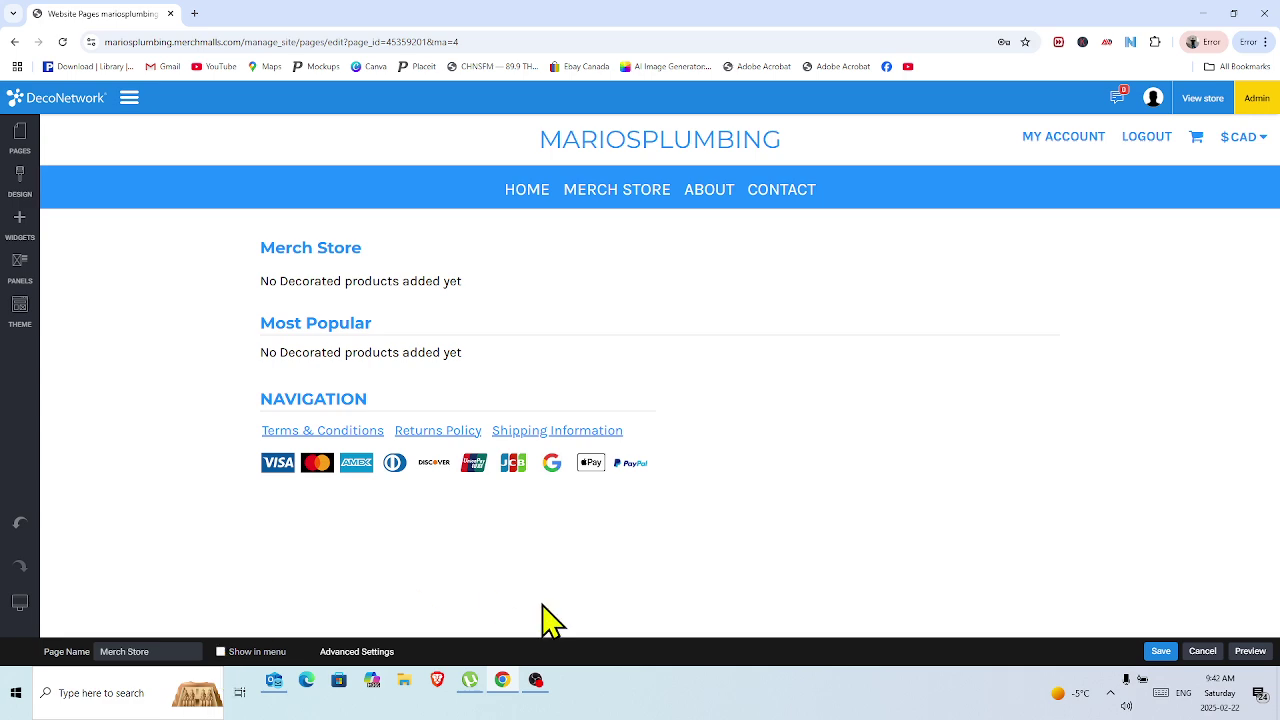
pyautogui.click(1163, 654)
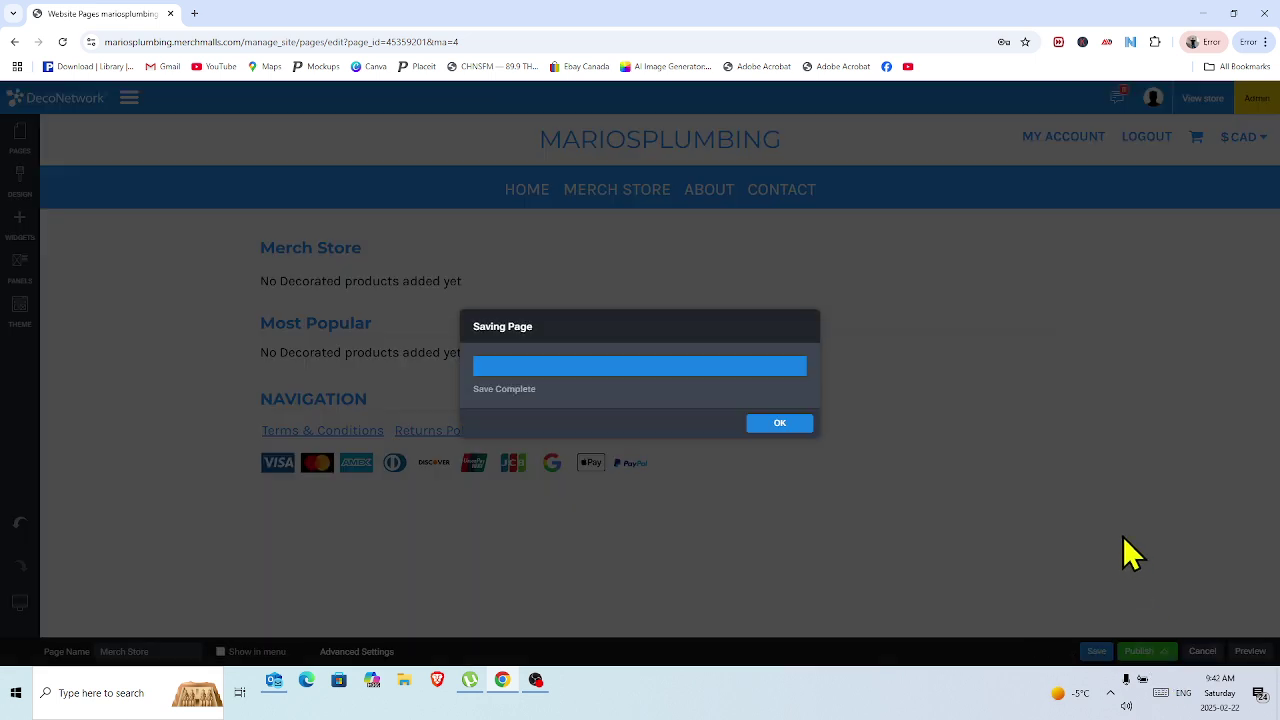
pyautogui.click(799, 425)
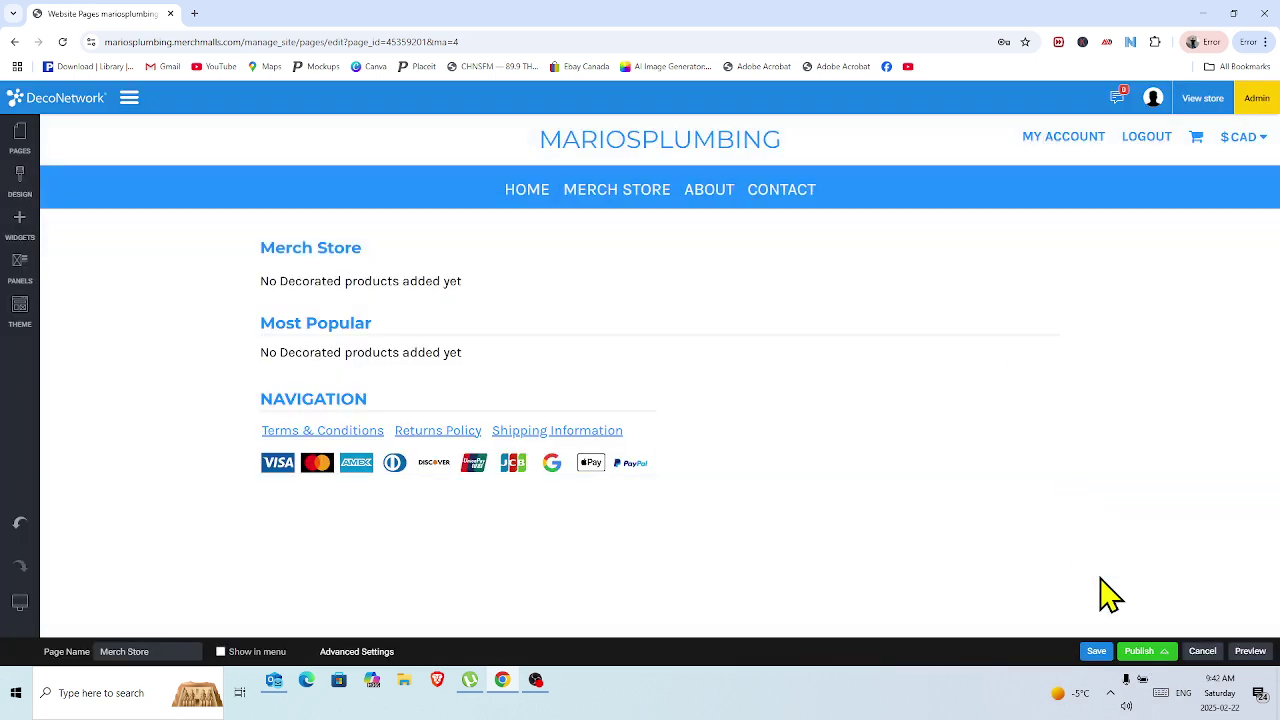
pyautogui.click(1140, 653)
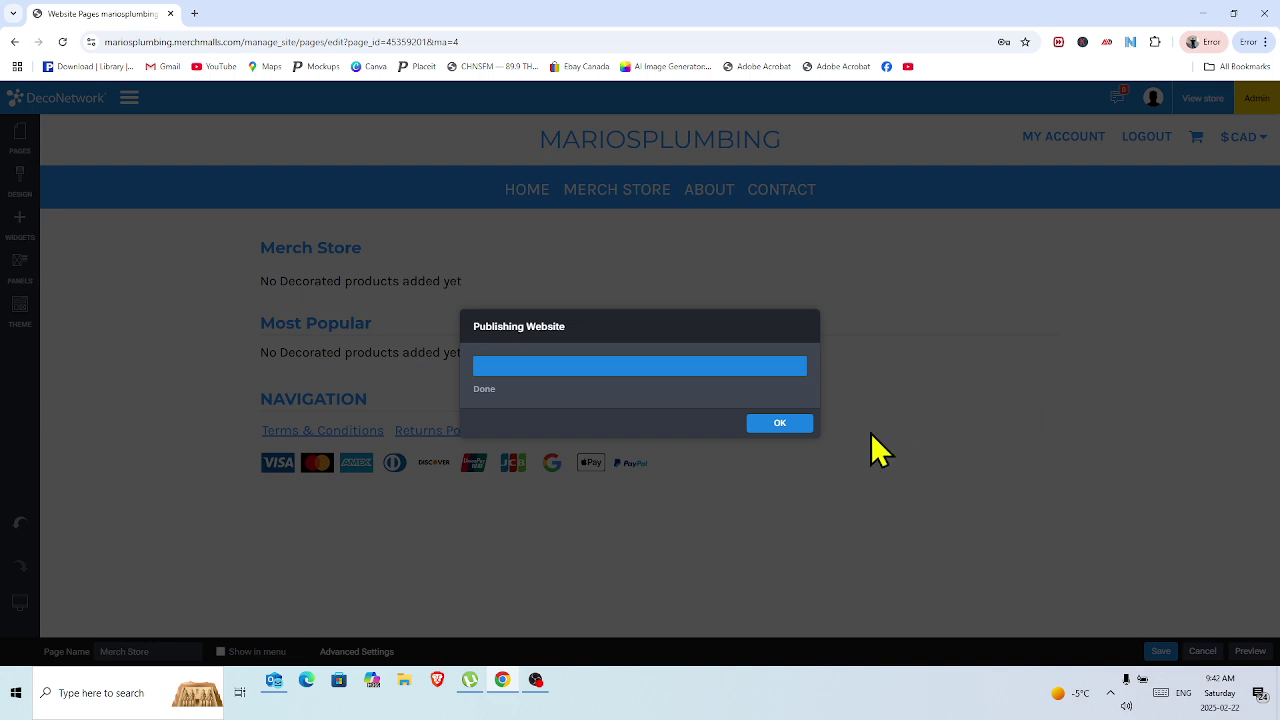
pyautogui.click(800, 427)
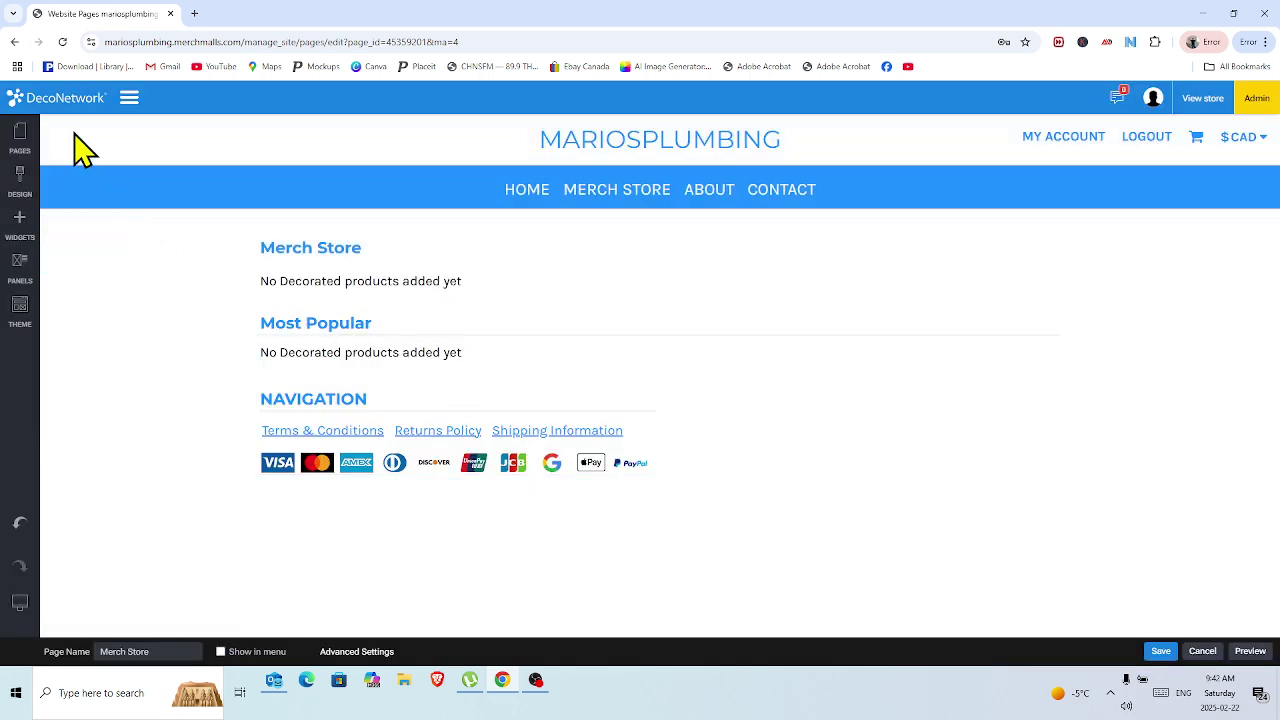
pyautogui.click(24, 140)
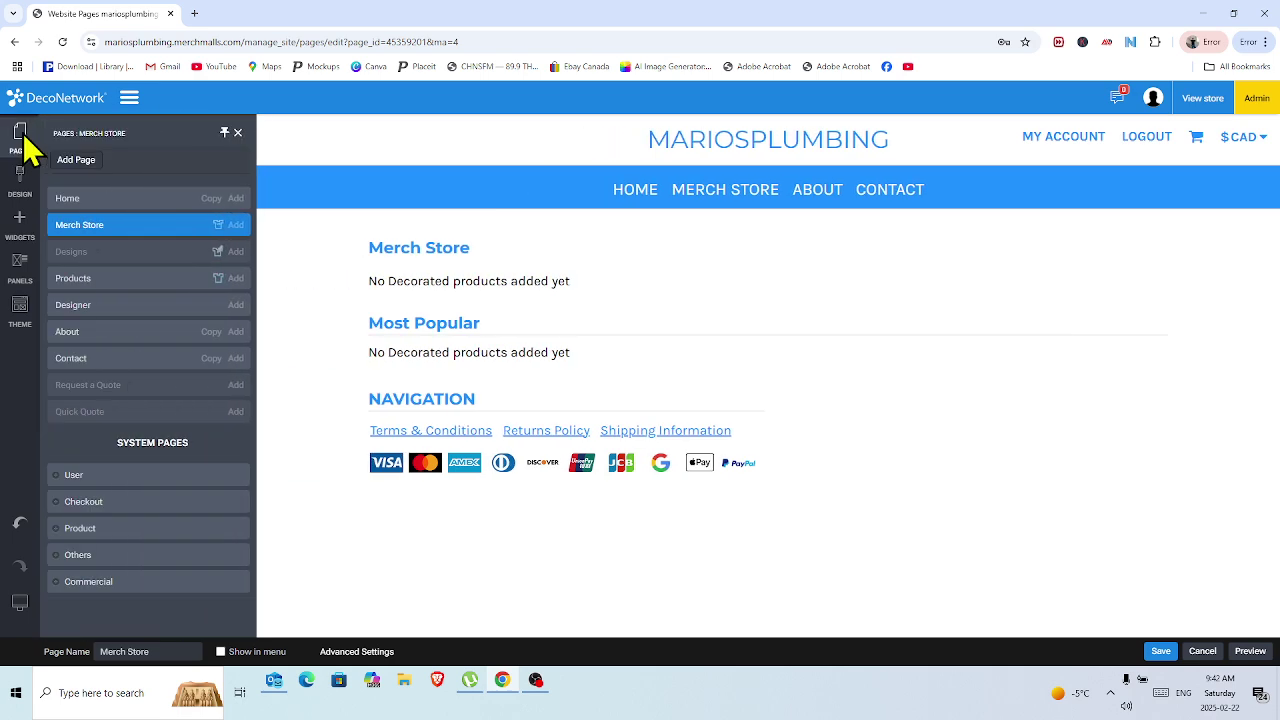
pyautogui.click(85, 202)
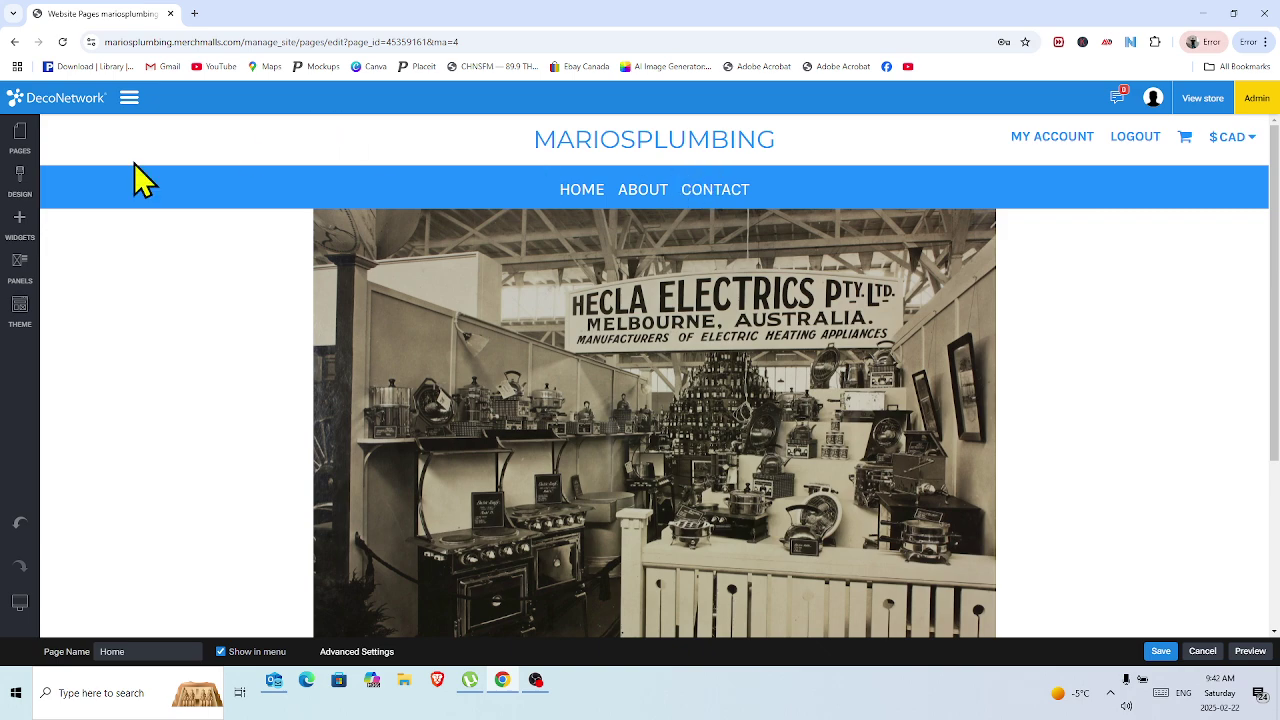
# Show the Merch Store page in the menu again, save and publish the site, and return to the Home page.
pyautogui.click(20, 140)
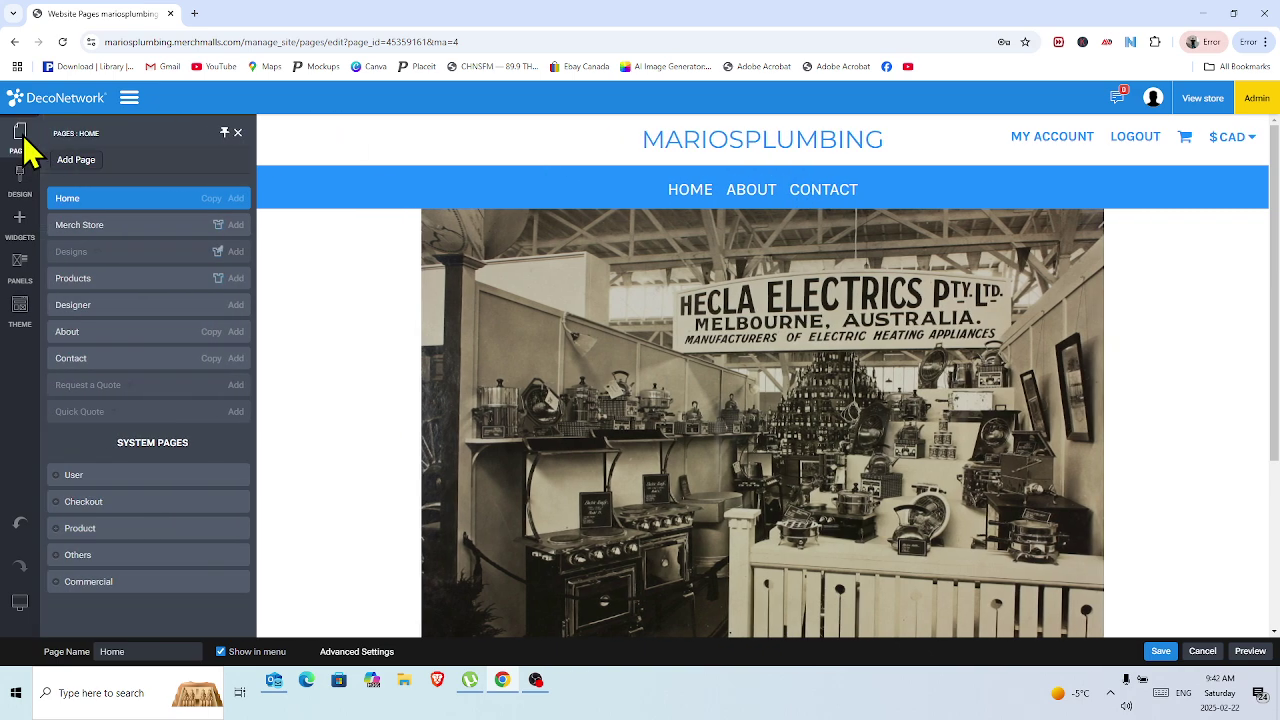
pyautogui.click(120, 229)
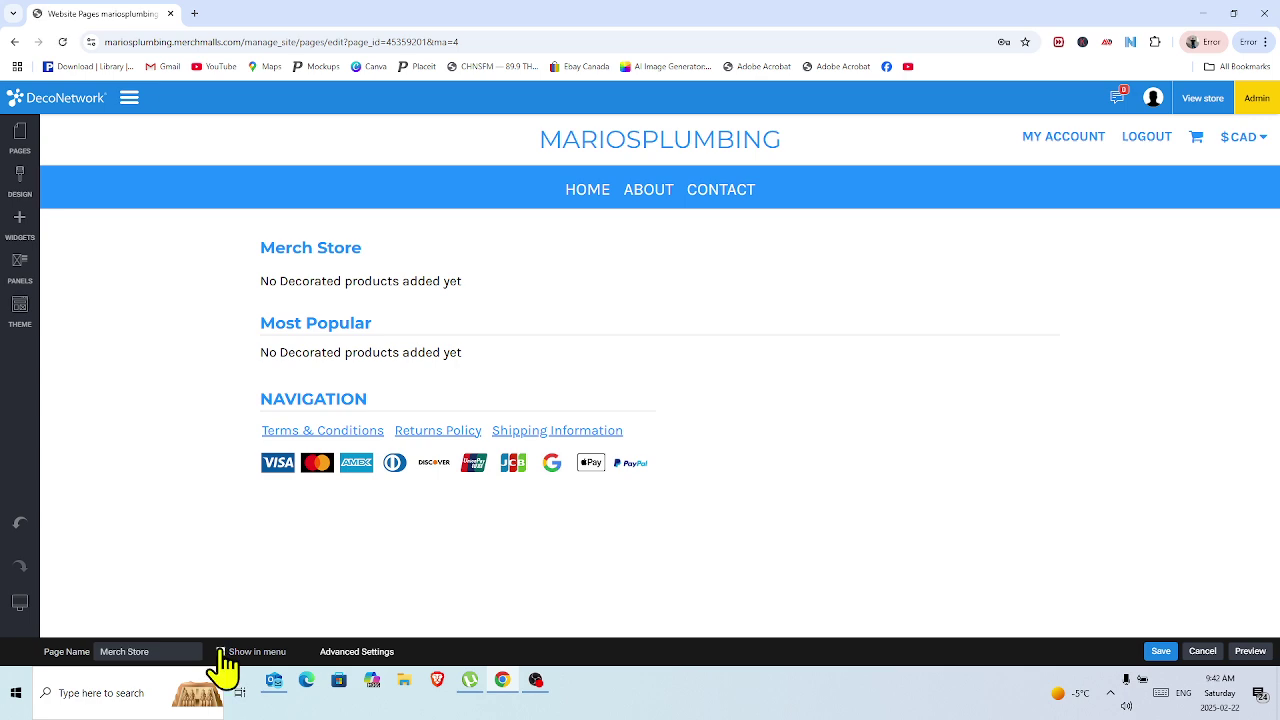
pyautogui.click(1159, 652)
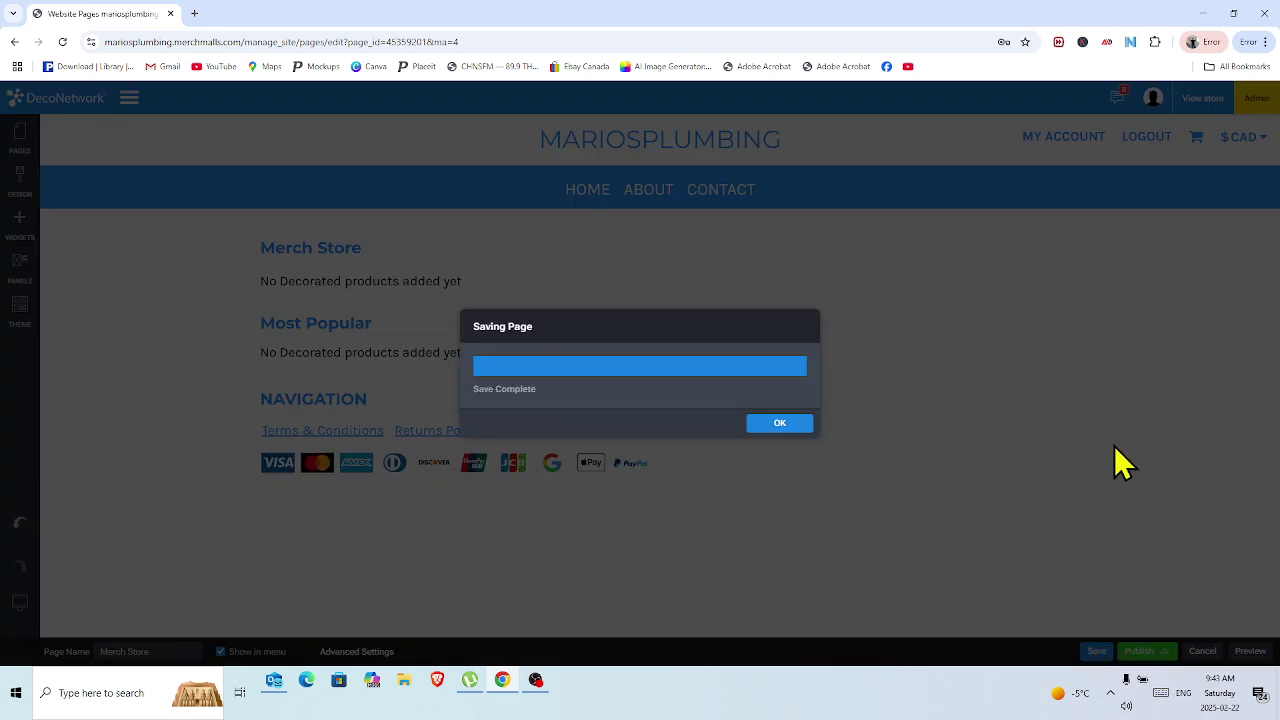
pyautogui.click(795, 425)
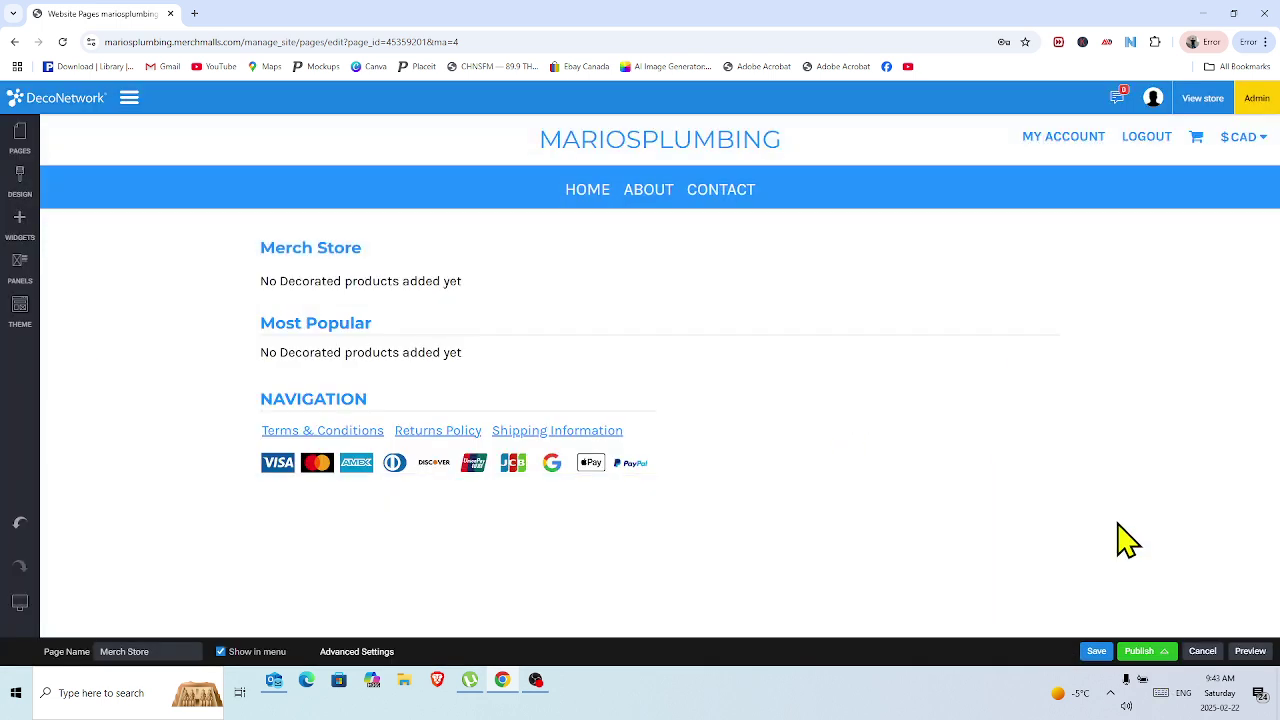
pyautogui.click(1143, 651)
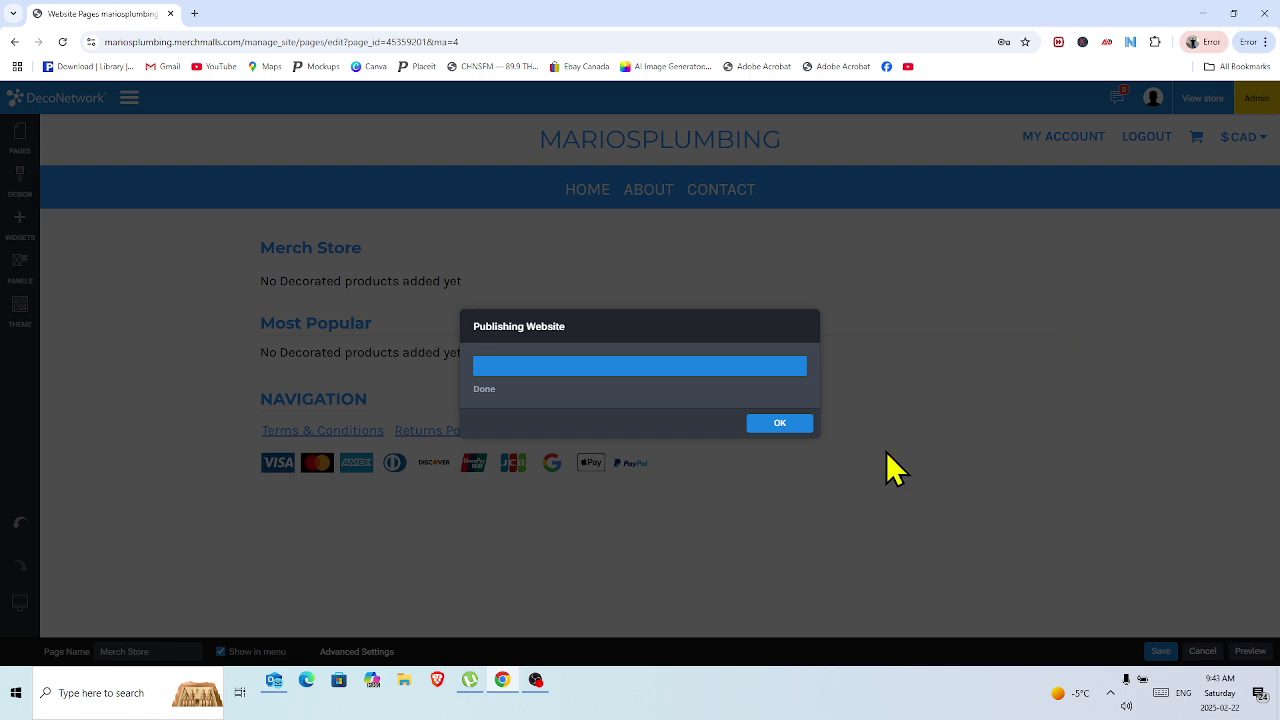
pyautogui.click(787, 423)
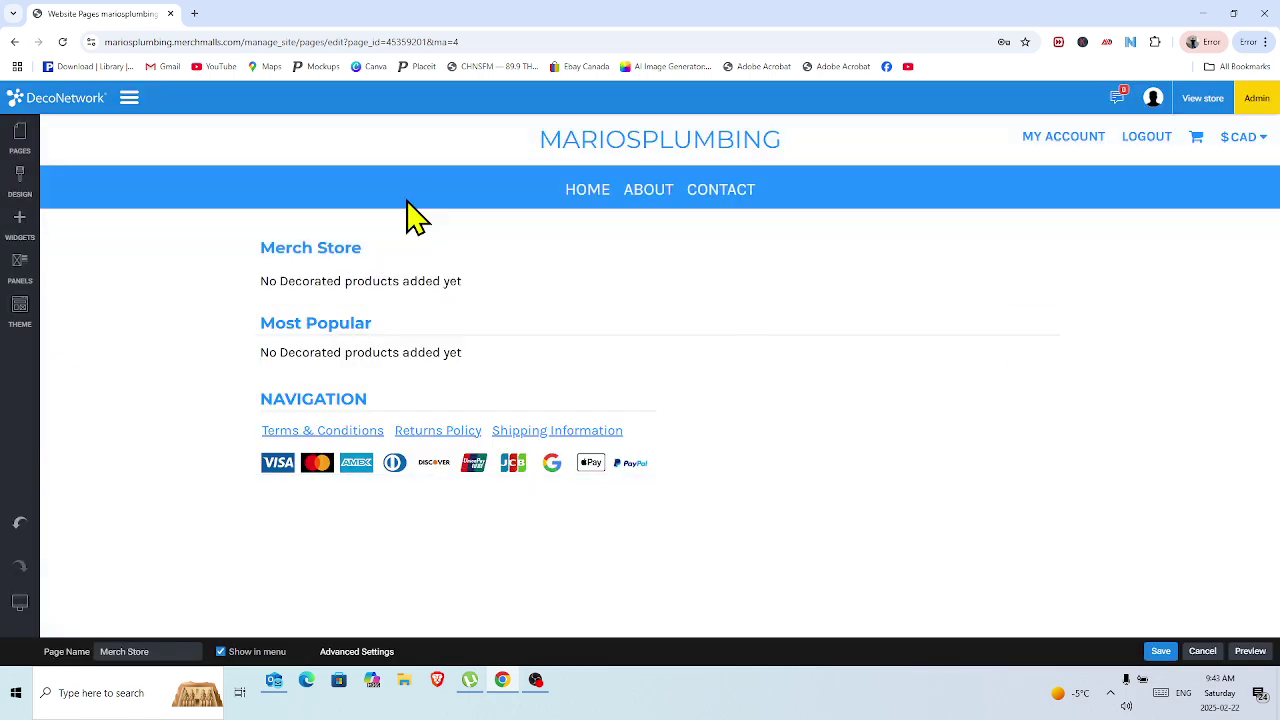
pyautogui.click(18, 137)
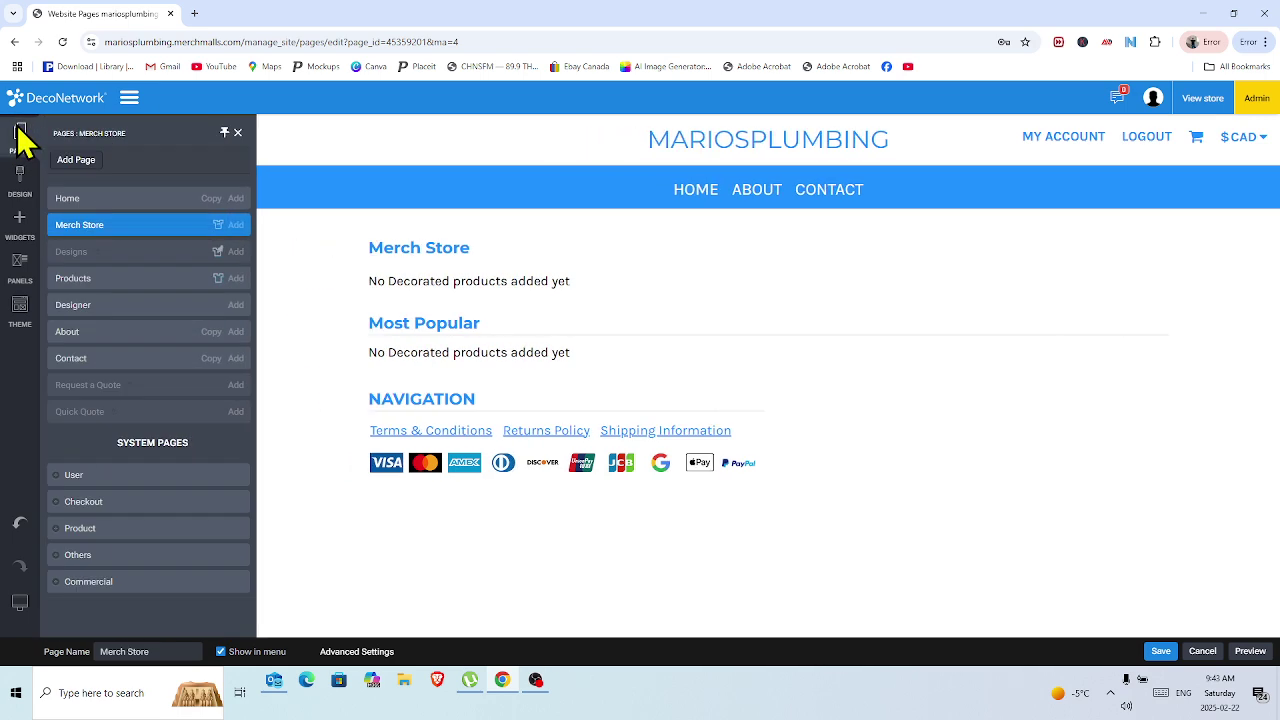
pyautogui.click(90, 199)
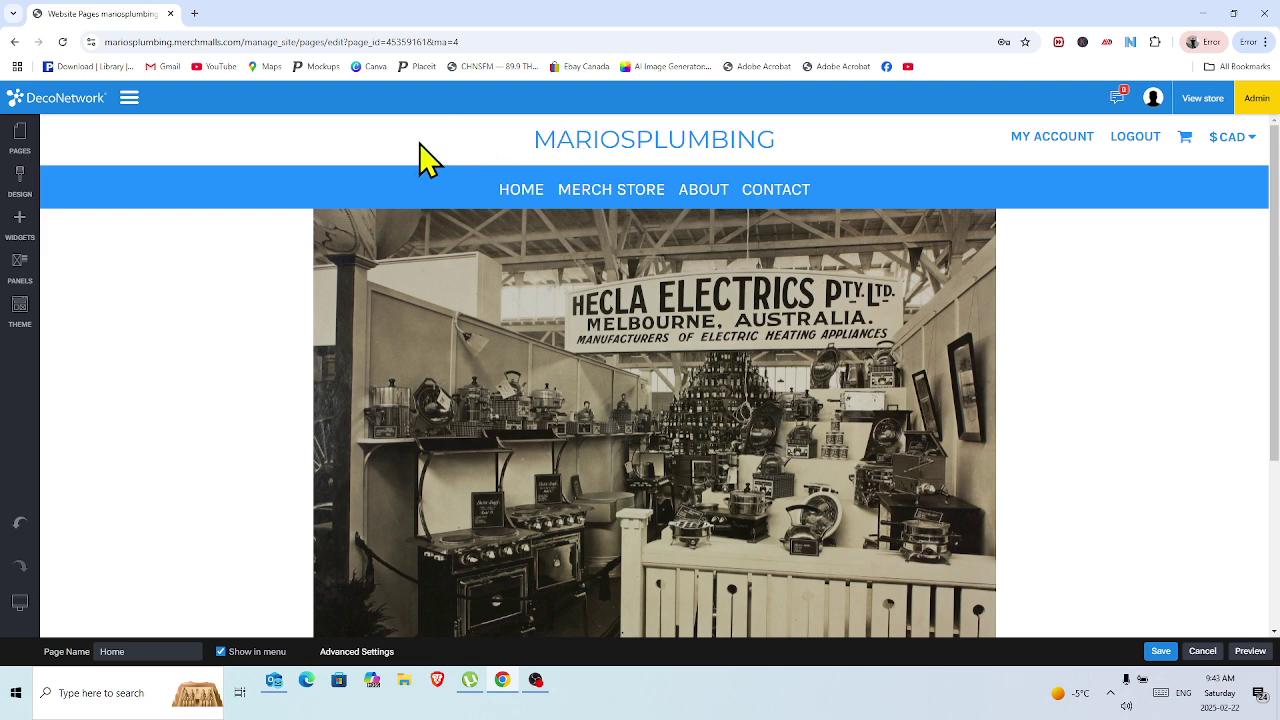
# Change the site name in the logo and title design settings to "mario's plumbing" and save the page.
pyautogui.click(26, 192)
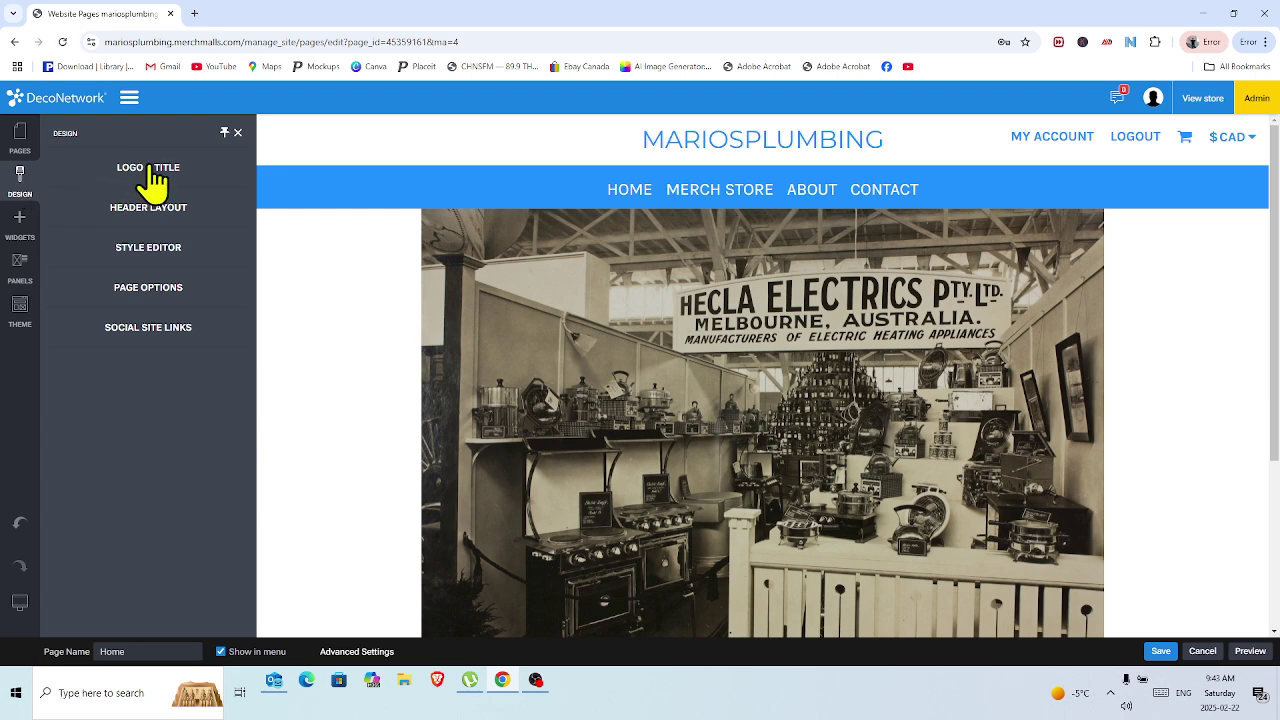
pyautogui.click(152, 182)
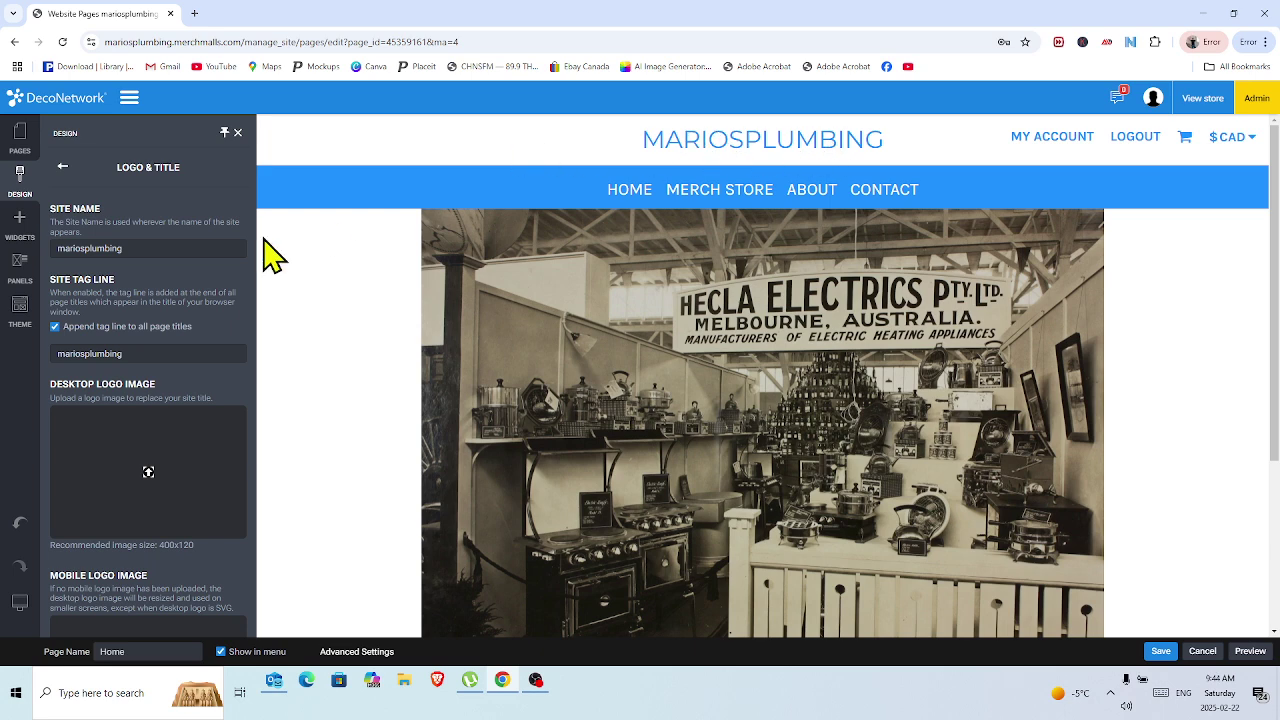
pyautogui.click(85, 248)
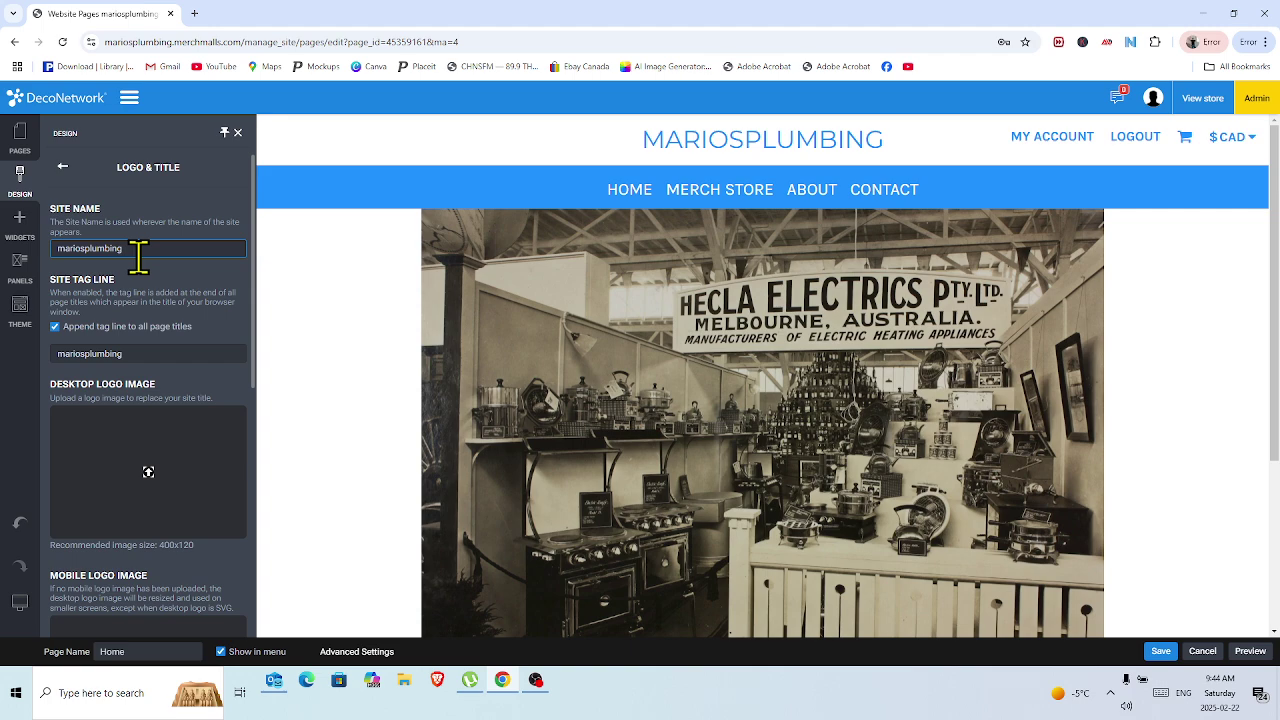
pyautogui.press('BackSpace')
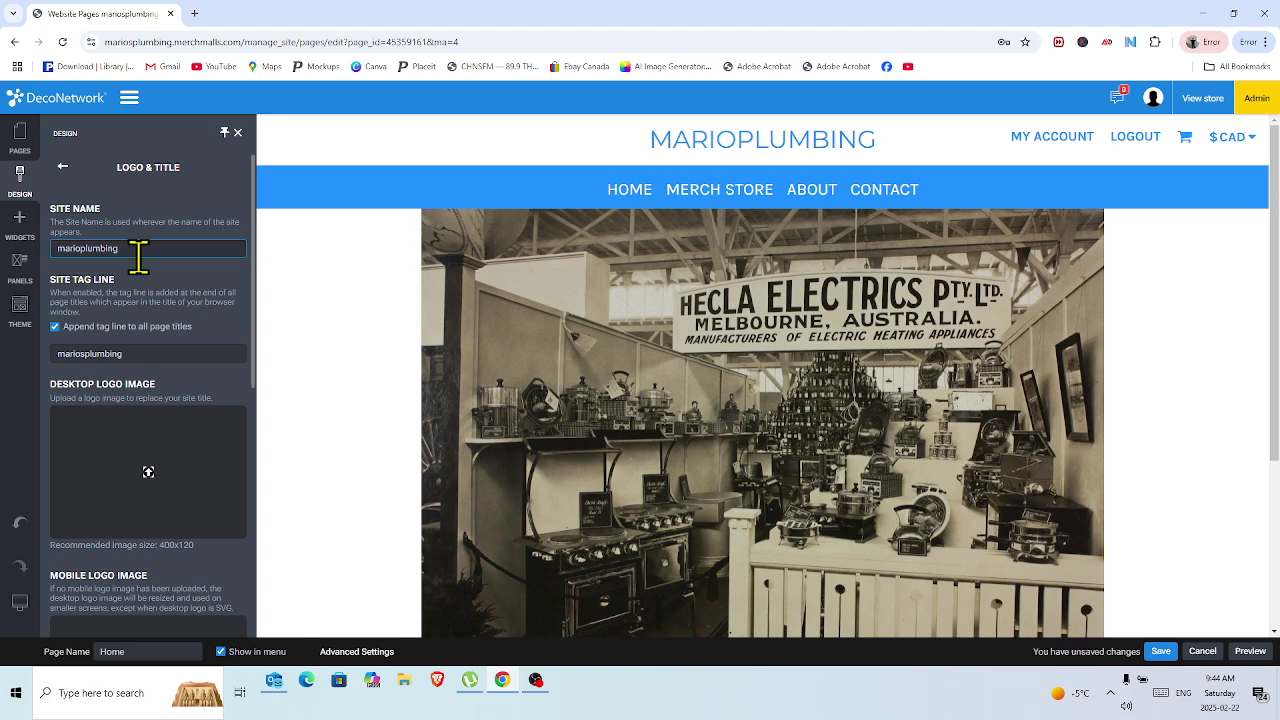
pyautogui.write("'")
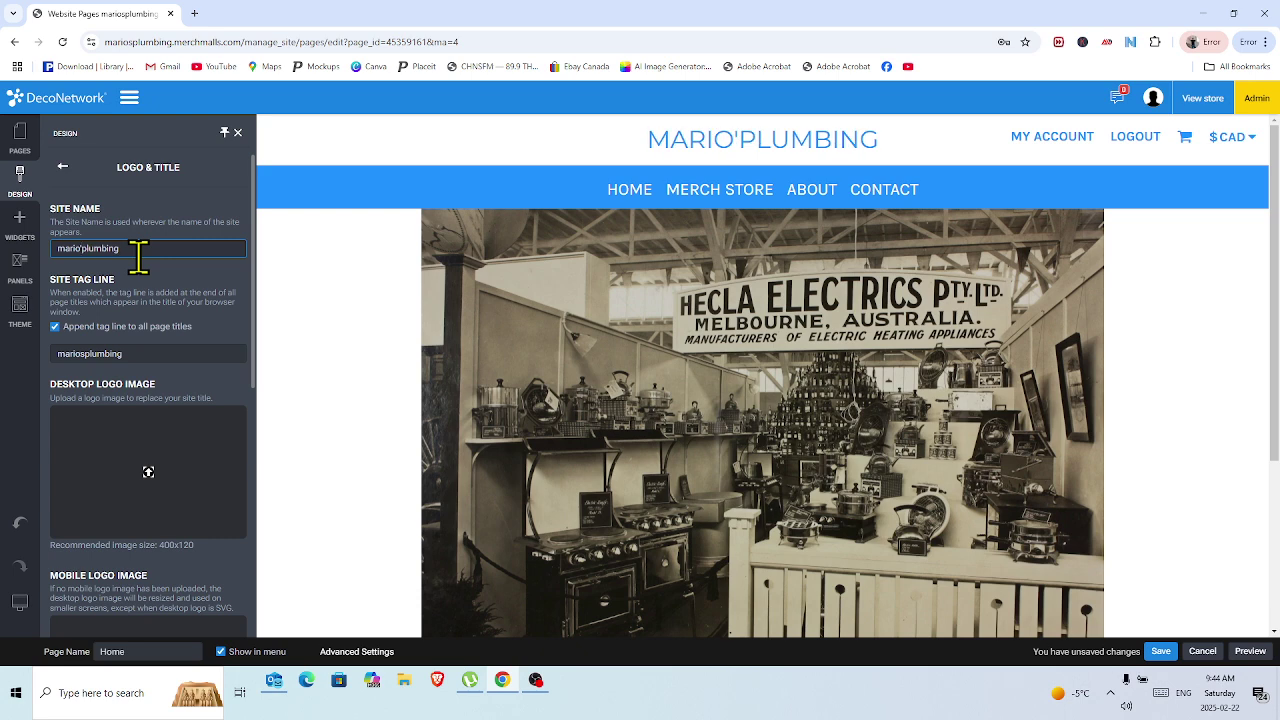
pyautogui.write('s')
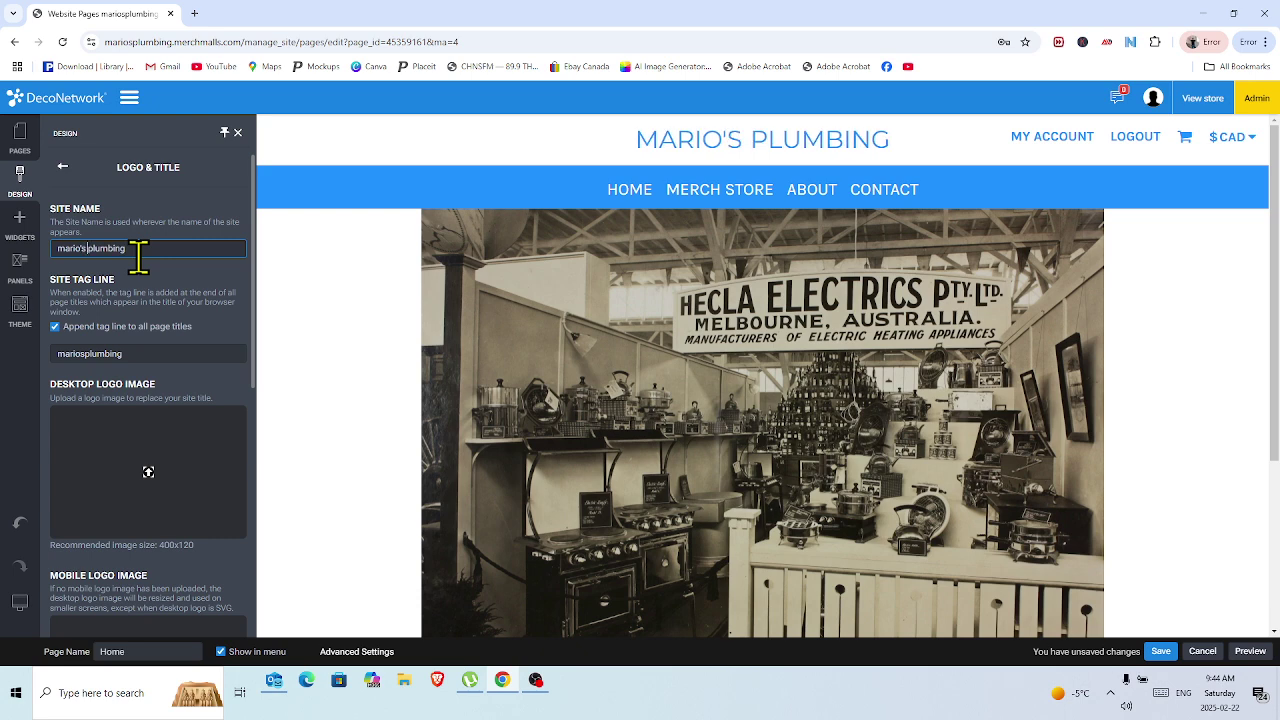
pyautogui.click(1160, 652)
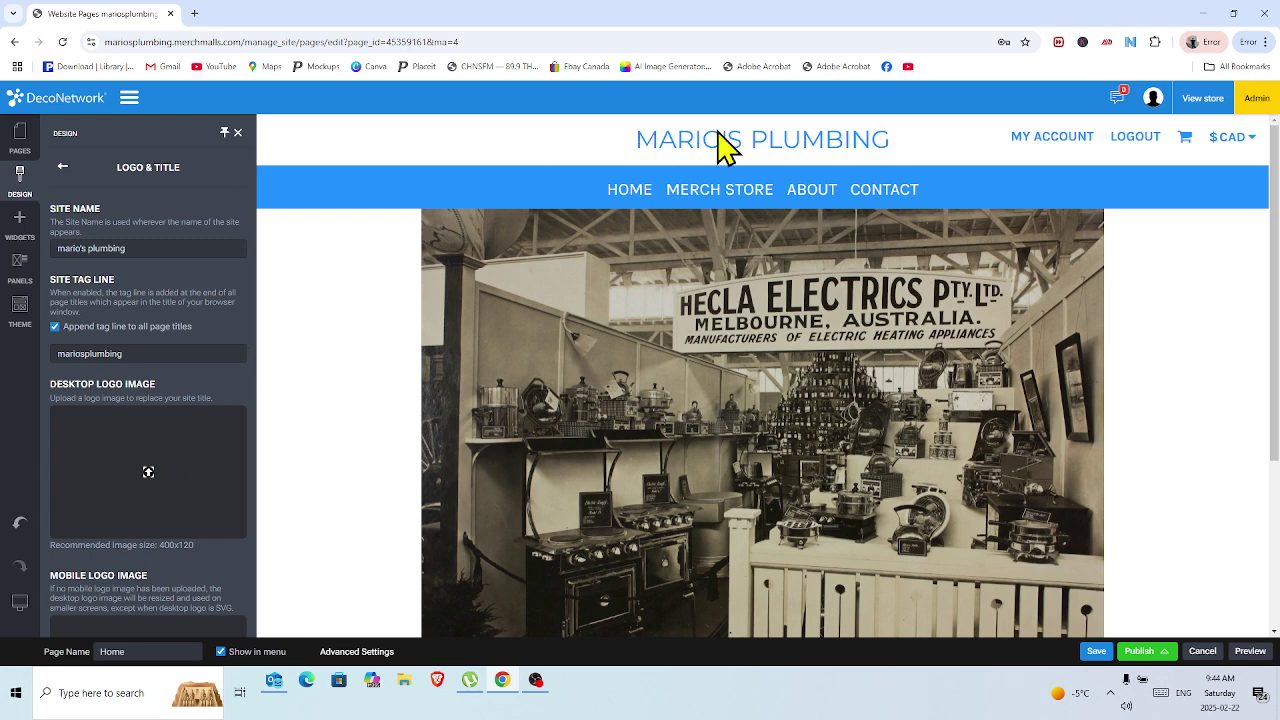
pyautogui.click(148, 490)
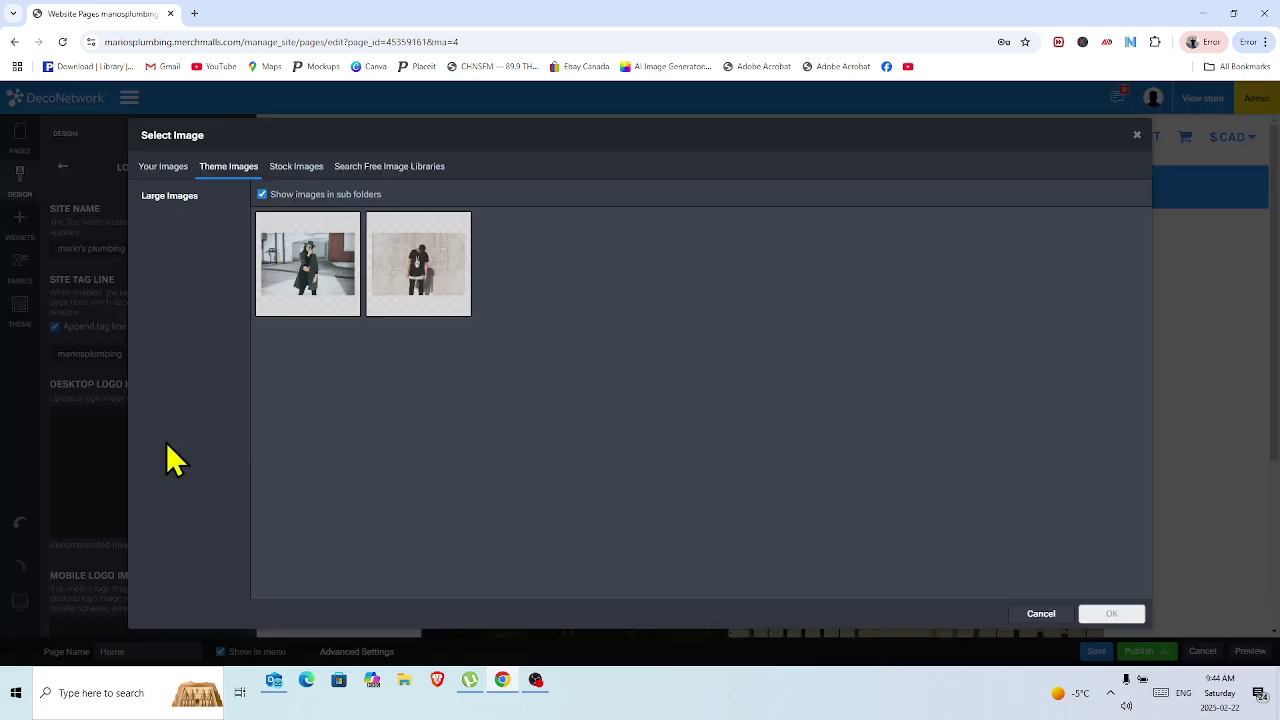
pyautogui.click(165, 168)
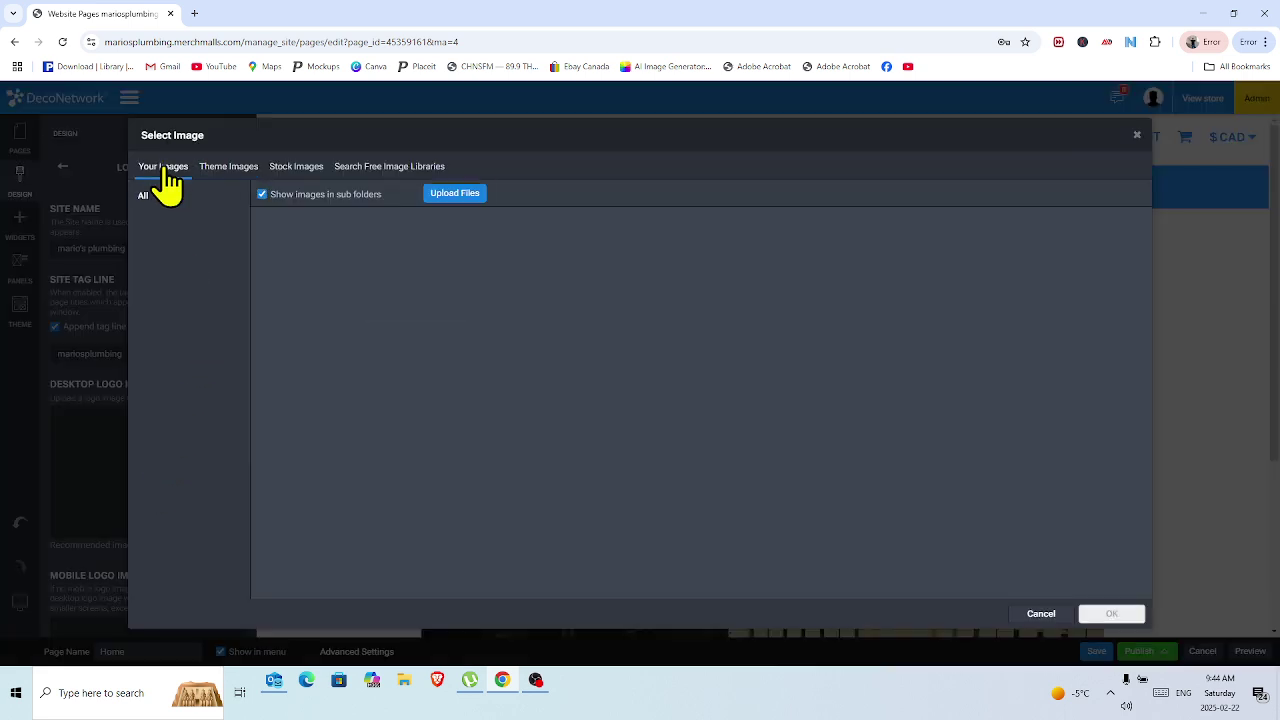
pyautogui.click(1136, 134)
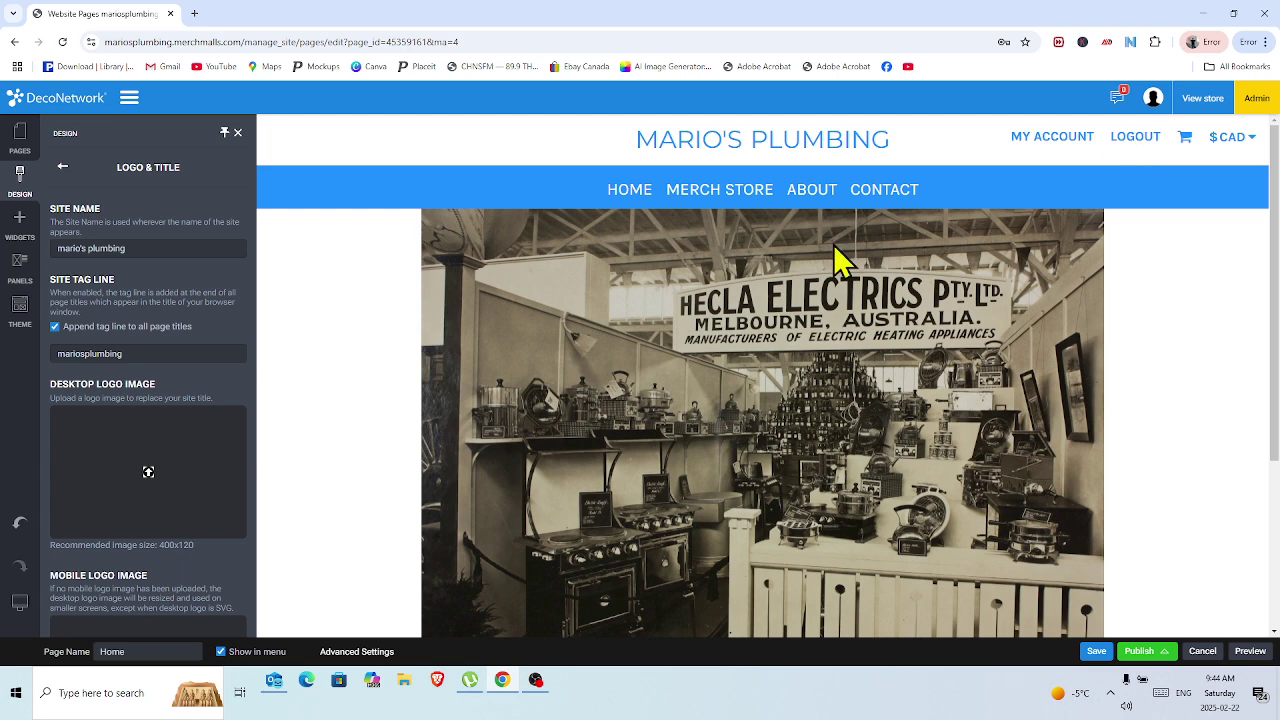
# Upload the image "Mario's Plumbing (1)" from the Marios Plumbing folder in Downloads and set it as the desktop logo.
pyautogui.click(150, 482)
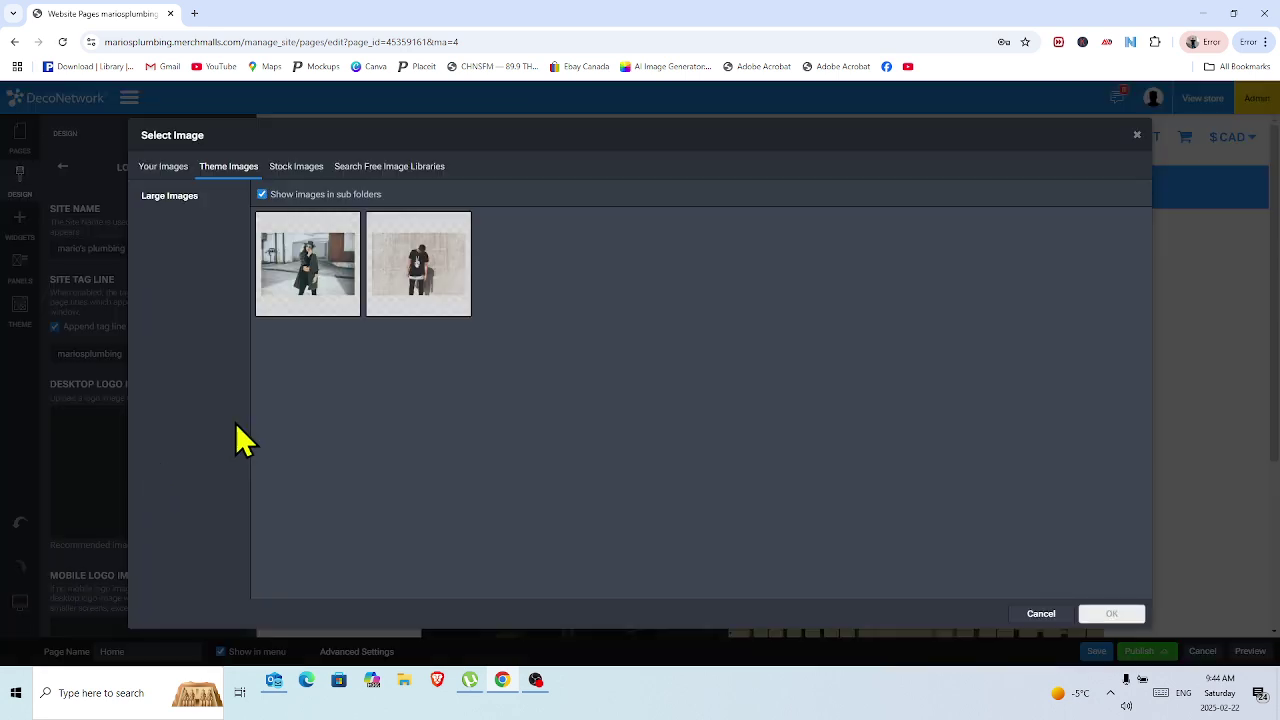
pyautogui.click(164, 170)
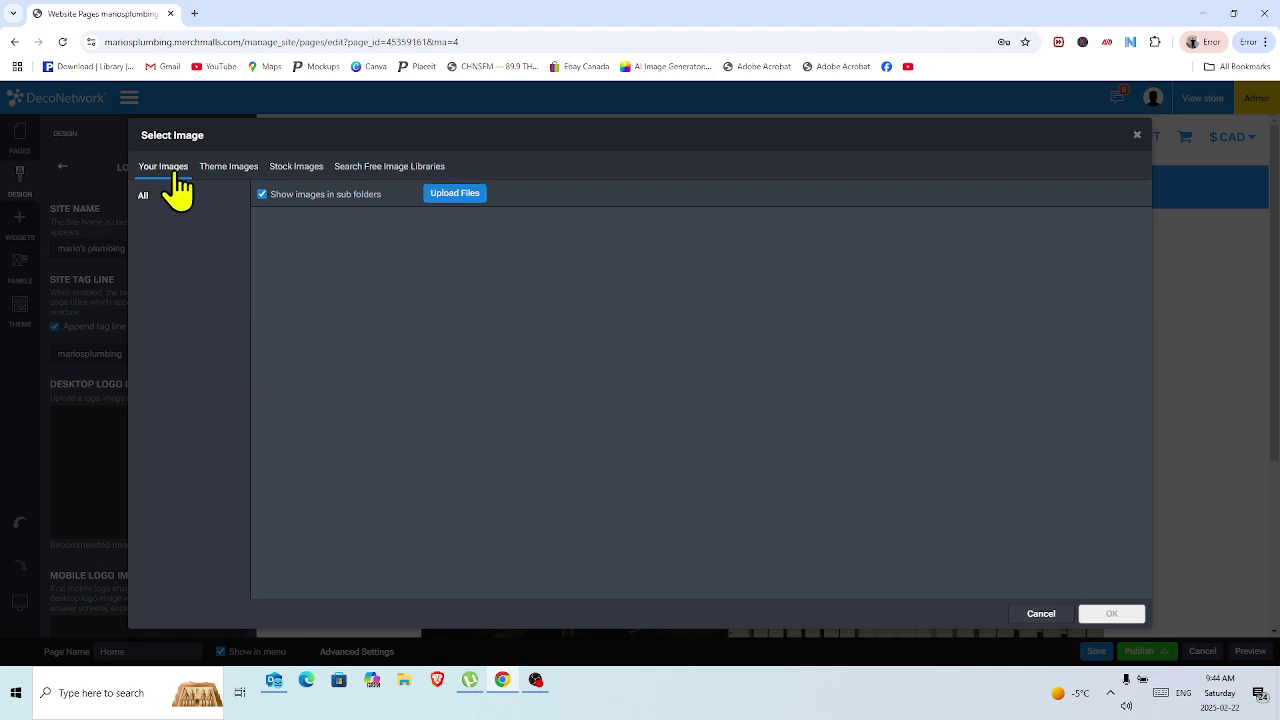
pyautogui.click(465, 207)
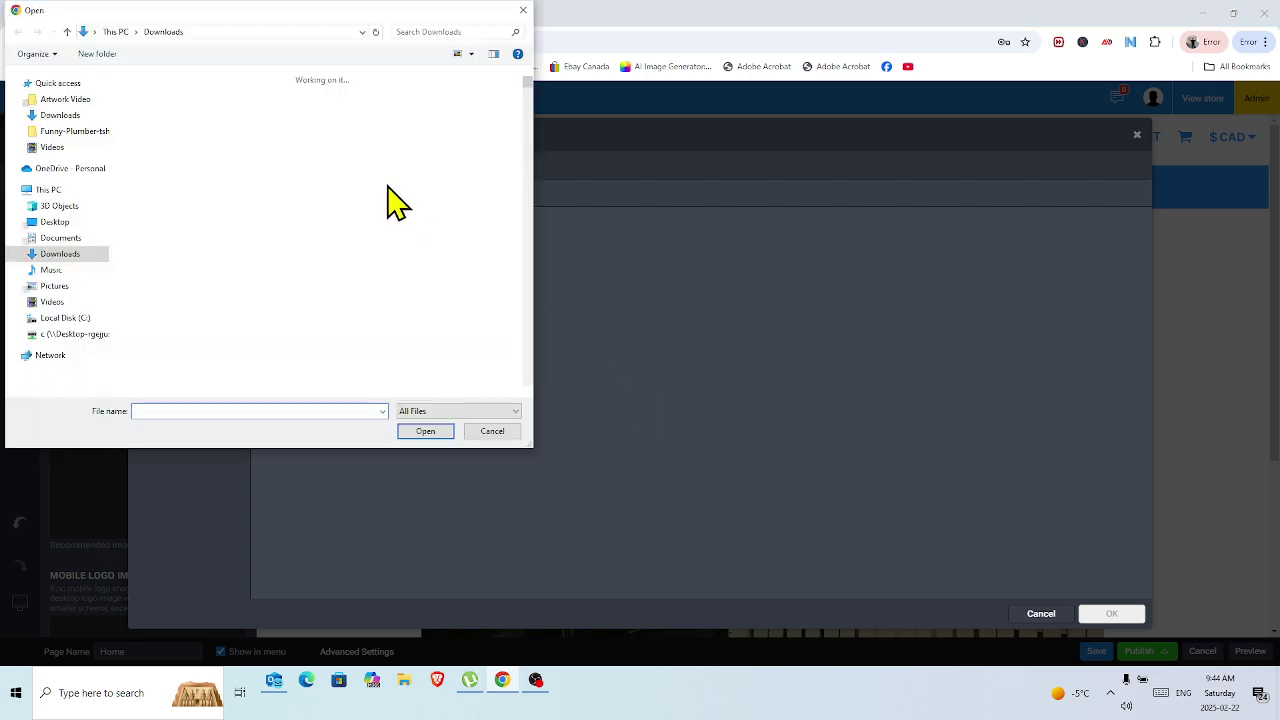
pyautogui.click(528, 391)
pyautogui.scroll(-10, 528, 395)
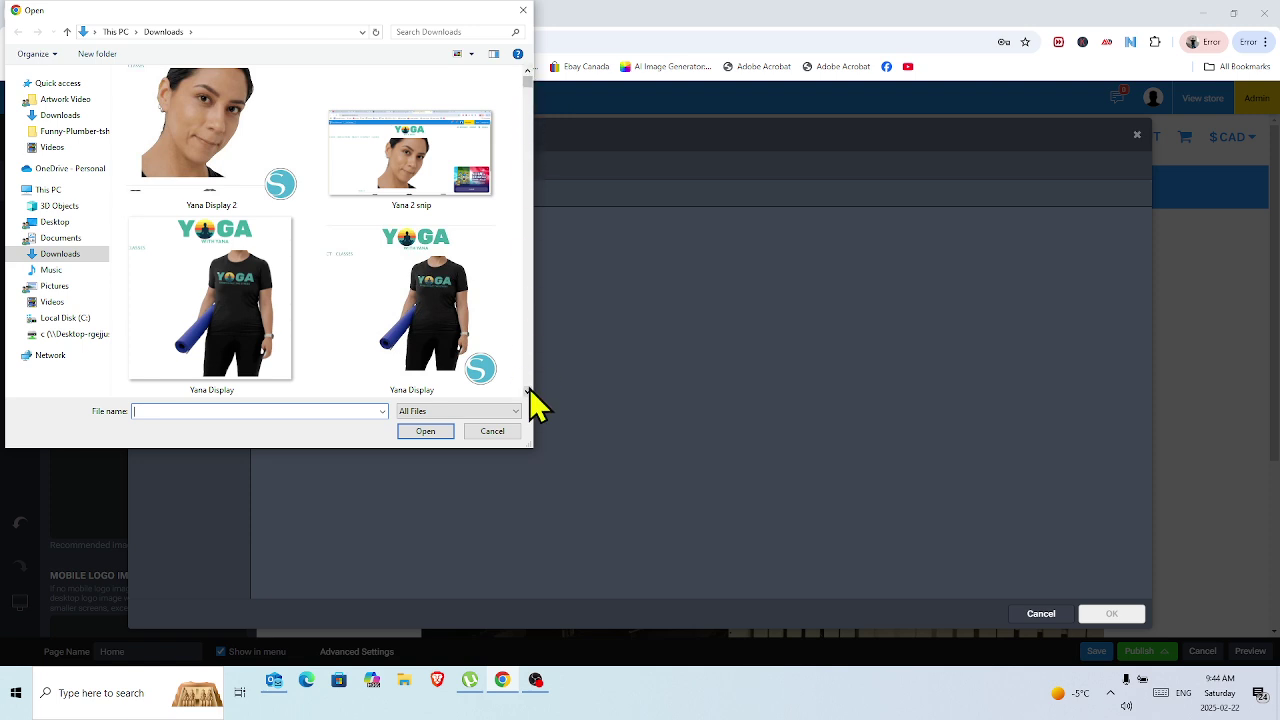
pyautogui.scroll(-3, 530, 400)
pyautogui.doubleClick(395, 305)
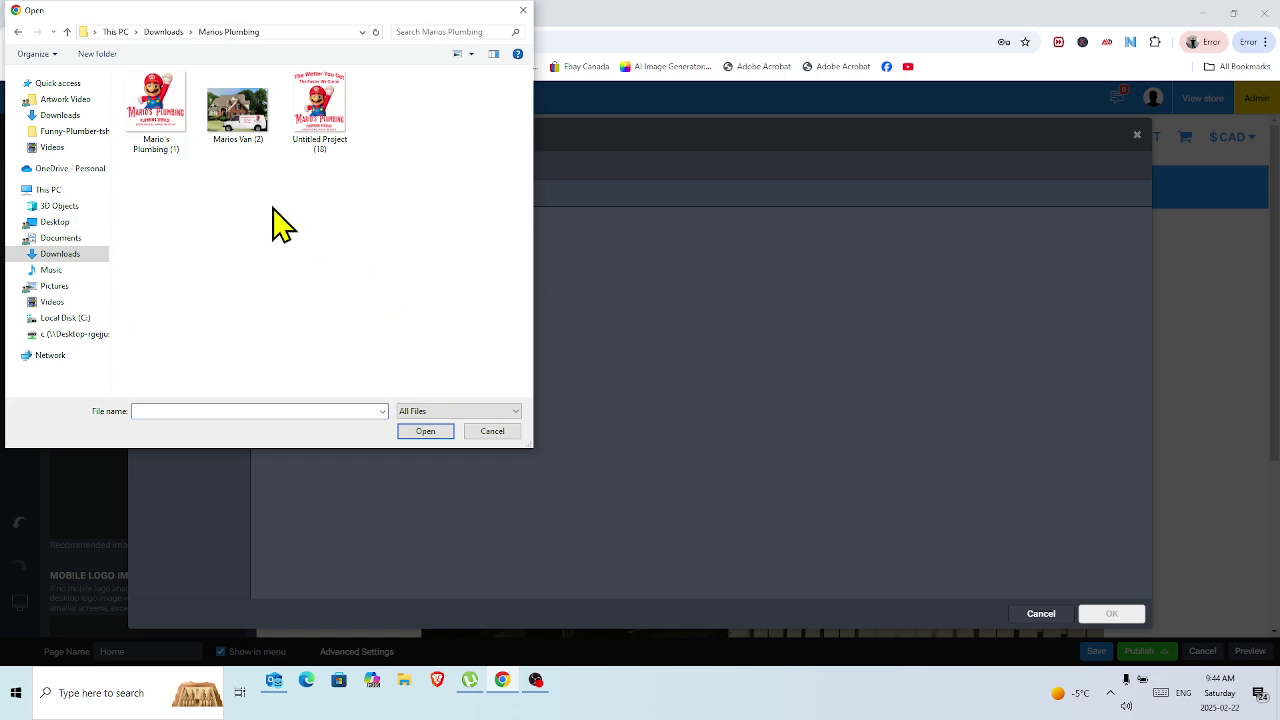
pyautogui.doubleClick(152, 124)
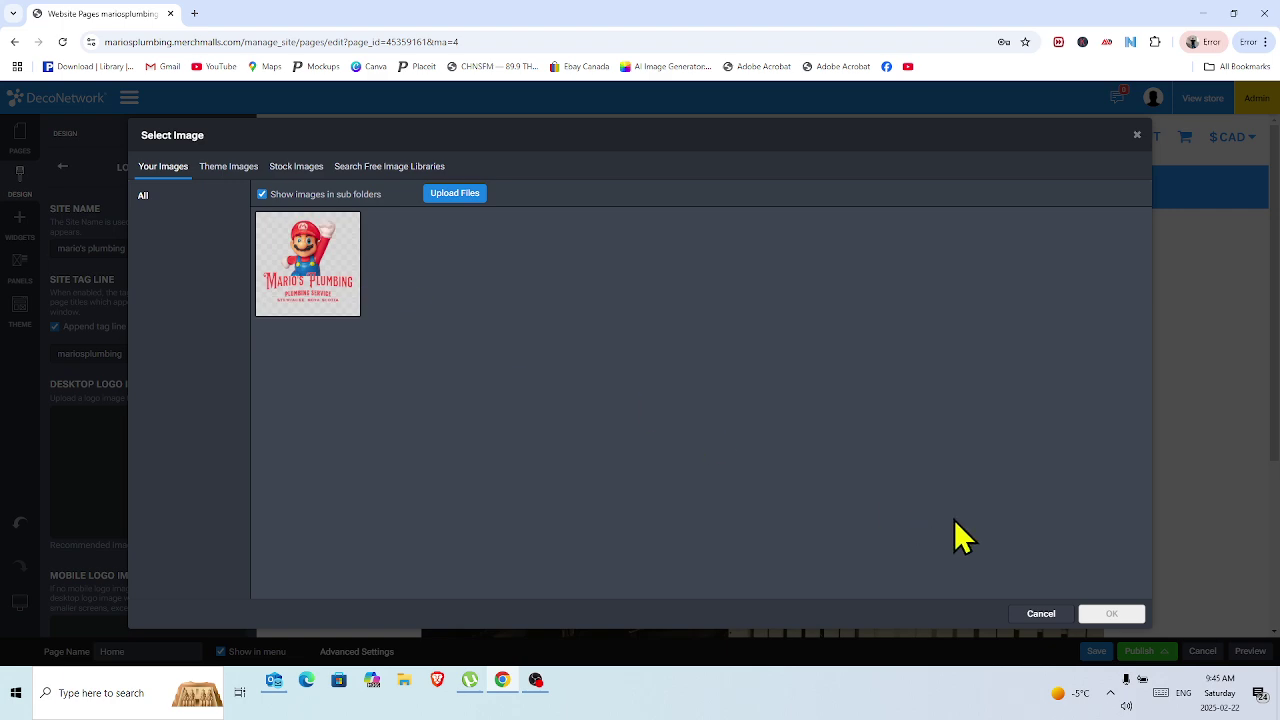
pyautogui.click(286, 277)
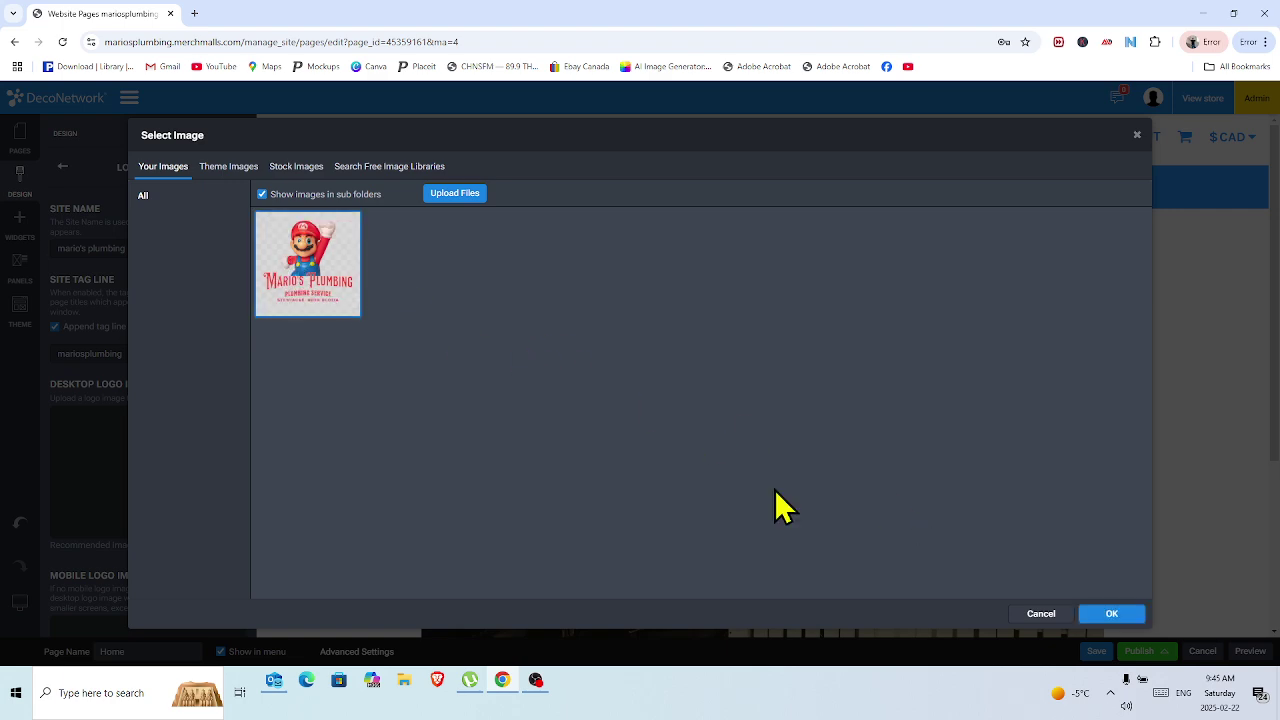
pyautogui.click(1111, 614)
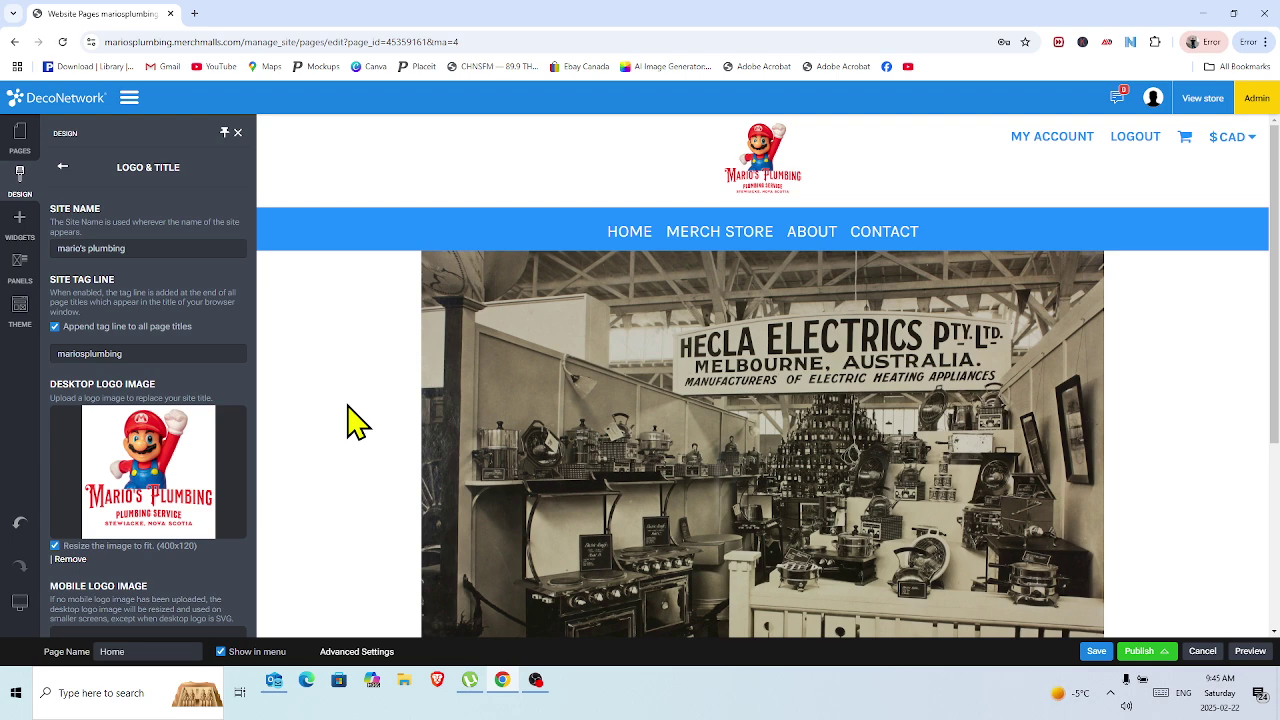
# Save the Home page and publish the website with the new desktop logo.
pyautogui.click(1103, 657)
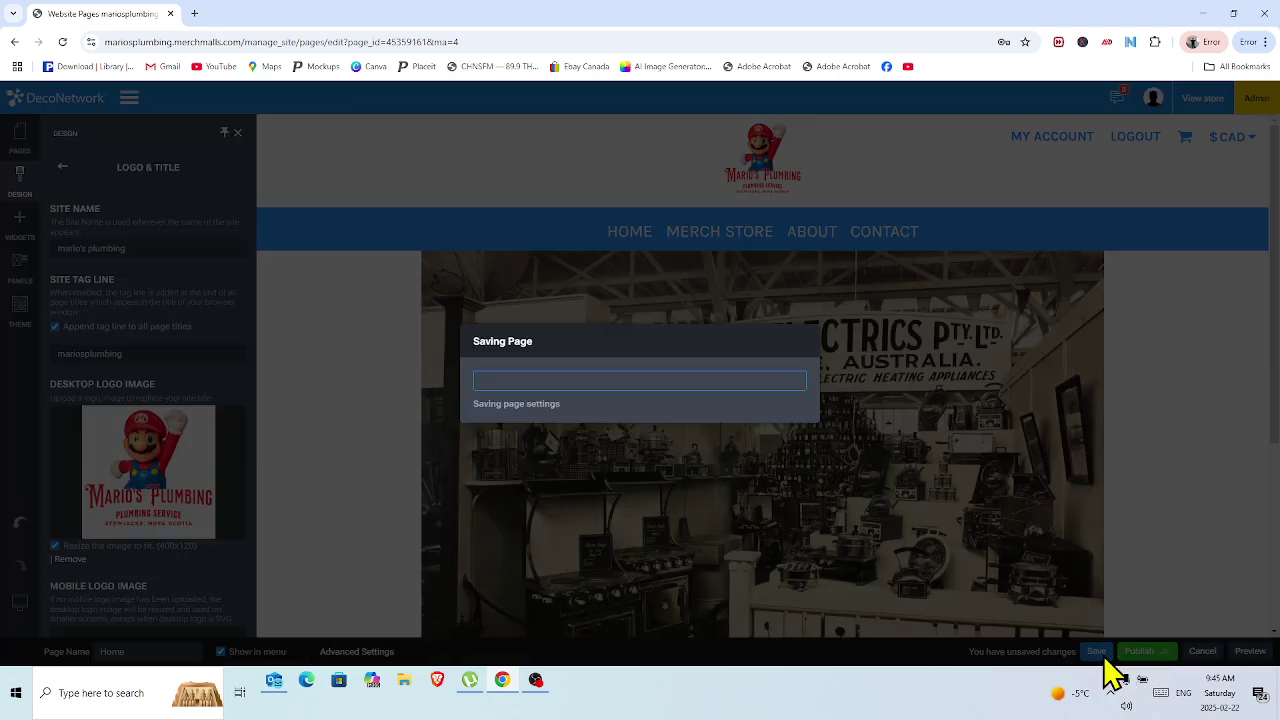
pyautogui.click(774, 423)
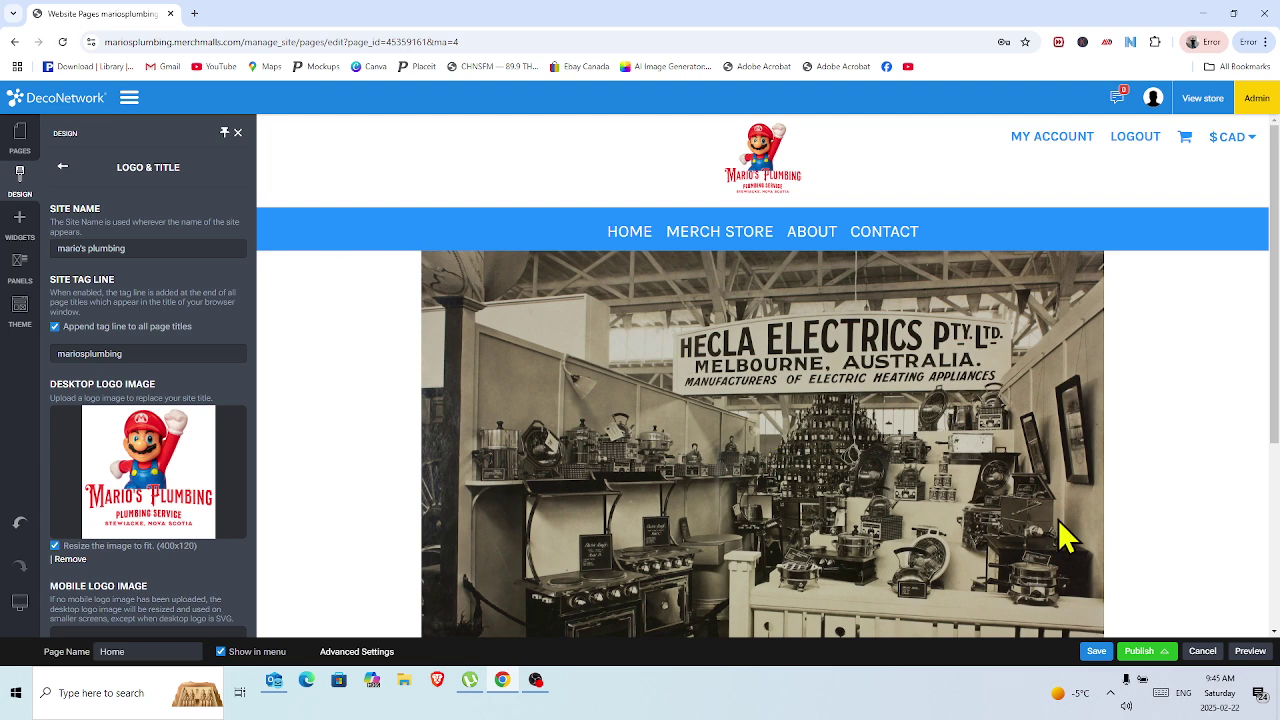
pyautogui.click(1140, 651)
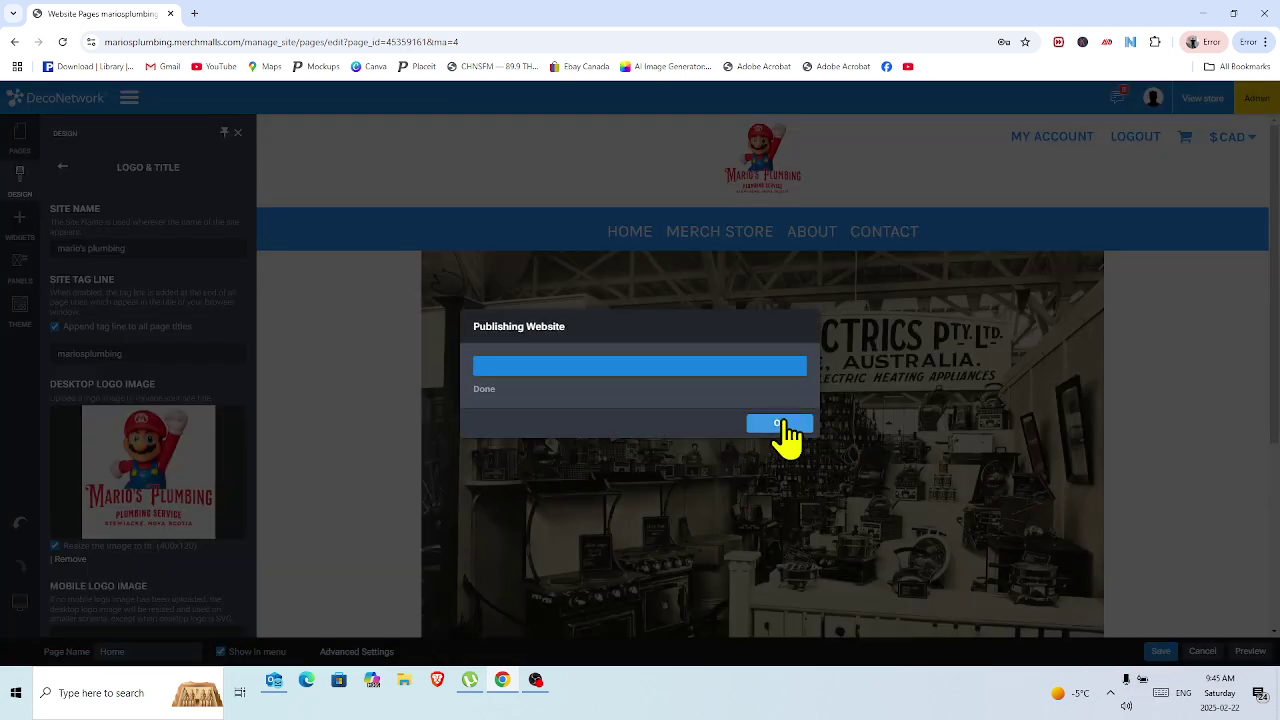
pyautogui.click(781, 424)
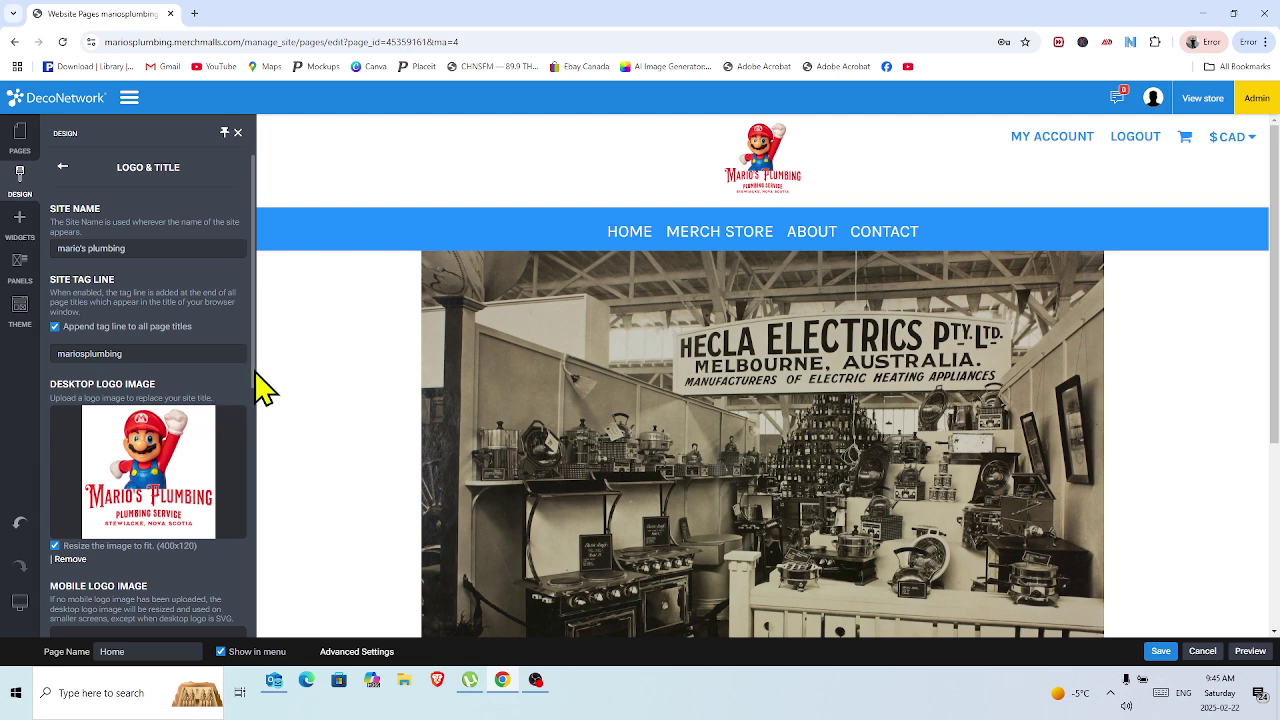
# Set the already uploaded Mario's Plumbing logo as the site's address bar icon.
pyautogui.moveTo(256, 373); pyautogui.dragTo(252, 497)
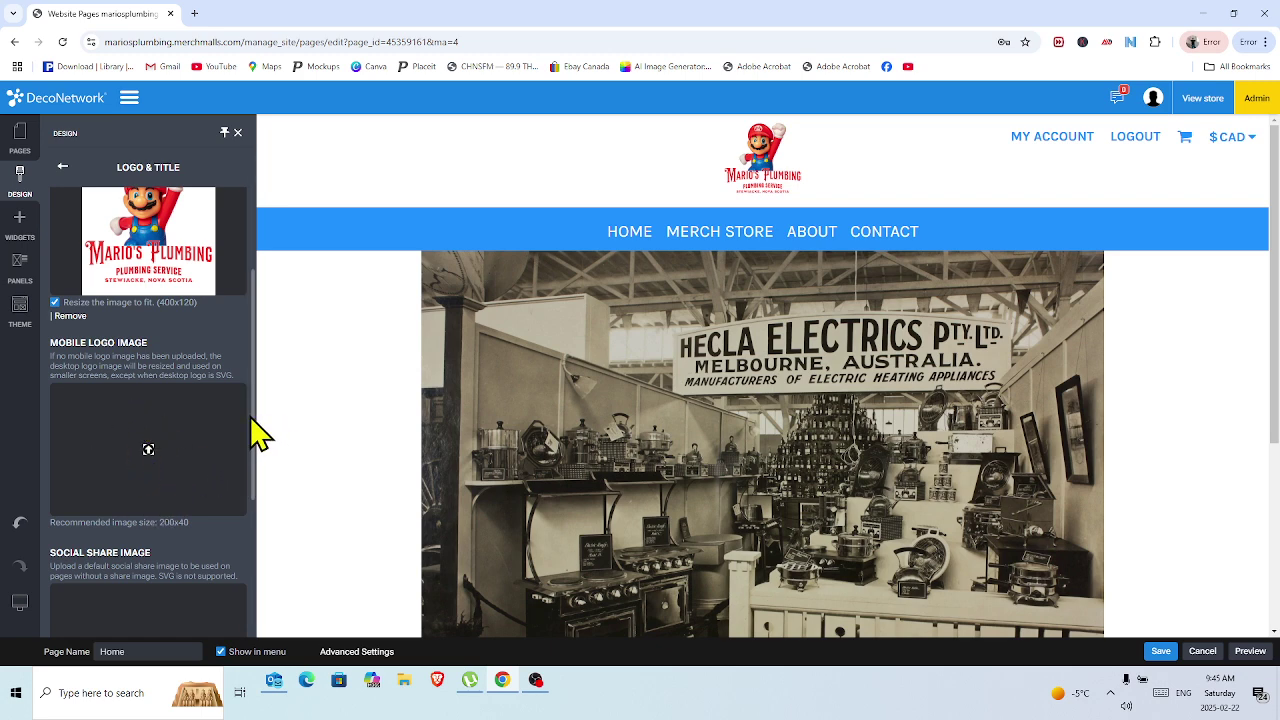
pyautogui.moveTo(255, 418); pyautogui.dragTo(254, 580)
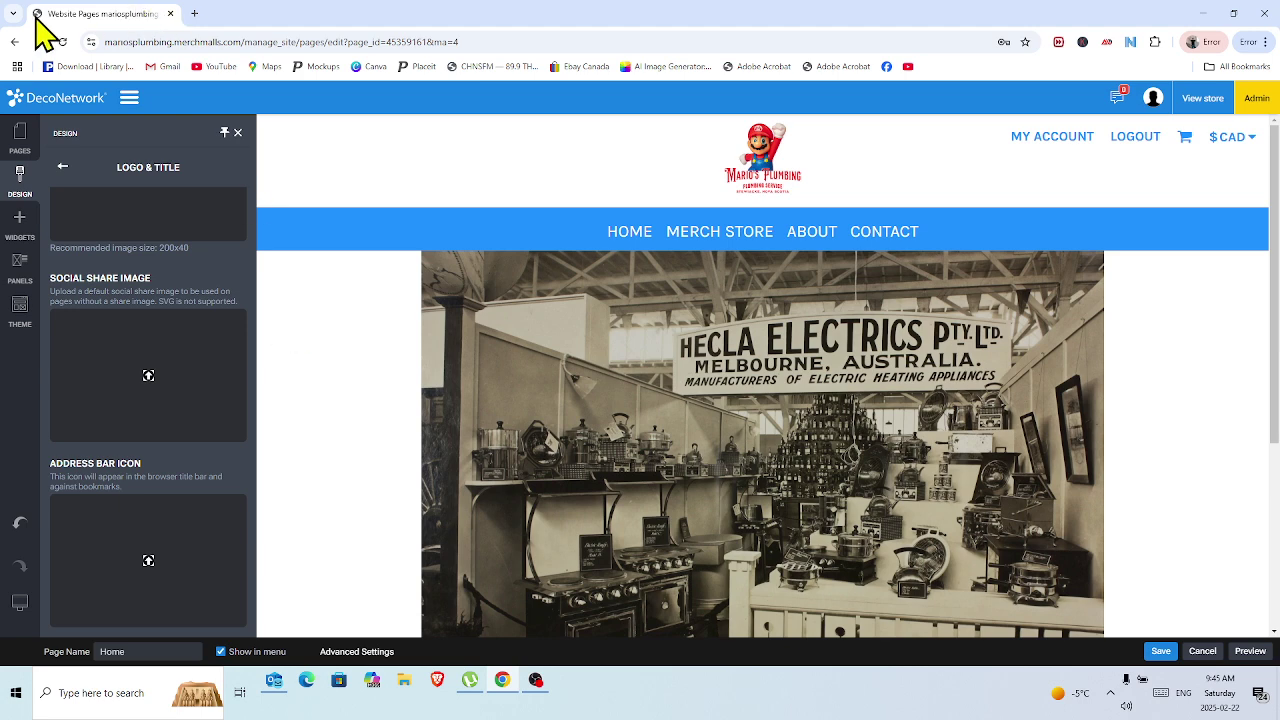
pyautogui.click(148, 562)
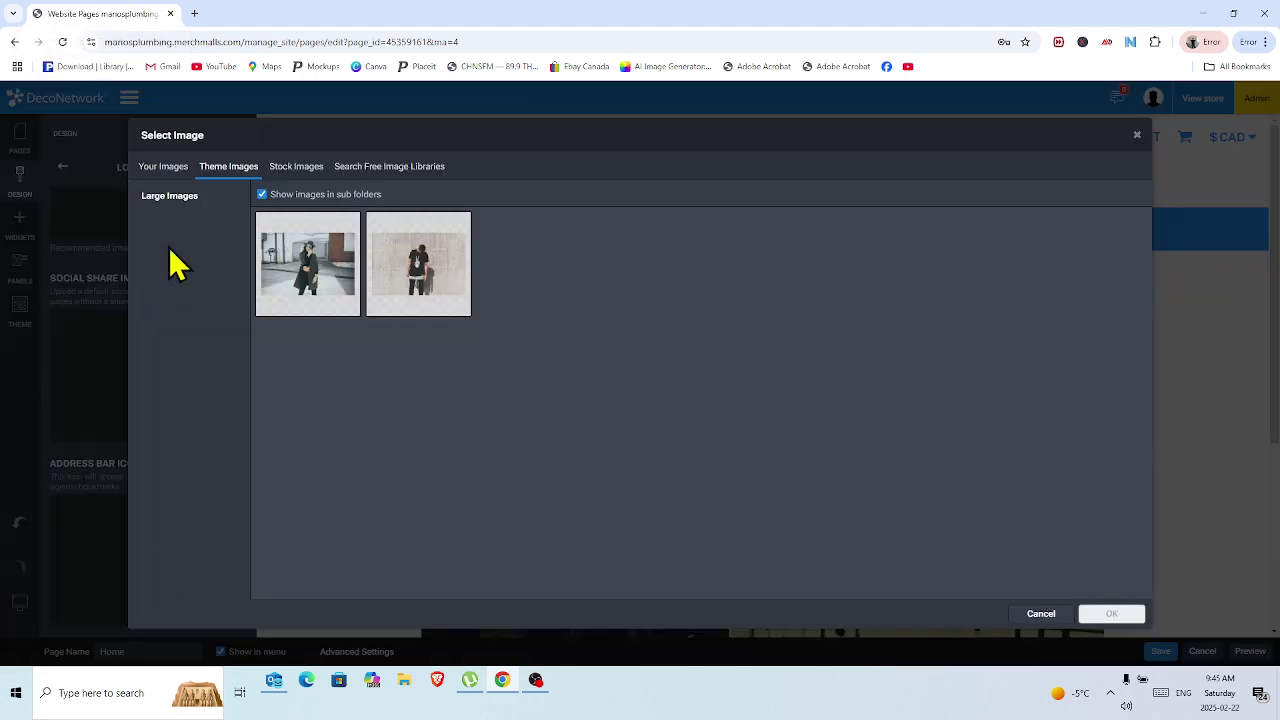
pyautogui.click(165, 167)
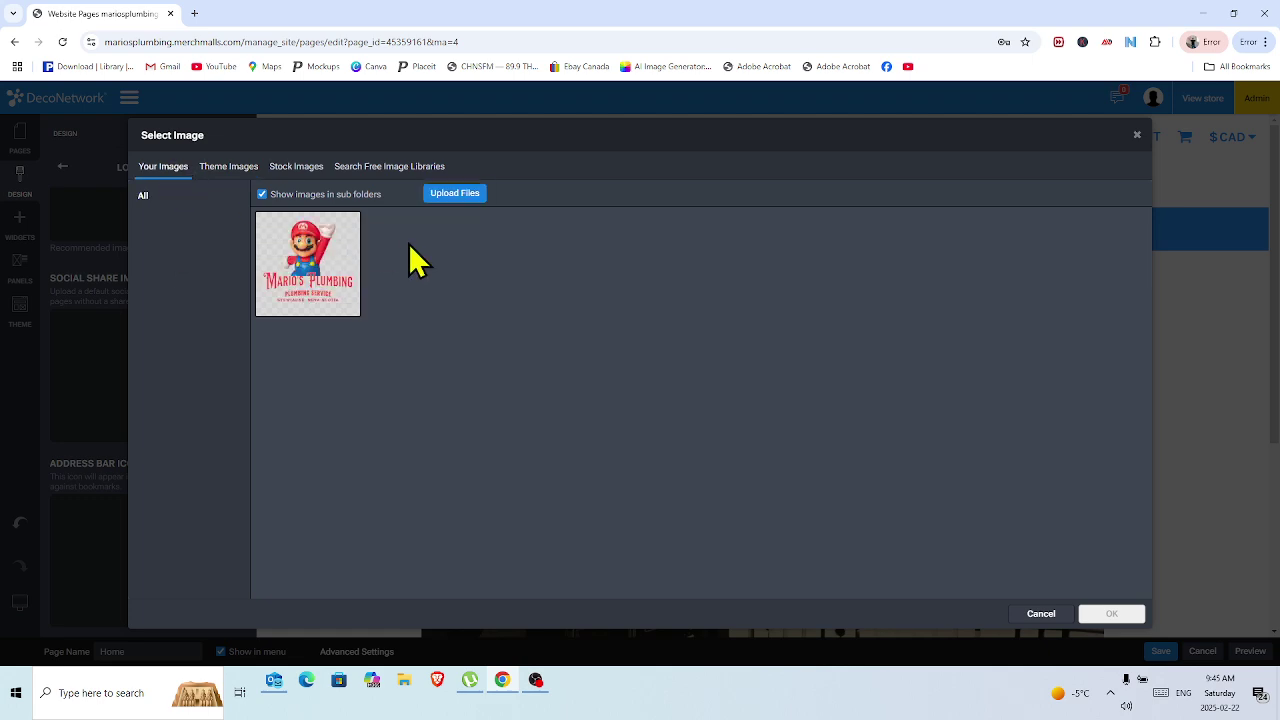
pyautogui.click(314, 271)
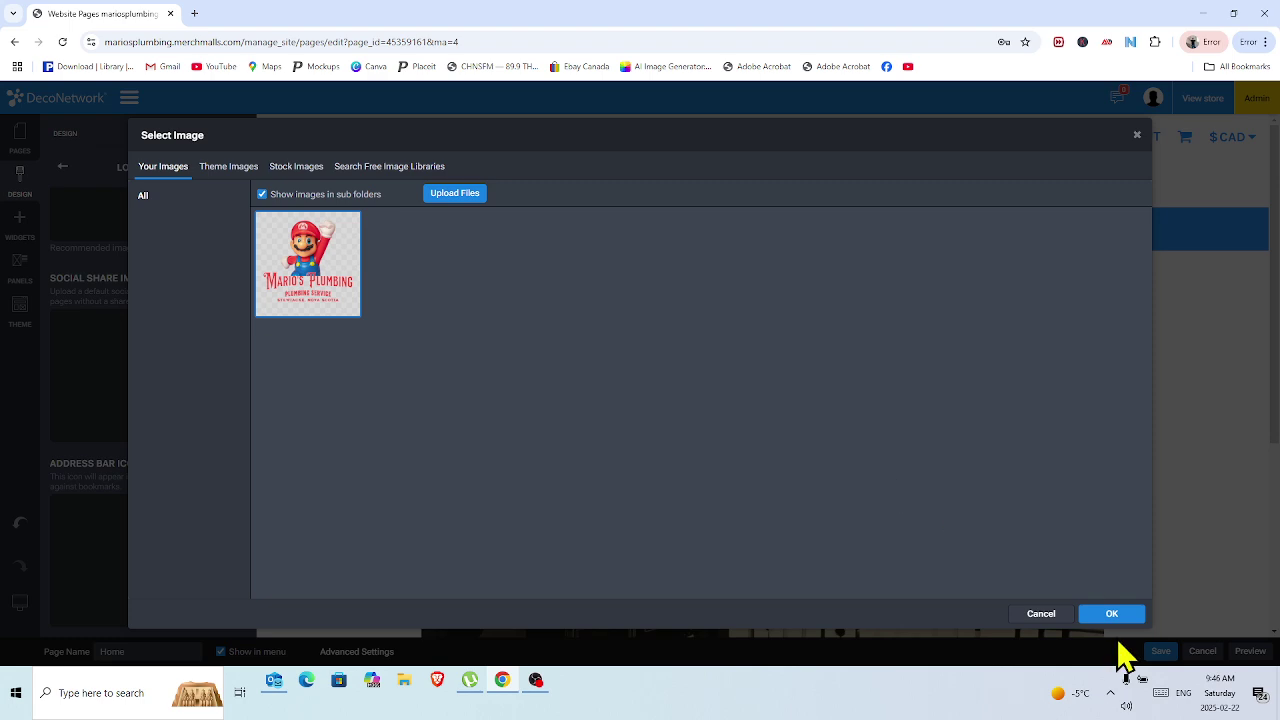
pyautogui.click(1108, 614)
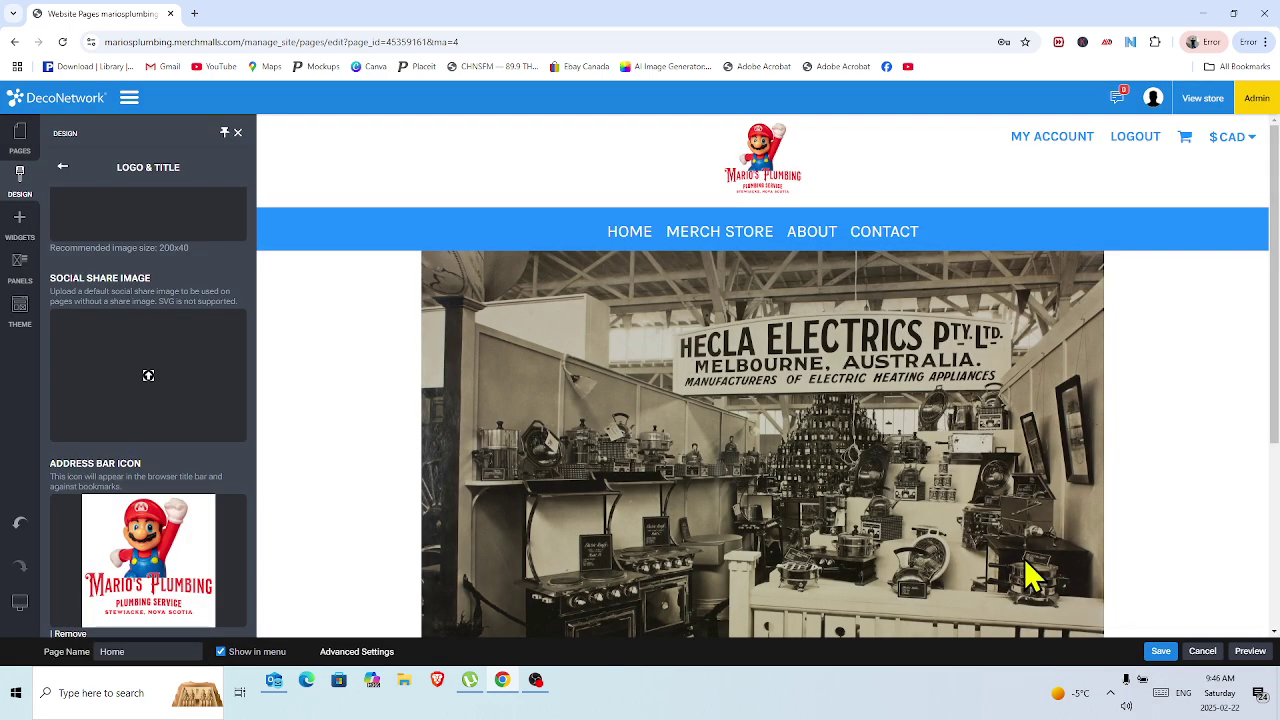
# Save and publish the site with the new address bar icon, and reload the editor page in the browser.
pyautogui.click(1157, 652)
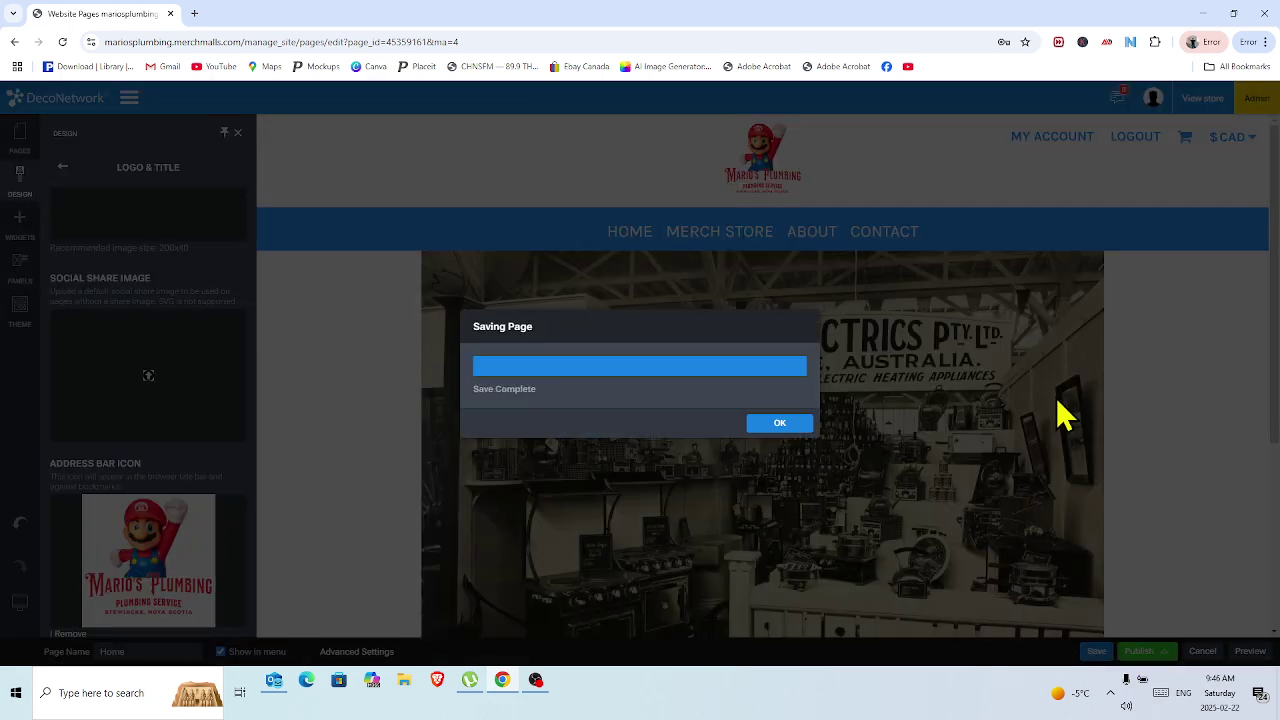
pyautogui.click(781, 426)
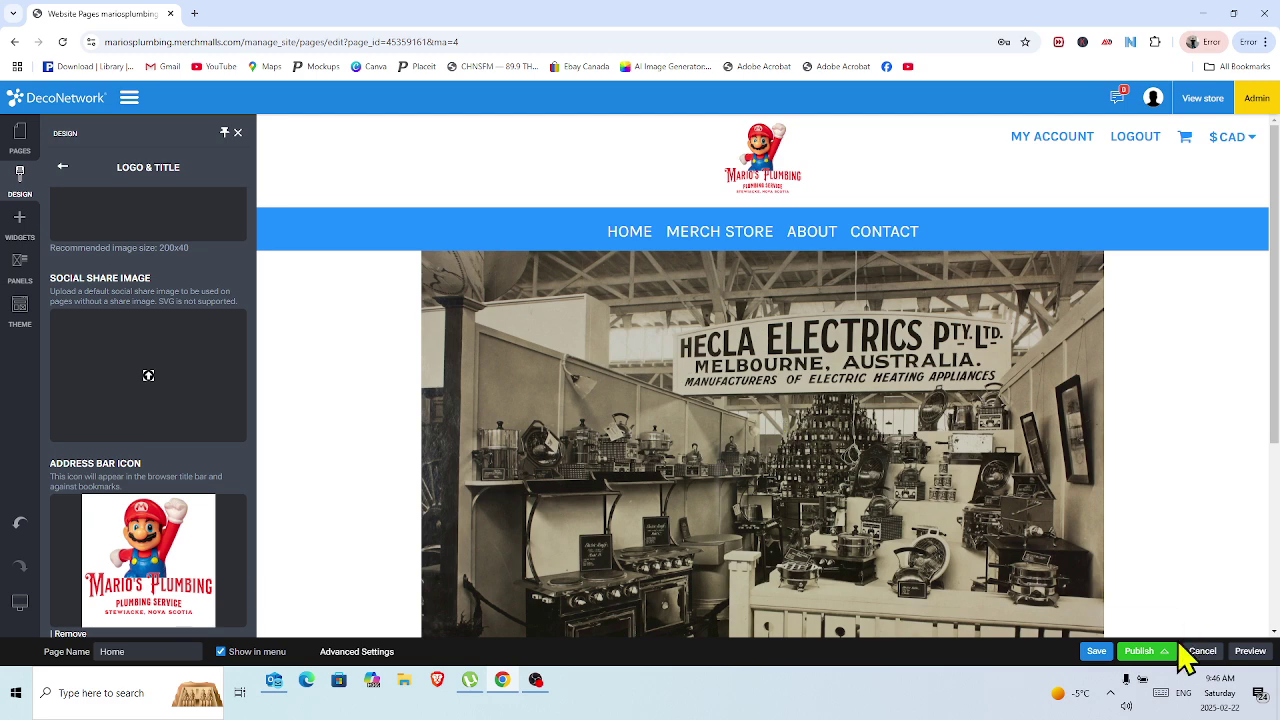
pyautogui.click(1143, 652)
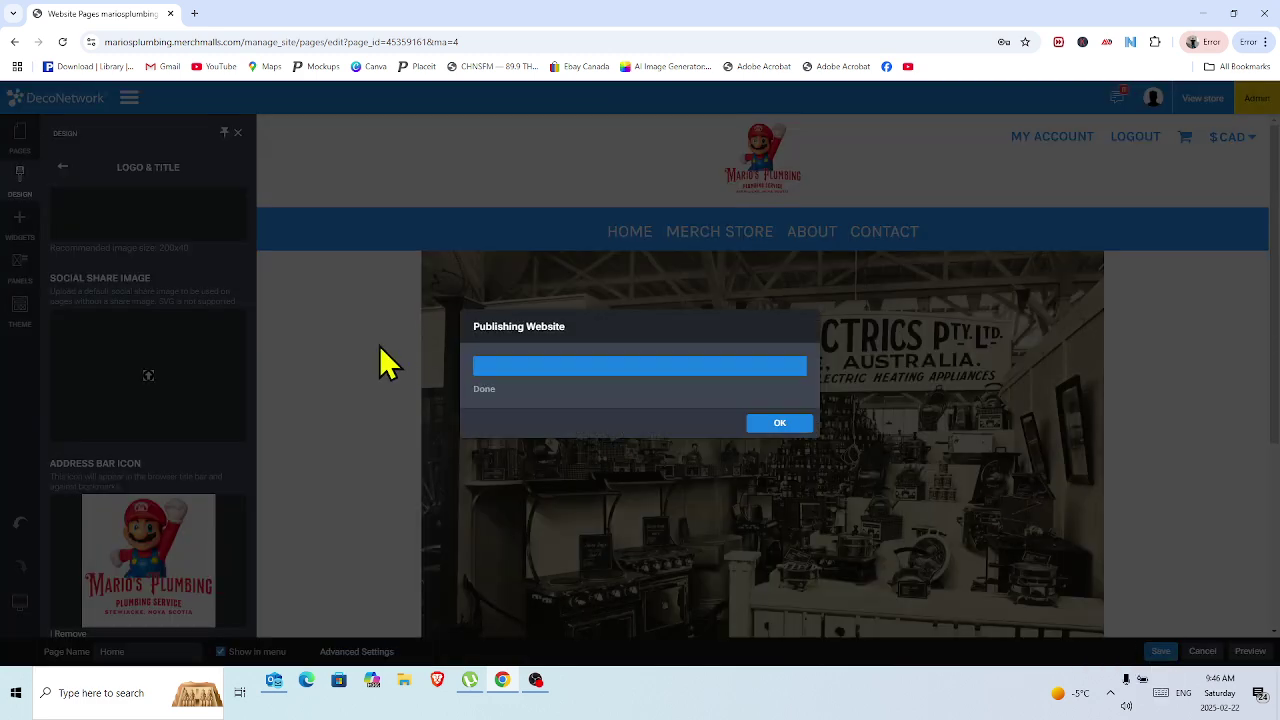
pyautogui.click(768, 425)
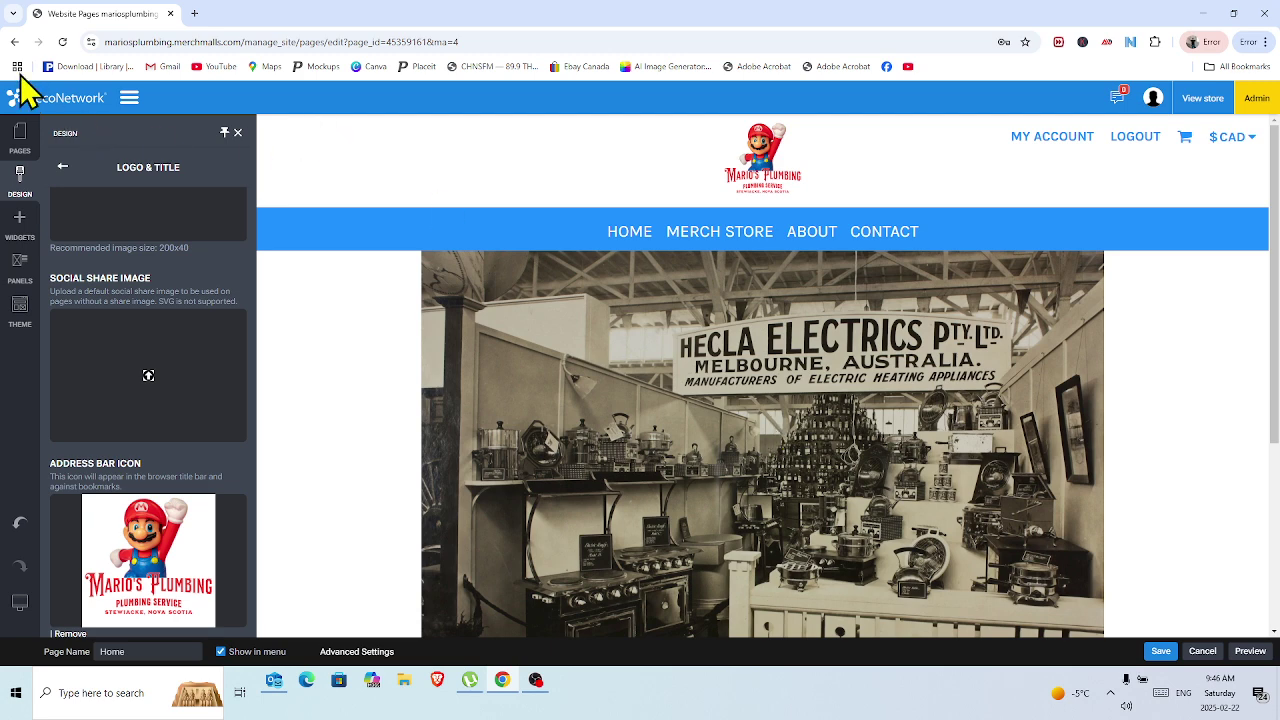
pyautogui.click(62, 42)
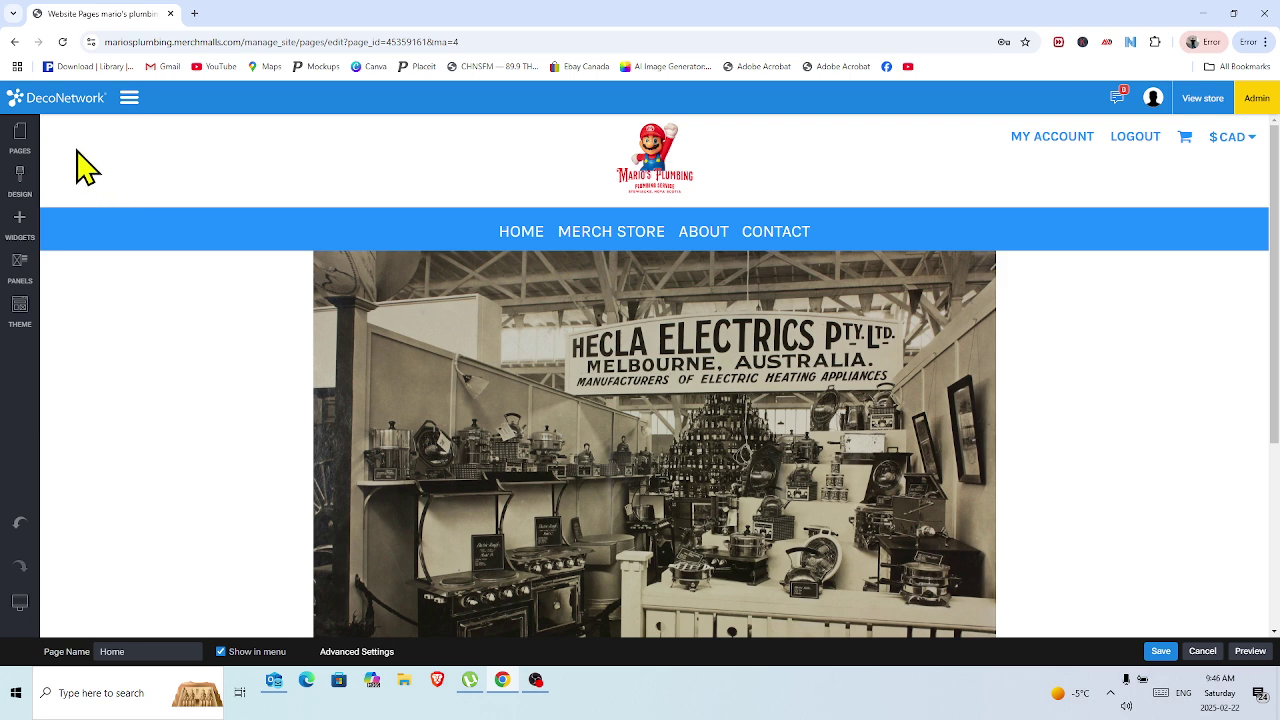
# Try the second, third and fourth header layouts on the site, and return to the first layout with the centered logo.
pyautogui.click(21, 176)
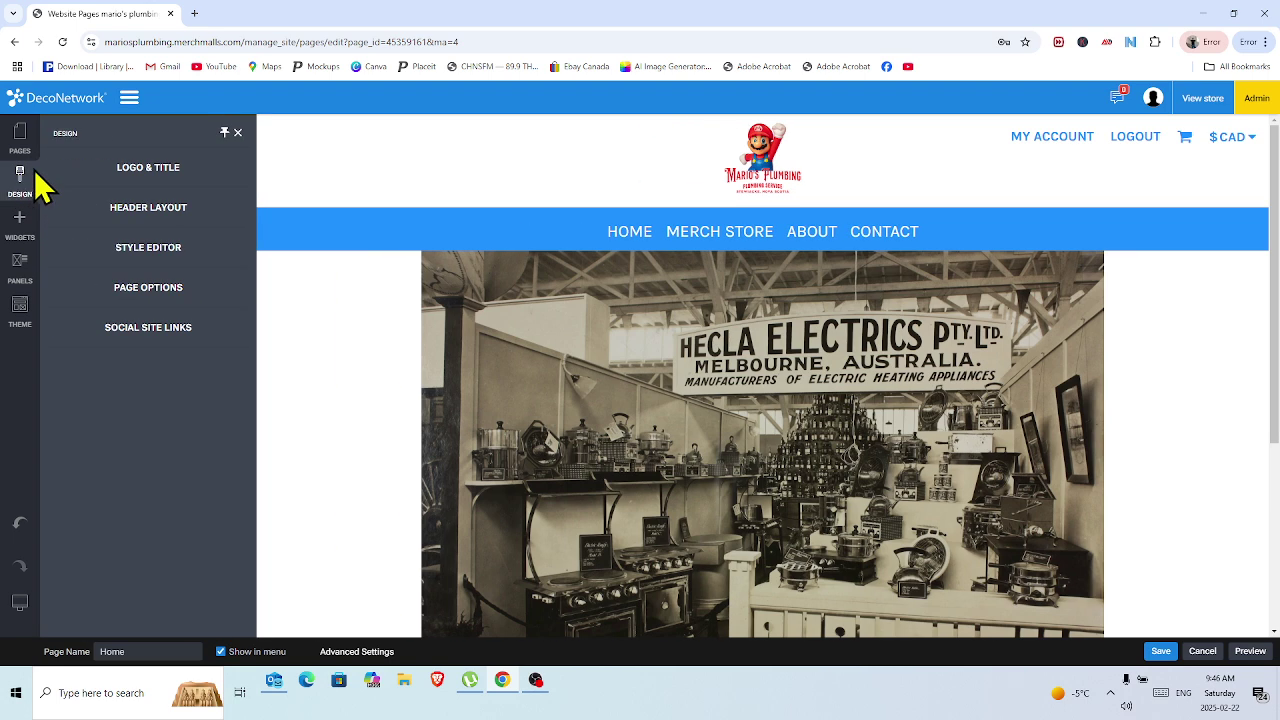
pyautogui.click(176, 218)
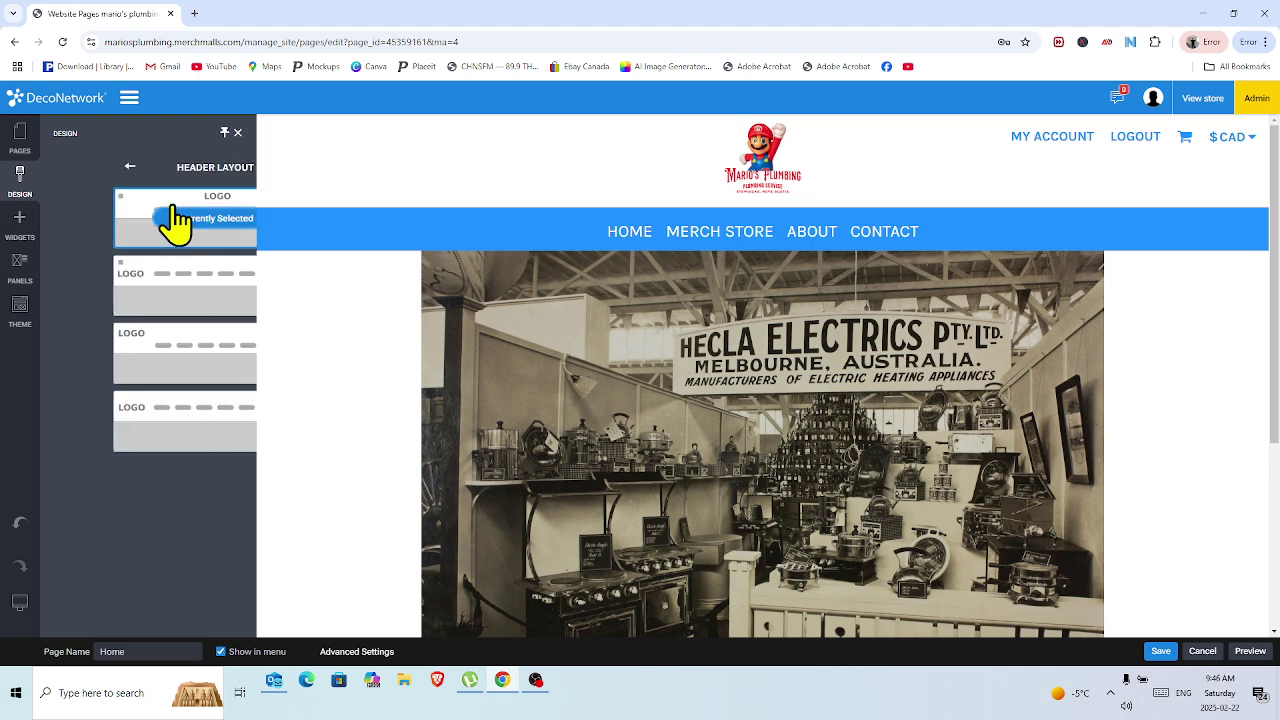
pyautogui.click(170, 285)
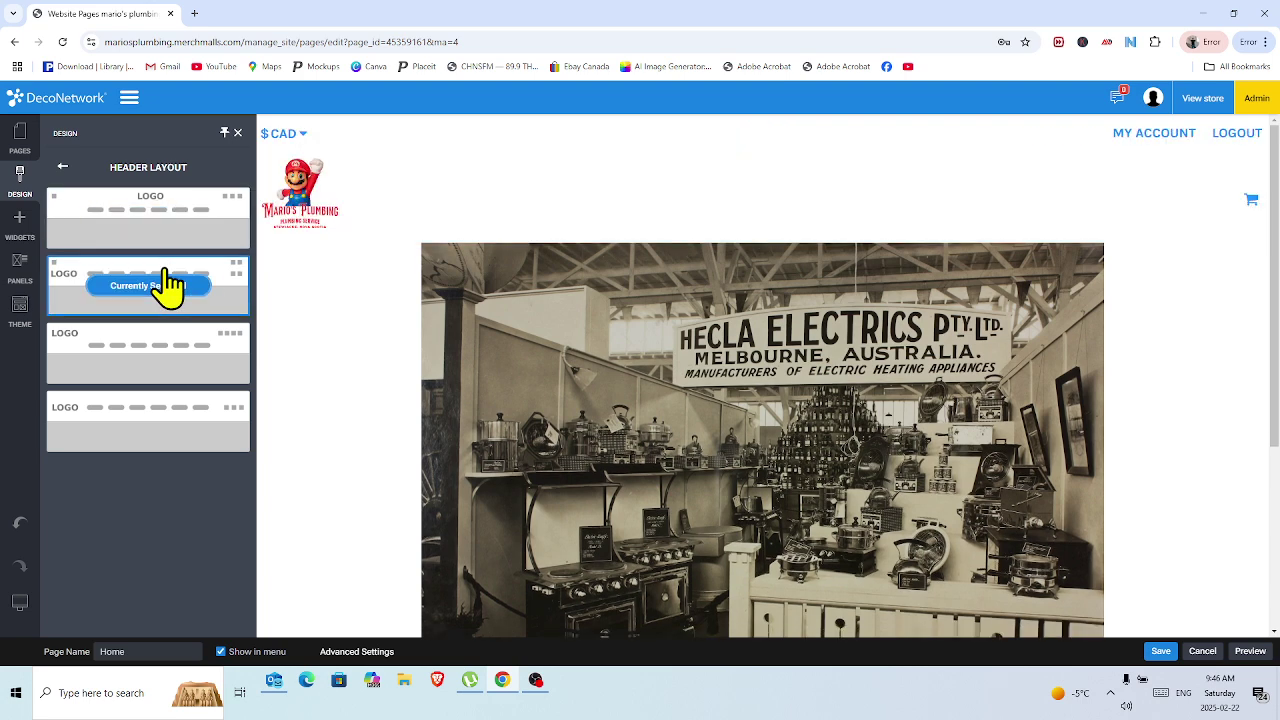
pyautogui.click(150, 222)
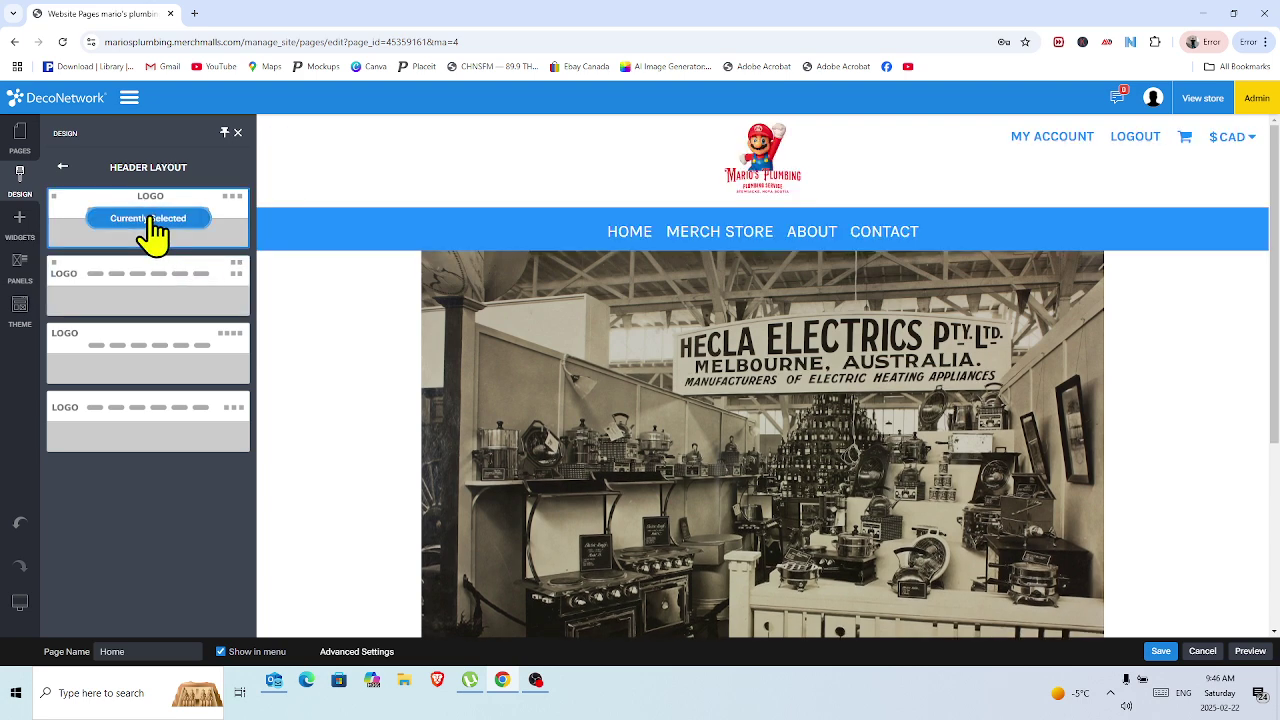
pyautogui.click(157, 354)
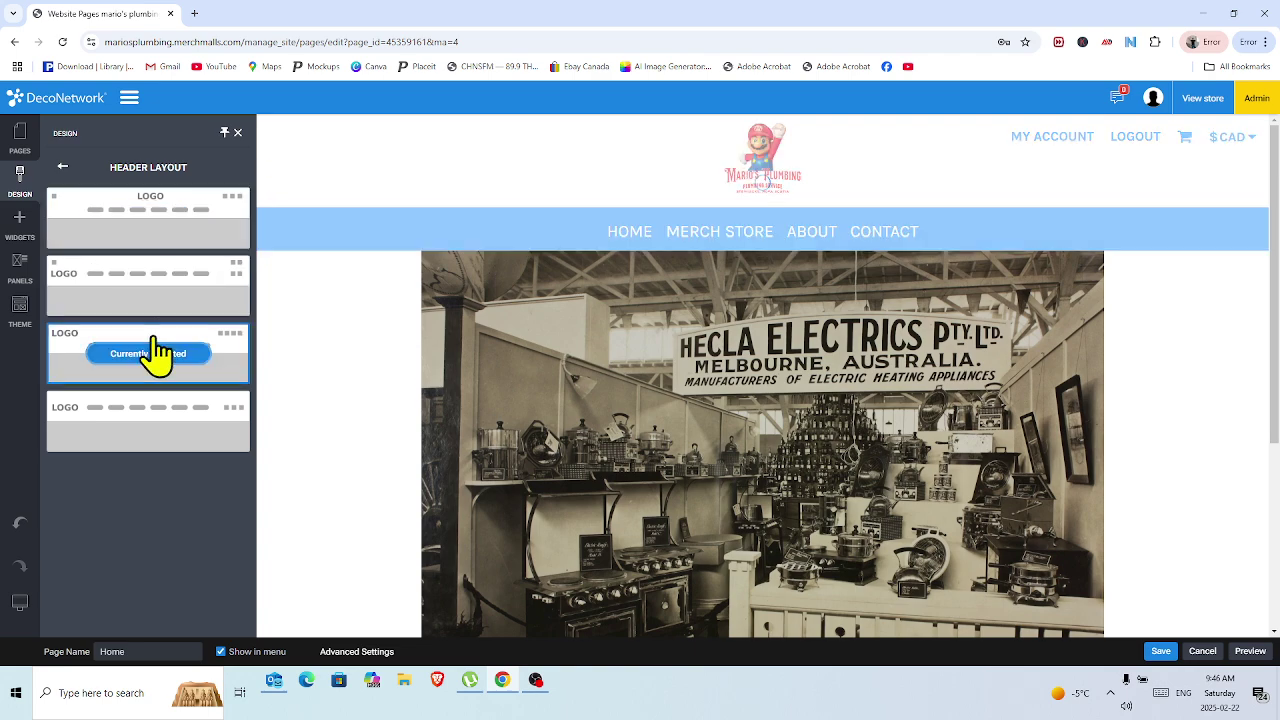
pyautogui.click(153, 421)
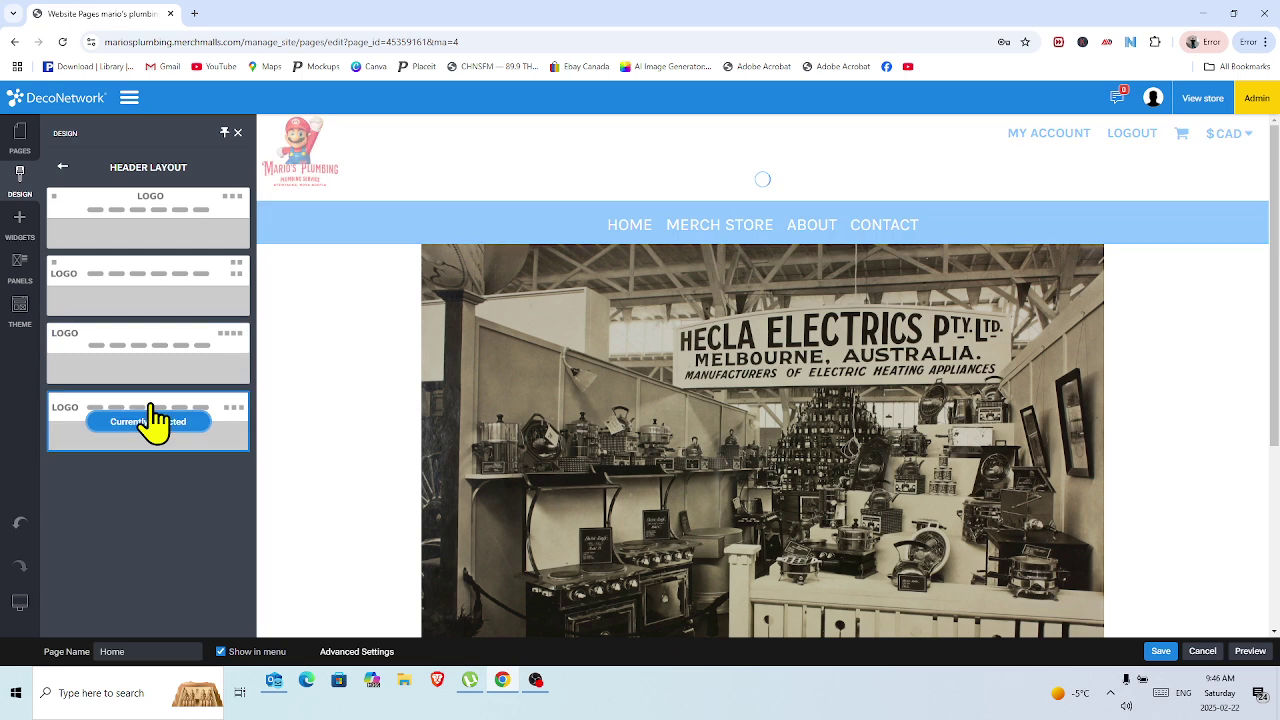
pyautogui.click(142, 218)
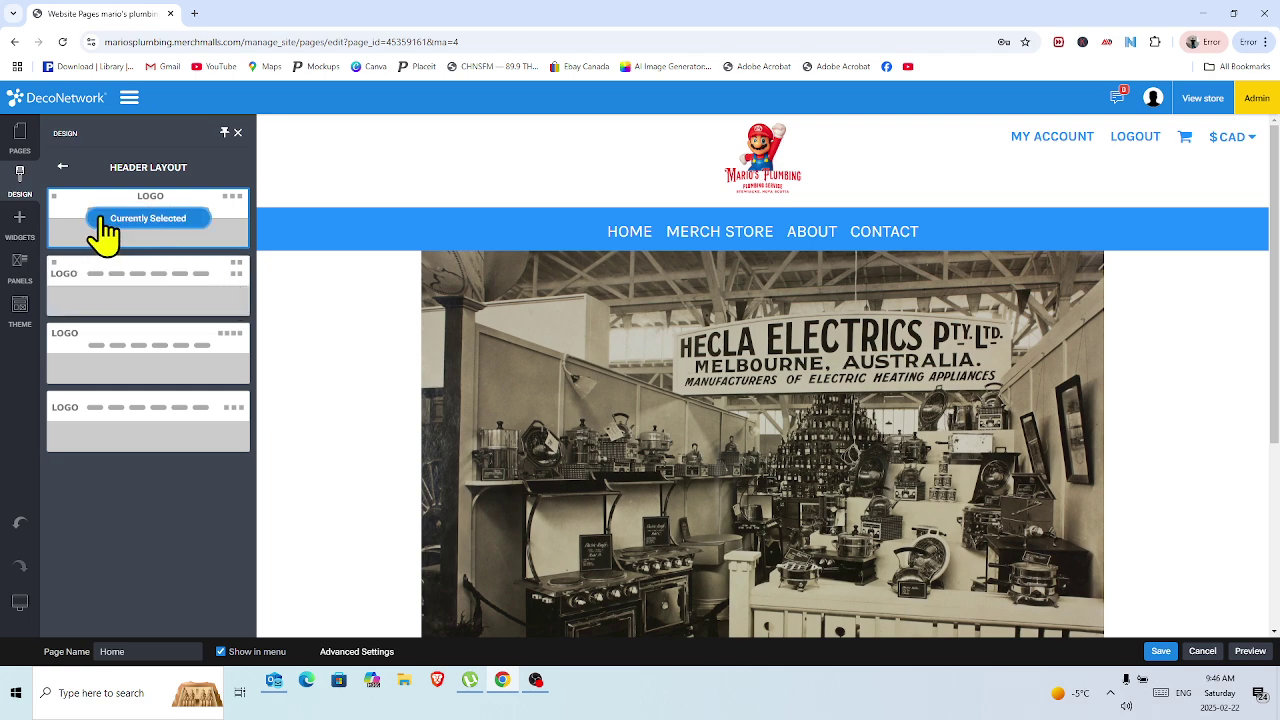
pyautogui.click(62, 167)
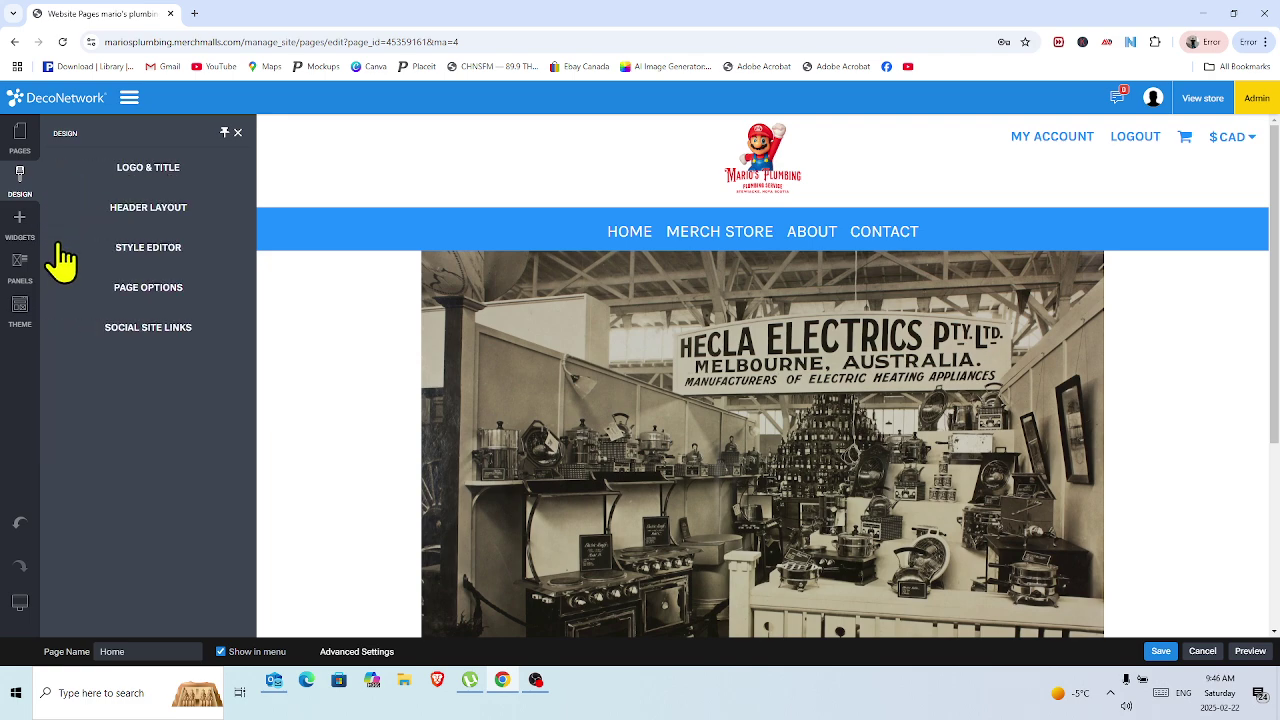
# Open the font settings for the header's text logo in the style editor and view the available fonts.
pyautogui.click(160, 250)
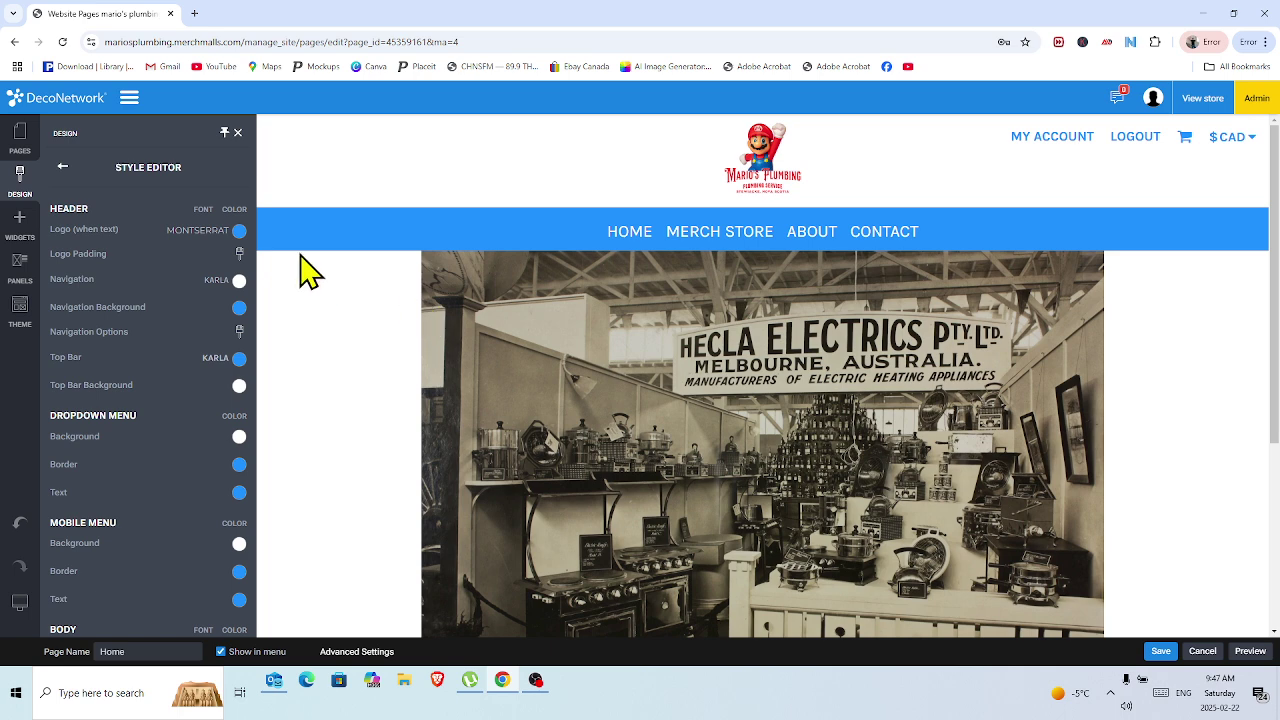
pyautogui.click(182, 236)
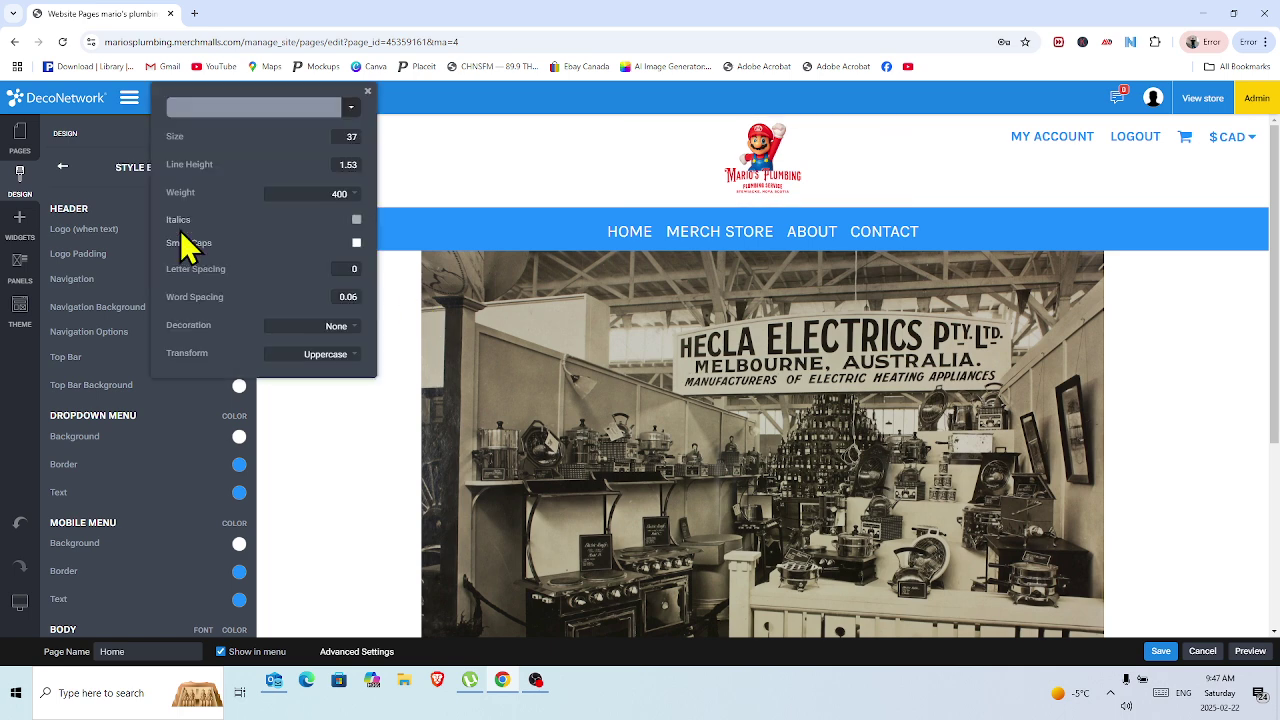
pyautogui.click(216, 109)
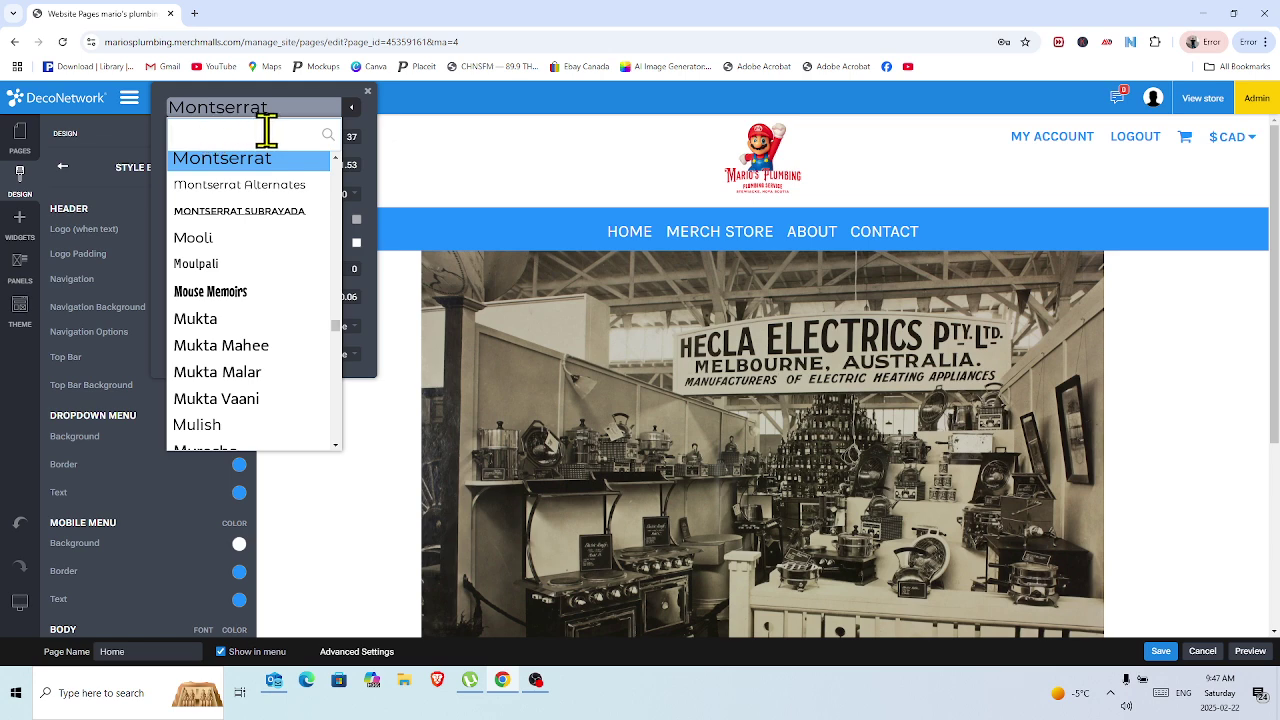
pyautogui.click(424, 148)
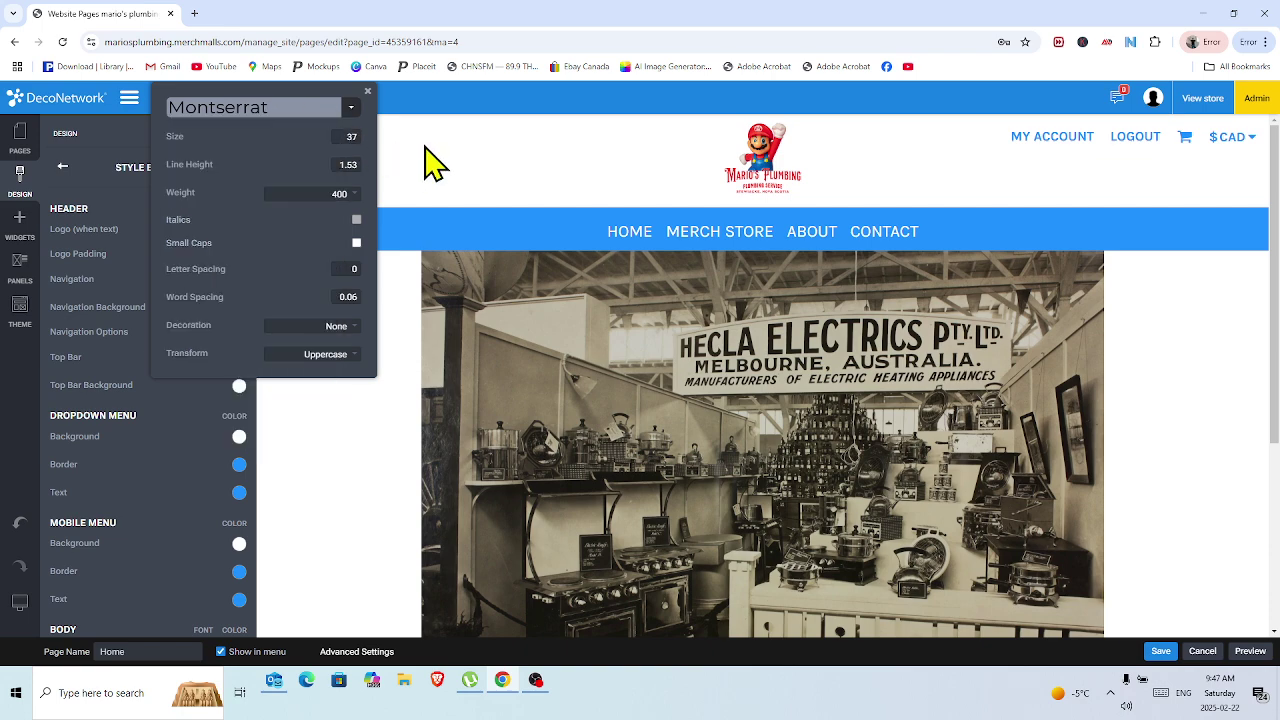
# Close the font settings and set the header text logo's color to Crimson.
pyautogui.click(370, 90)
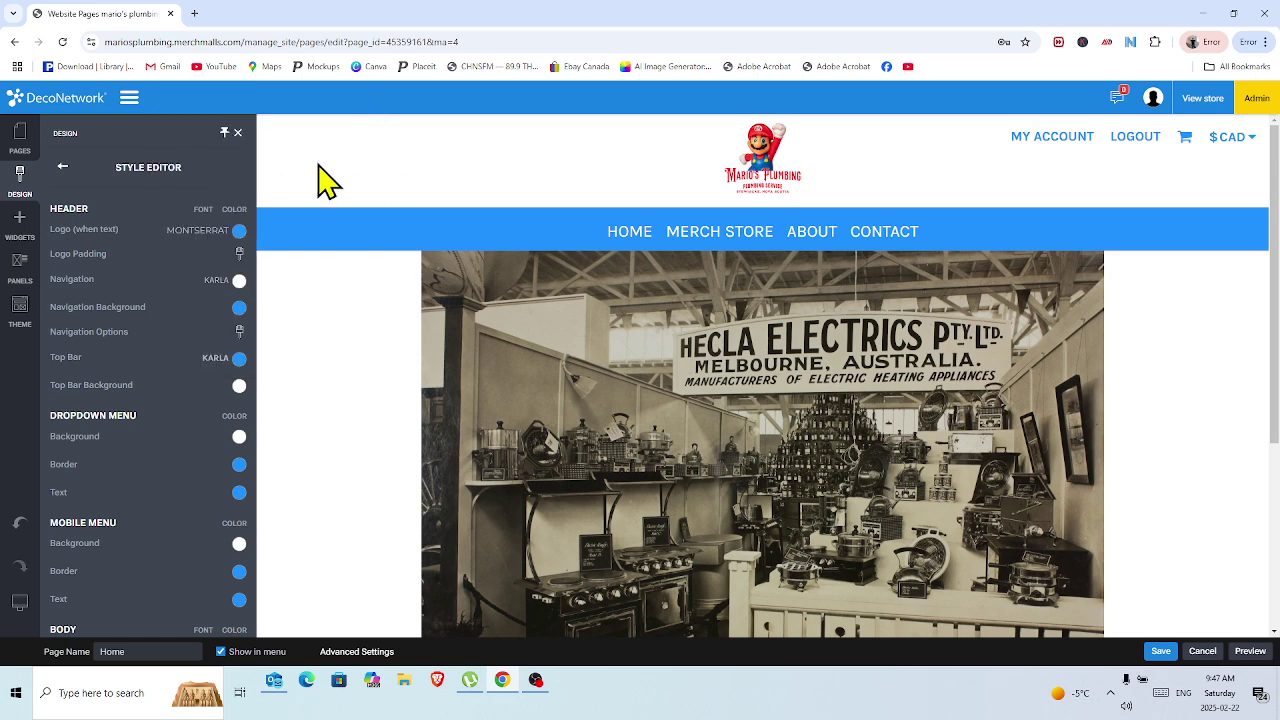
pyautogui.click(239, 232)
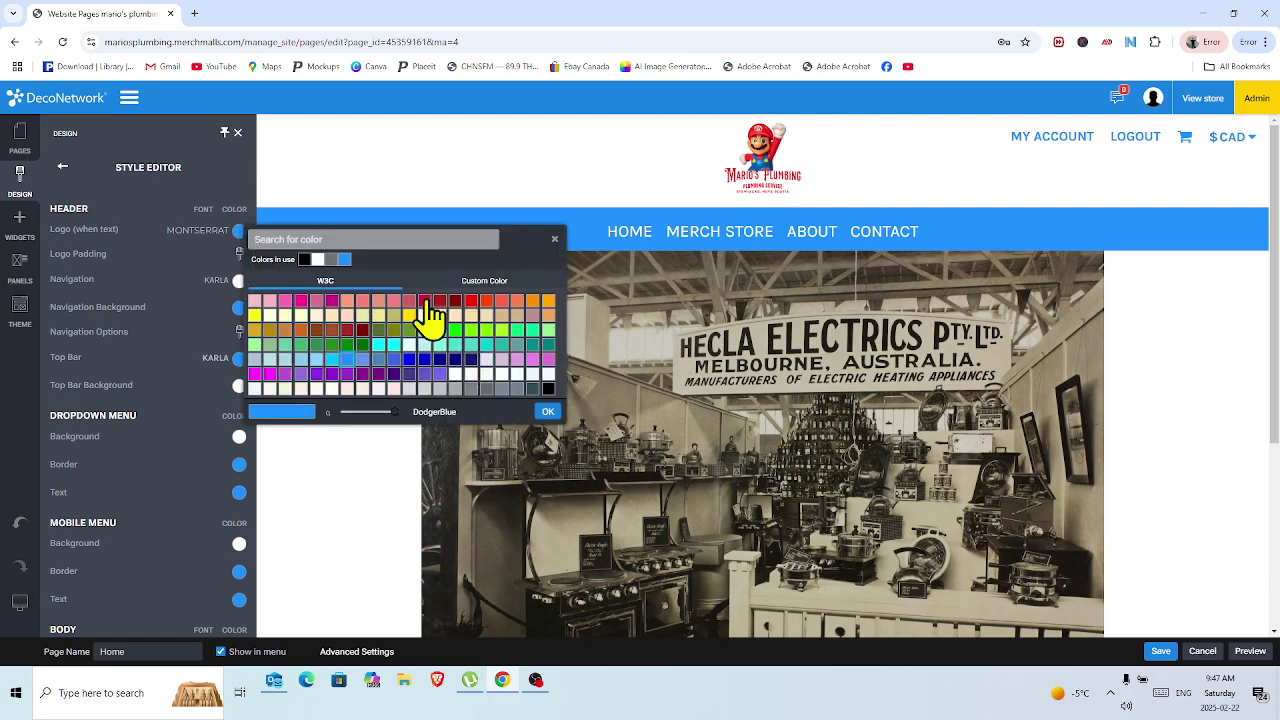
pyautogui.click(424, 302)
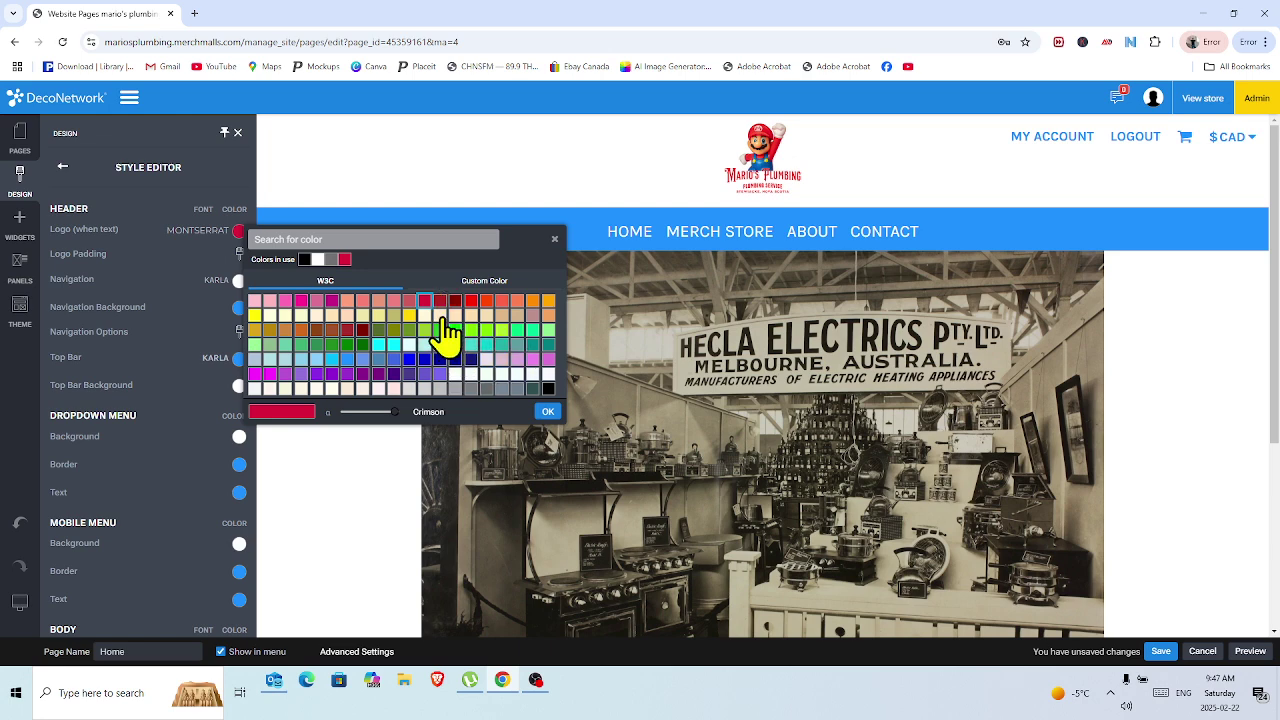
pyautogui.click(548, 413)
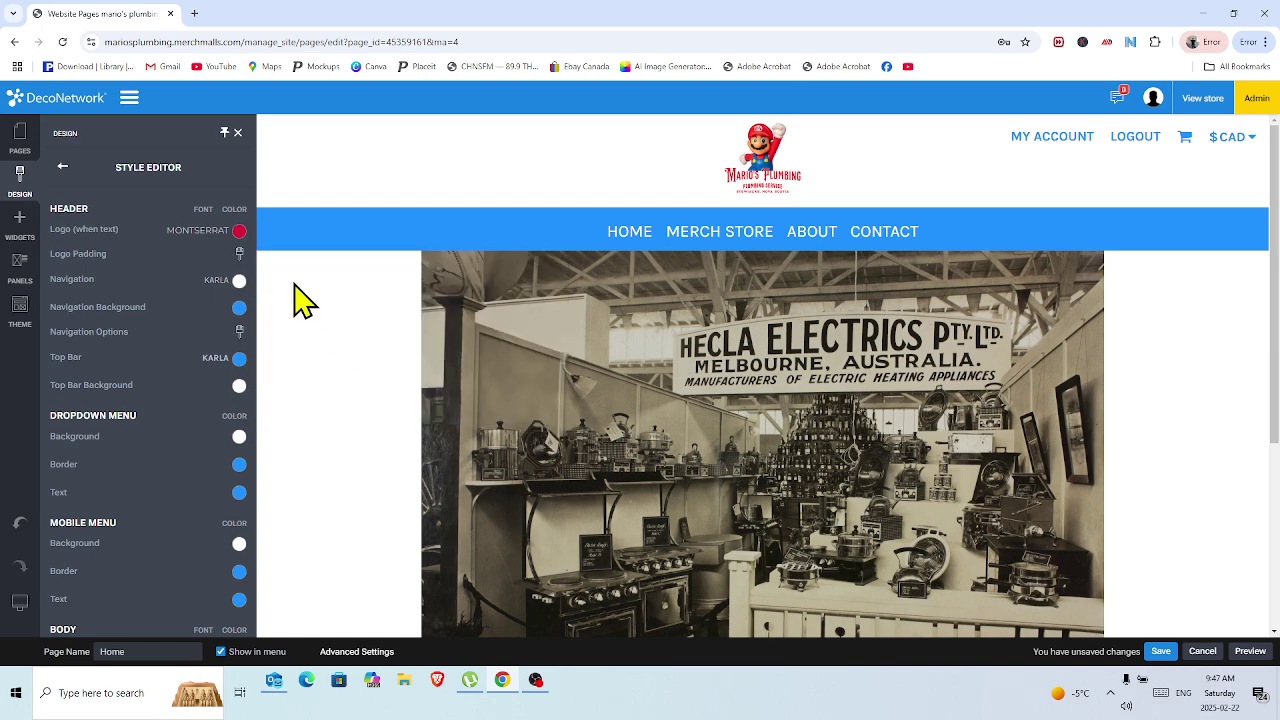
# Save the Home page with the new header text logo color.
pyautogui.click(239, 308)
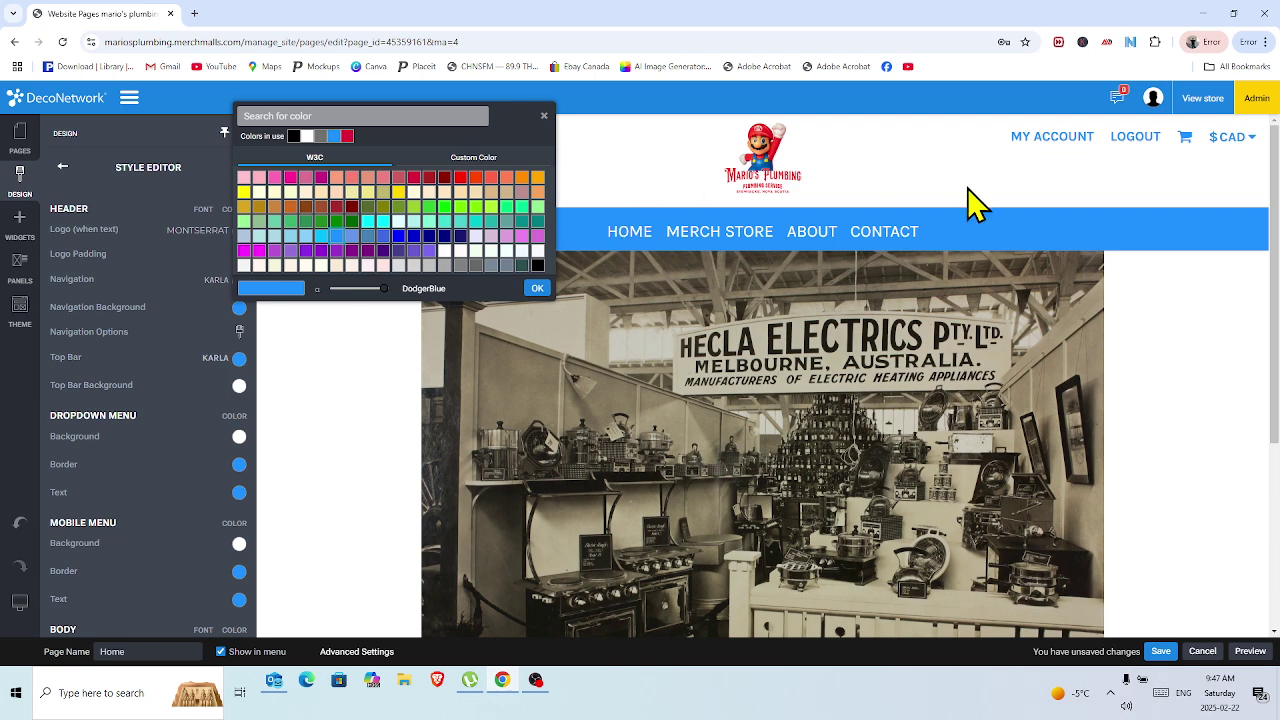
pyautogui.click(543, 117)
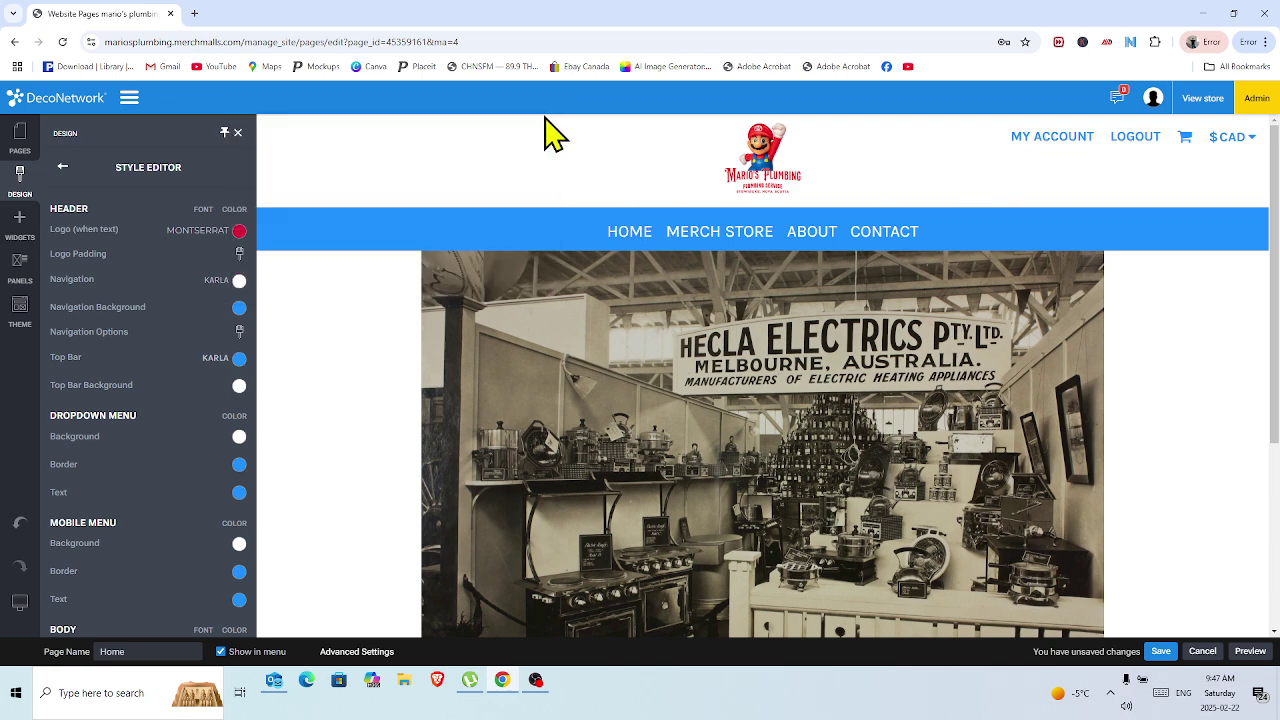
pyautogui.click(1160, 653)
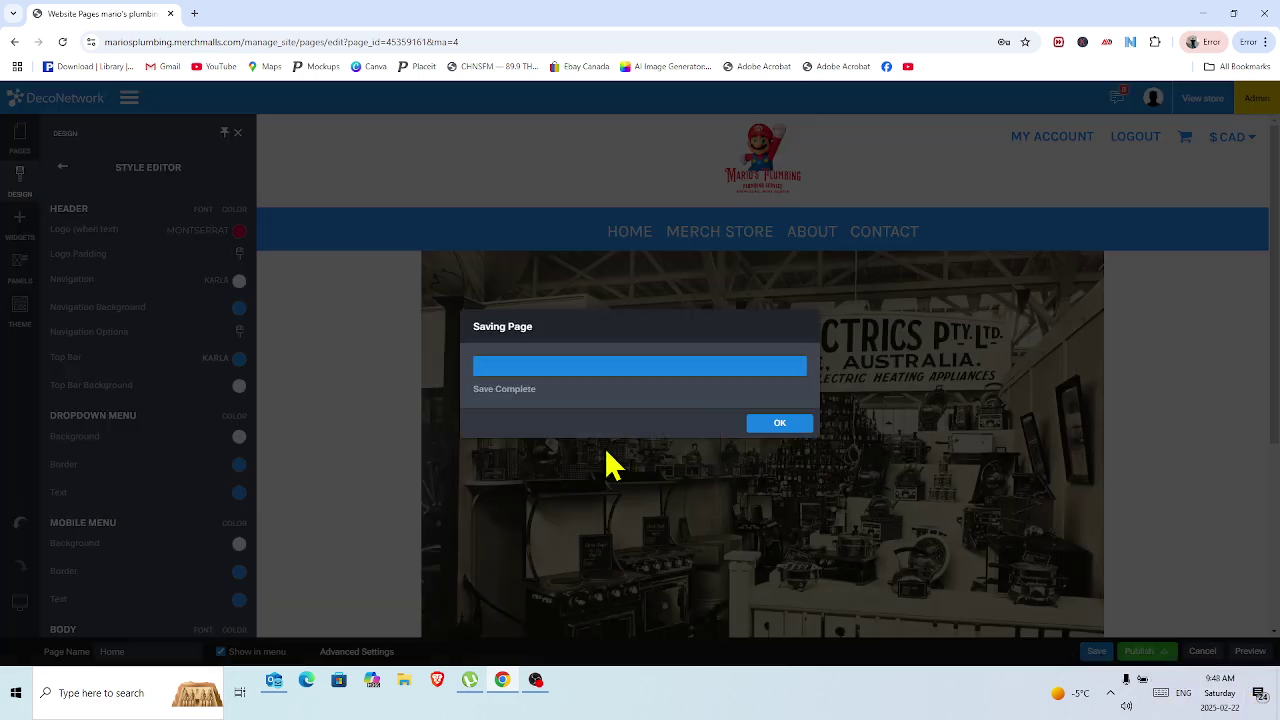
pyautogui.click(779, 424)
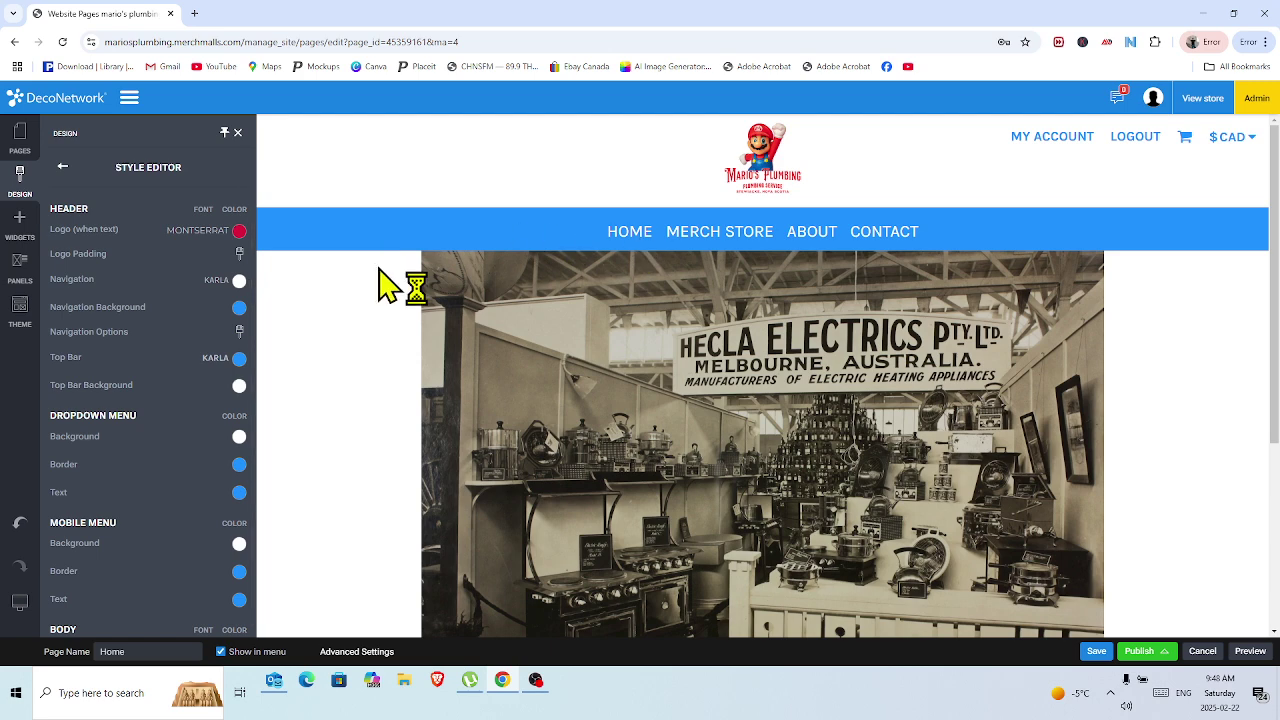
# Set the header's navigation background color to Crimson.
pyautogui.click(239, 308)
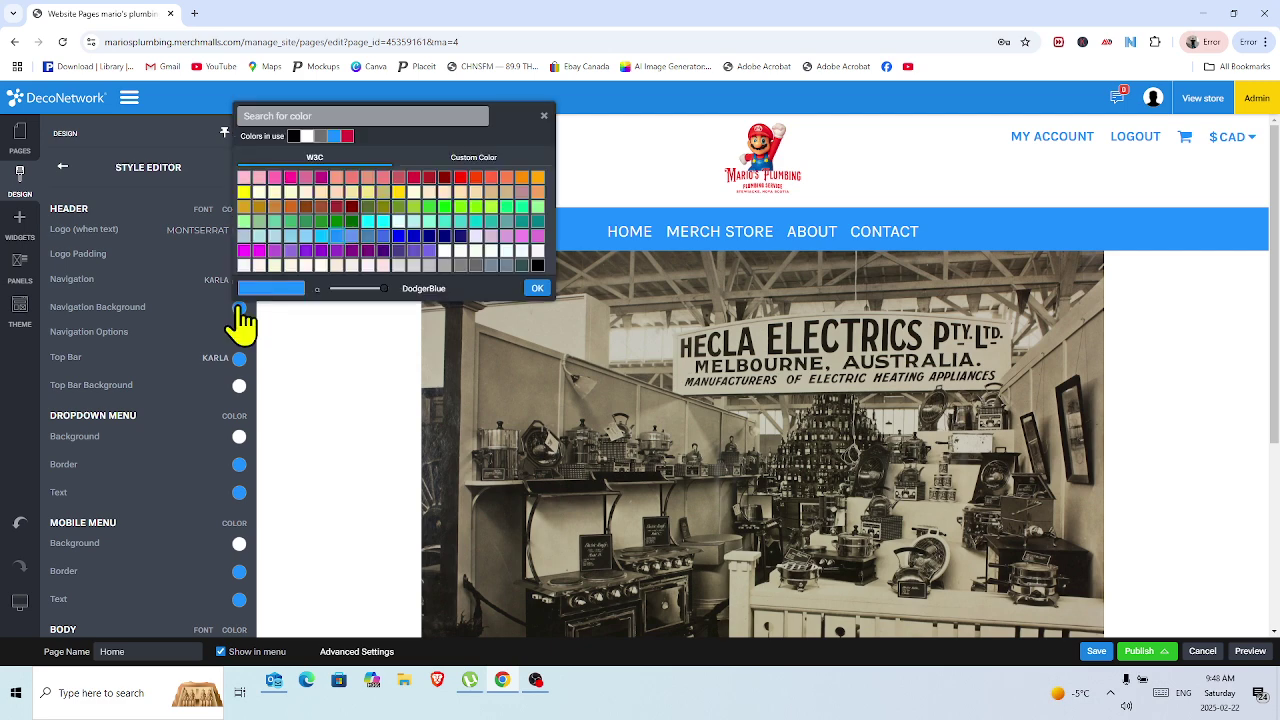
pyautogui.click(239, 308)
pyautogui.click(239, 308)
pyautogui.click(413, 177)
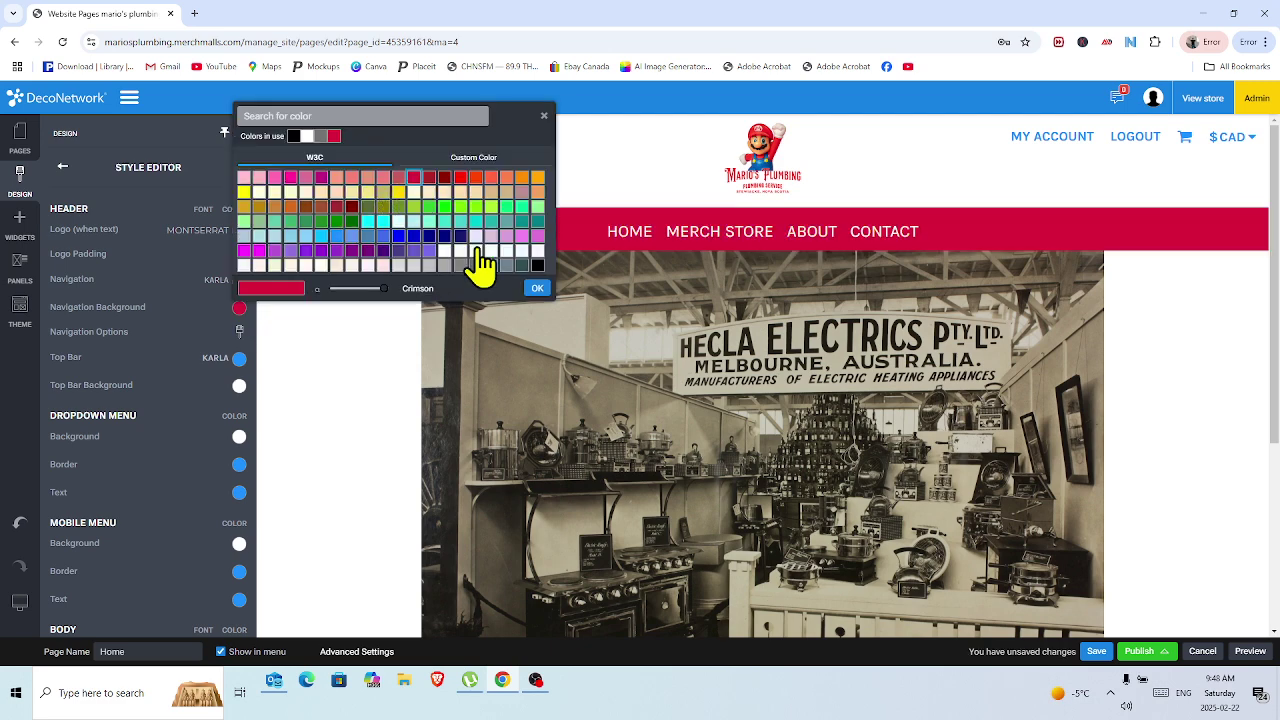
pyautogui.click(537, 289)
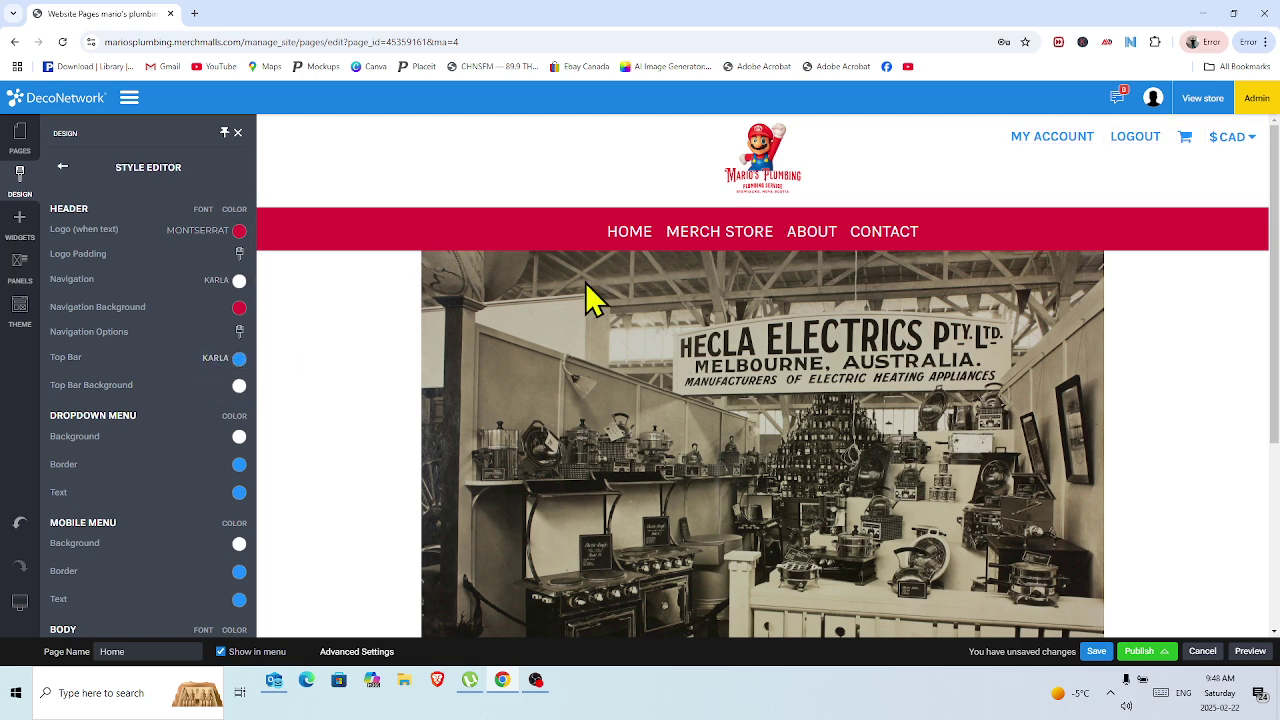
# Set the header's top bar text color to Crimson.
pyautogui.click(239, 359)
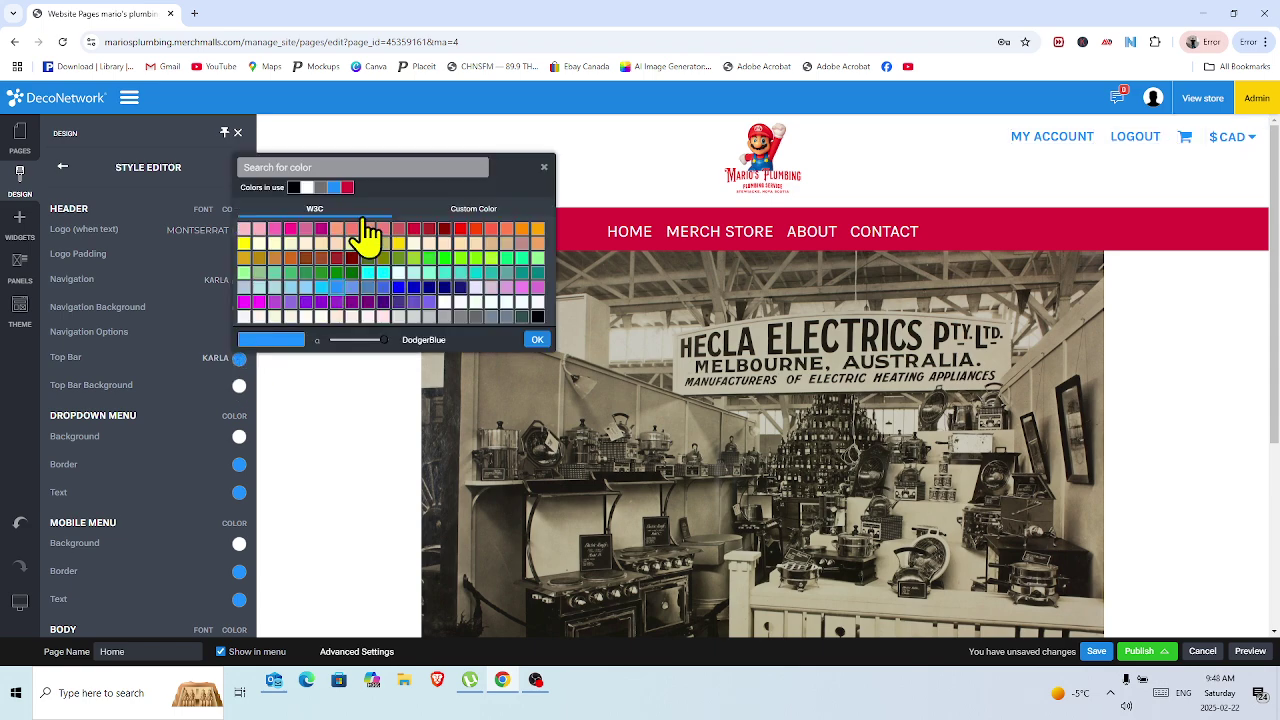
pyautogui.click(414, 230)
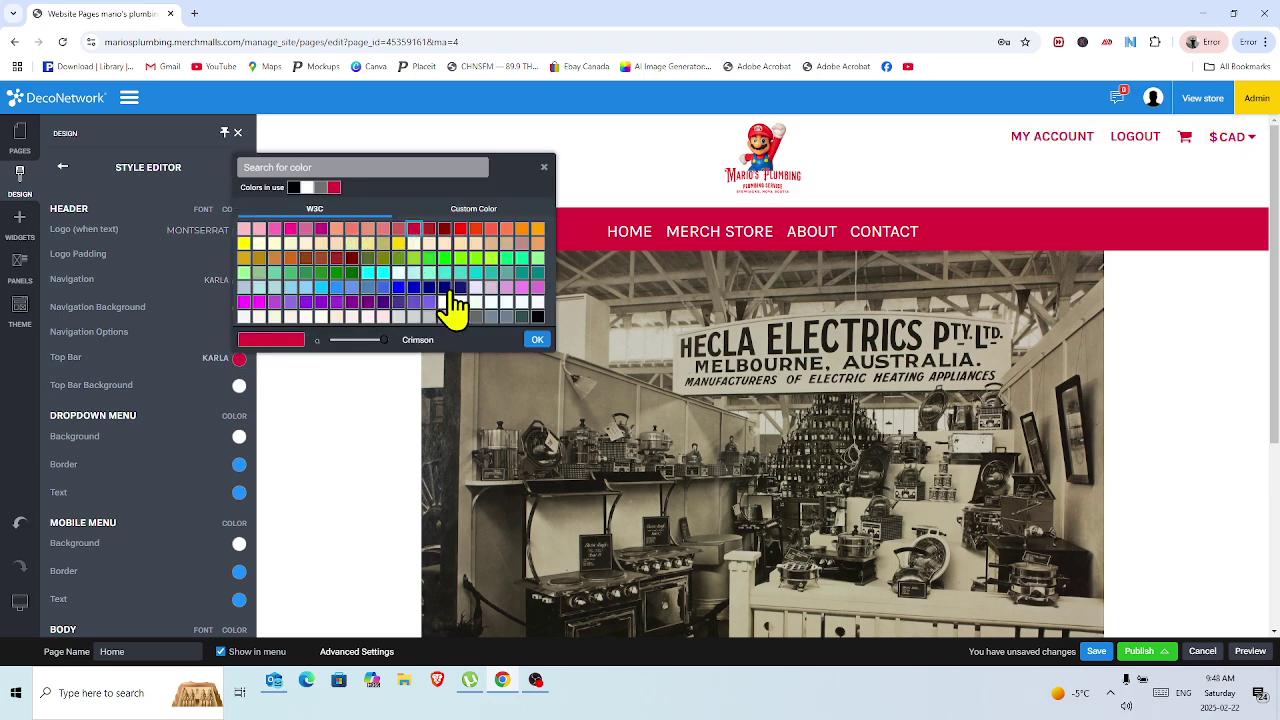
pyautogui.click(537, 341)
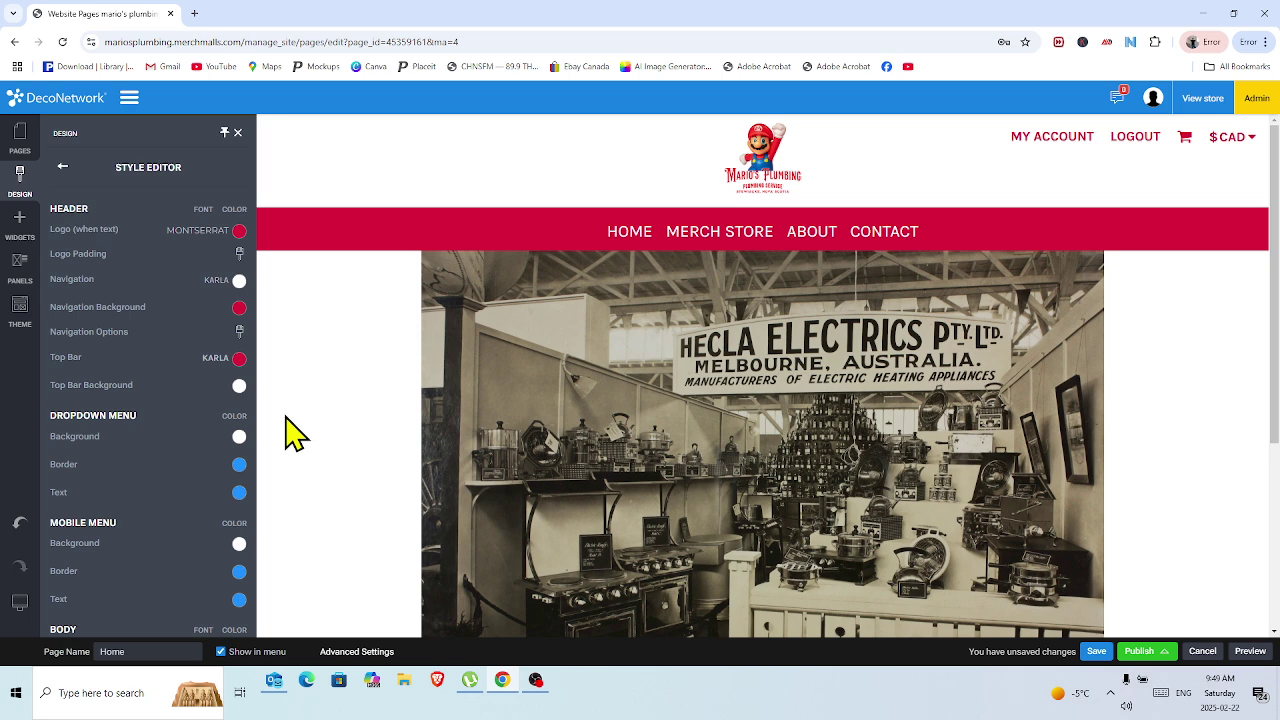
# Set both the border and text colors of the dropdown menu to Crimson.
pyautogui.click(238, 466)
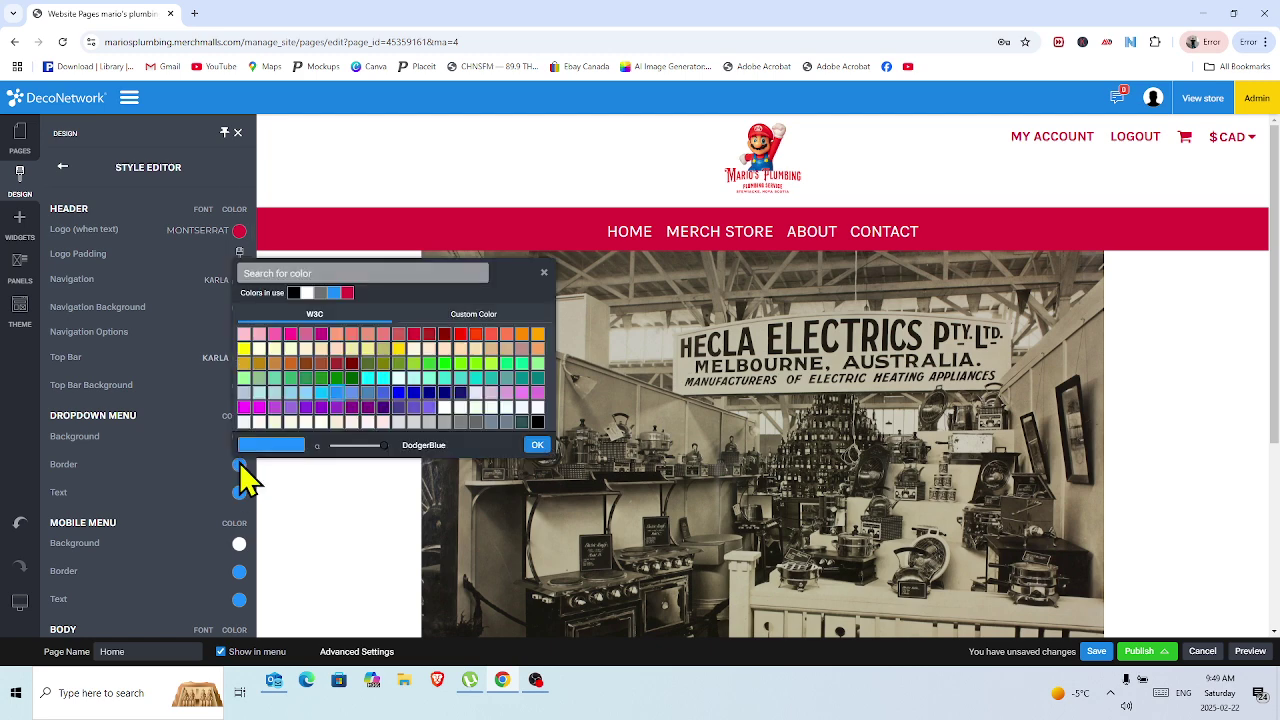
pyautogui.click(414, 334)
pyautogui.click(536, 446)
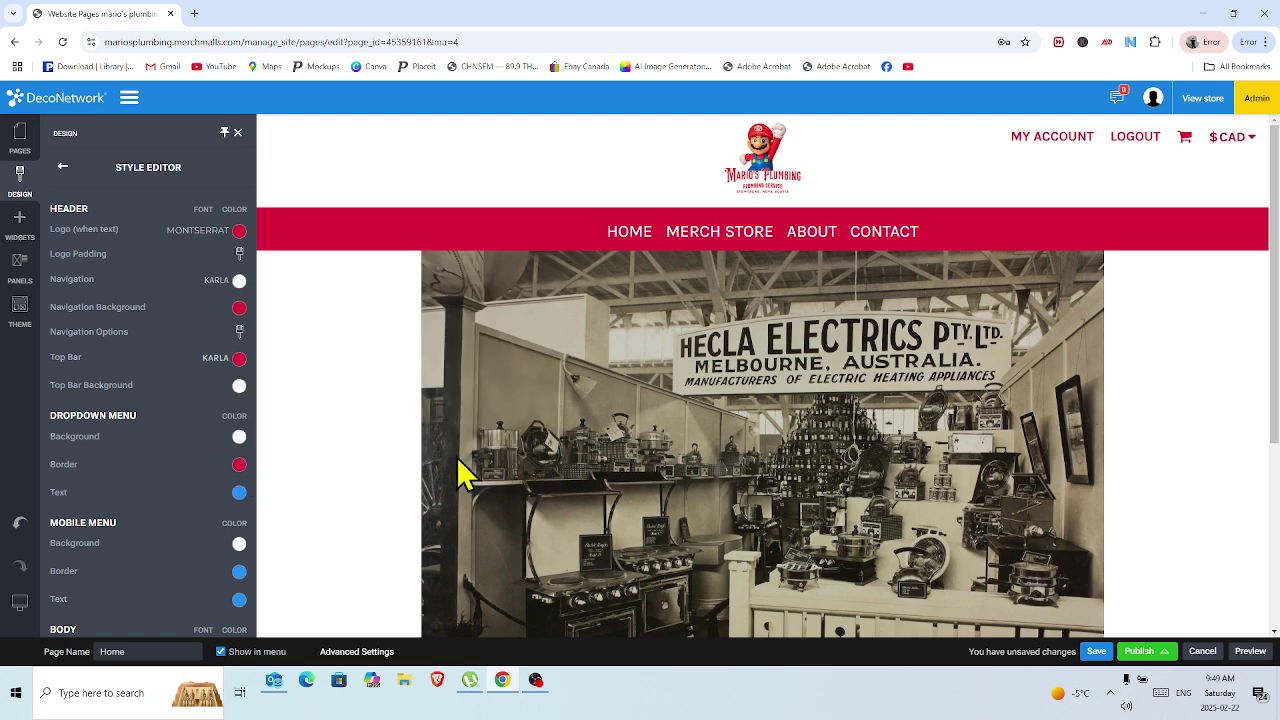
pyautogui.click(241, 496)
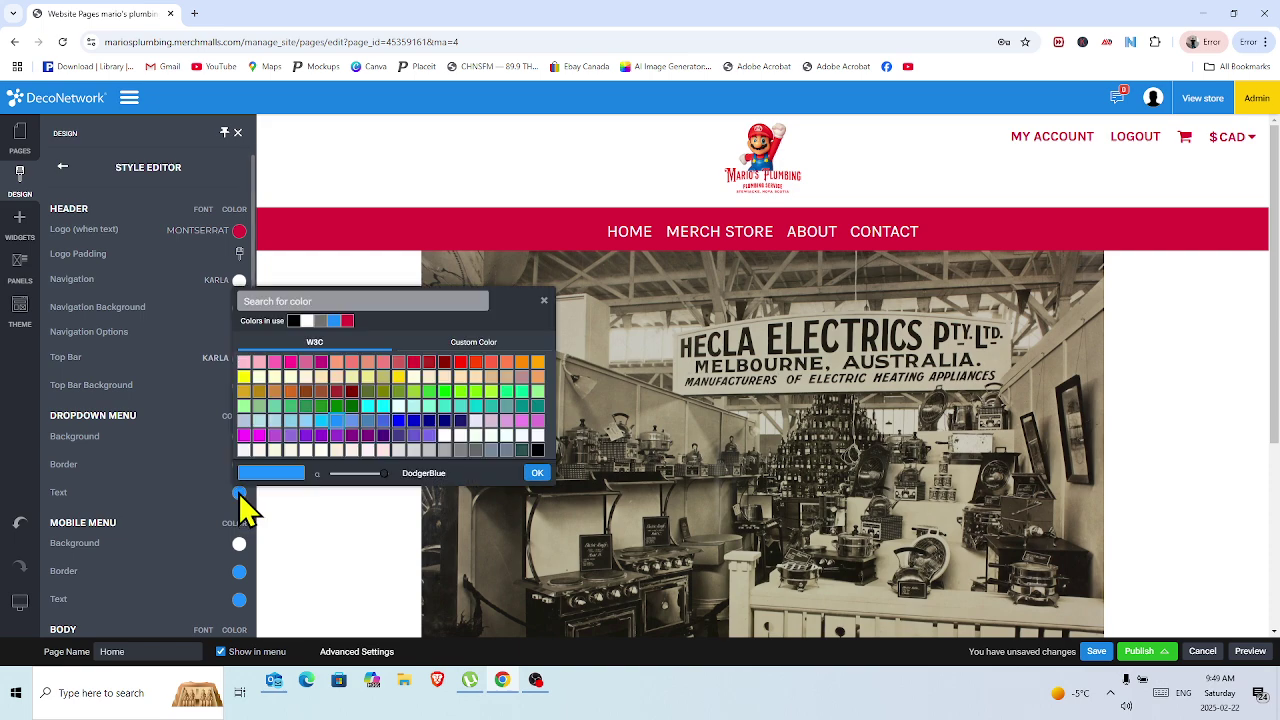
pyautogui.click(414, 361)
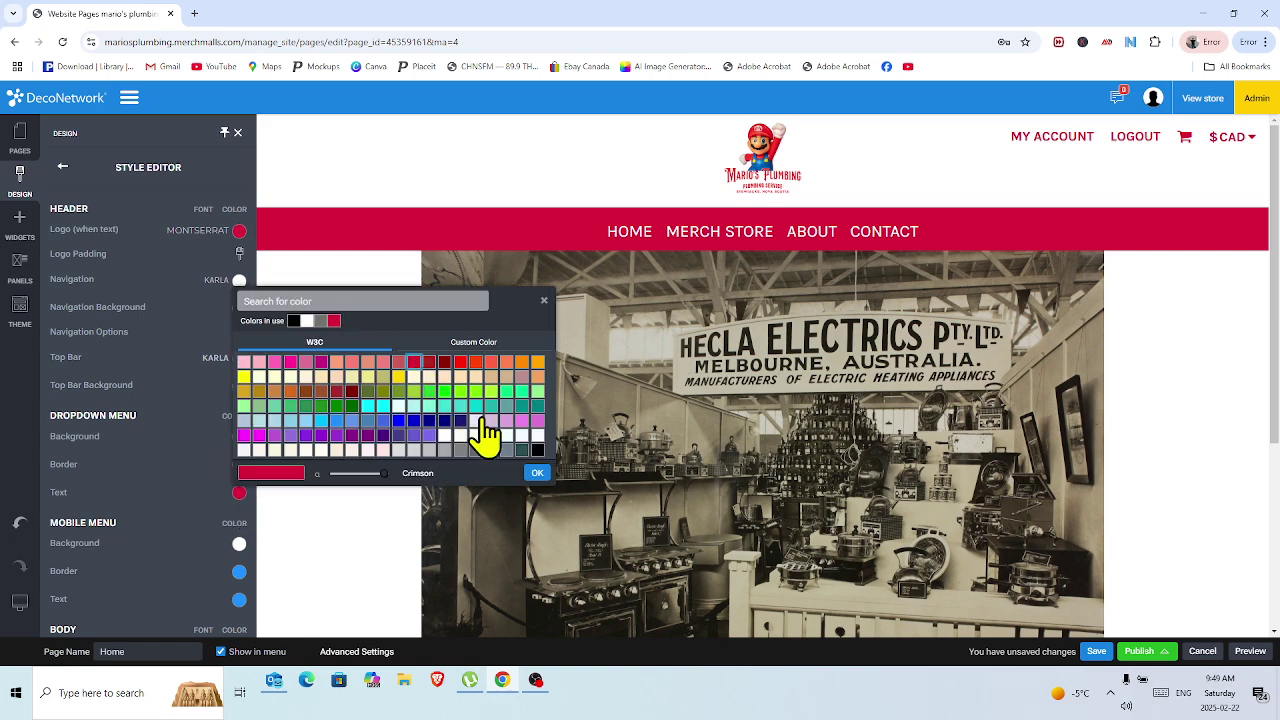
pyautogui.click(536, 474)
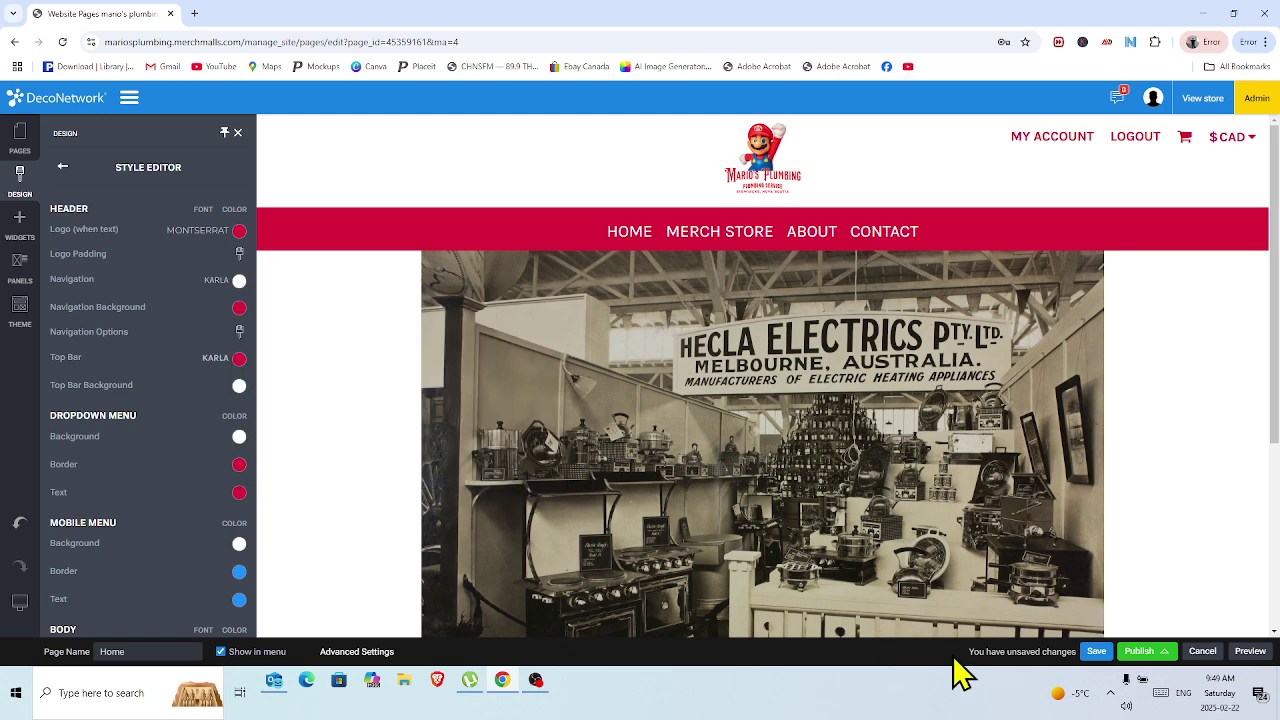
# Save the page and publish the website with the new header and dropdown menu colors.
pyautogui.click(1096, 651)
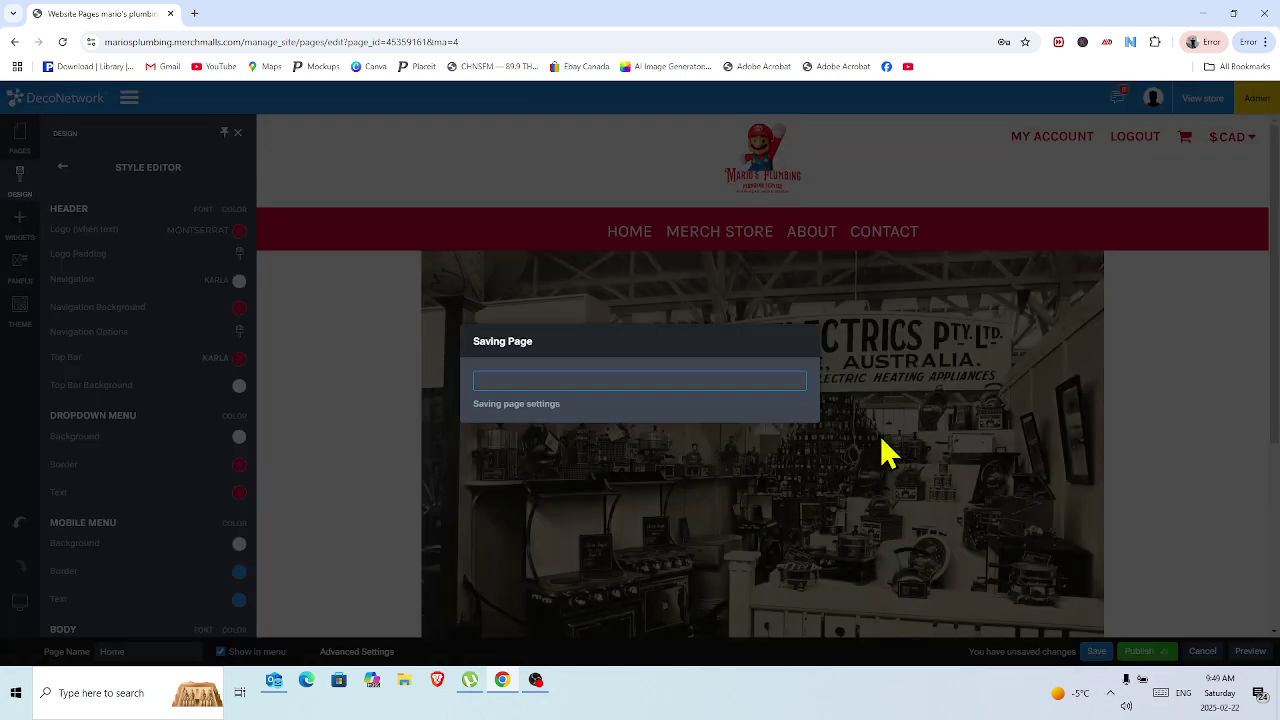
pyautogui.click(782, 424)
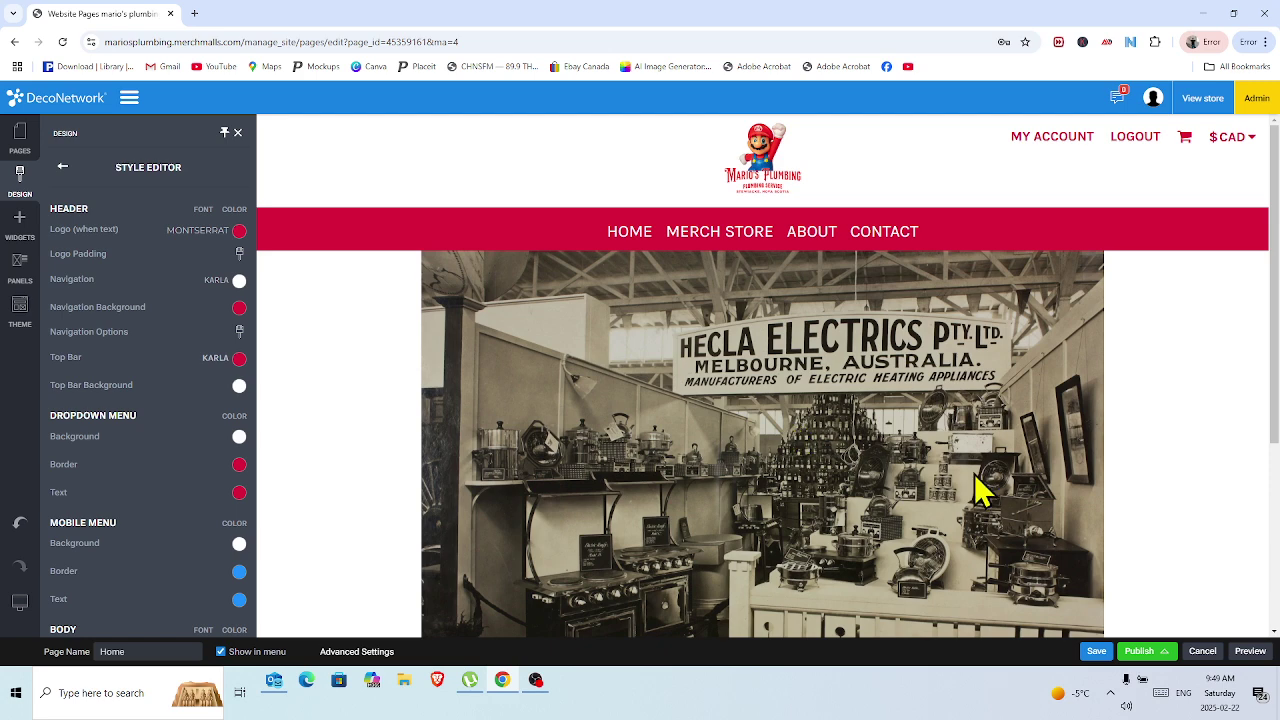
pyautogui.click(1140, 653)
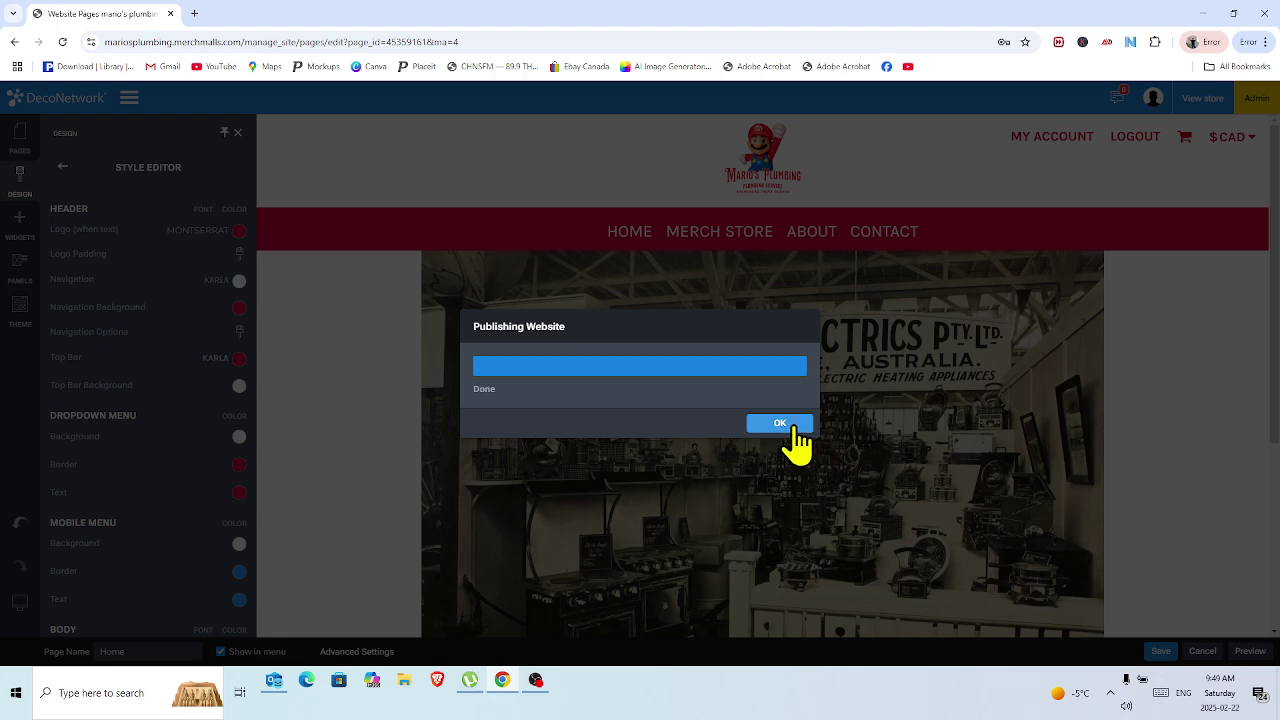
pyautogui.click(780, 424)
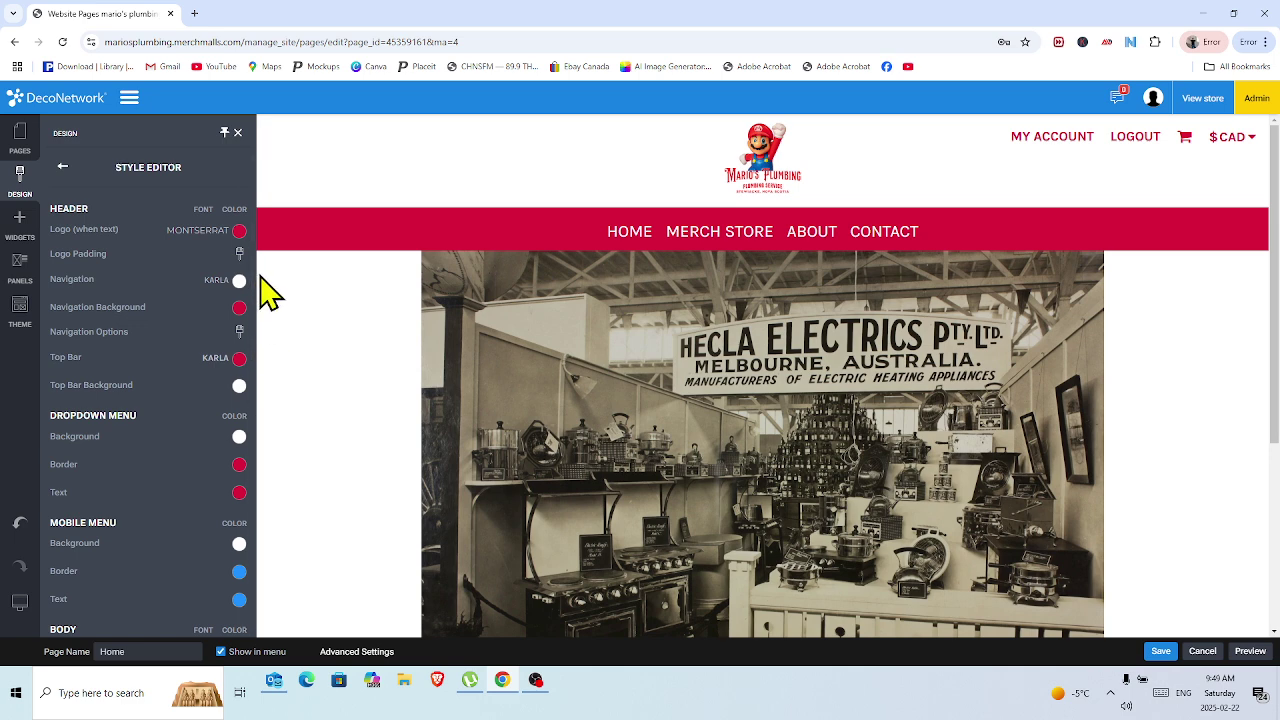
# Set both the border and text colors of the mobile menu to Crimson.
pyautogui.scroll(-1, 253, 280)
pyautogui.scroll(-3, 253, 280)
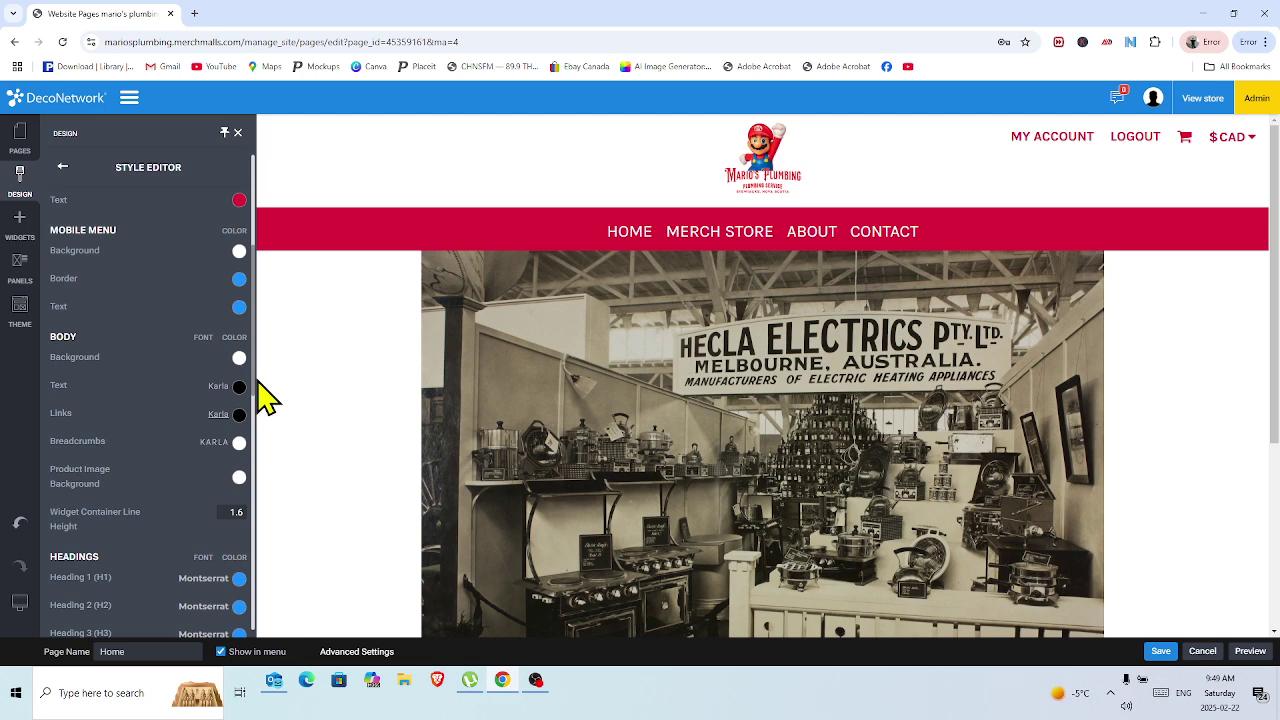
pyautogui.scroll(3, 160, 249)
pyautogui.scroll(-5, 177, 314)
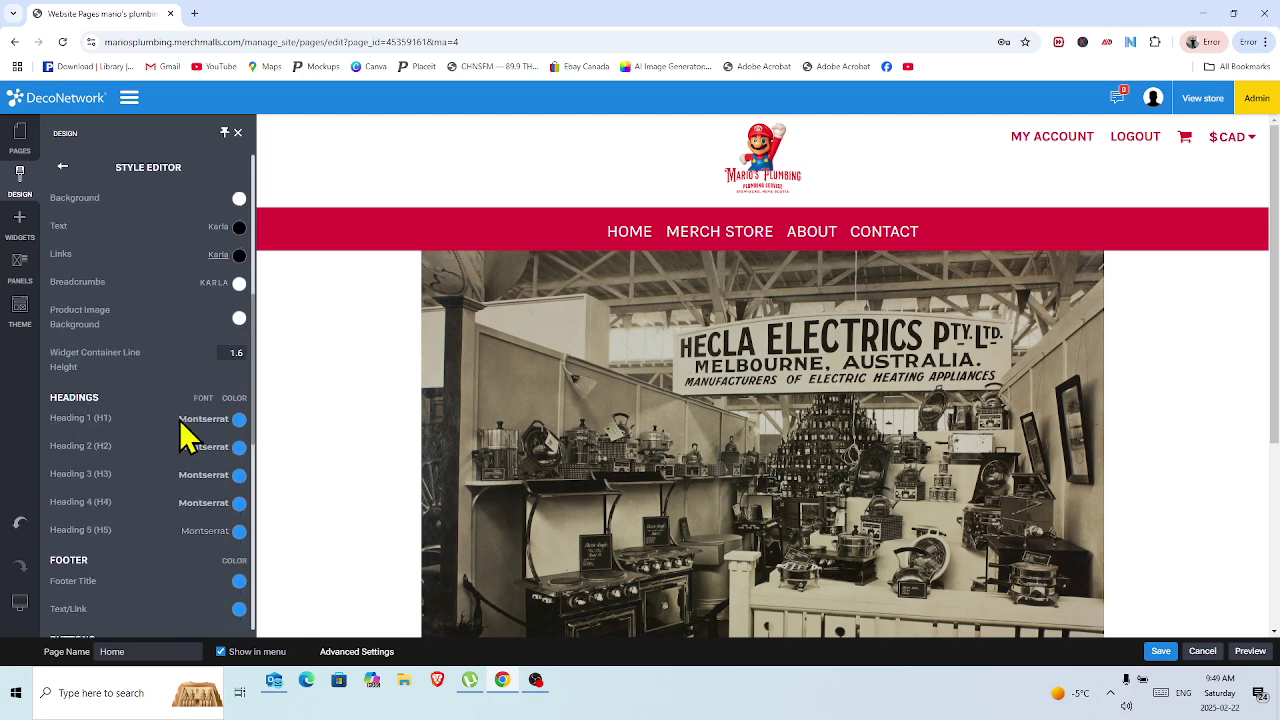
pyautogui.scroll(3, 180, 432)
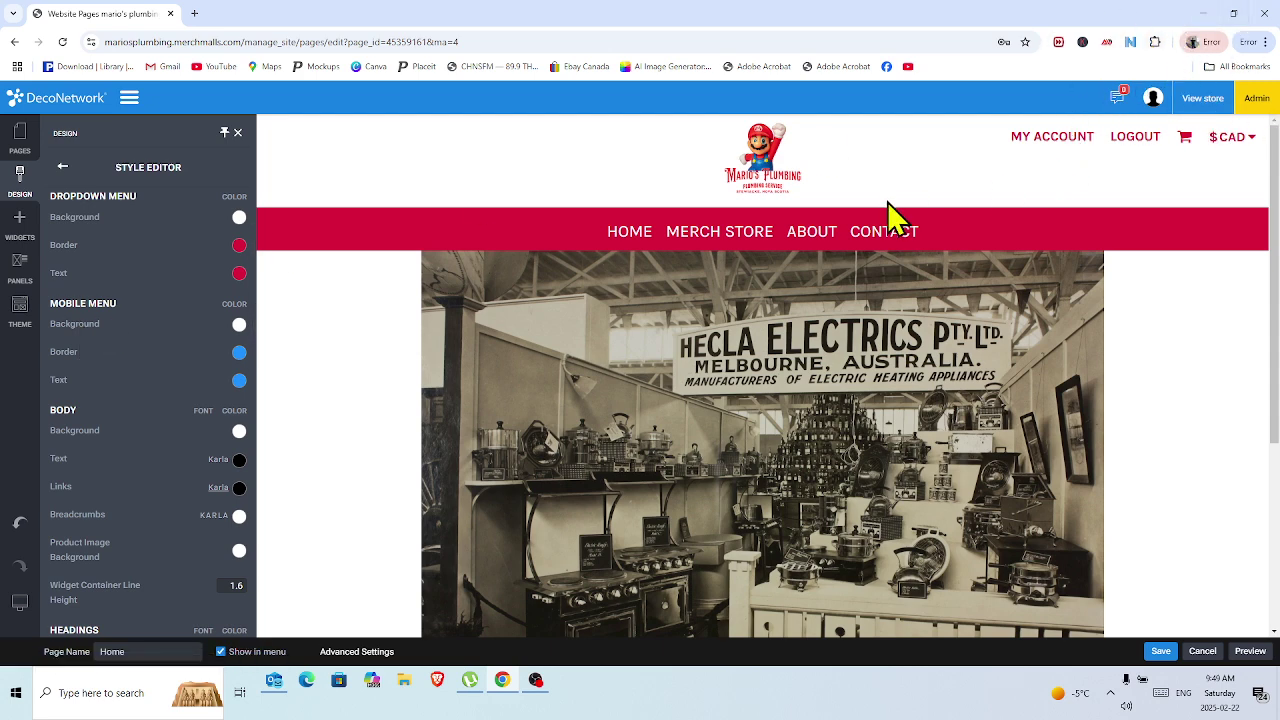
pyautogui.click(239, 352)
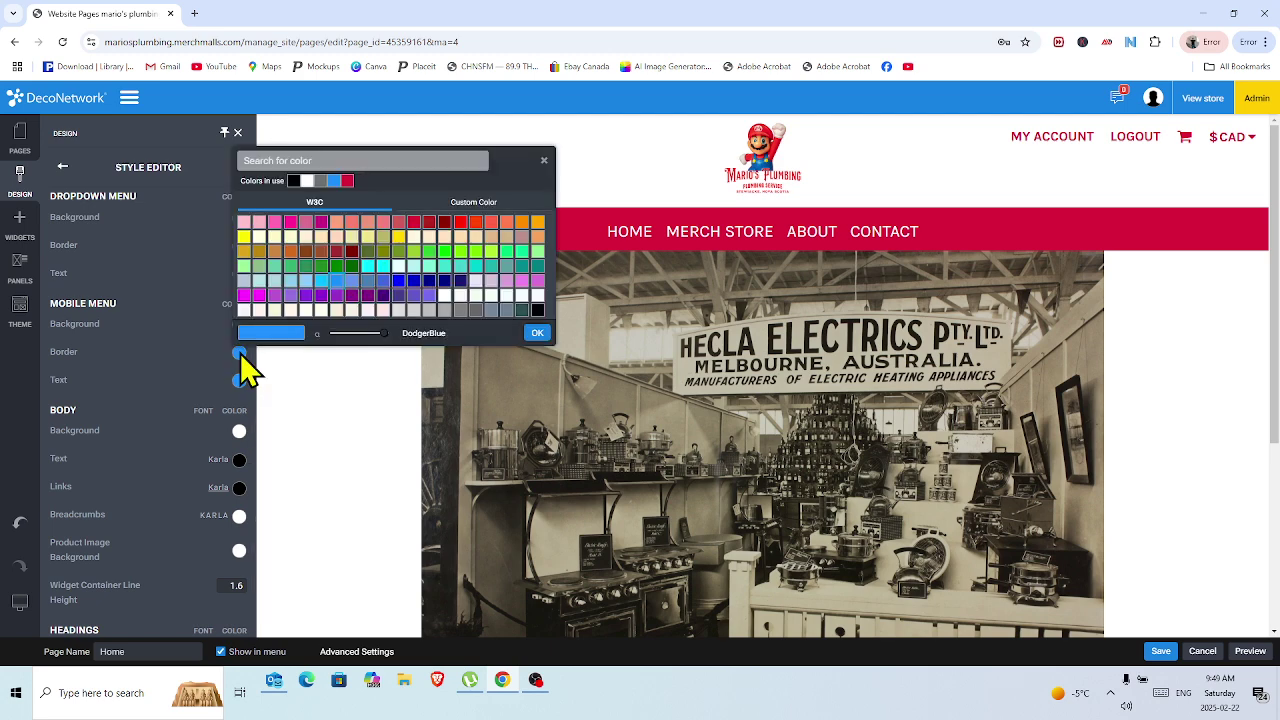
pyautogui.click(414, 221)
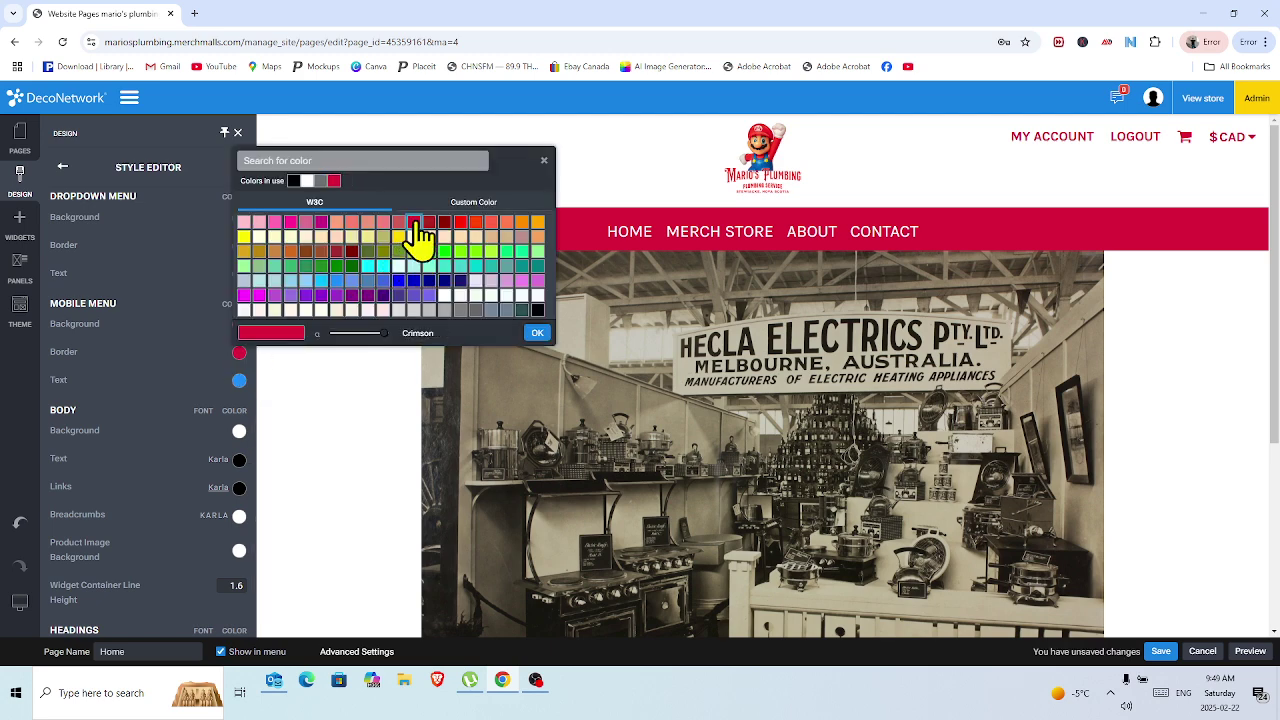
pyautogui.click(538, 333)
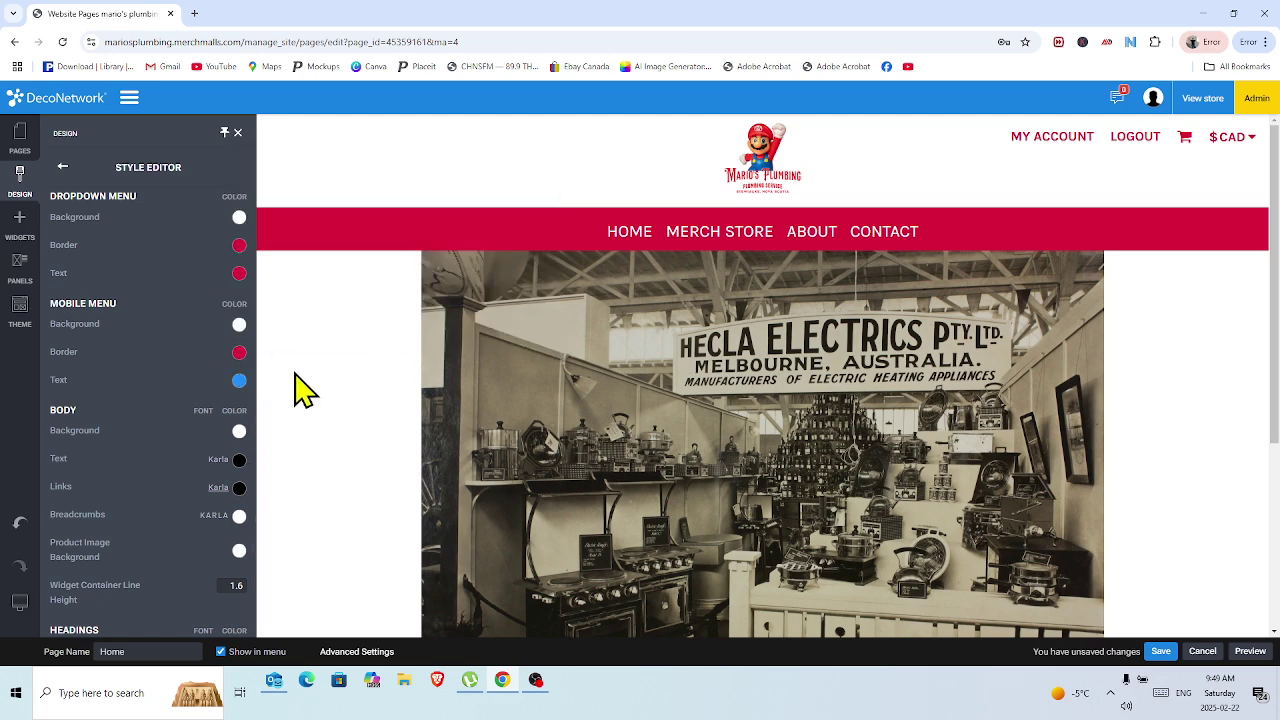
pyautogui.click(239, 382)
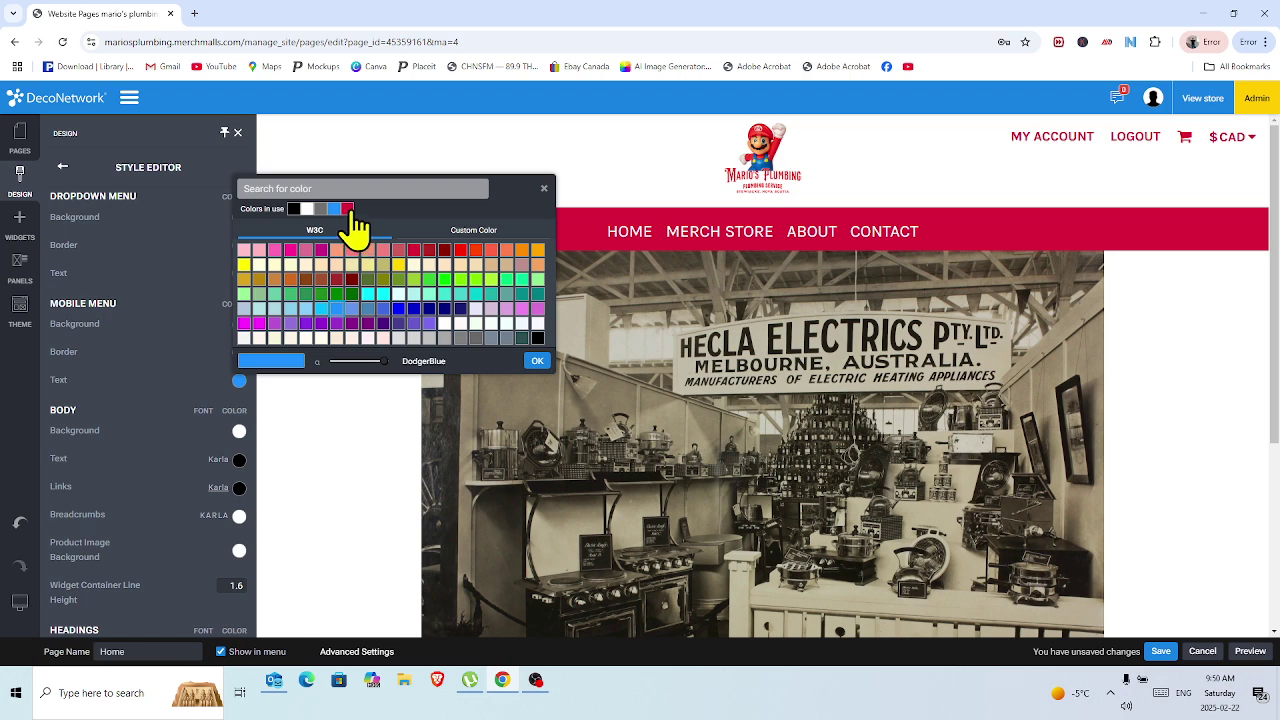
pyautogui.click(414, 251)
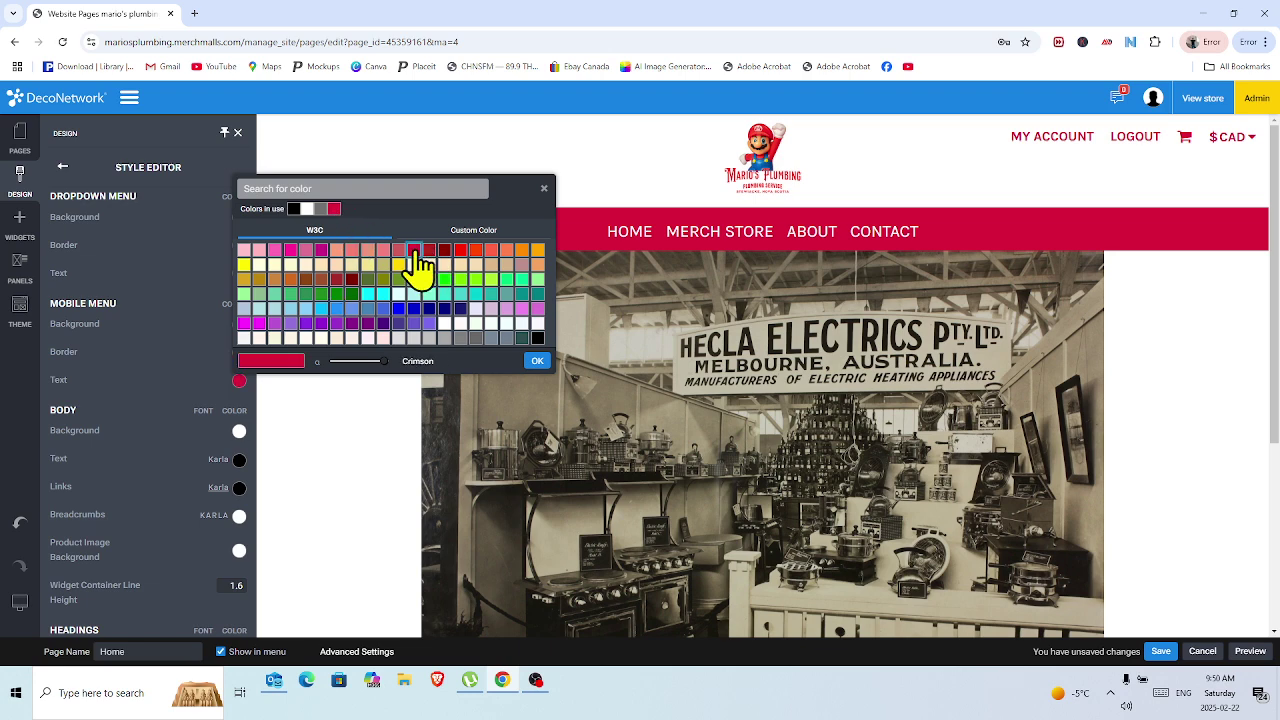
pyautogui.click(537, 363)
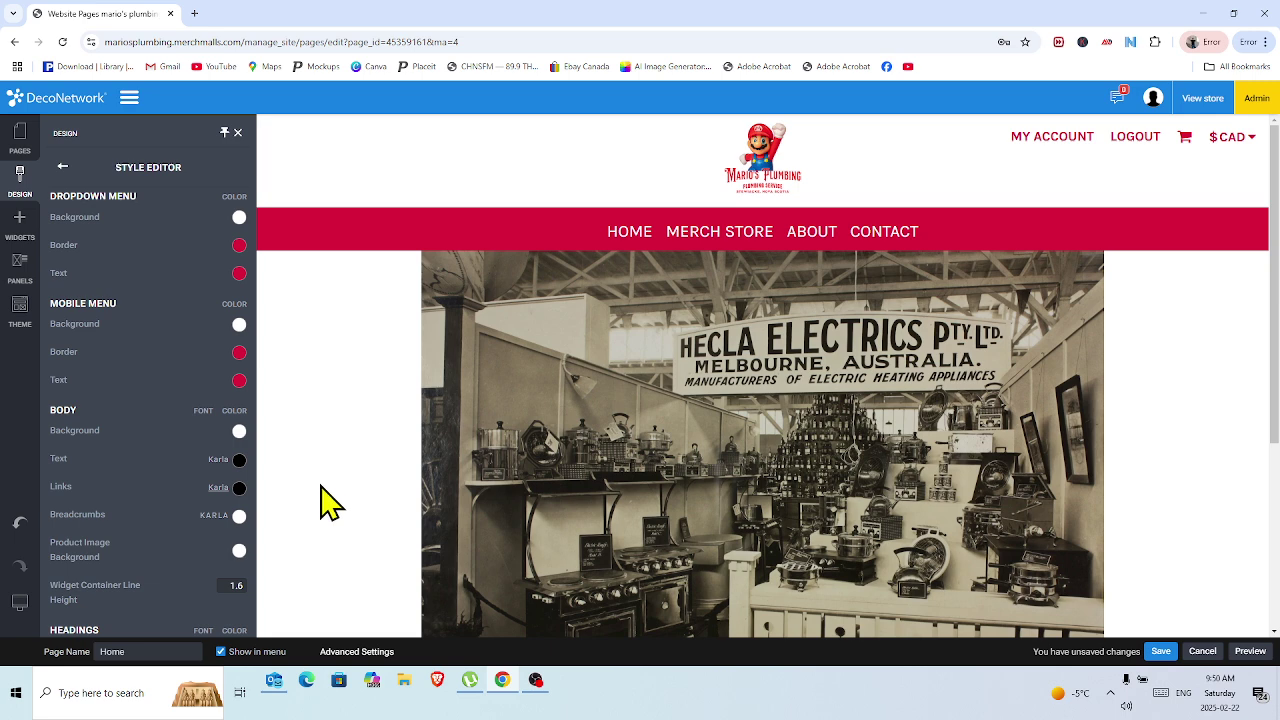
# Set the body text color to Crimson.
pyautogui.click(239, 461)
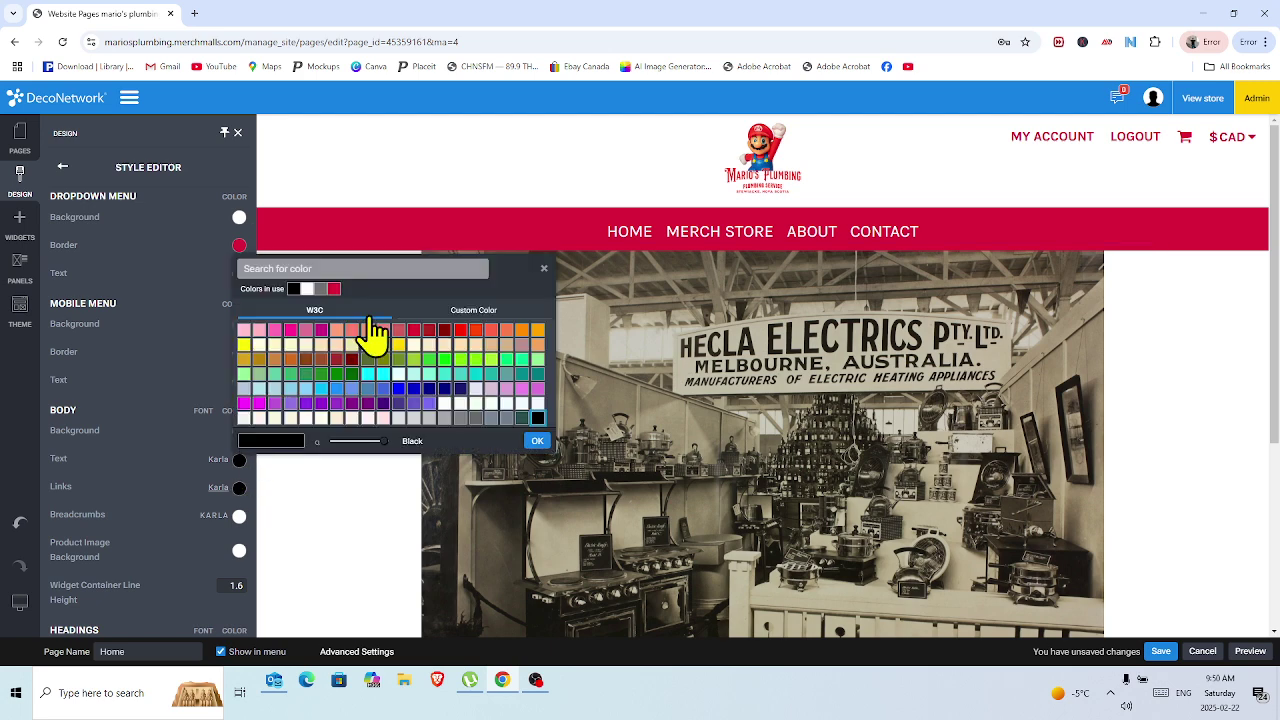
pyautogui.click(414, 331)
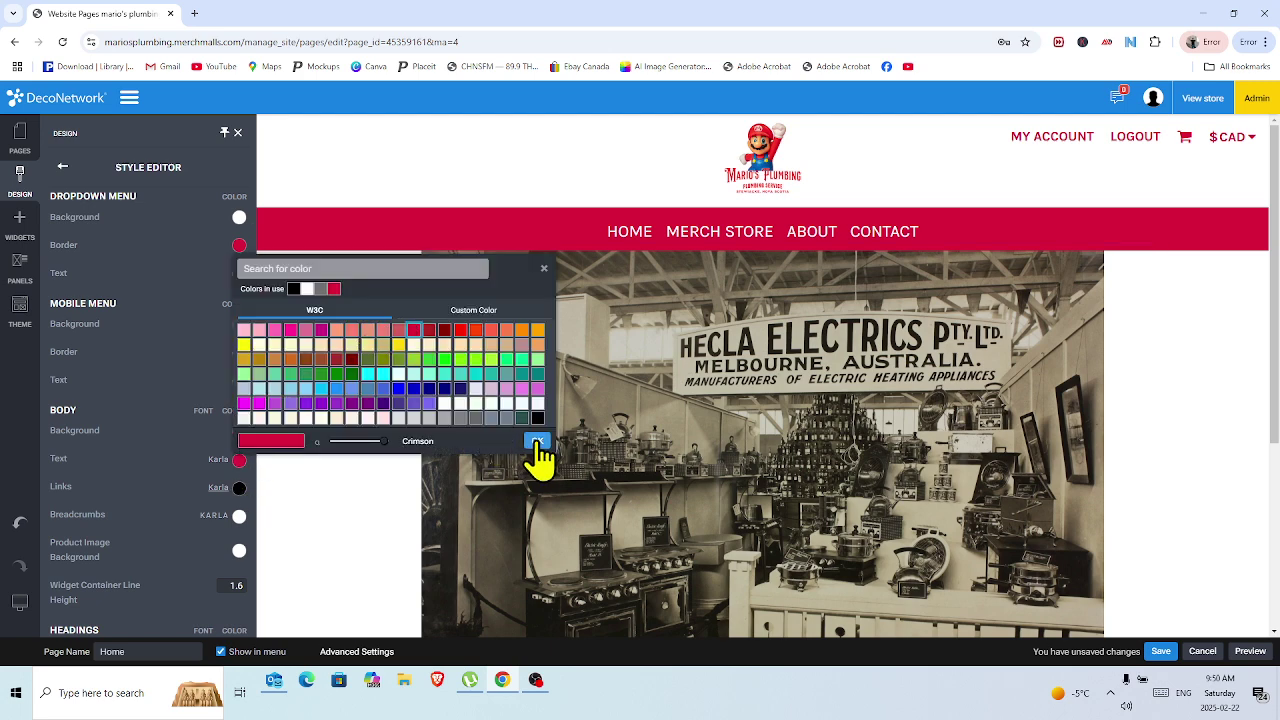
pyautogui.click(536, 441)
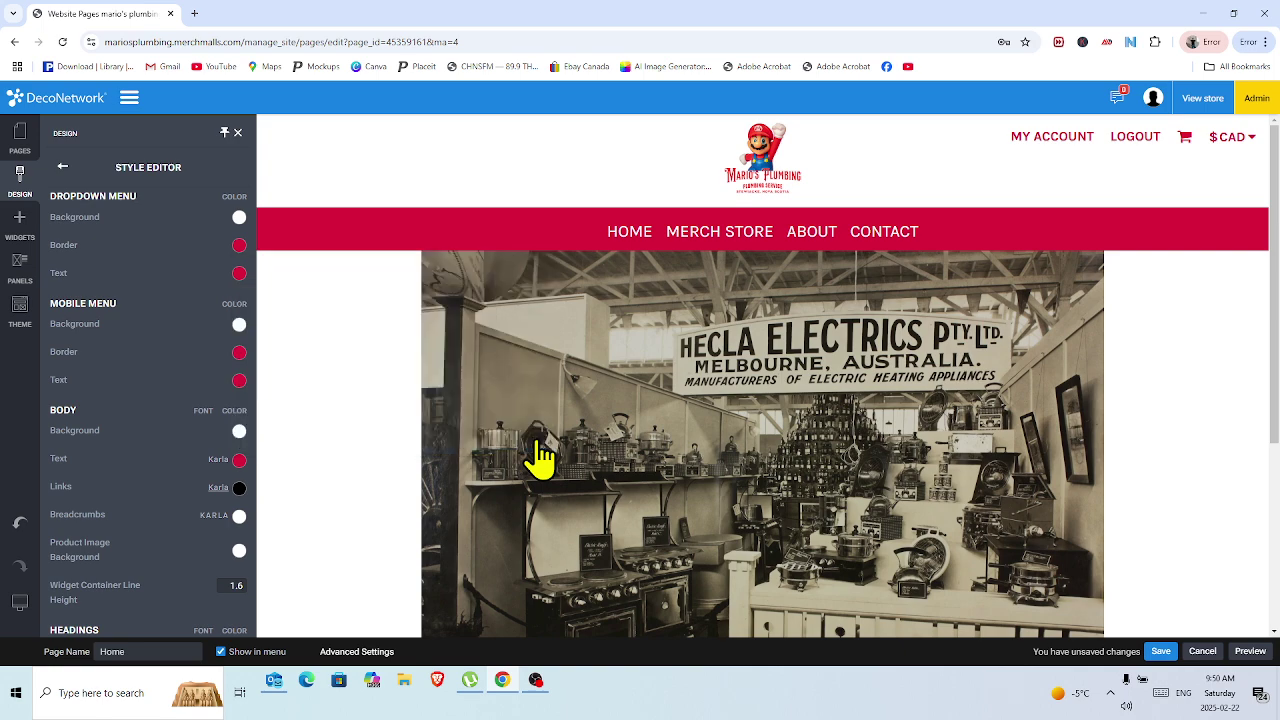
# Set the body links color to Crimson and save the page.
pyautogui.click(239, 490)
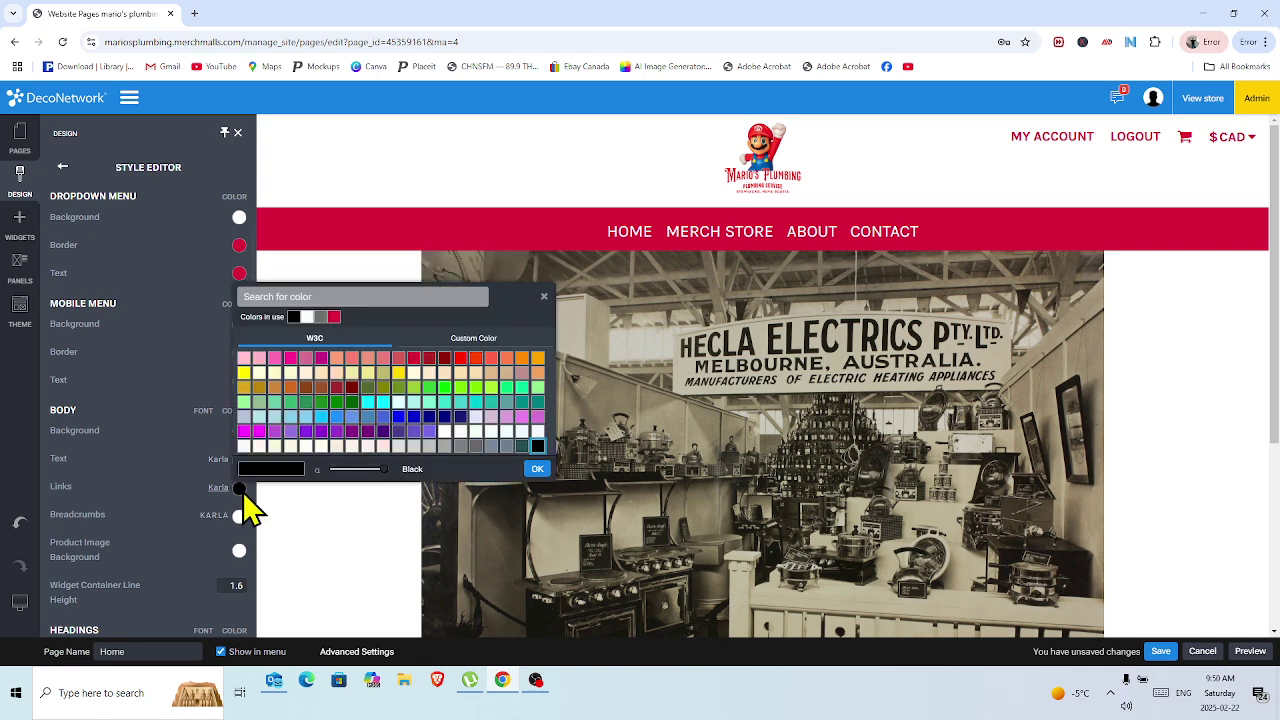
pyautogui.click(414, 357)
pyautogui.click(537, 470)
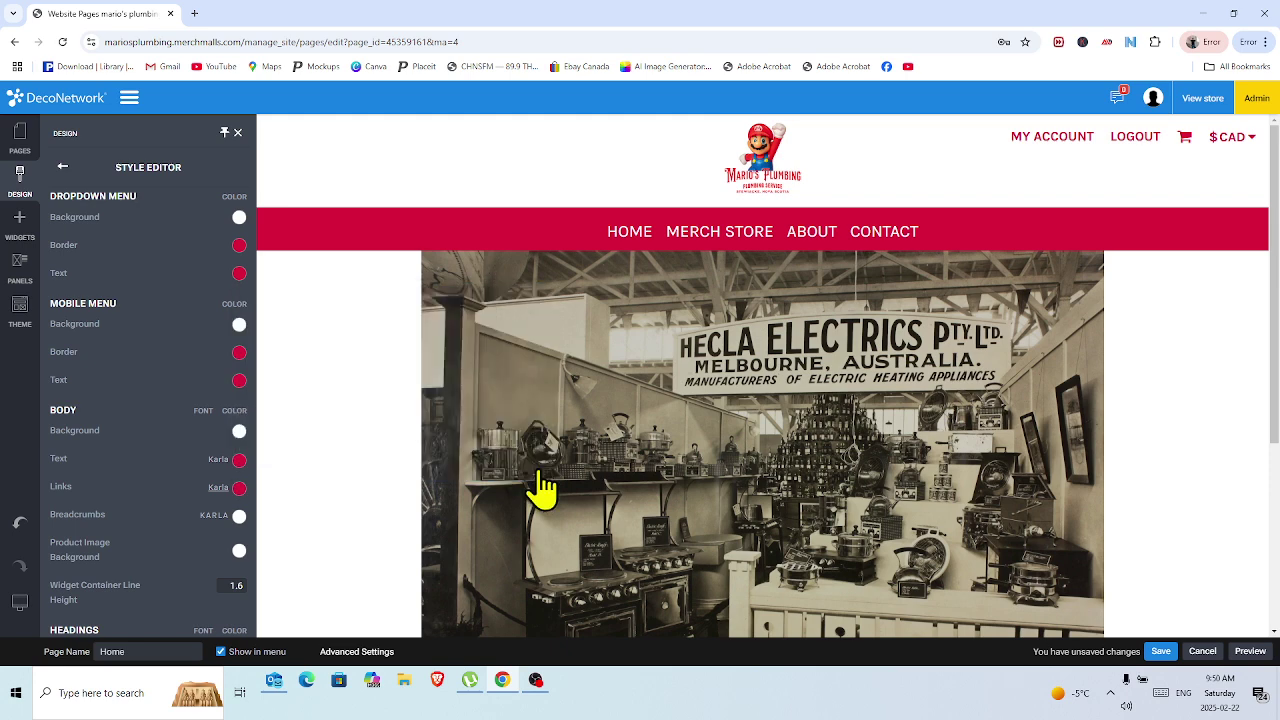
pyautogui.click(1161, 651)
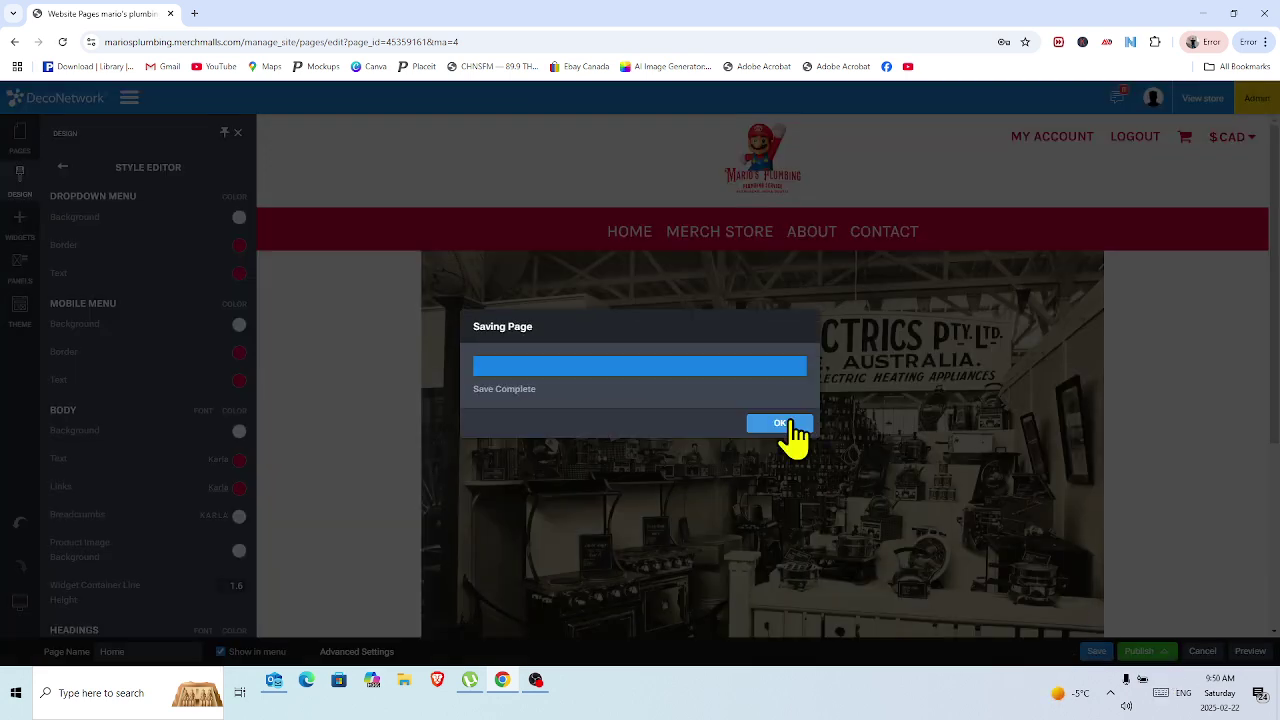
pyautogui.click(780, 423)
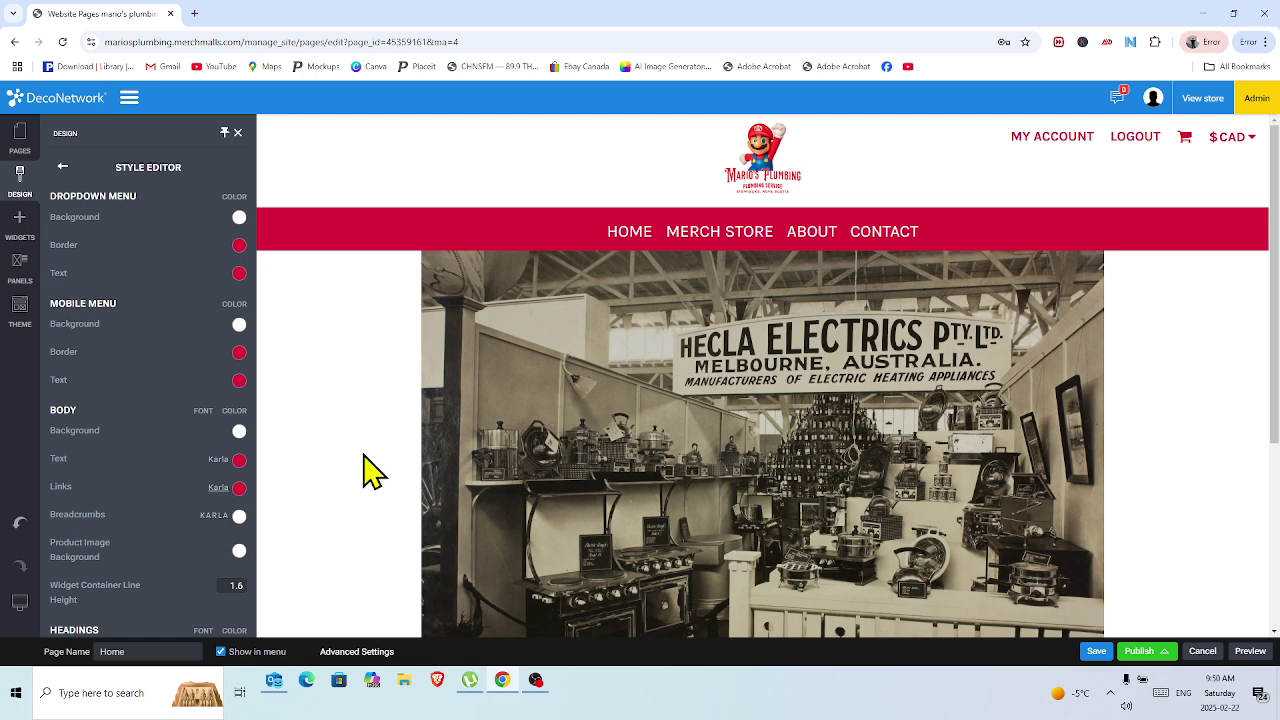
# Review the body text's font settings, including the available text transform options.
pyautogui.click(219, 478)
pyautogui.moveTo(229, 357)
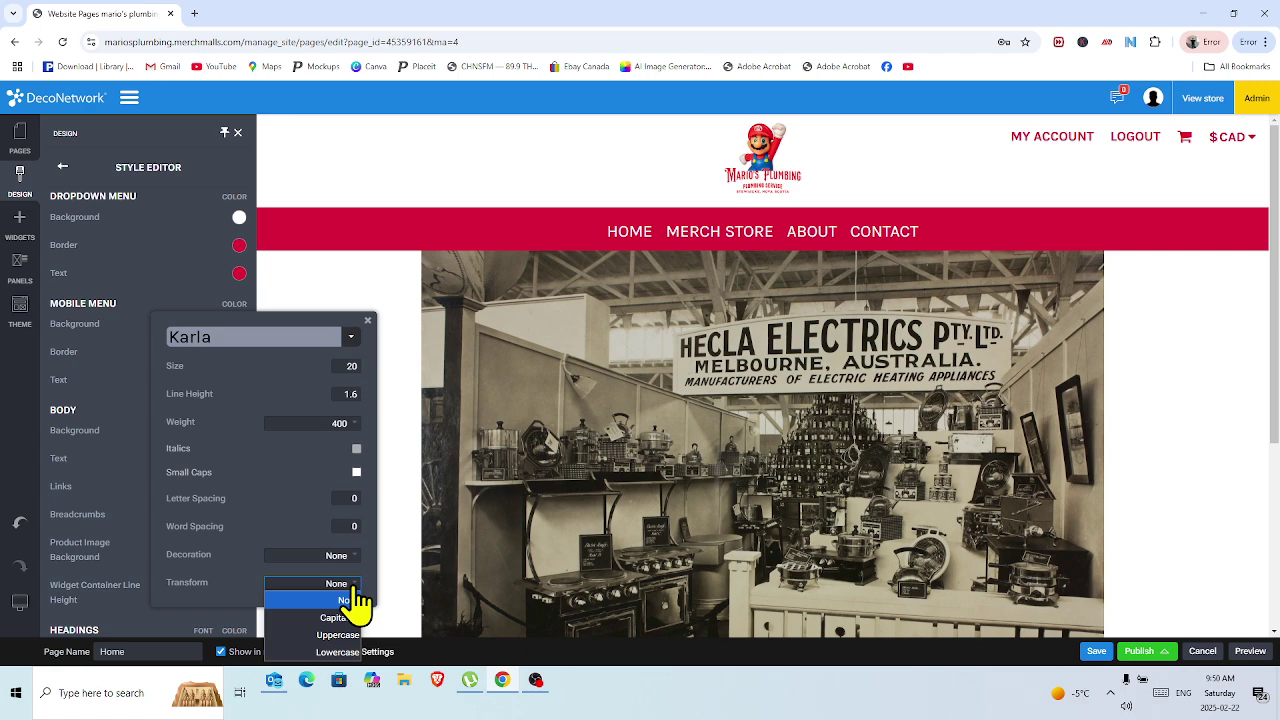
pyautogui.click(357, 602)
pyautogui.click(357, 595)
pyautogui.click(357, 602)
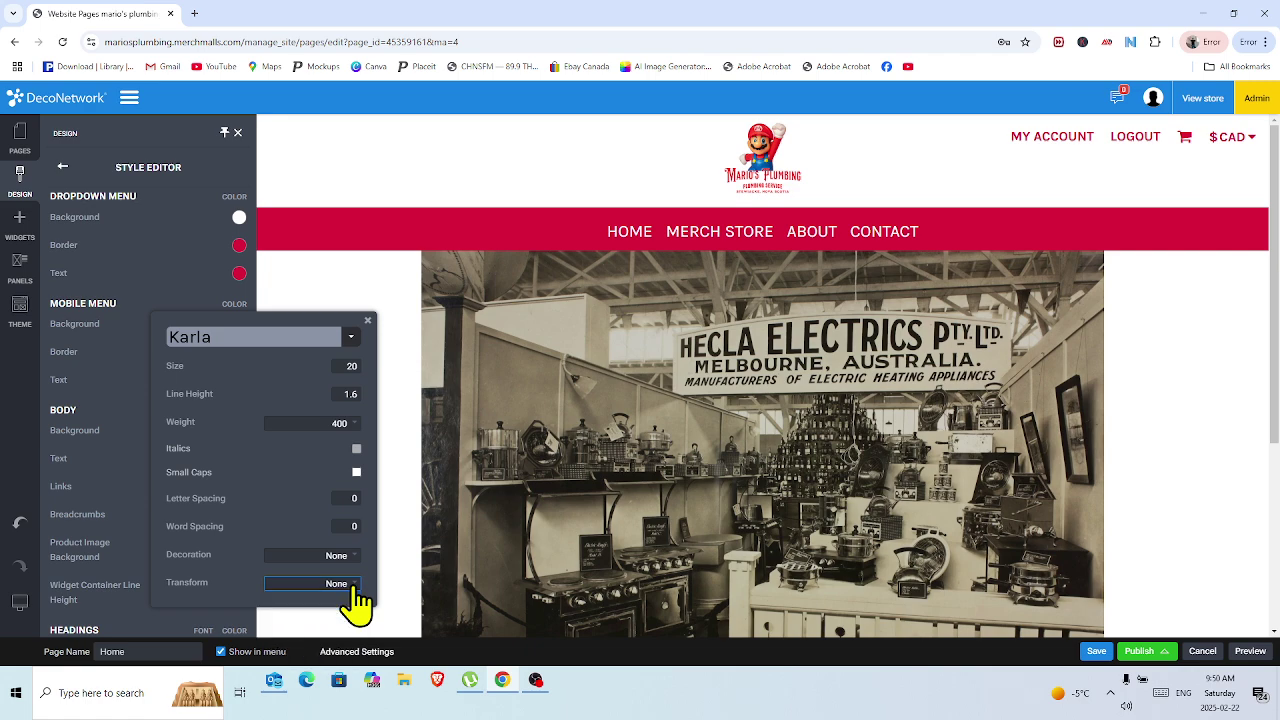
pyautogui.click(370, 320)
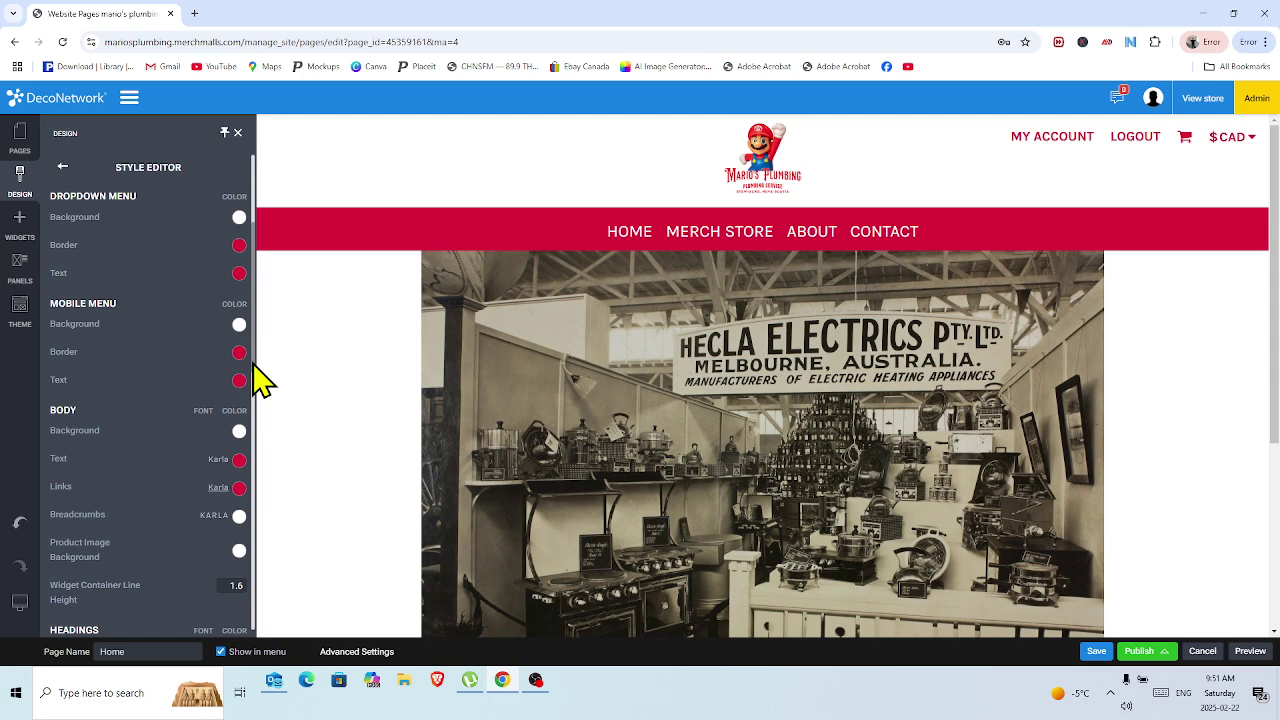
# Set the Heading 1 (H1) and Heading 2 (H2) colors to Crimson.
pyautogui.scroll(-3, 255, 375)
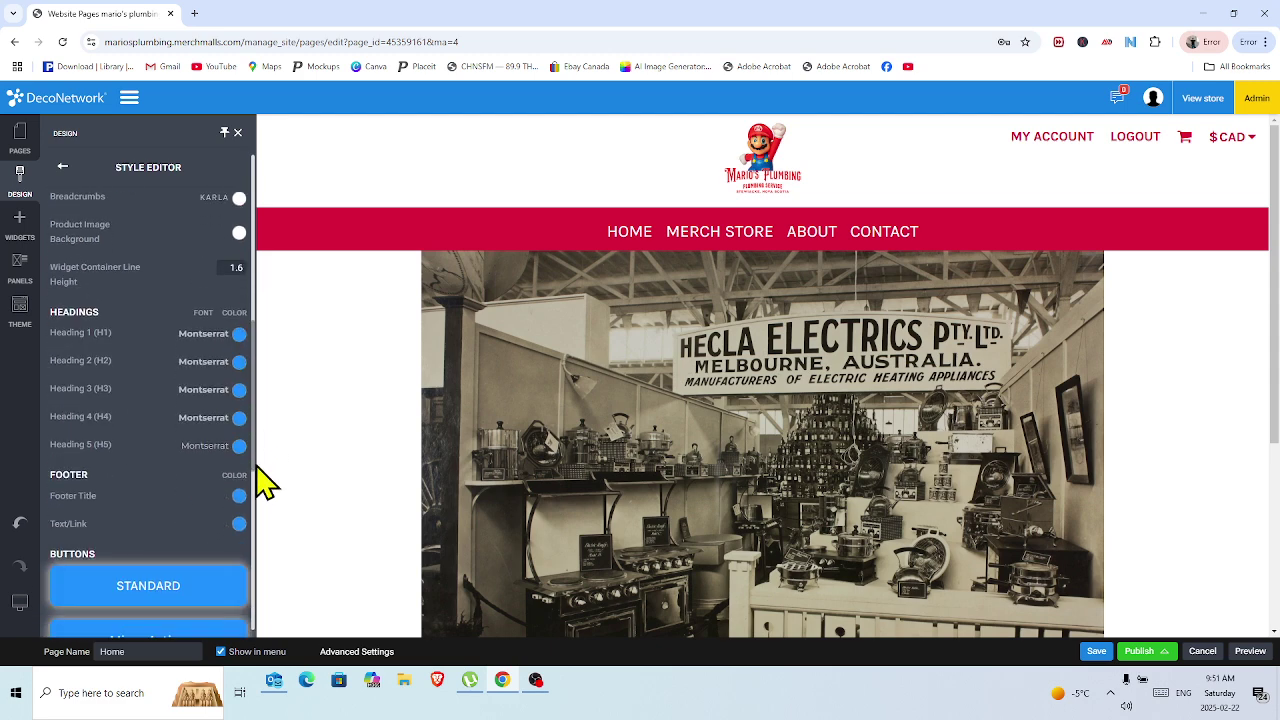
pyautogui.scroll(-1, 257, 467)
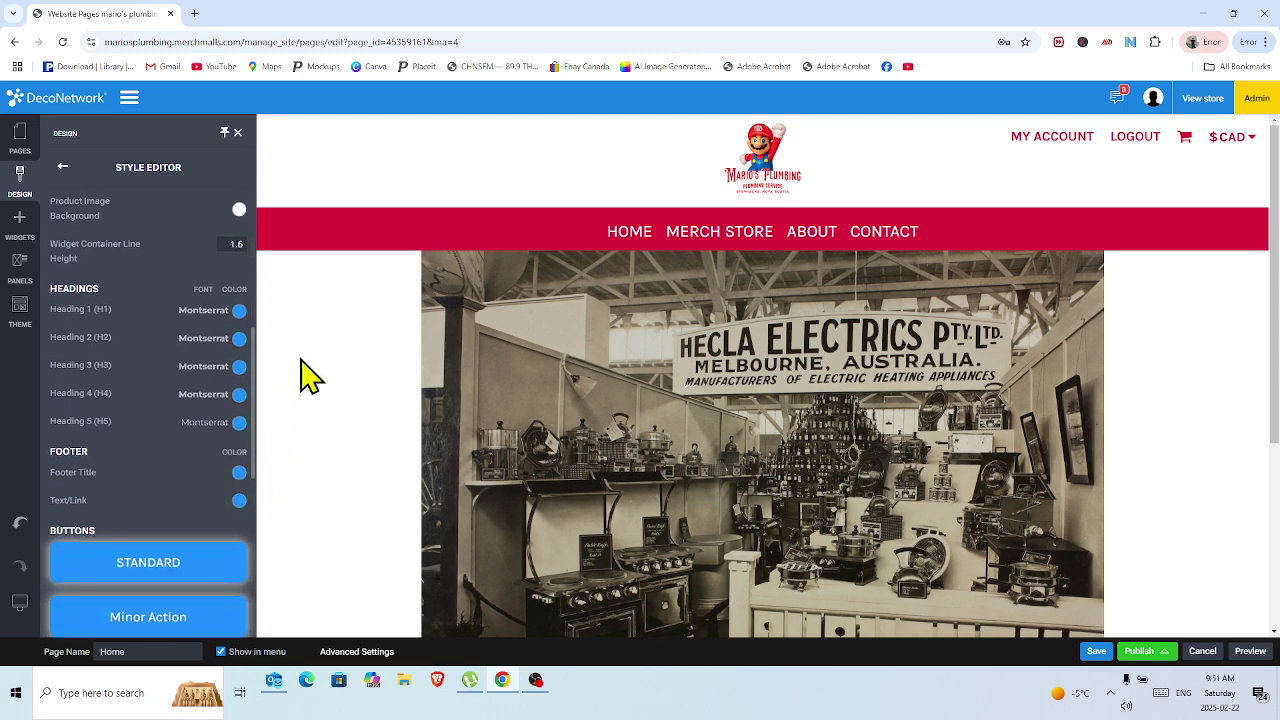
pyautogui.click(240, 312)
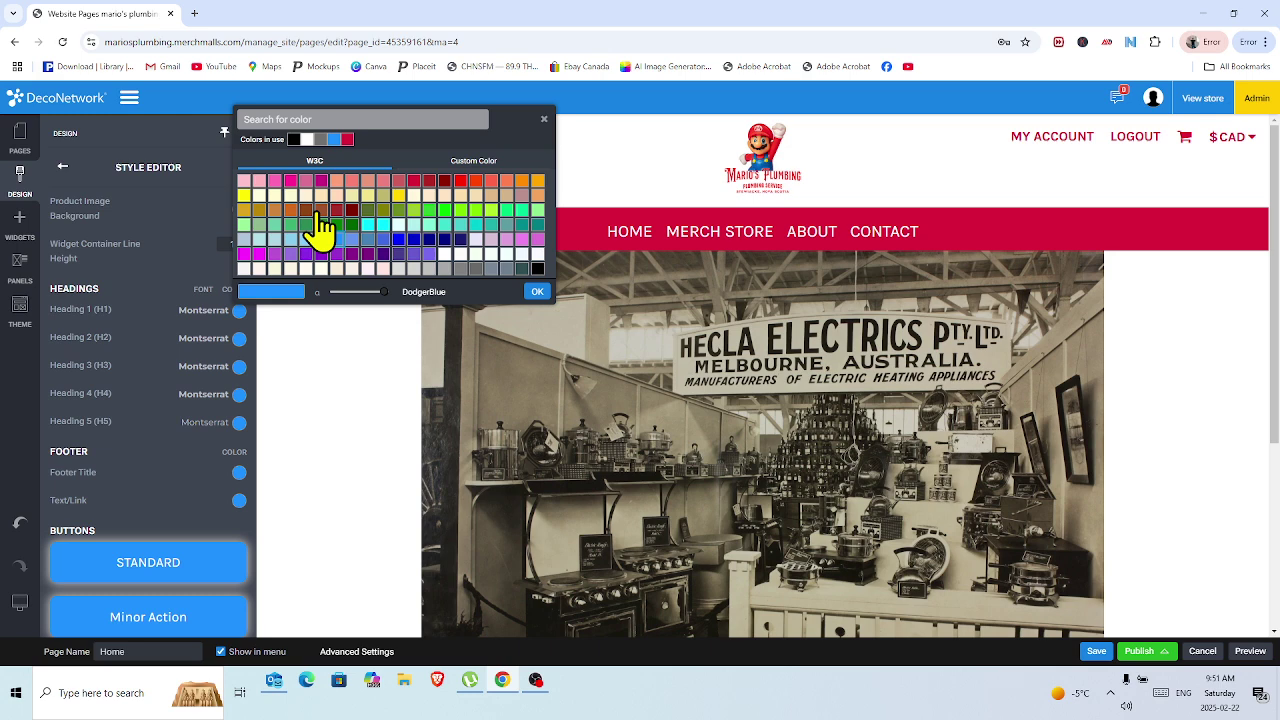
pyautogui.click(413, 180)
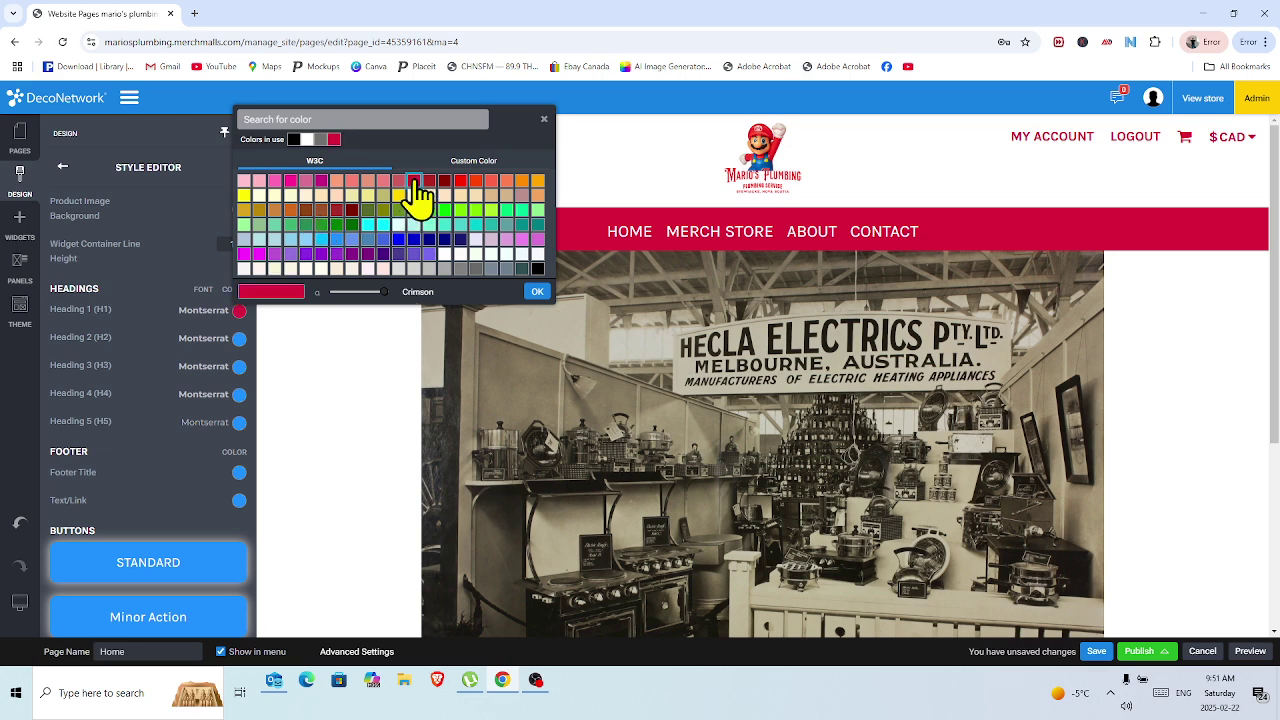
pyautogui.click(535, 292)
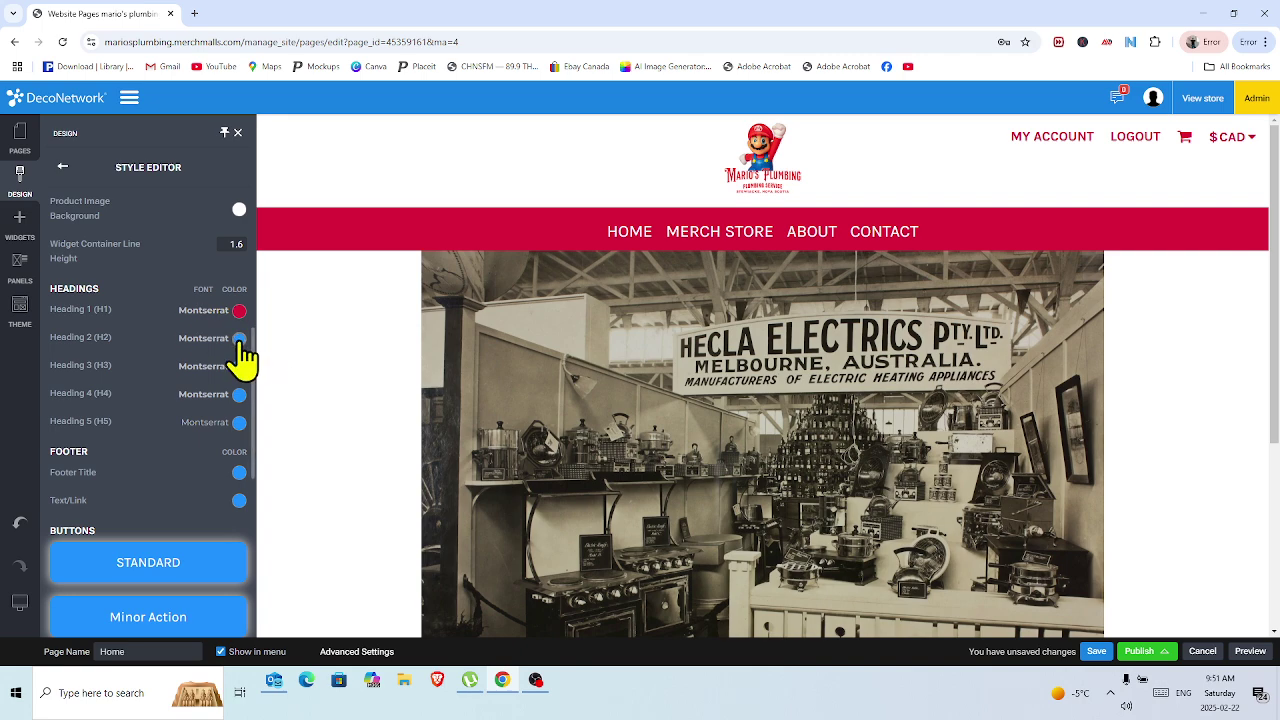
pyautogui.click(239, 338)
pyautogui.click(413, 208)
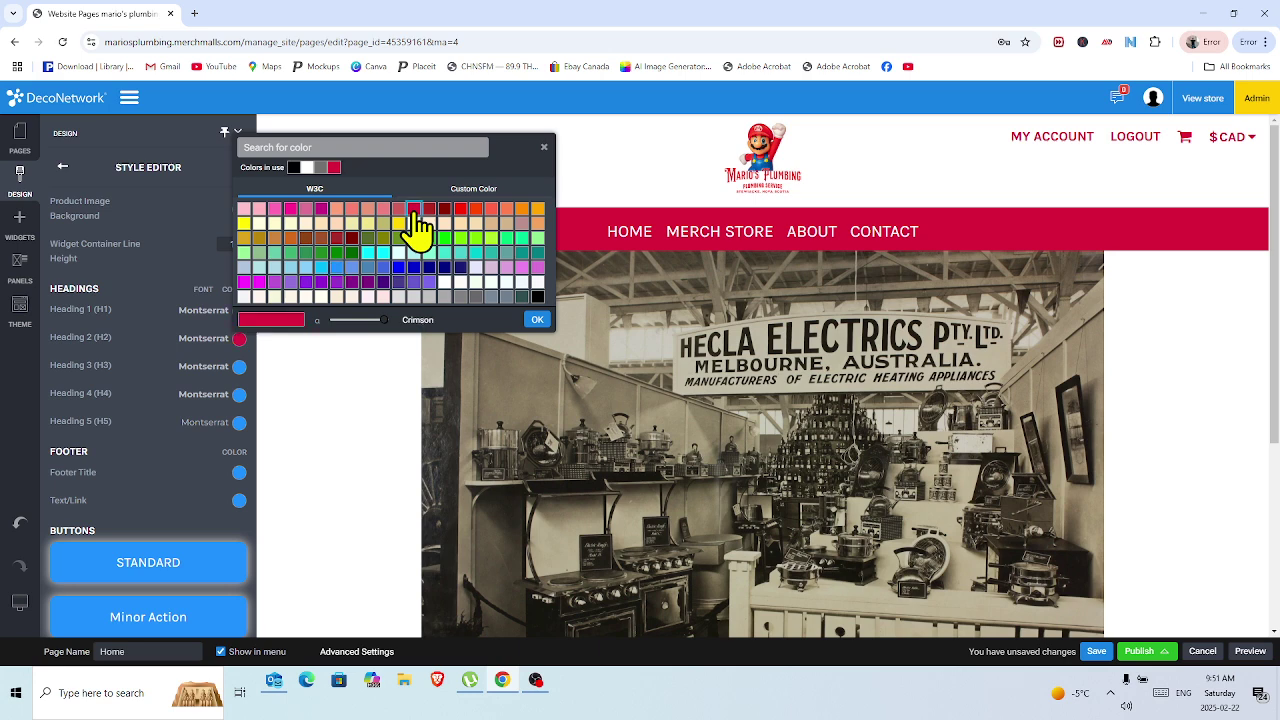
pyautogui.click(537, 321)
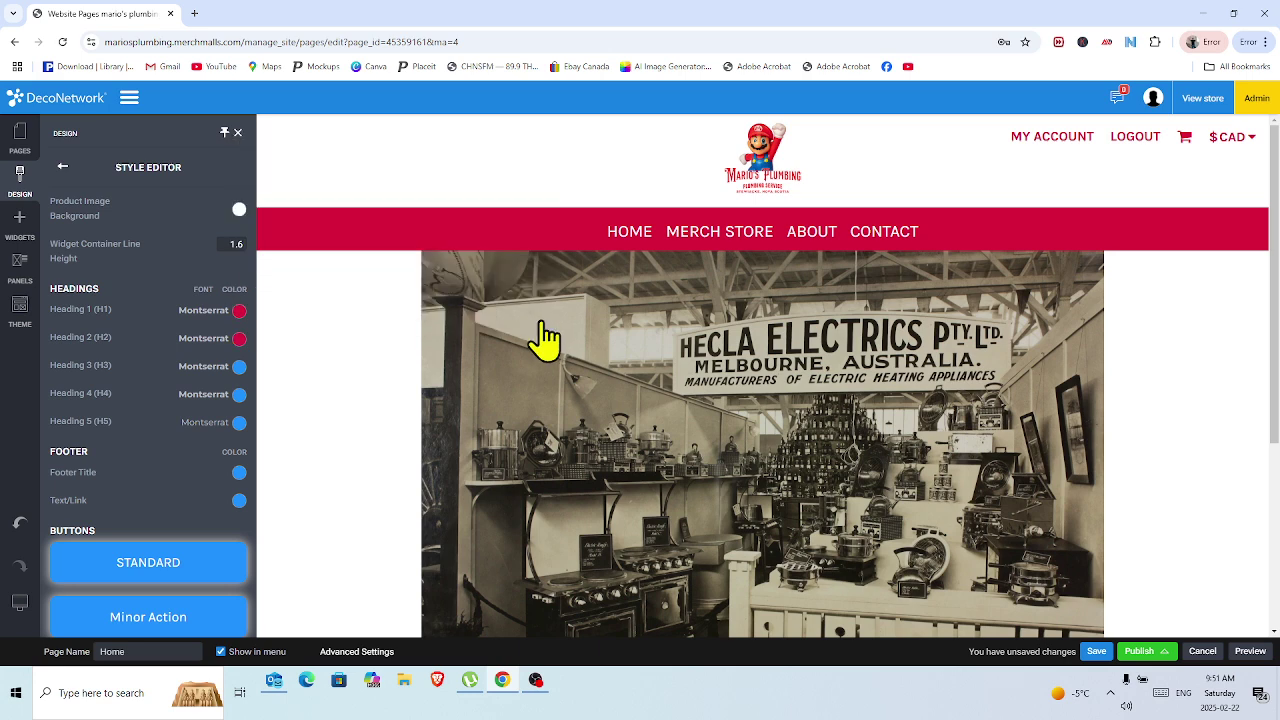
# Set the Heading 3 (H3), Heading 4 (H4) and Heading 5 (H5) colors to Crimson.
pyautogui.click(239, 368)
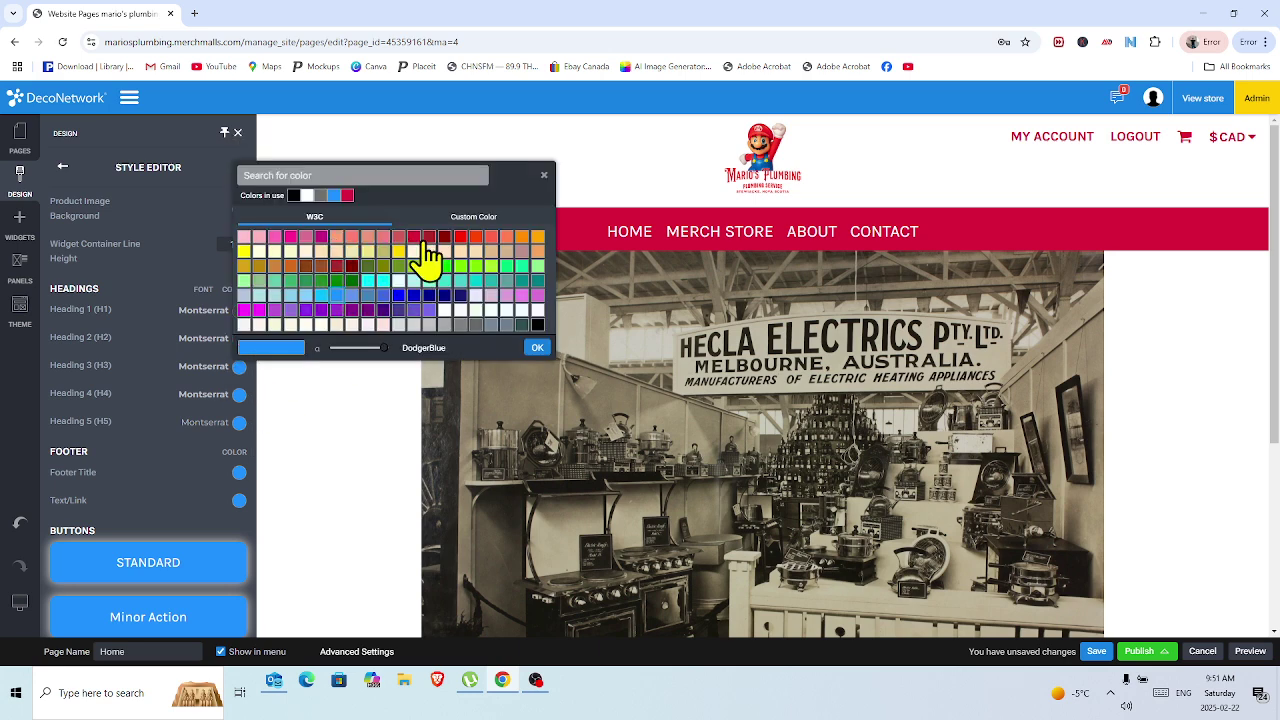
pyautogui.click(414, 238)
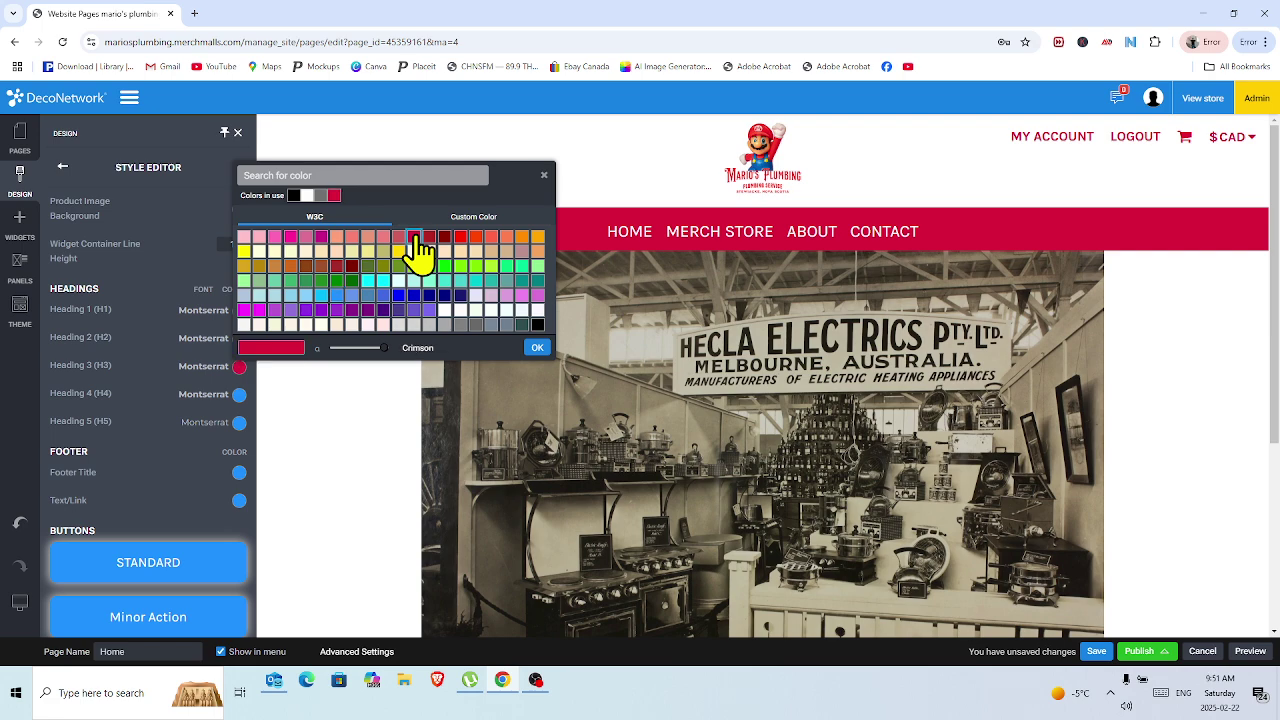
pyautogui.click(538, 348)
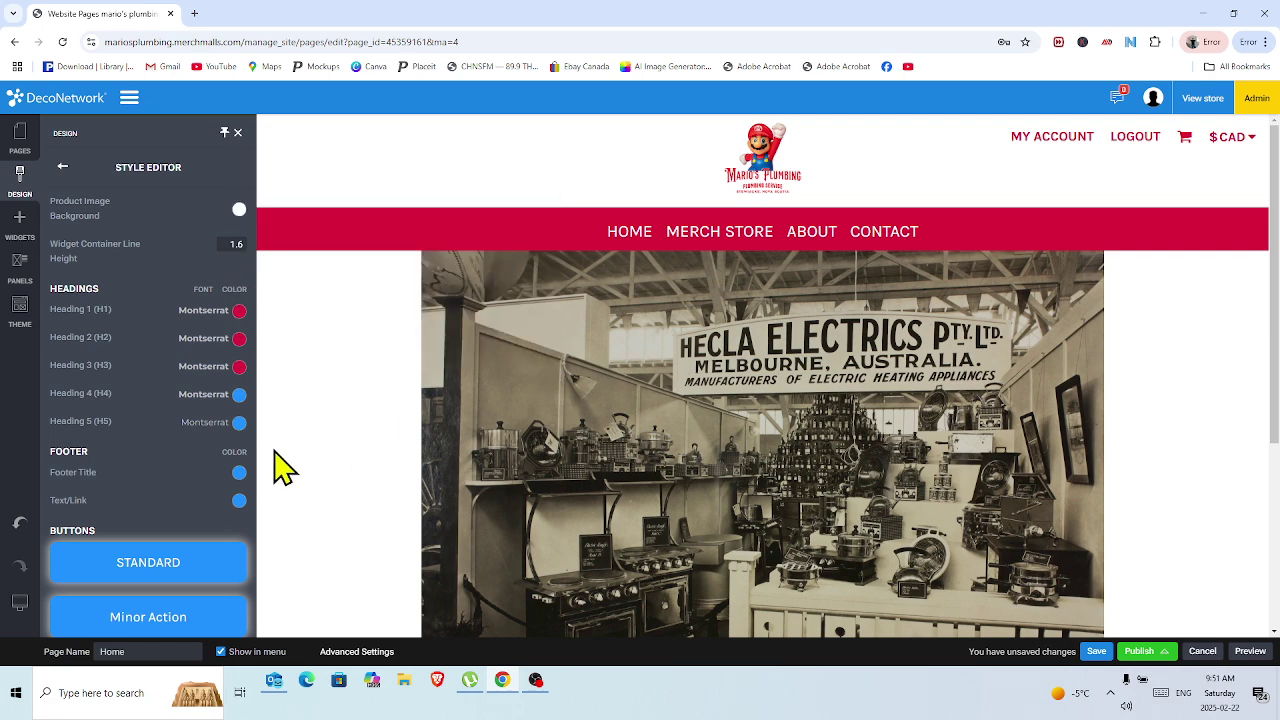
pyautogui.click(240, 395)
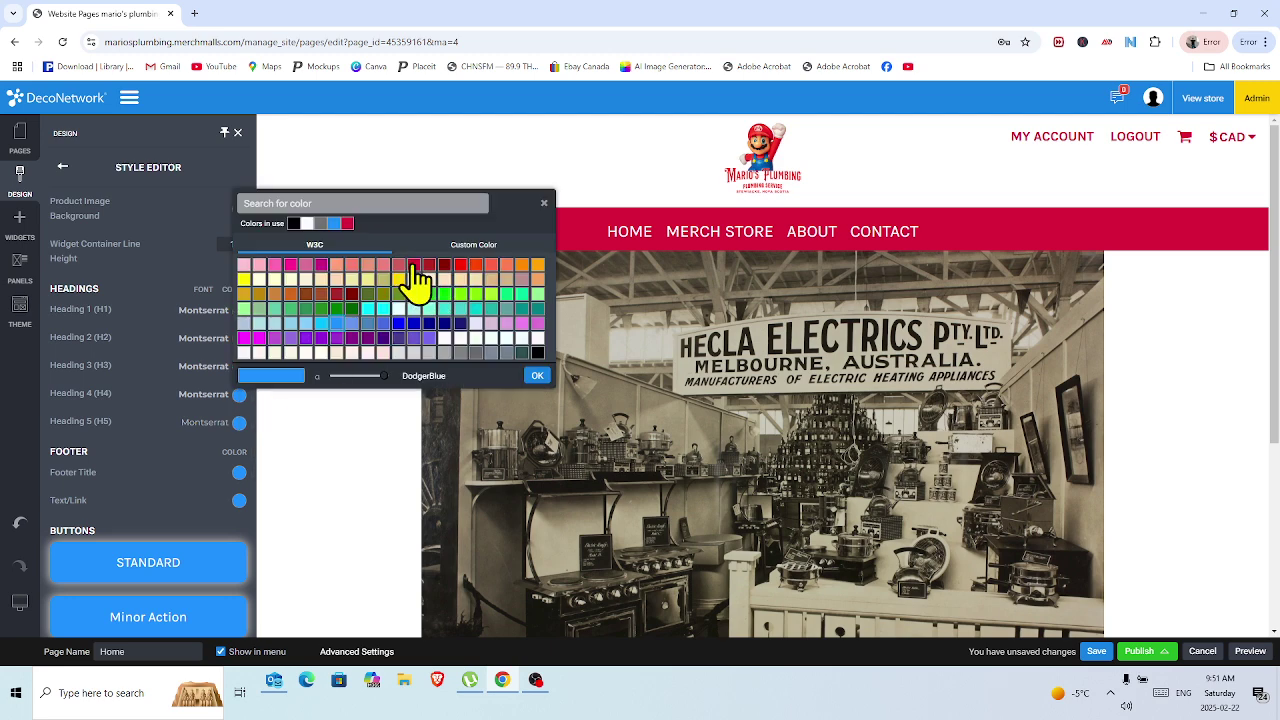
pyautogui.click(413, 265)
pyautogui.click(537, 375)
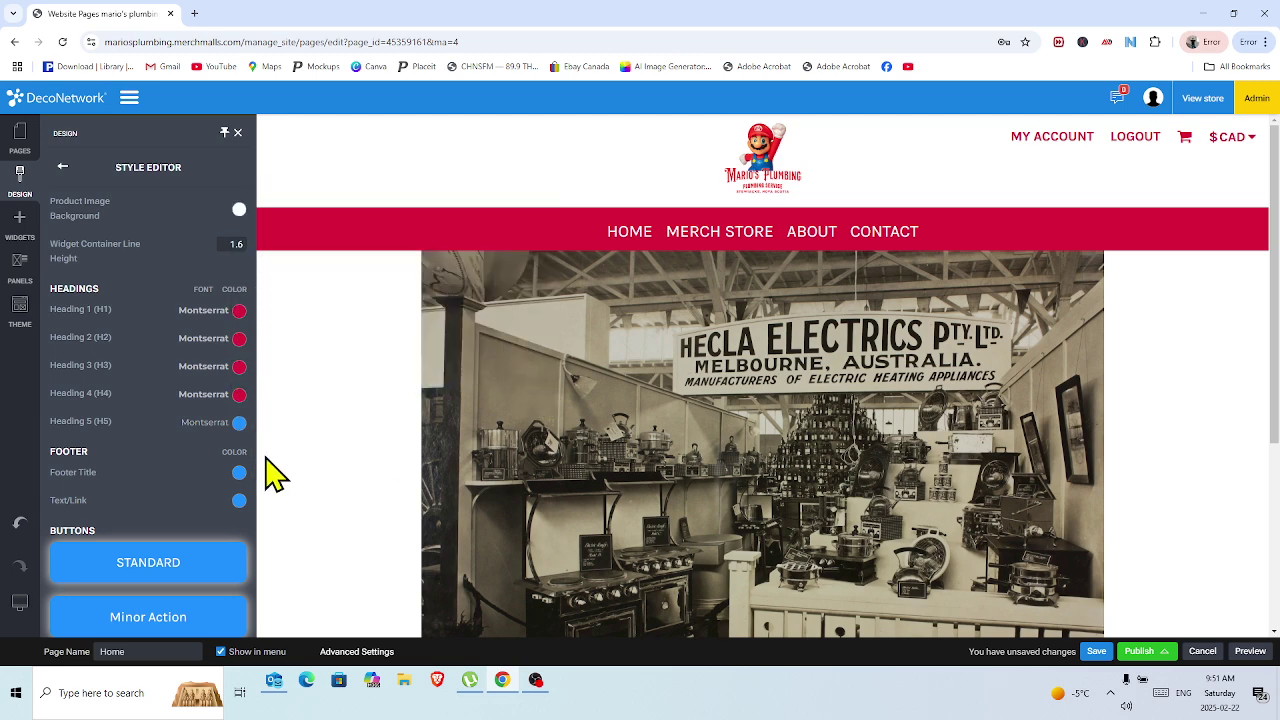
pyautogui.click(239, 422)
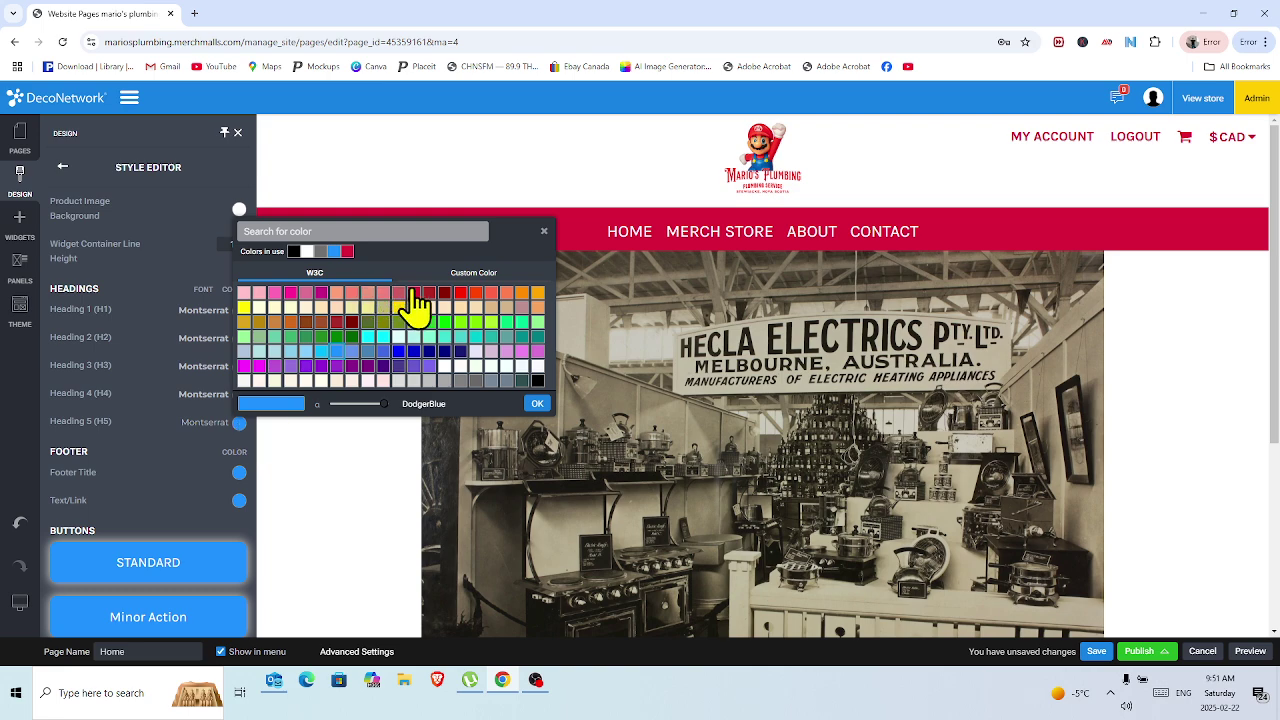
pyautogui.click(414, 292)
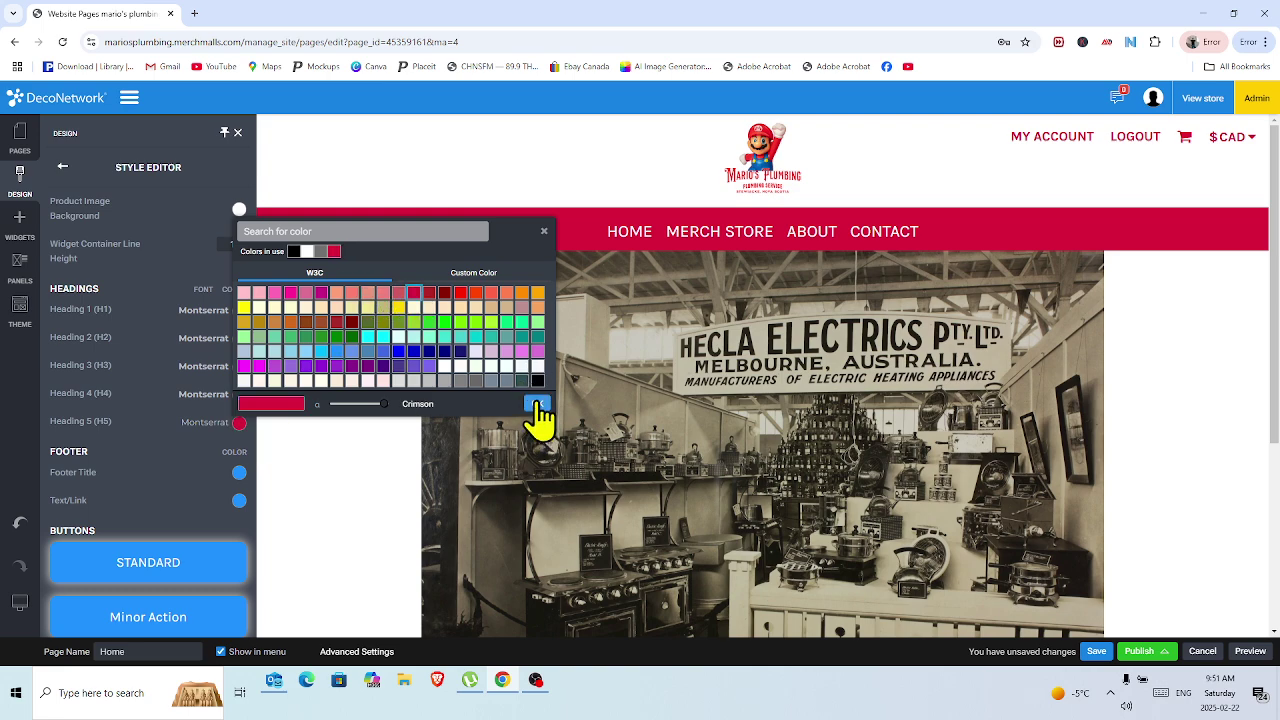
pyautogui.click(537, 404)
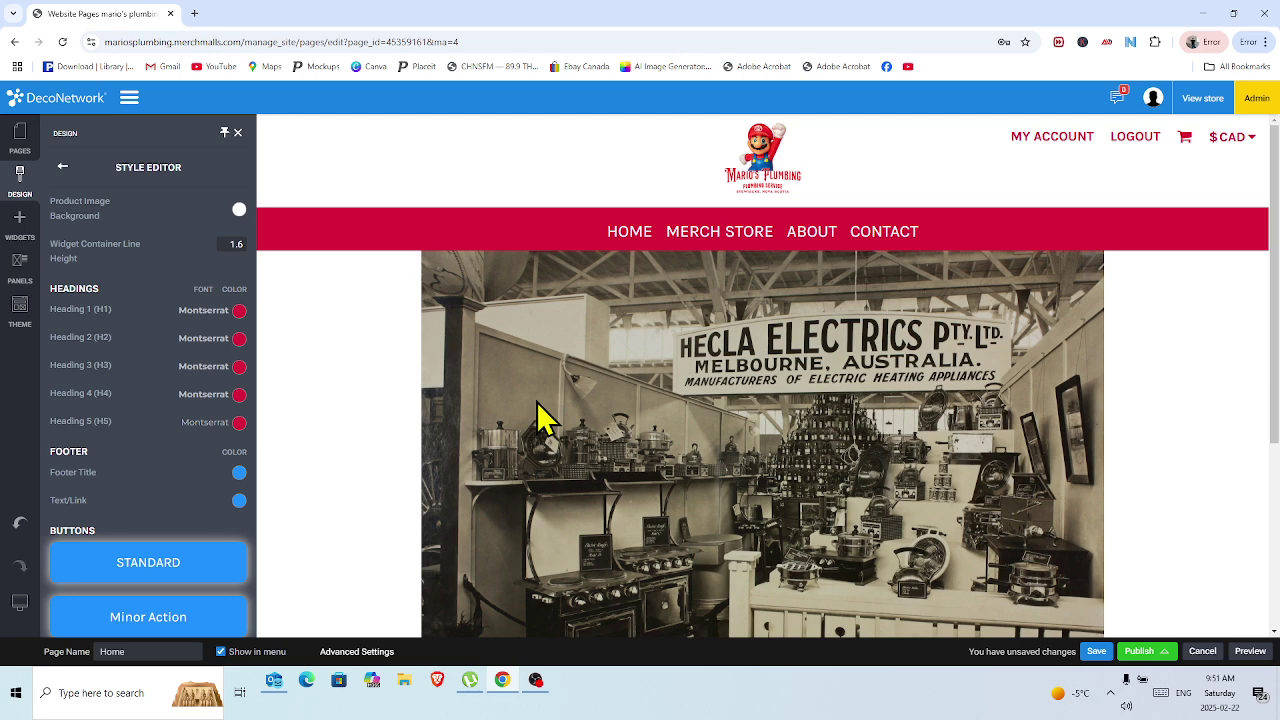
# Set both the footer title and footer text/link colors to Crimson.
pyautogui.click(239, 472)
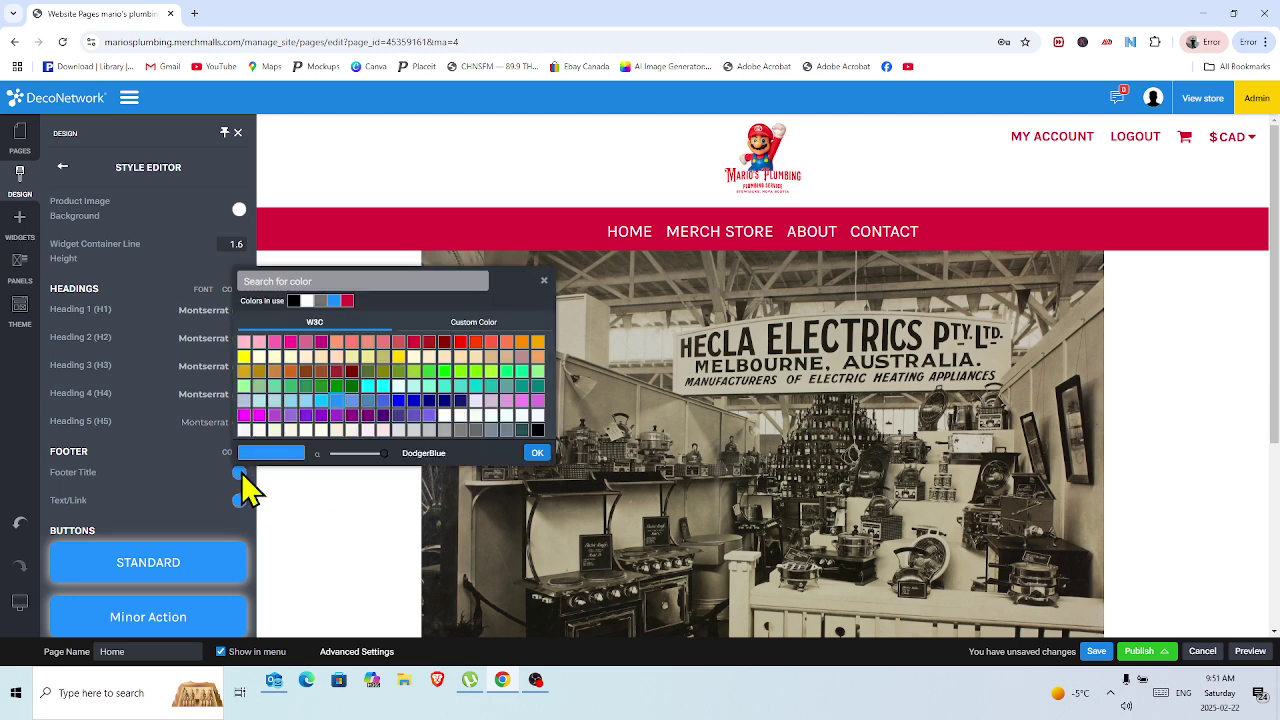
pyautogui.click(416, 343)
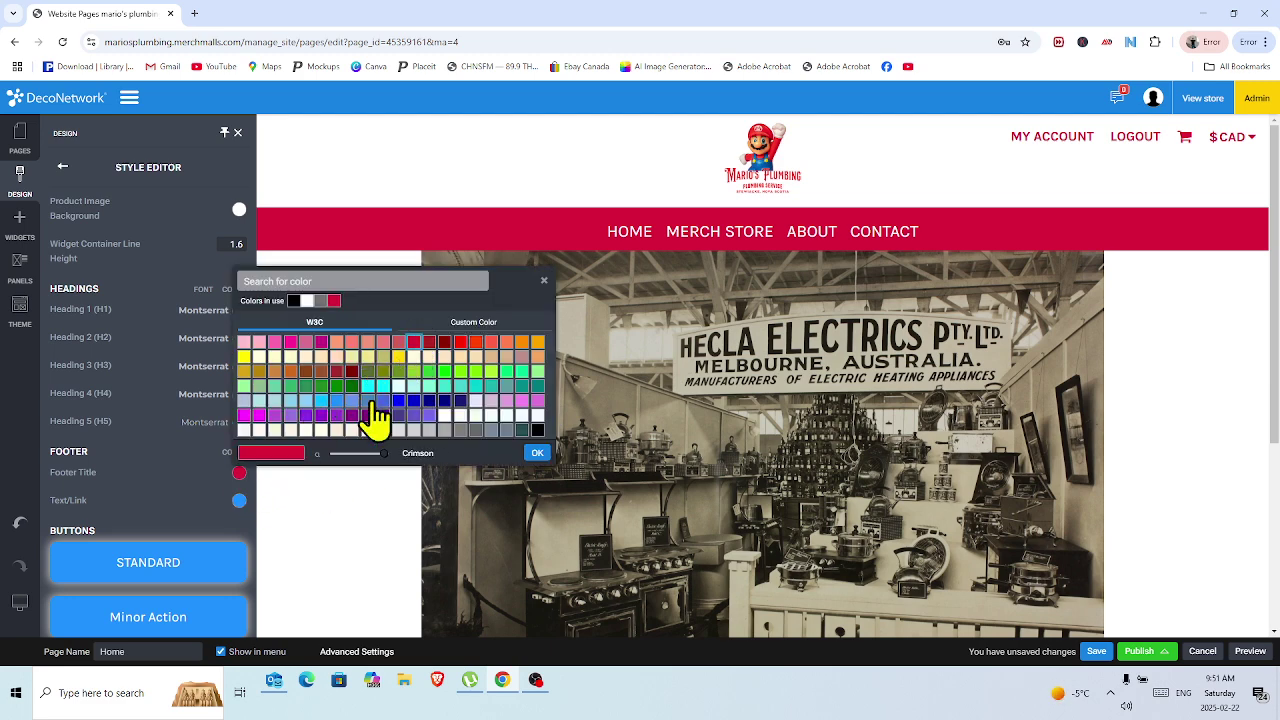
pyautogui.click(536, 454)
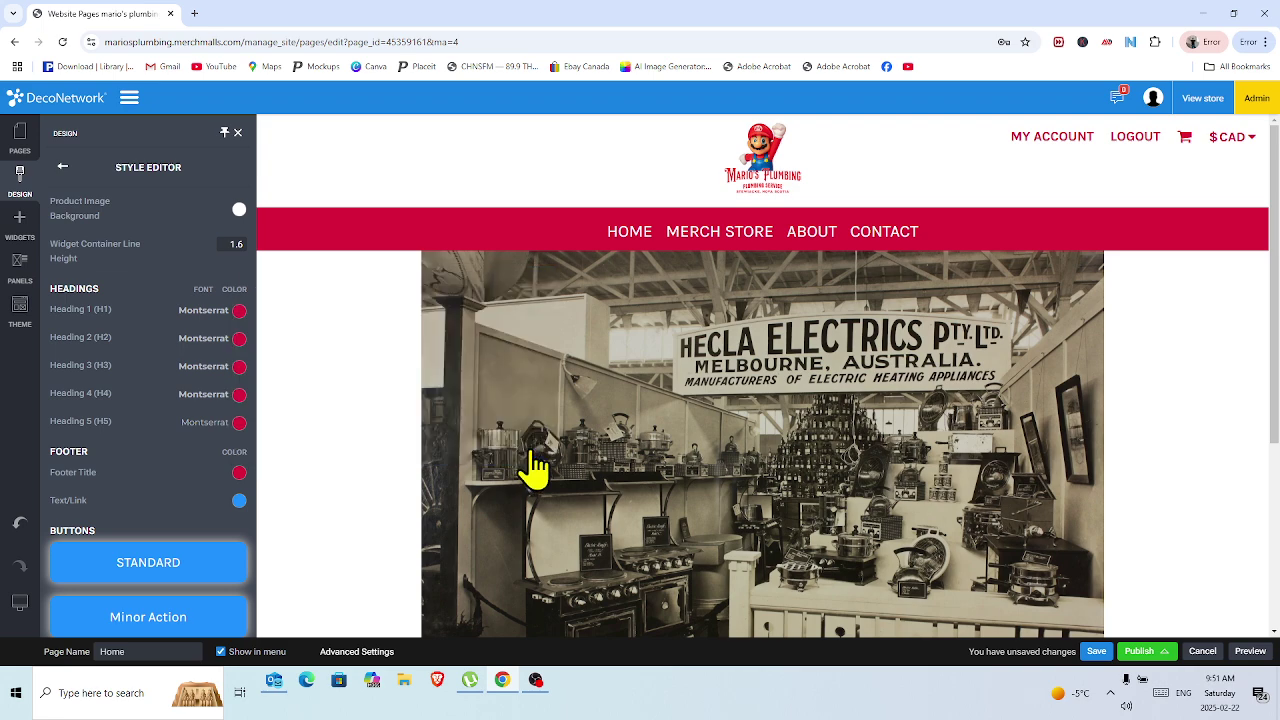
pyautogui.click(239, 501)
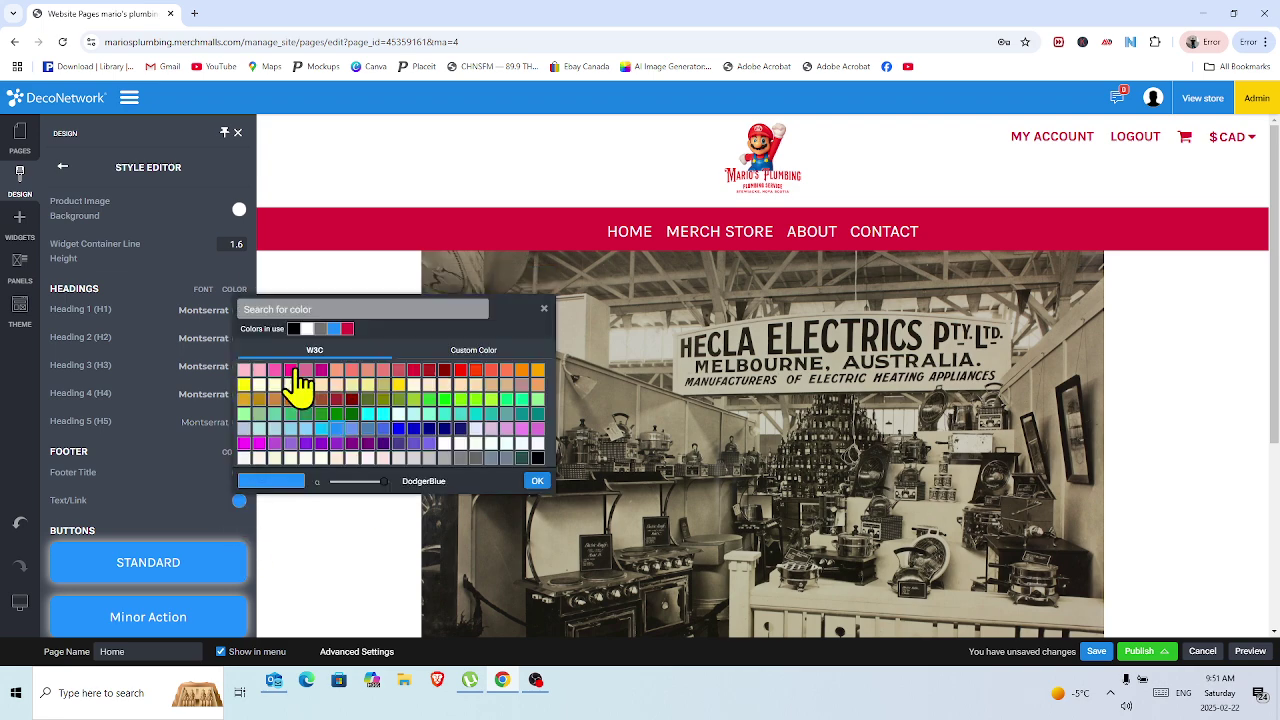
pyautogui.click(414, 373)
pyautogui.click(537, 481)
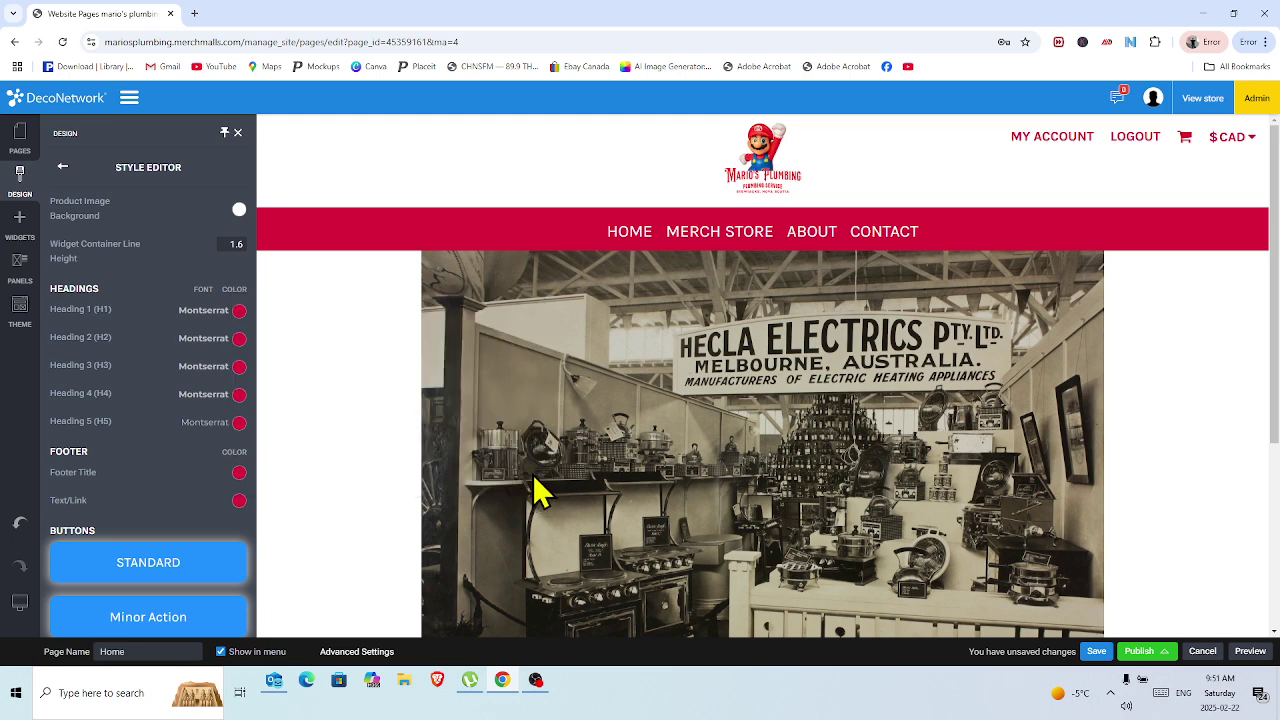
# Save the page and publish the website with the new body link, heading and footer colors.
pyautogui.click(1094, 654)
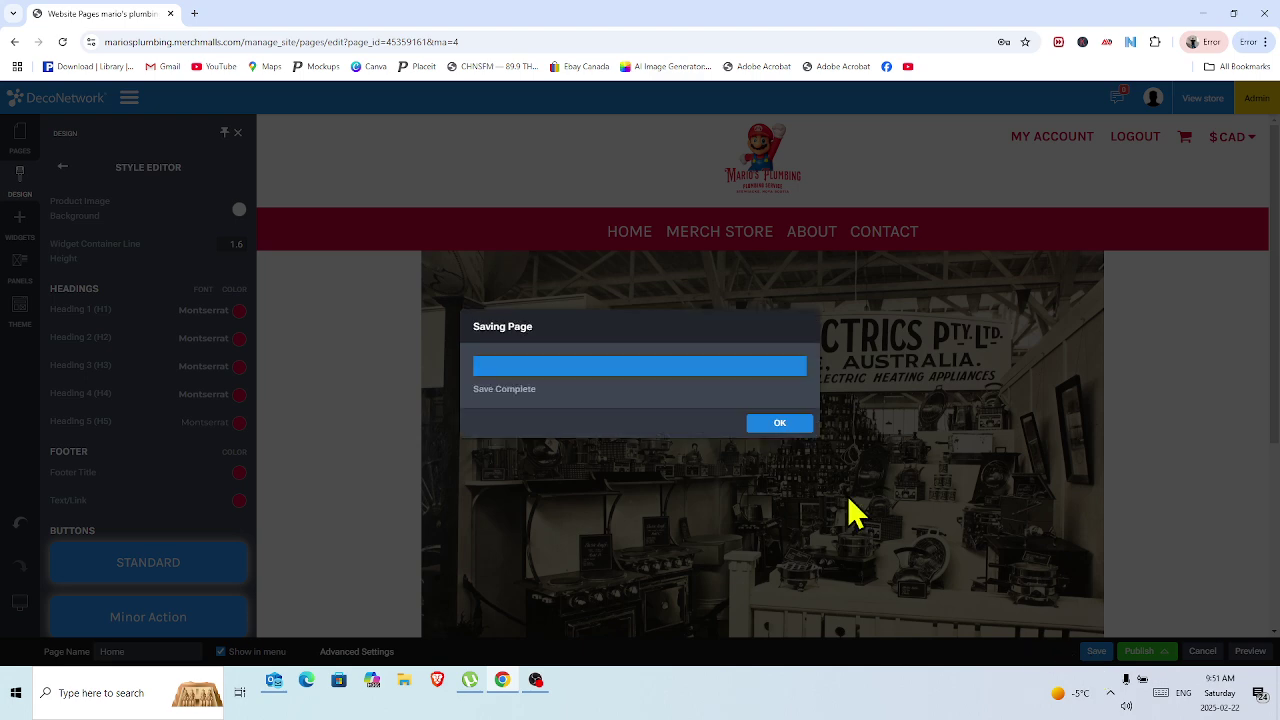
pyautogui.click(777, 428)
pyautogui.click(1139, 652)
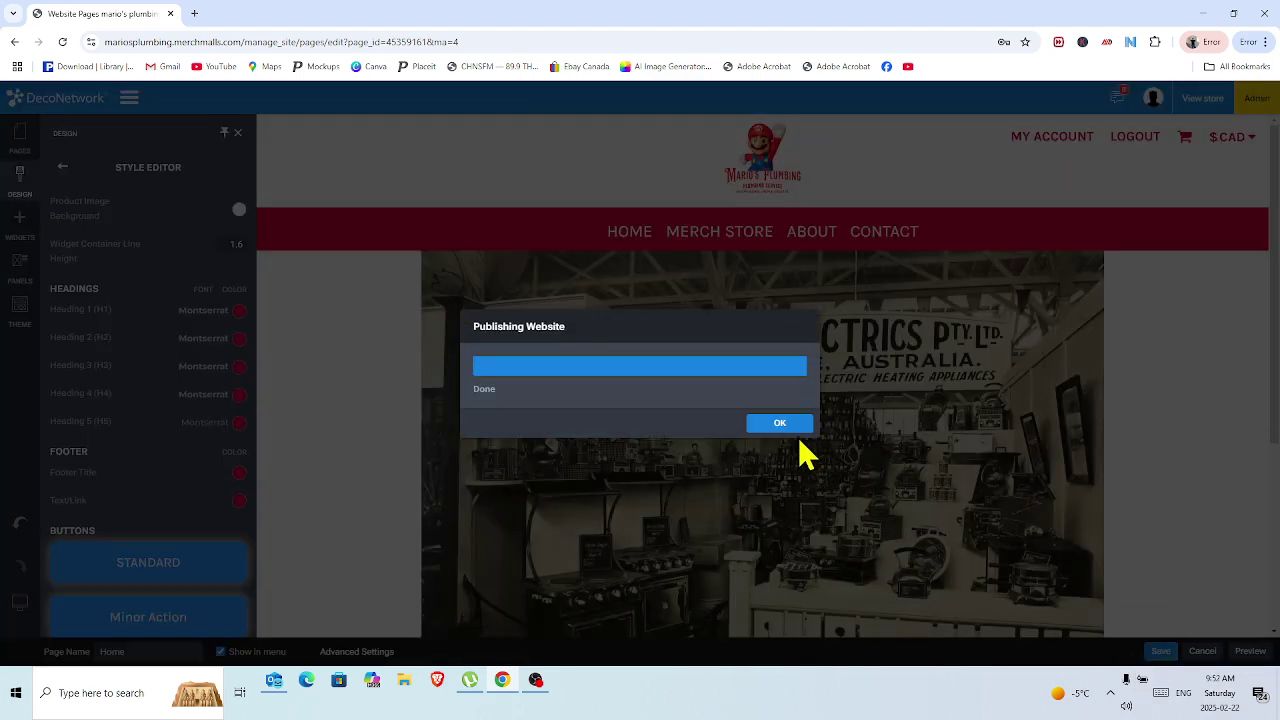
pyautogui.click(786, 425)
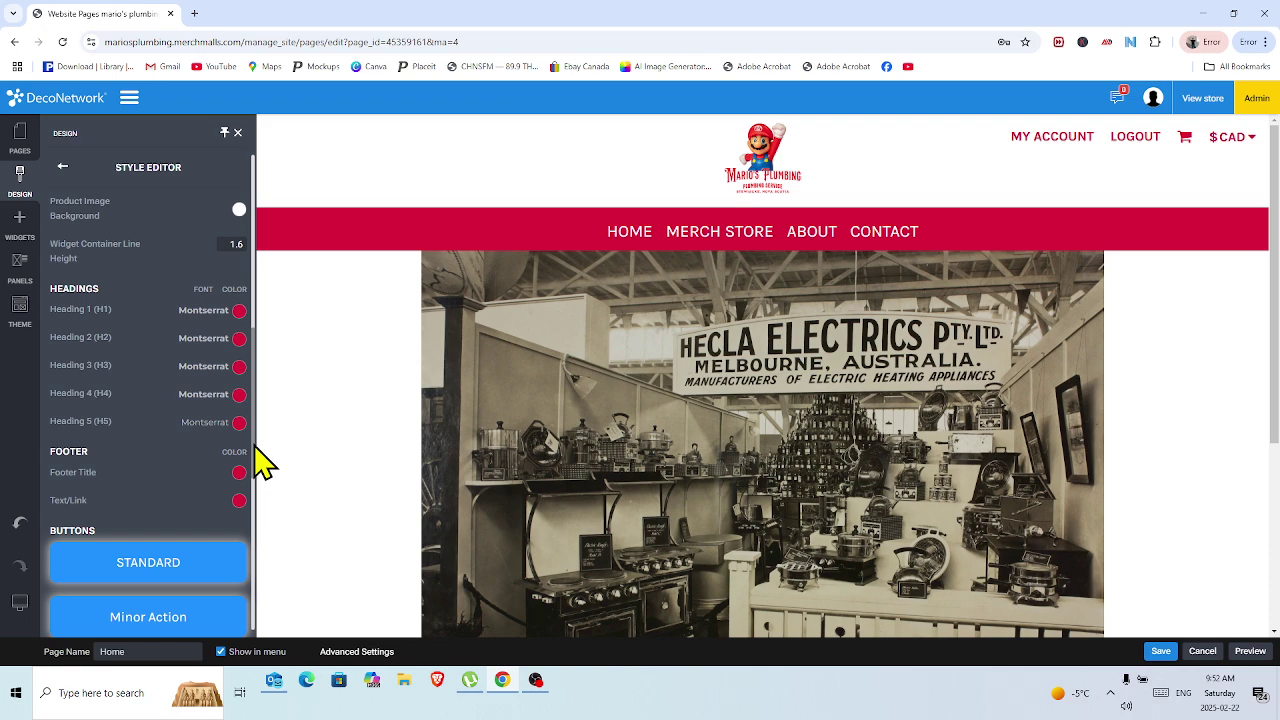
# Set the Standard button's background color to Crimson.
pyautogui.moveTo(258, 446); pyautogui.dragTo(258, 521)
pyautogui.scroll(5, 163, 314)
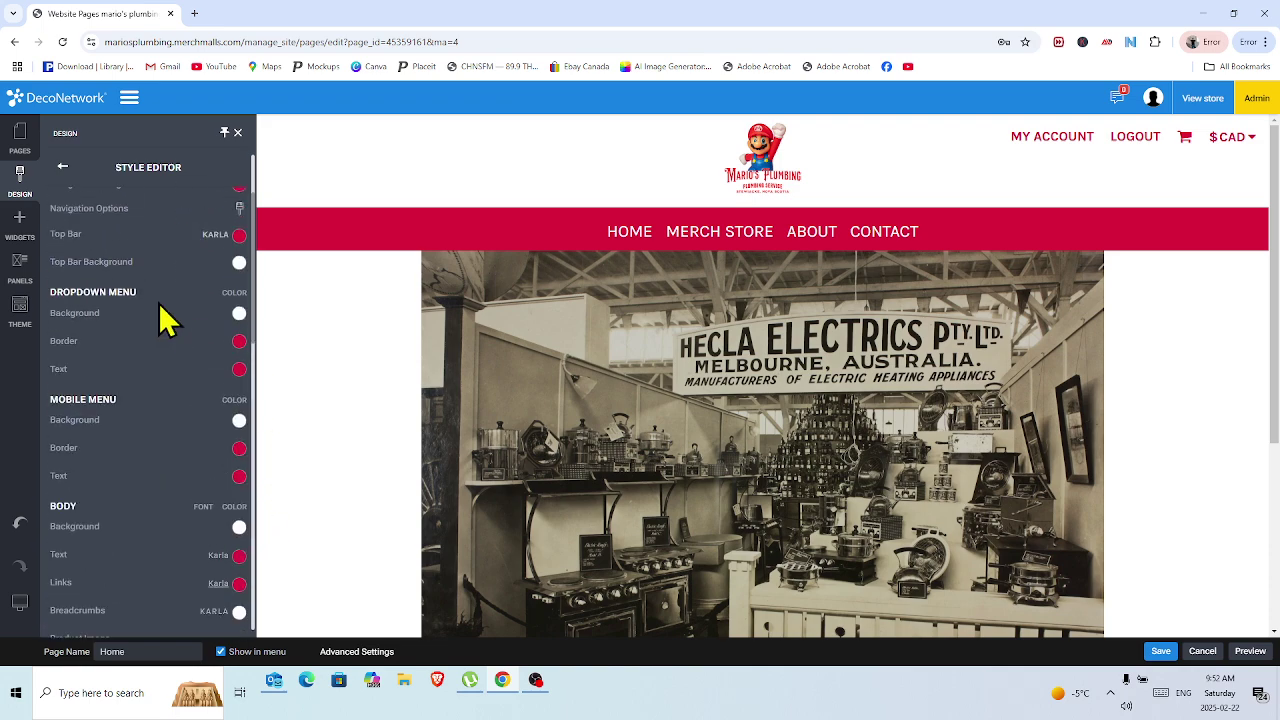
pyautogui.scroll(-6, 137, 449)
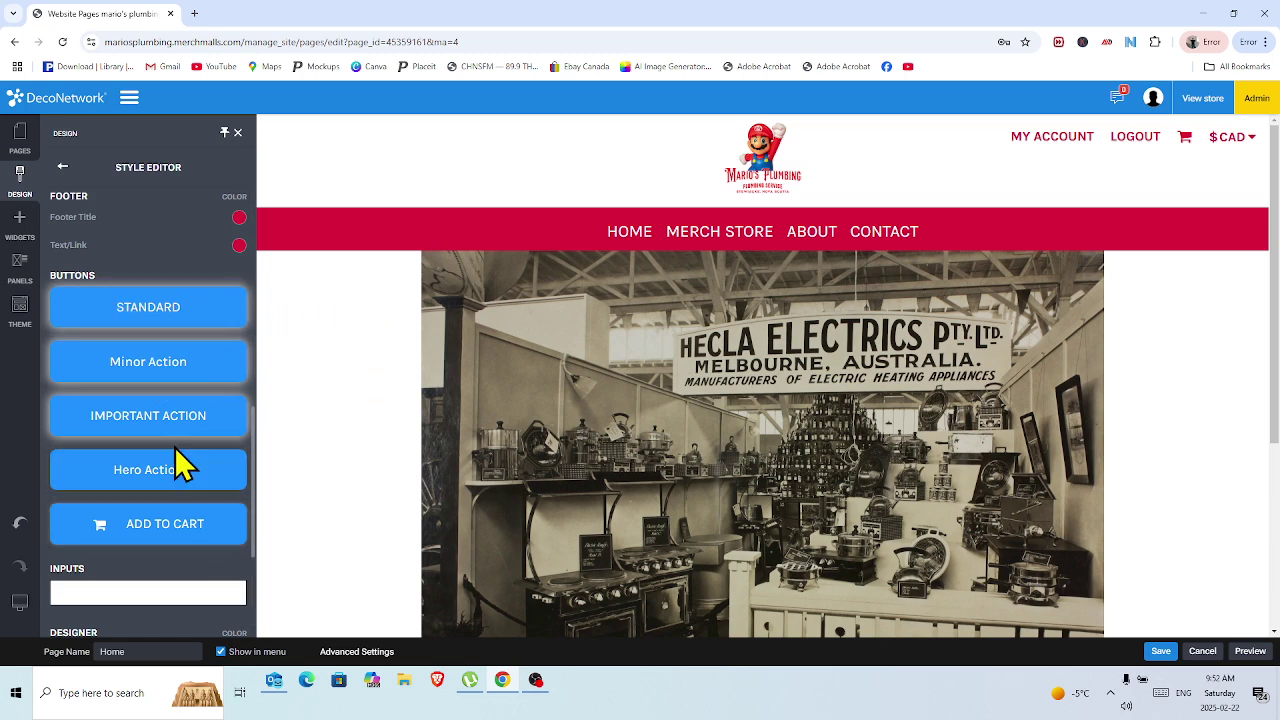
pyautogui.click(155, 316)
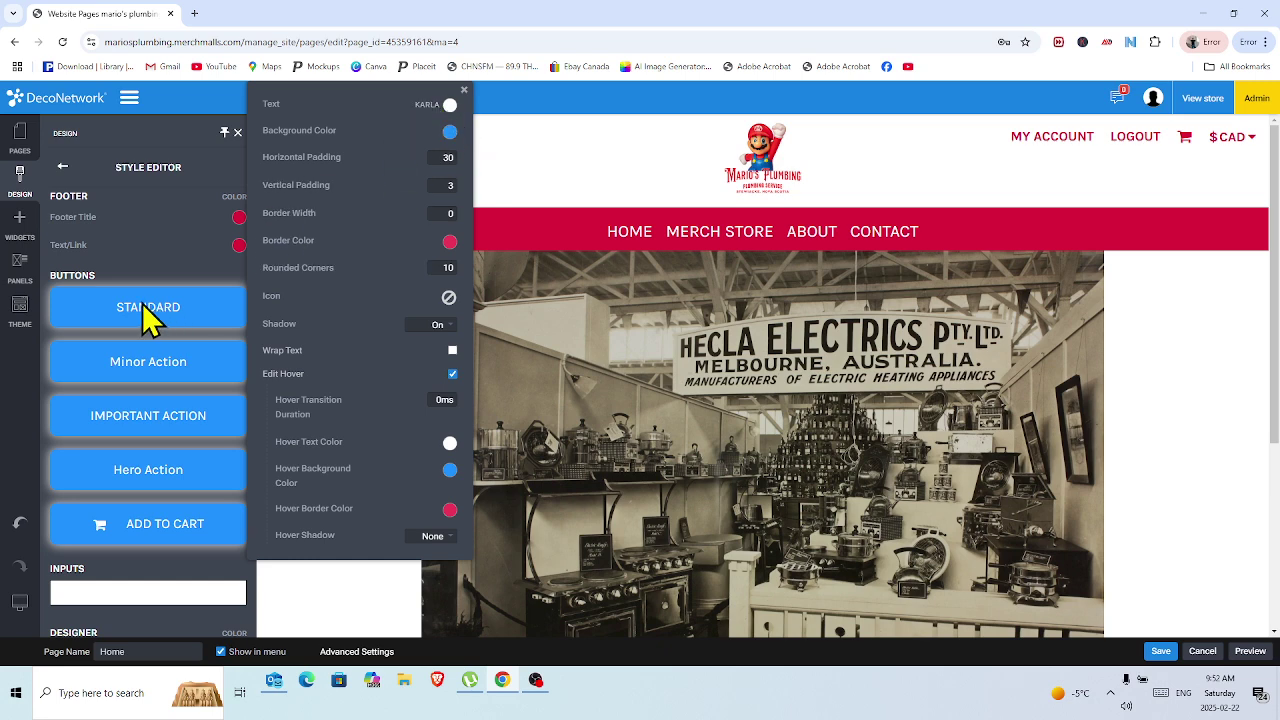
pyautogui.click(449, 133)
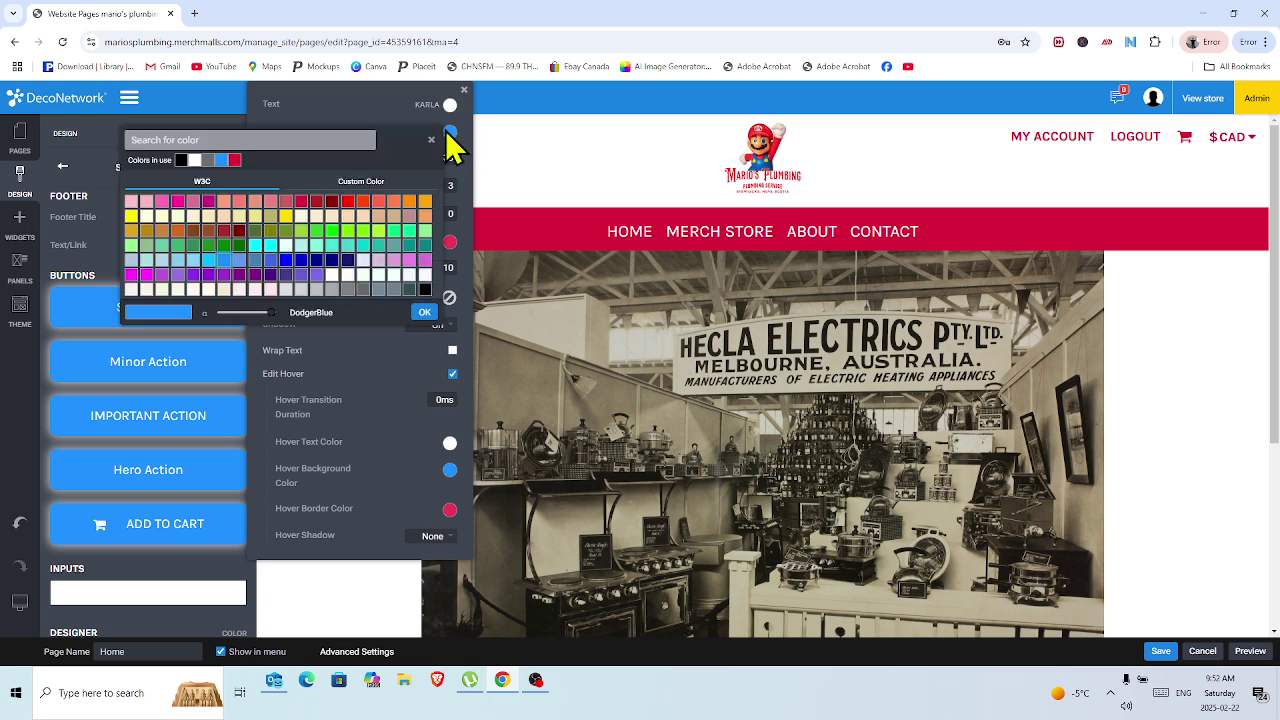
pyautogui.click(302, 203)
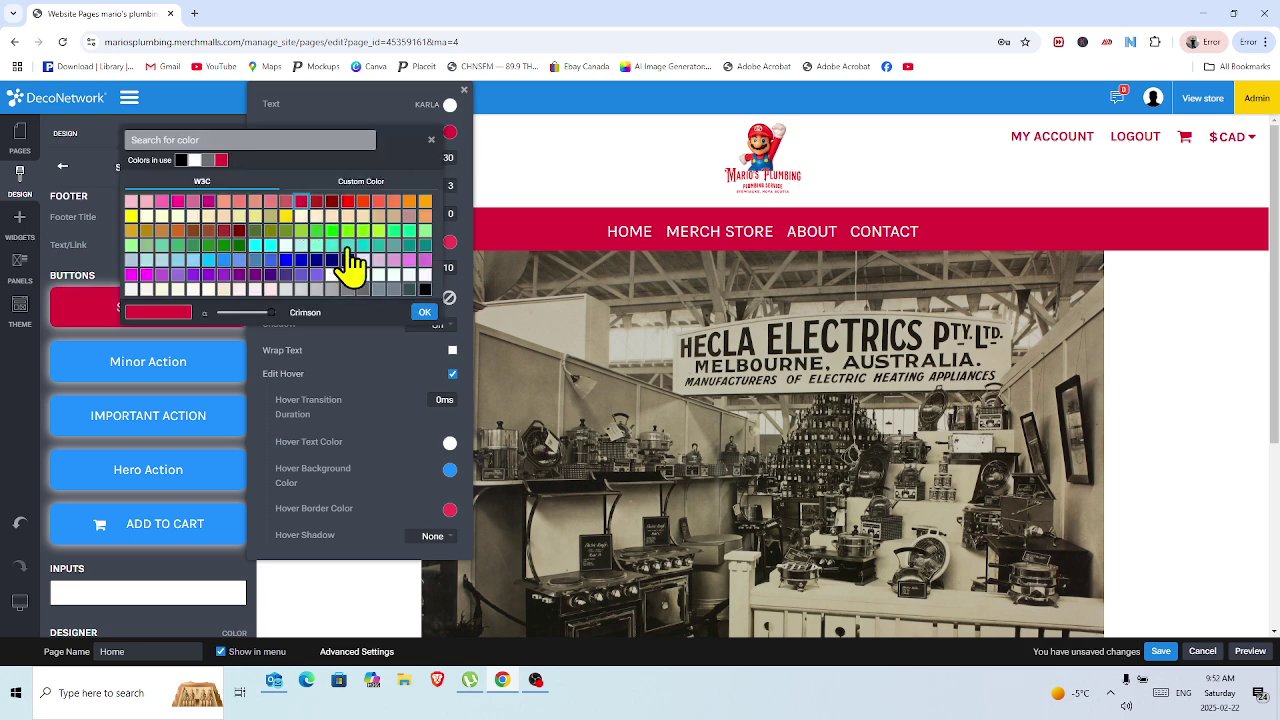
pyautogui.click(424, 313)
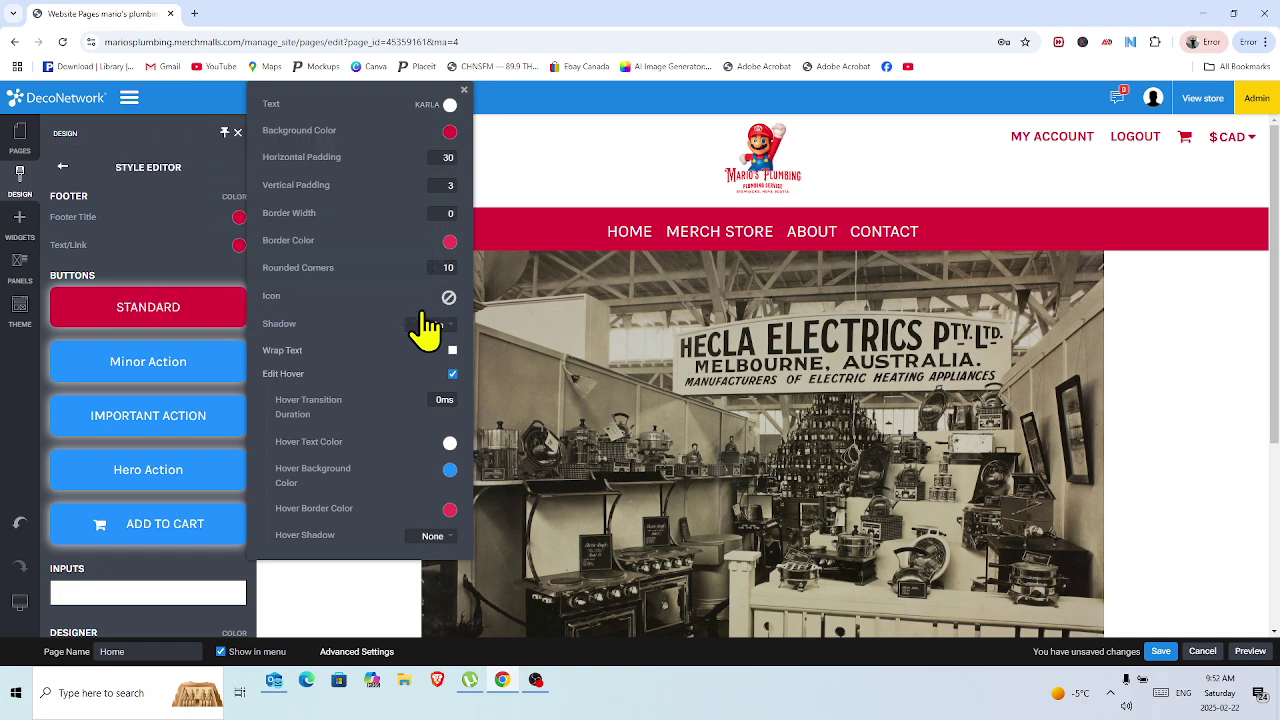
pyautogui.click(218, 379)
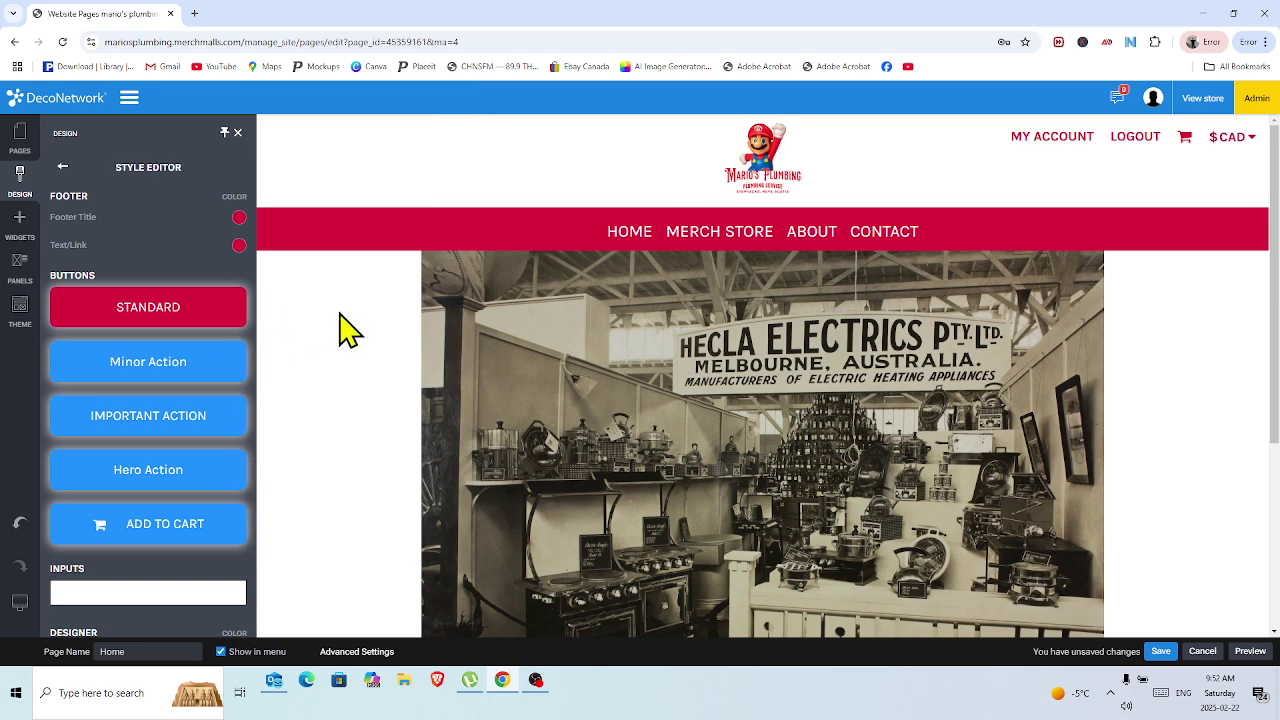
# Set the background colors of the Minor Action and Important Action buttons to Crimson.
pyautogui.click(183, 370)
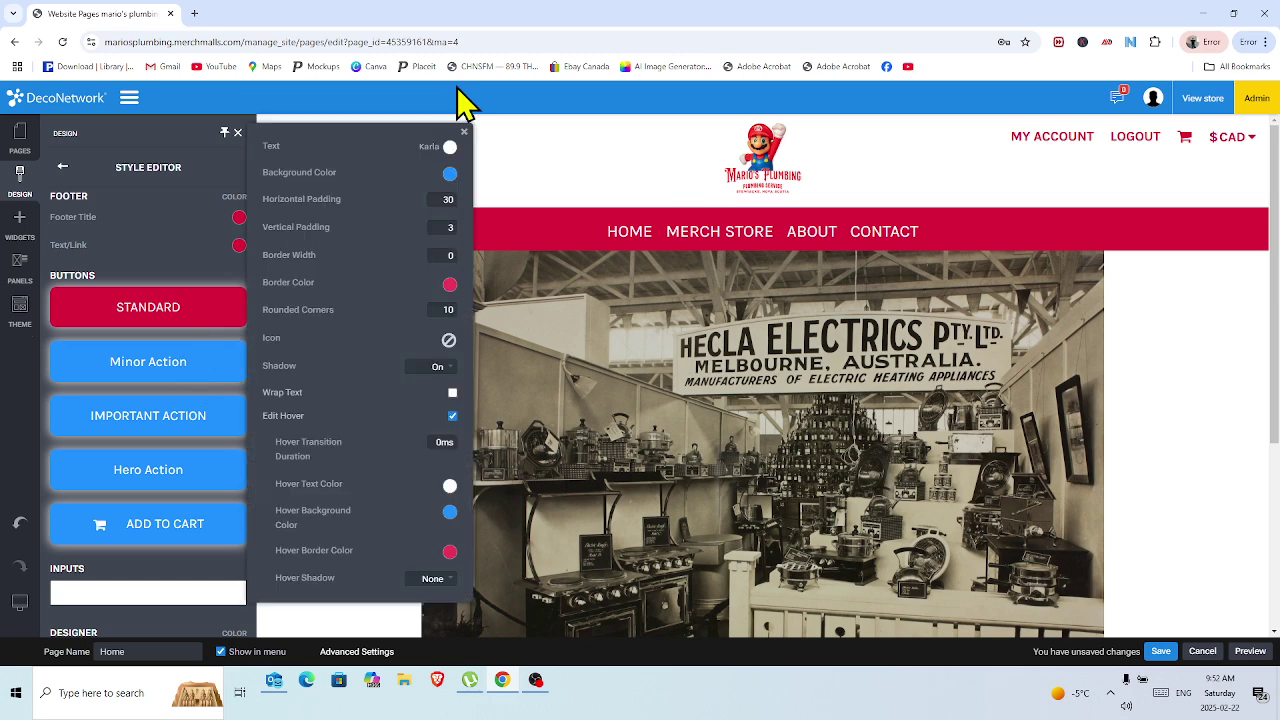
pyautogui.click(450, 175)
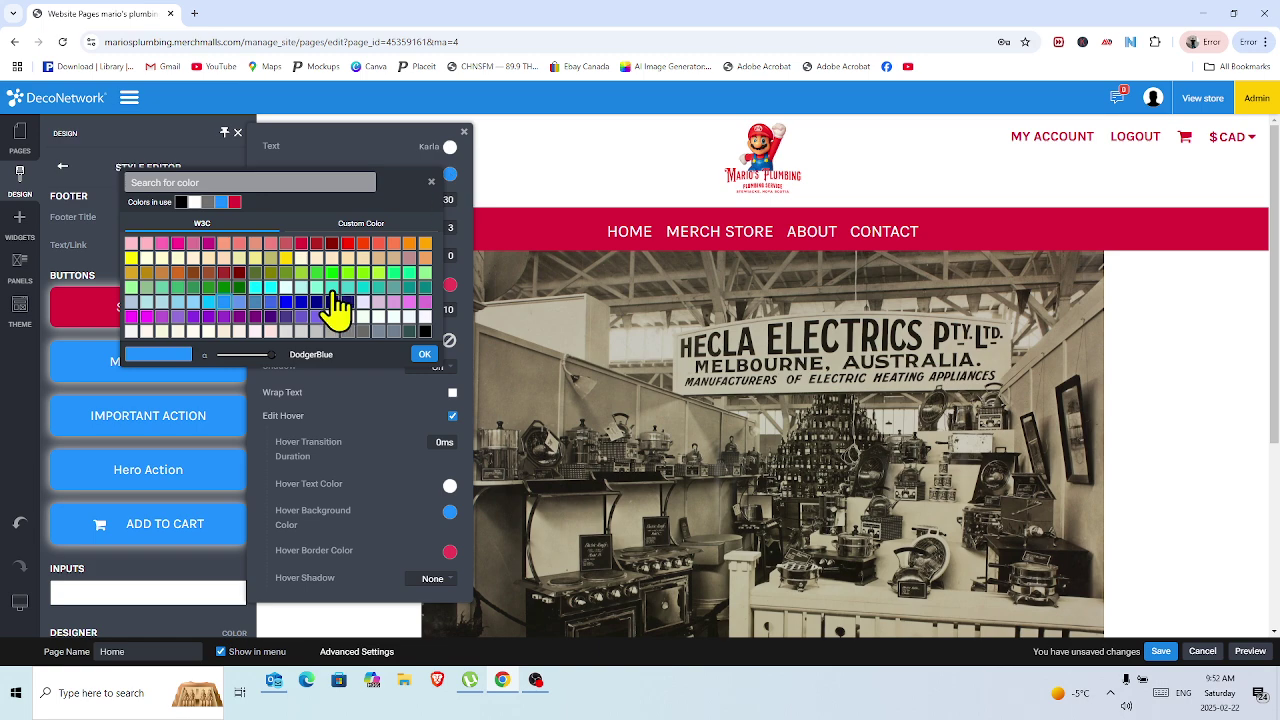
pyautogui.click(300, 243)
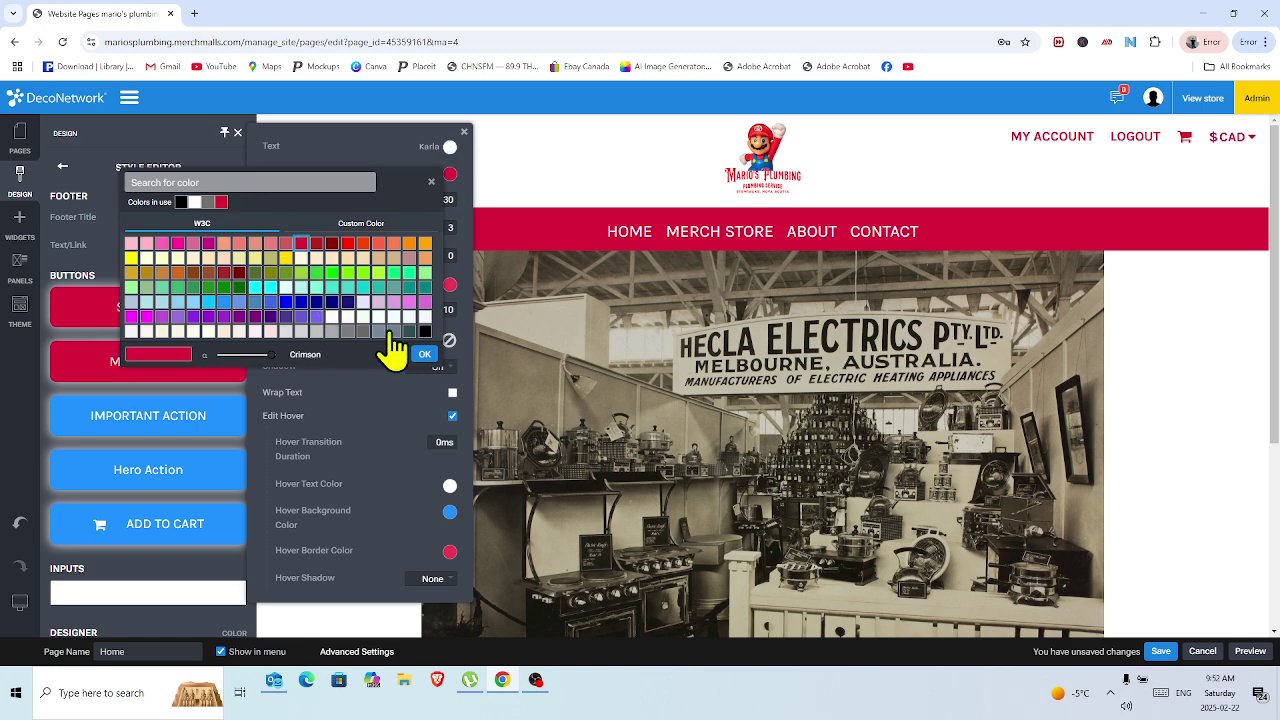
pyautogui.click(426, 355)
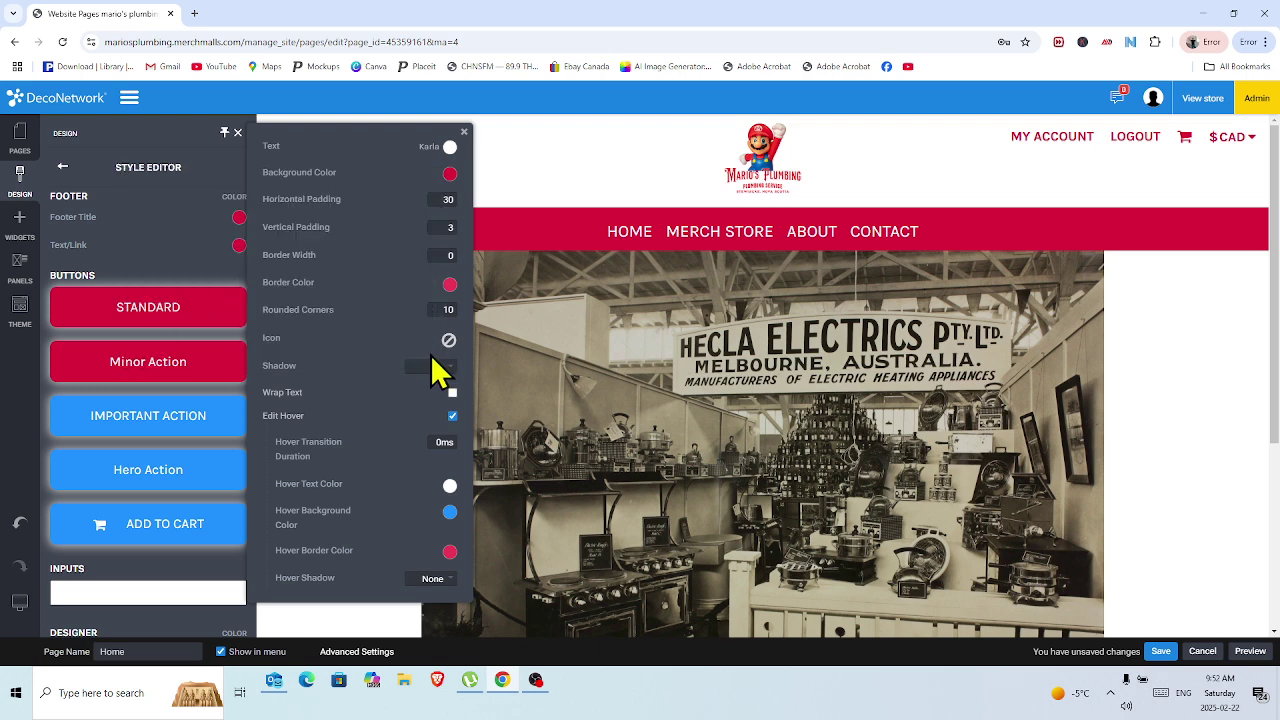
pyautogui.click(133, 414)
pyautogui.click(133, 418)
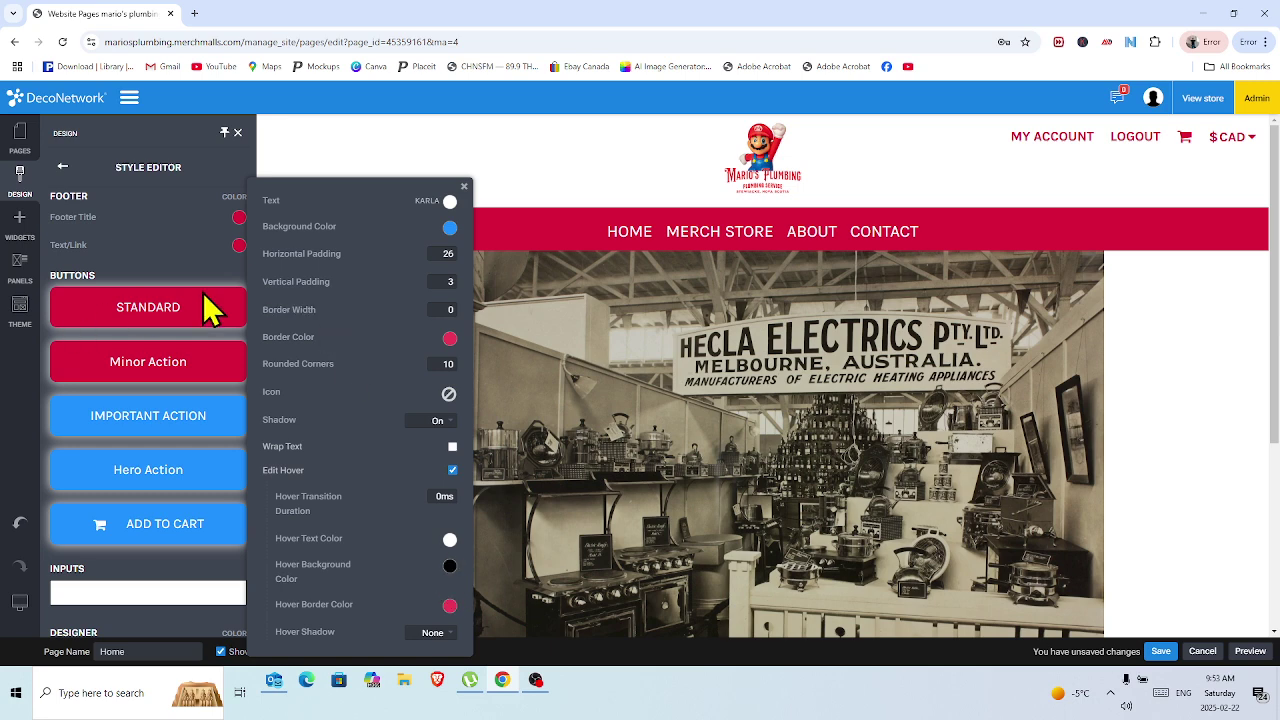
pyautogui.click(450, 228)
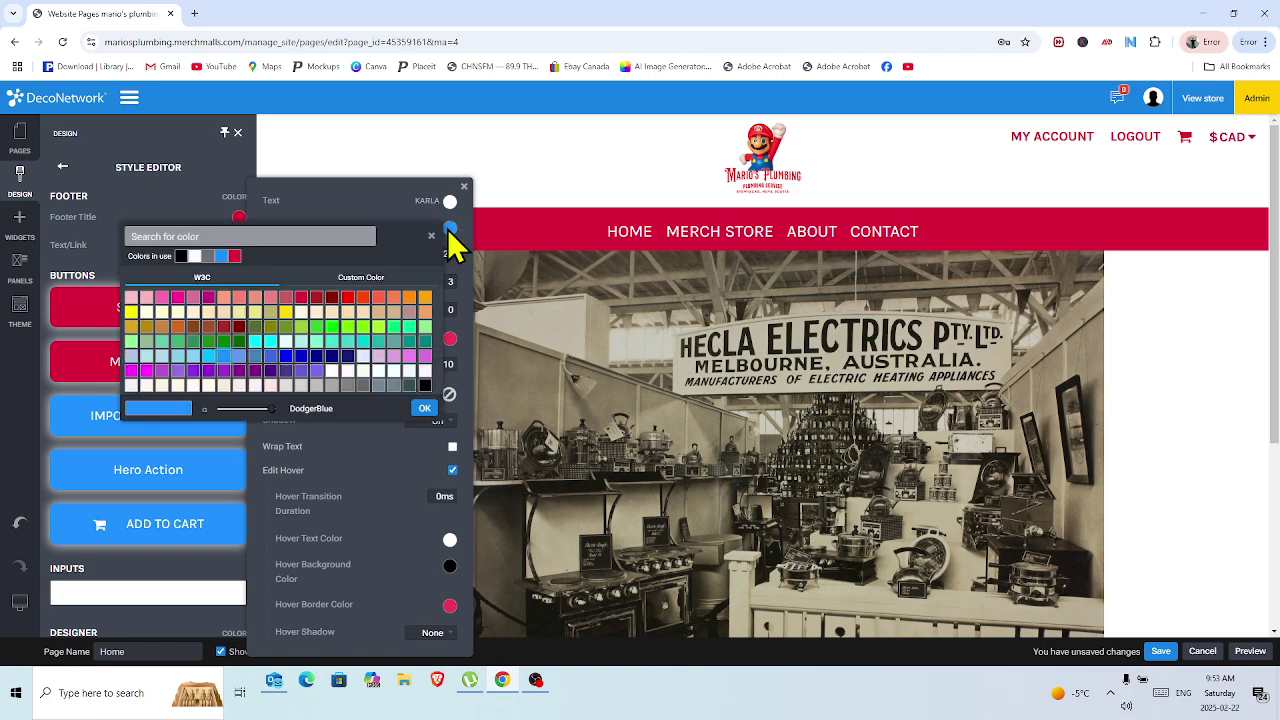
pyautogui.click(301, 298)
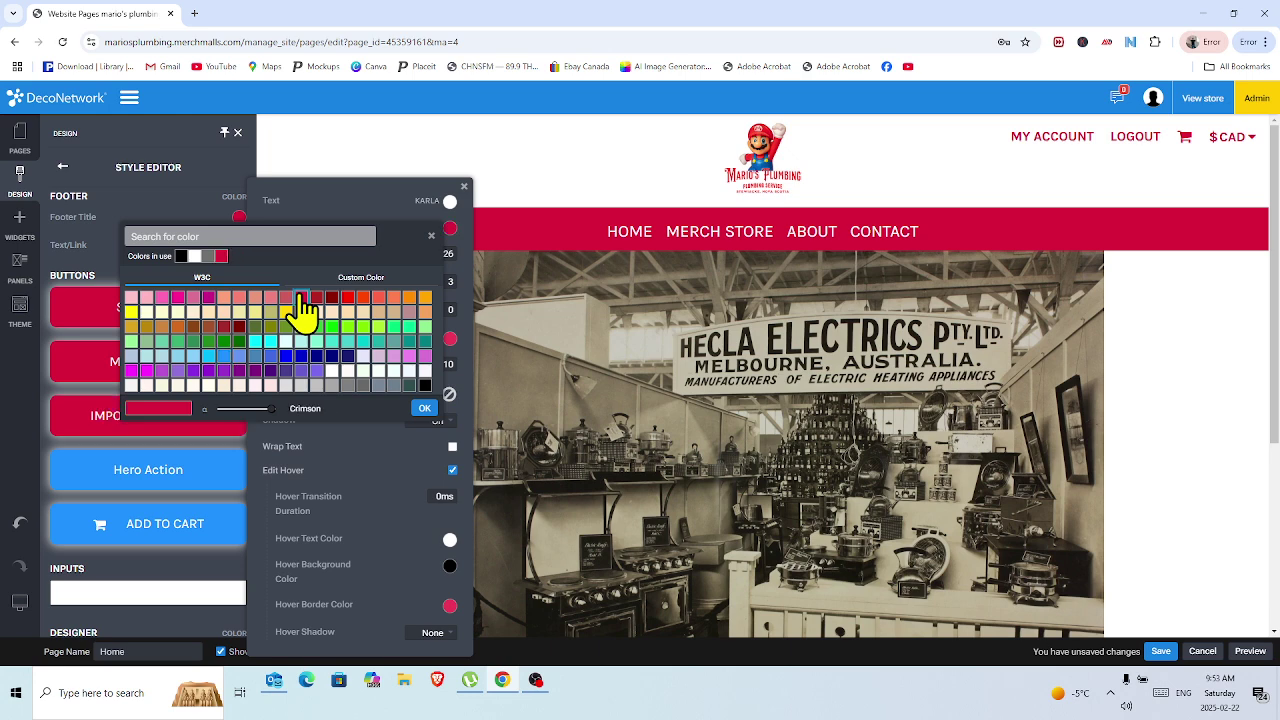
pyautogui.click(424, 408)
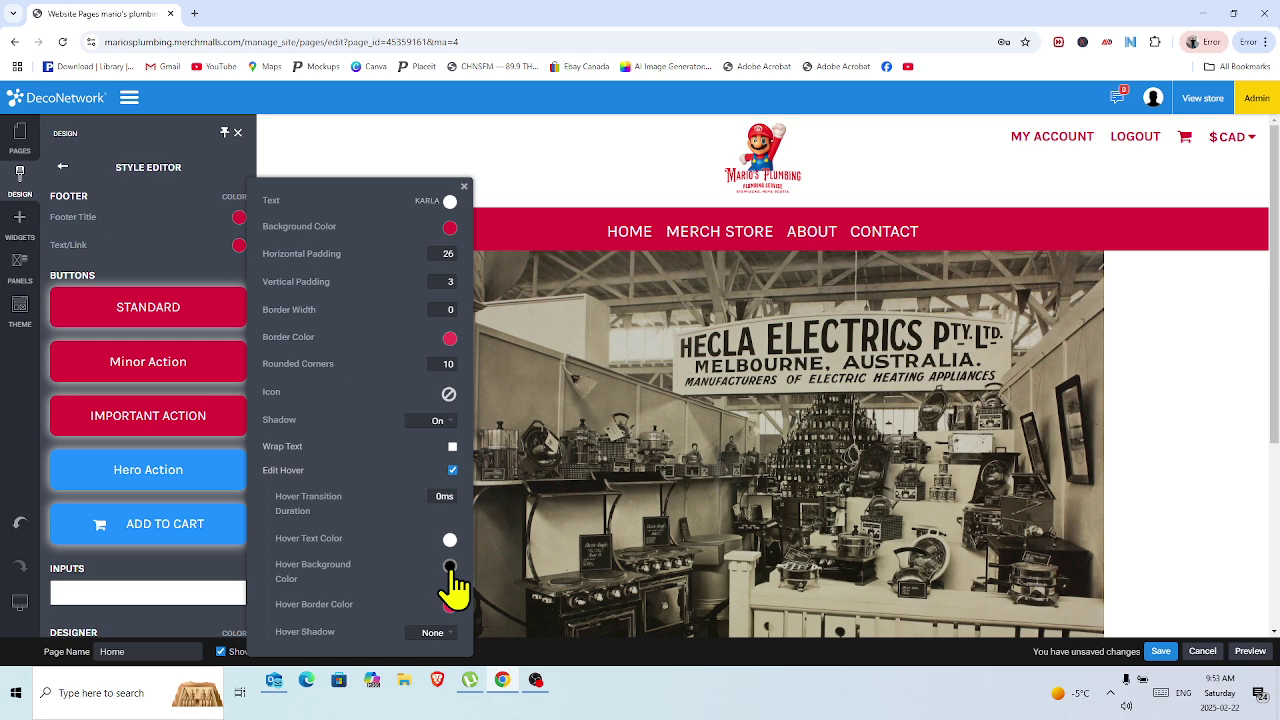
# Set the background colors of the Hero Action and Add to Cart buttons to Crimson.
pyautogui.click(160, 488)
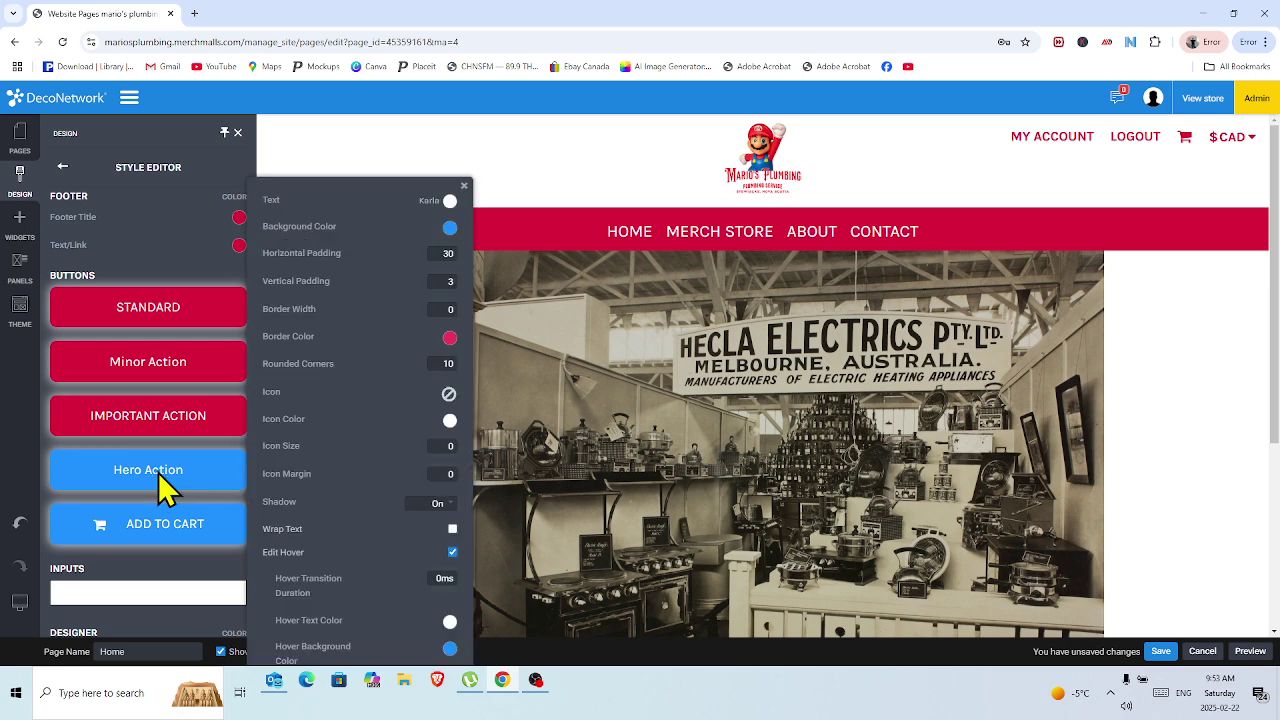
pyautogui.click(450, 229)
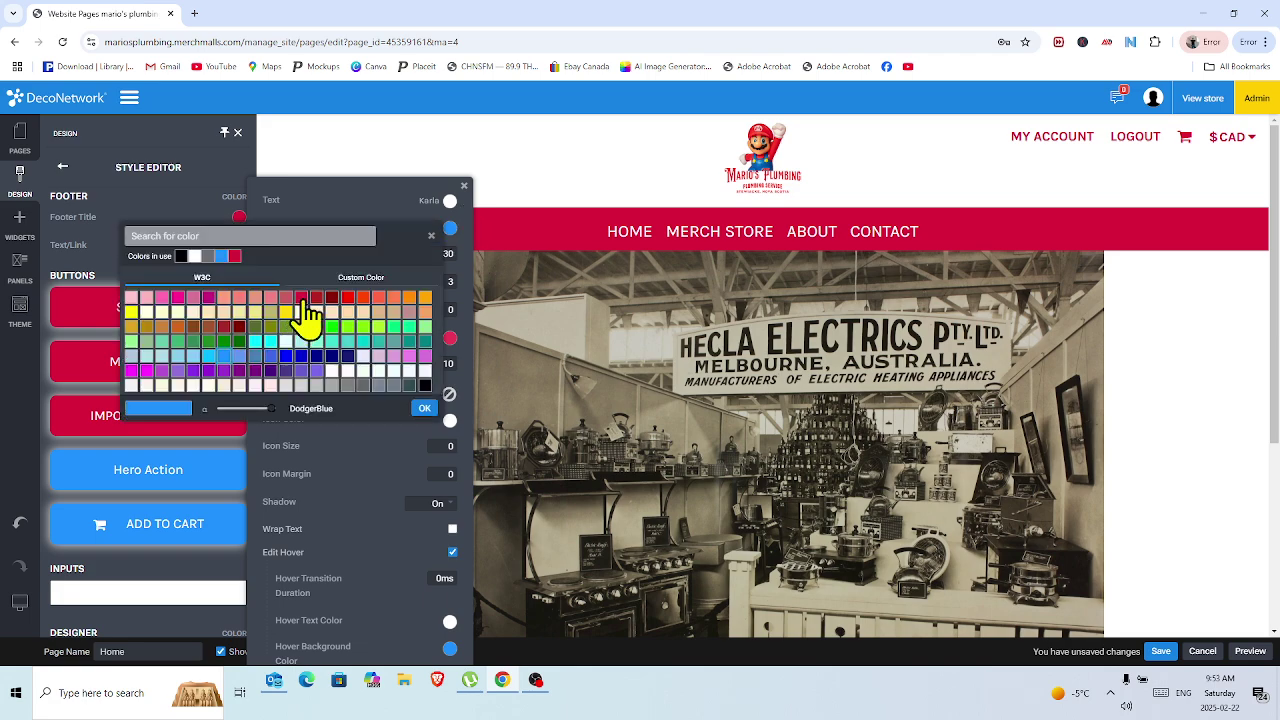
pyautogui.click(302, 300)
pyautogui.click(423, 408)
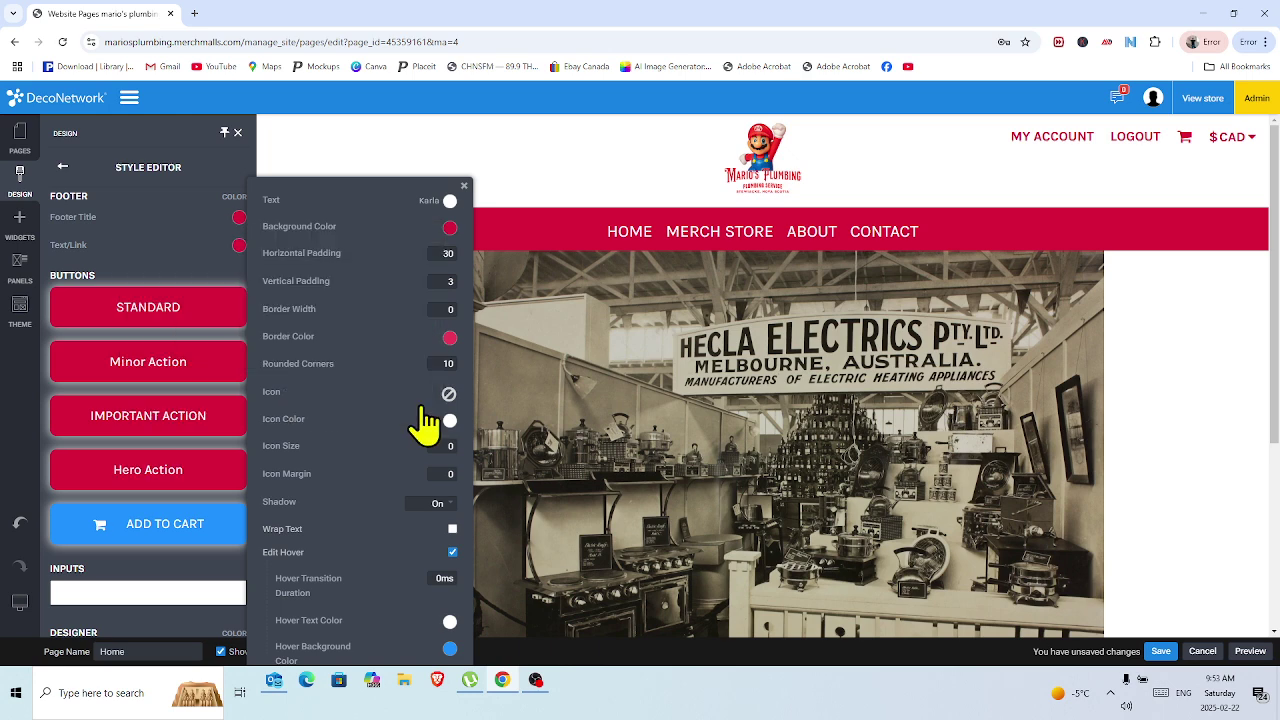
pyautogui.click(167, 540)
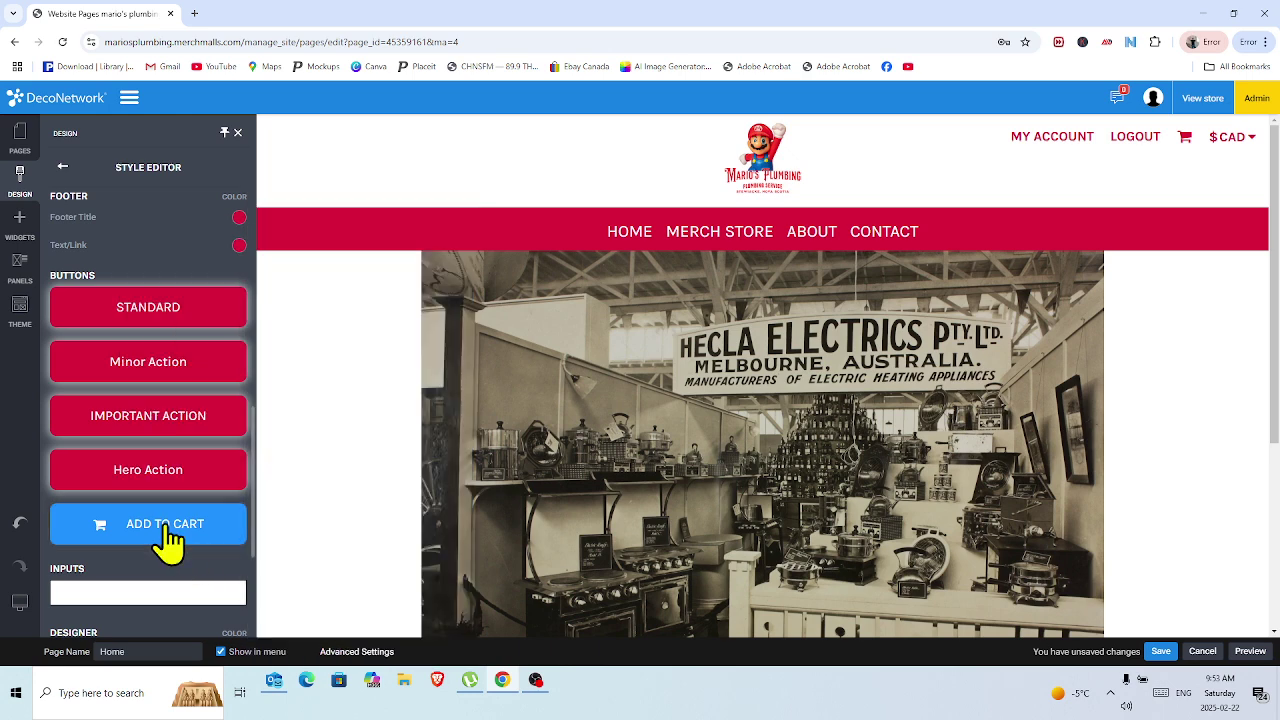
pyautogui.click(167, 540)
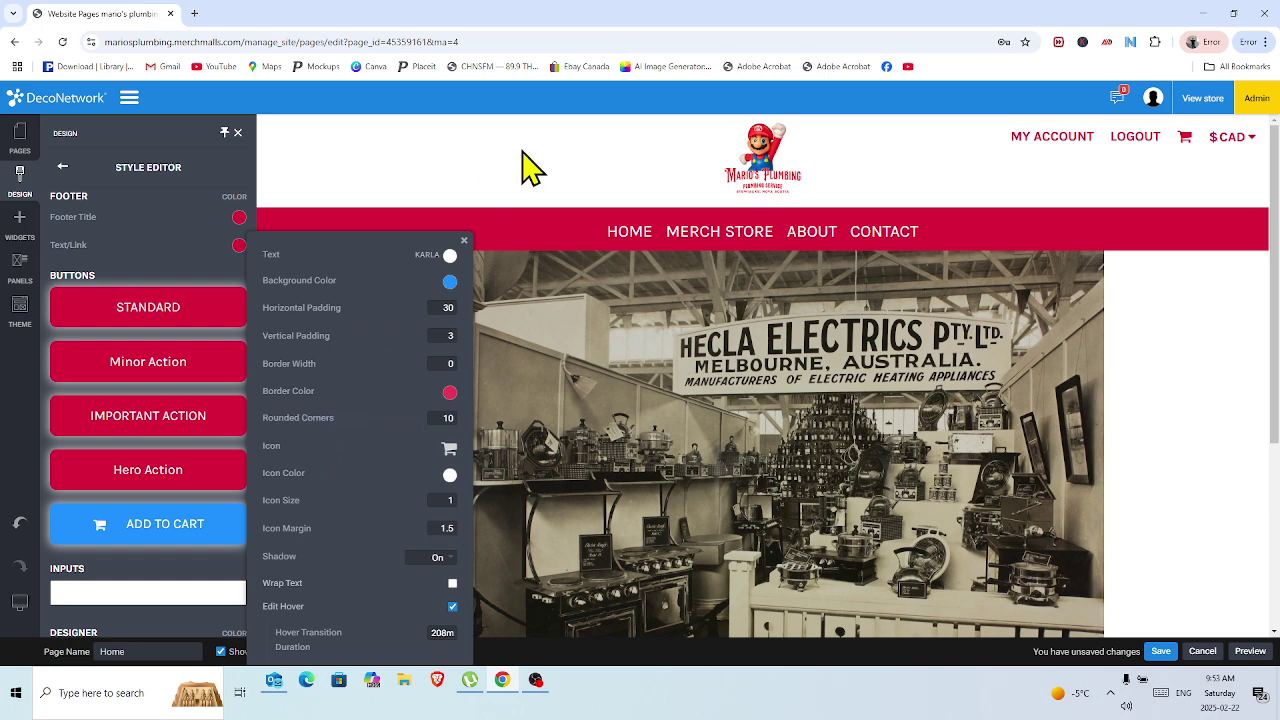
pyautogui.click(450, 282)
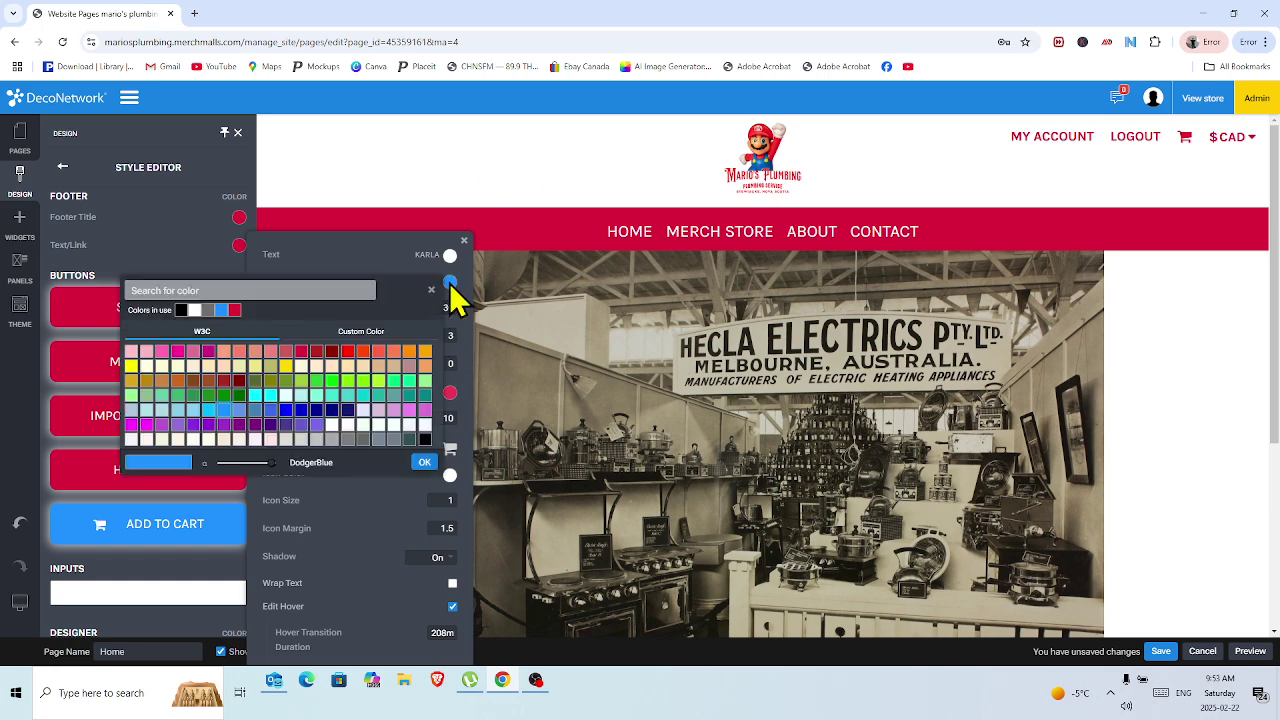
pyautogui.click(301, 352)
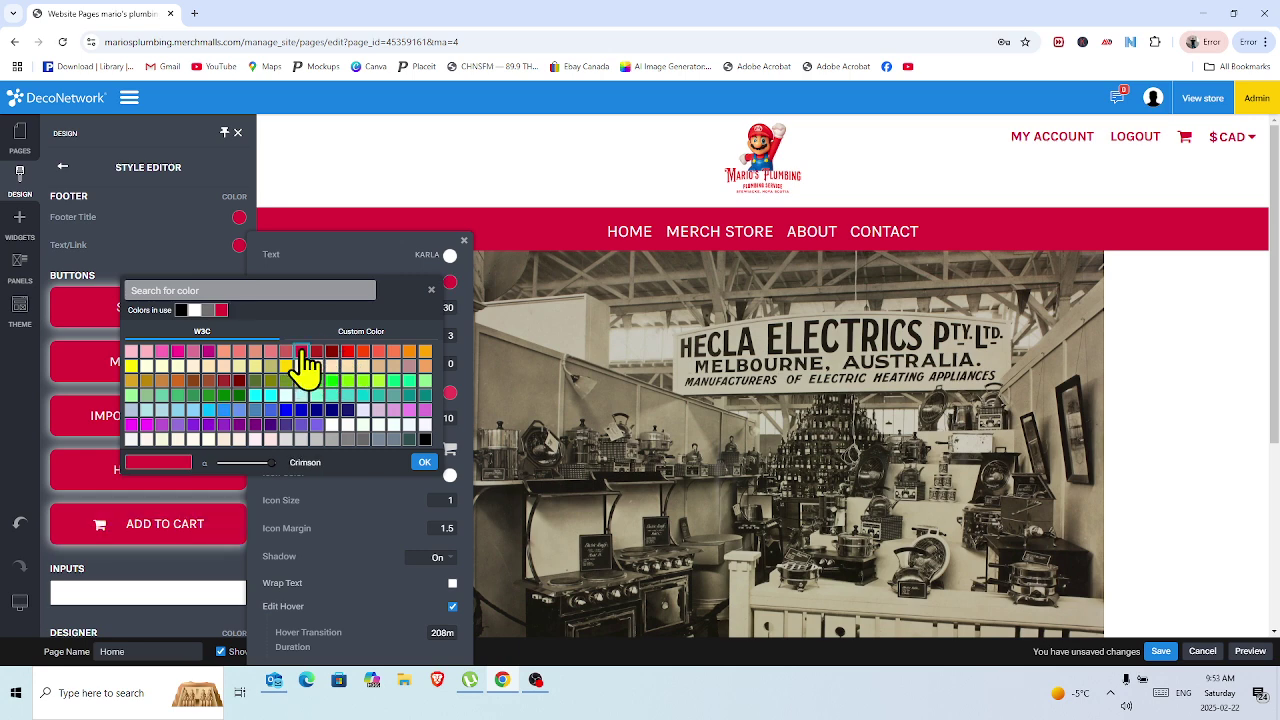
pyautogui.click(423, 463)
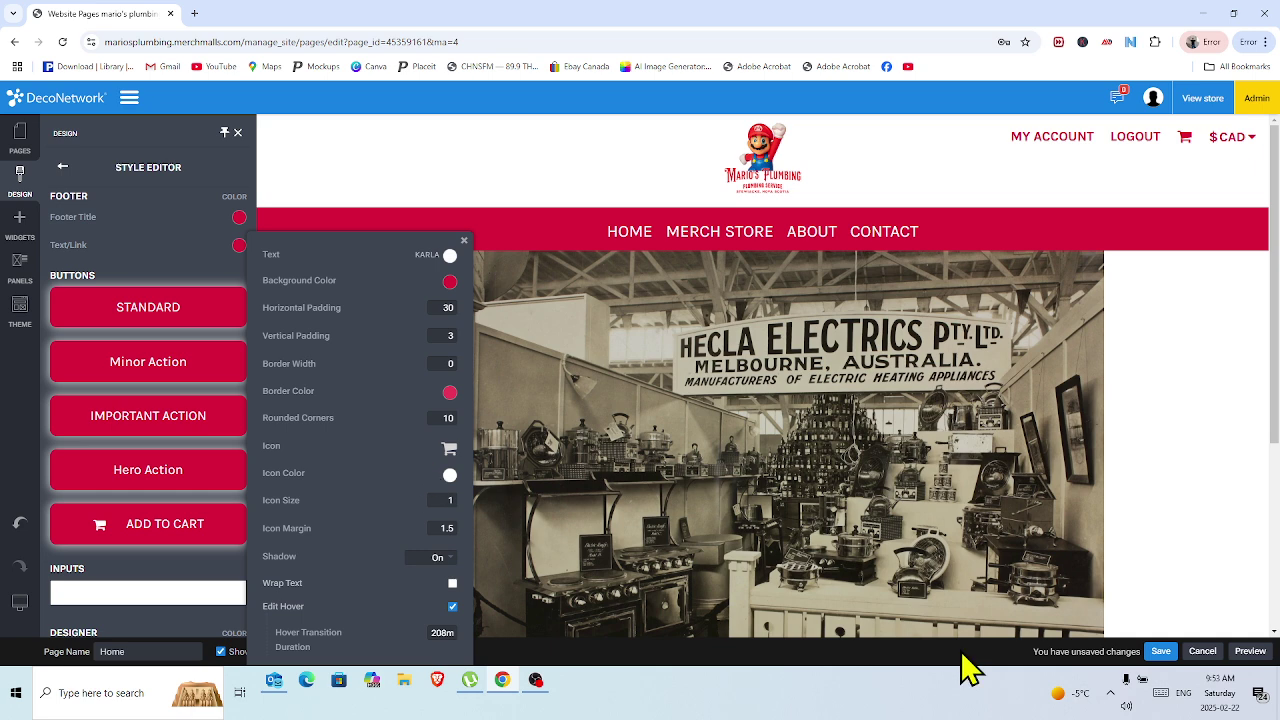
# Save the page, publish the website with the Crimson button styles, and close the style editor.
pyautogui.click(1159, 652)
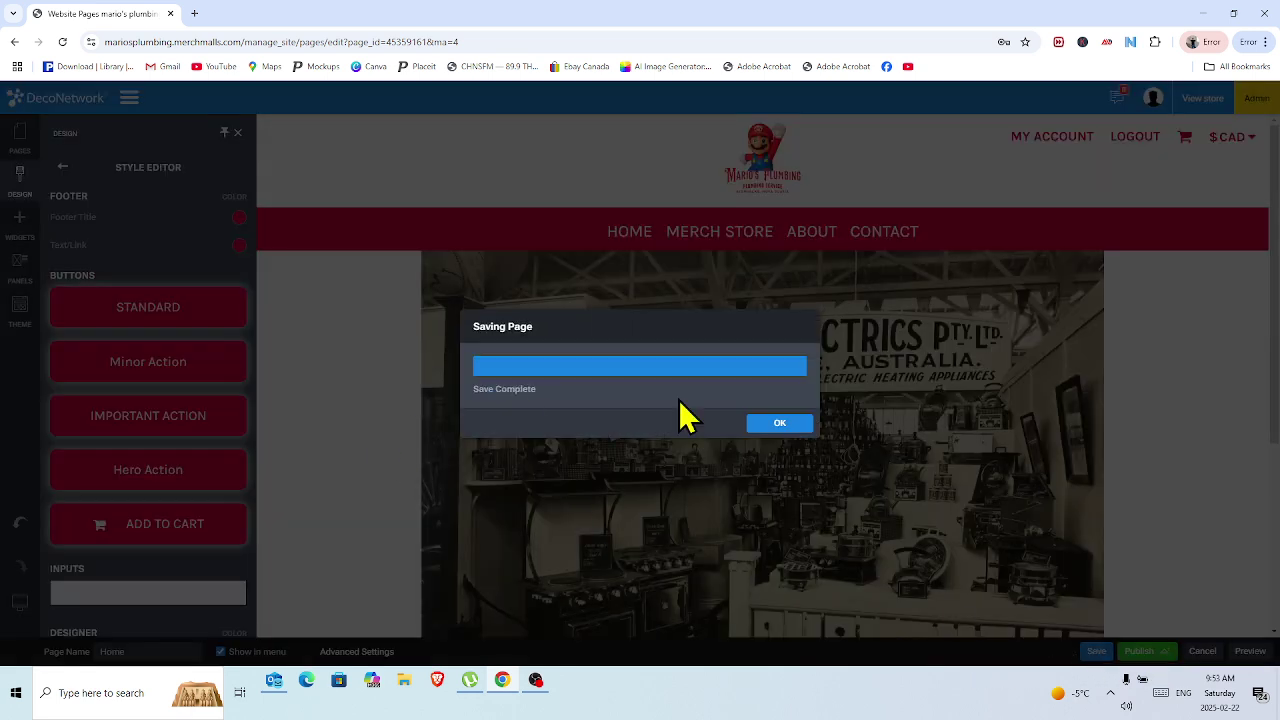
pyautogui.click(793, 428)
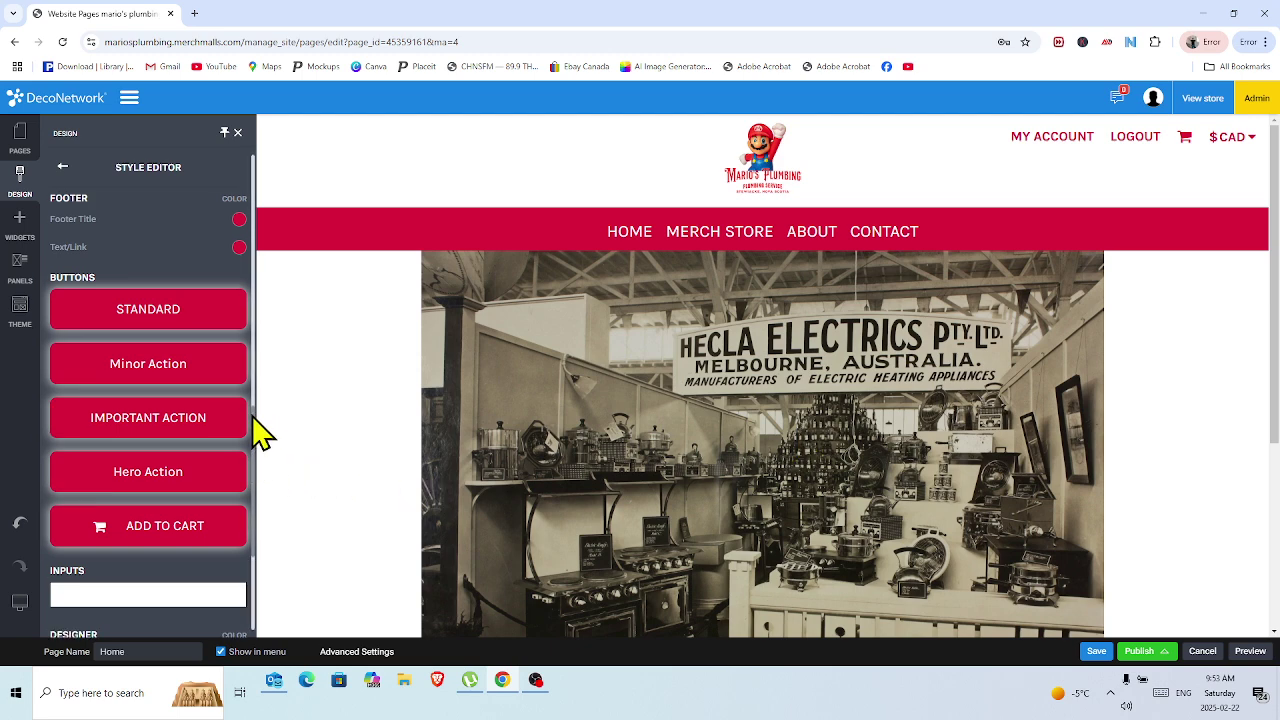
pyautogui.moveTo(256, 430); pyautogui.dragTo(256, 560)
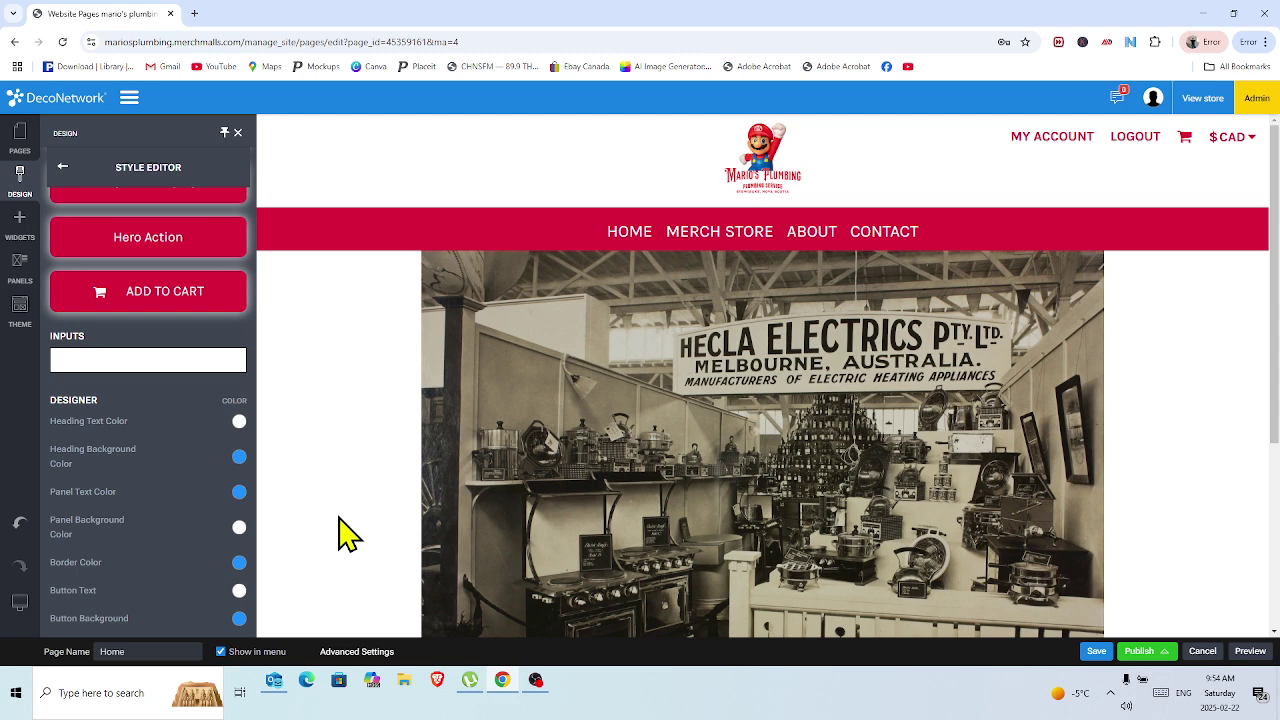
pyautogui.click(1144, 654)
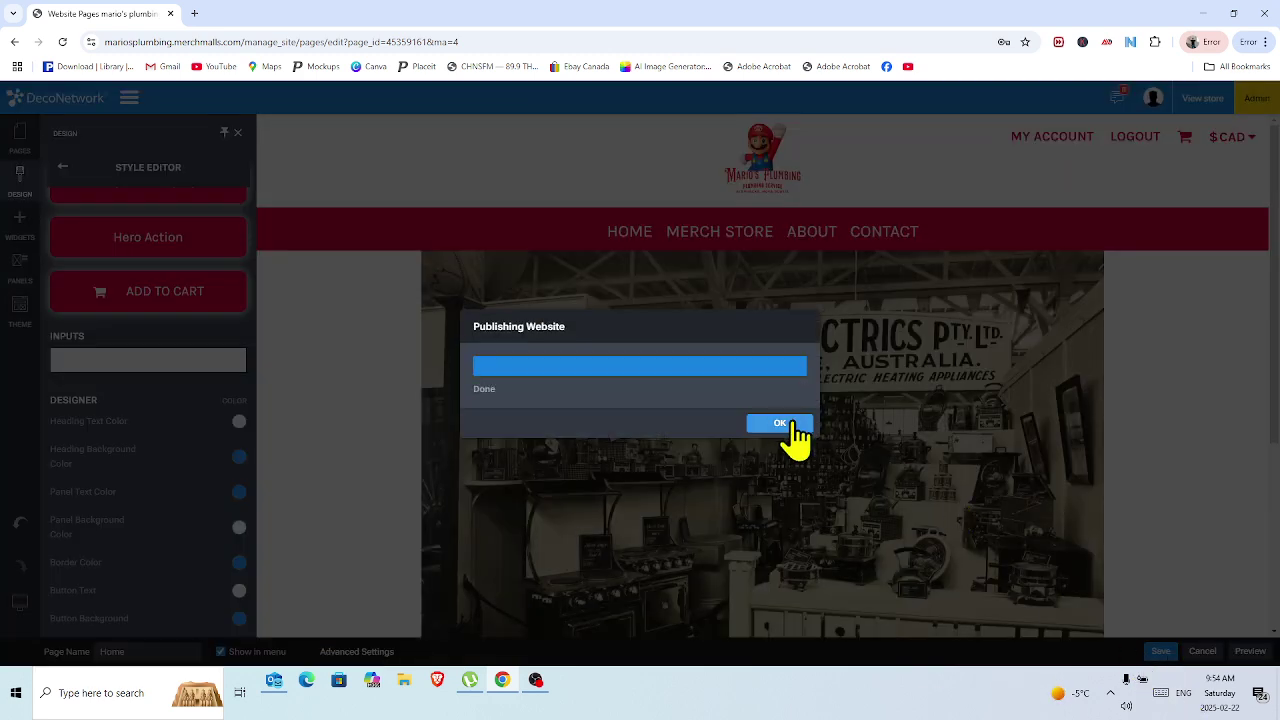
pyautogui.click(794, 426)
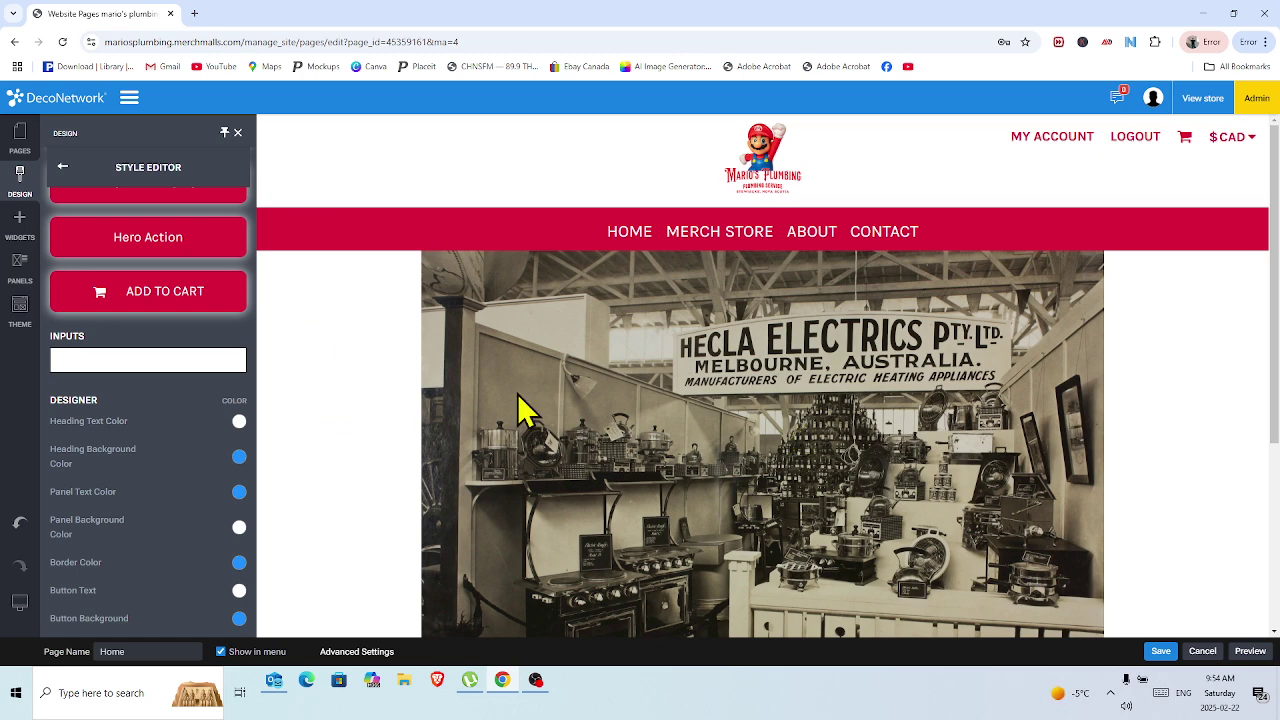
pyautogui.click(238, 132)
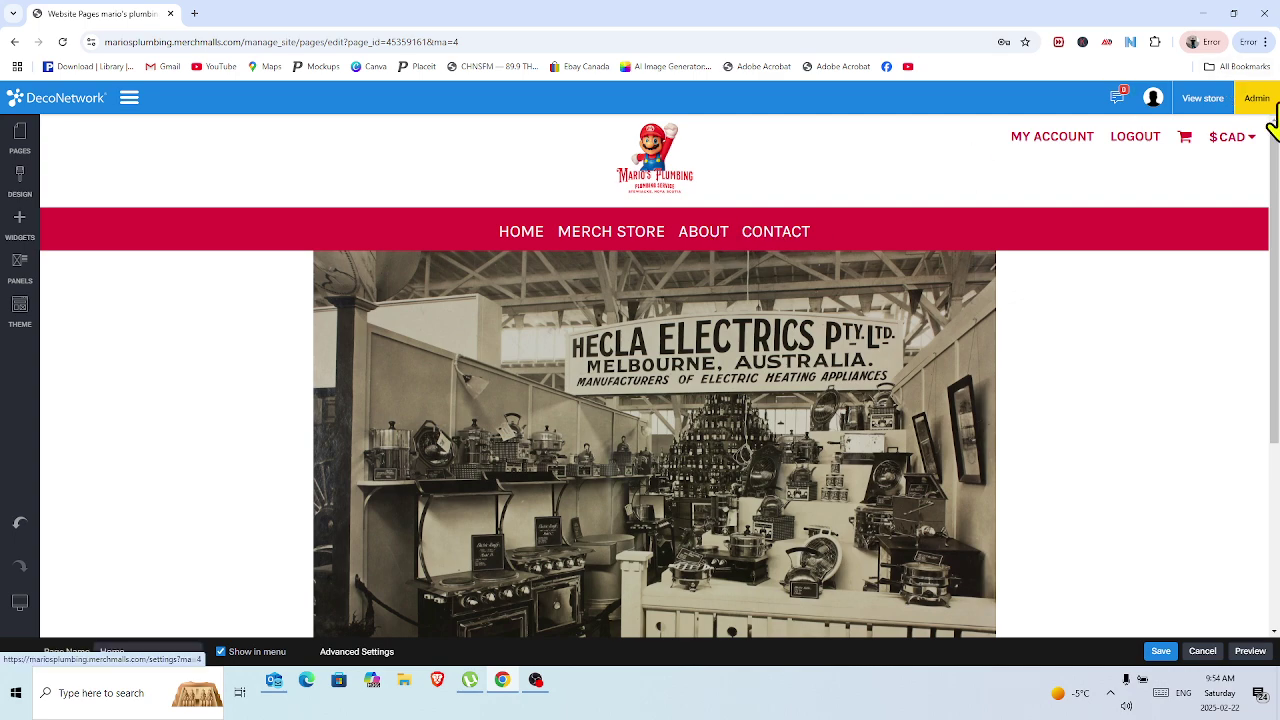
# Upload the Marios Van (2) picture from the Marios Plumbing folder as a replacement for the Home page's banner image.
pyautogui.scroll(-2, 1272, 140)
pyautogui.scroll(-1, 654, 420)
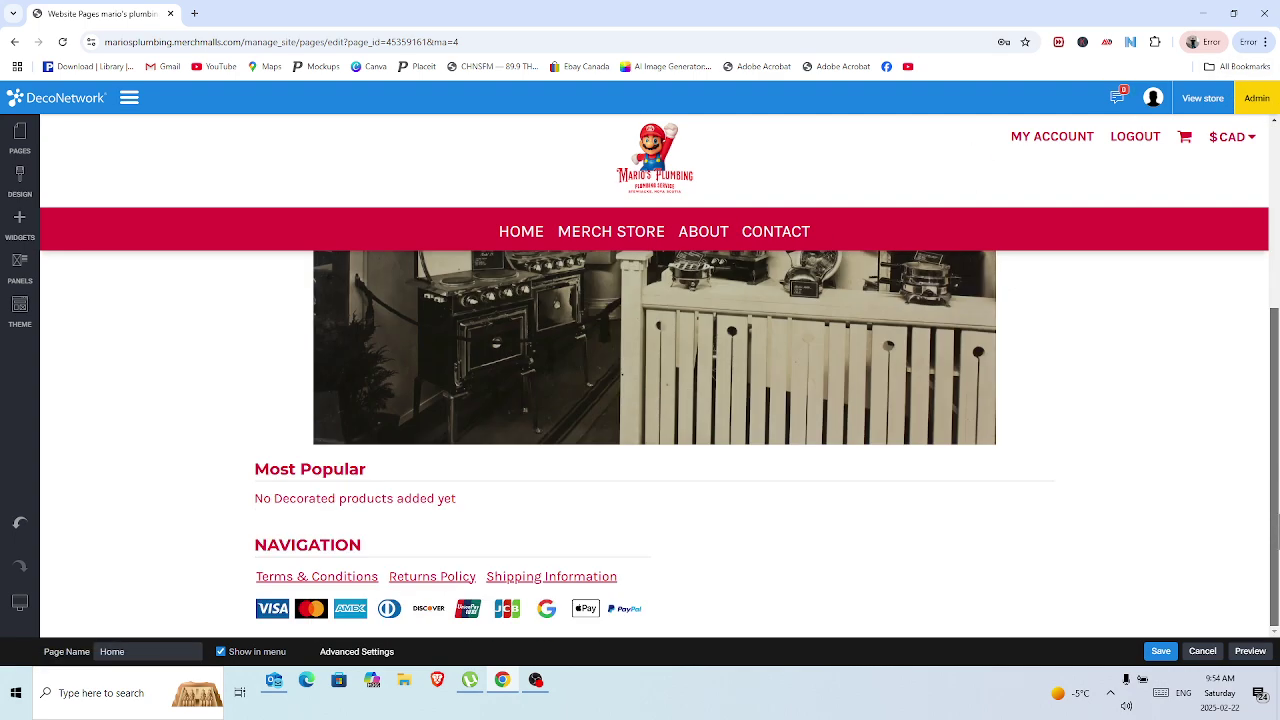
pyautogui.scroll(3, 1274, 188)
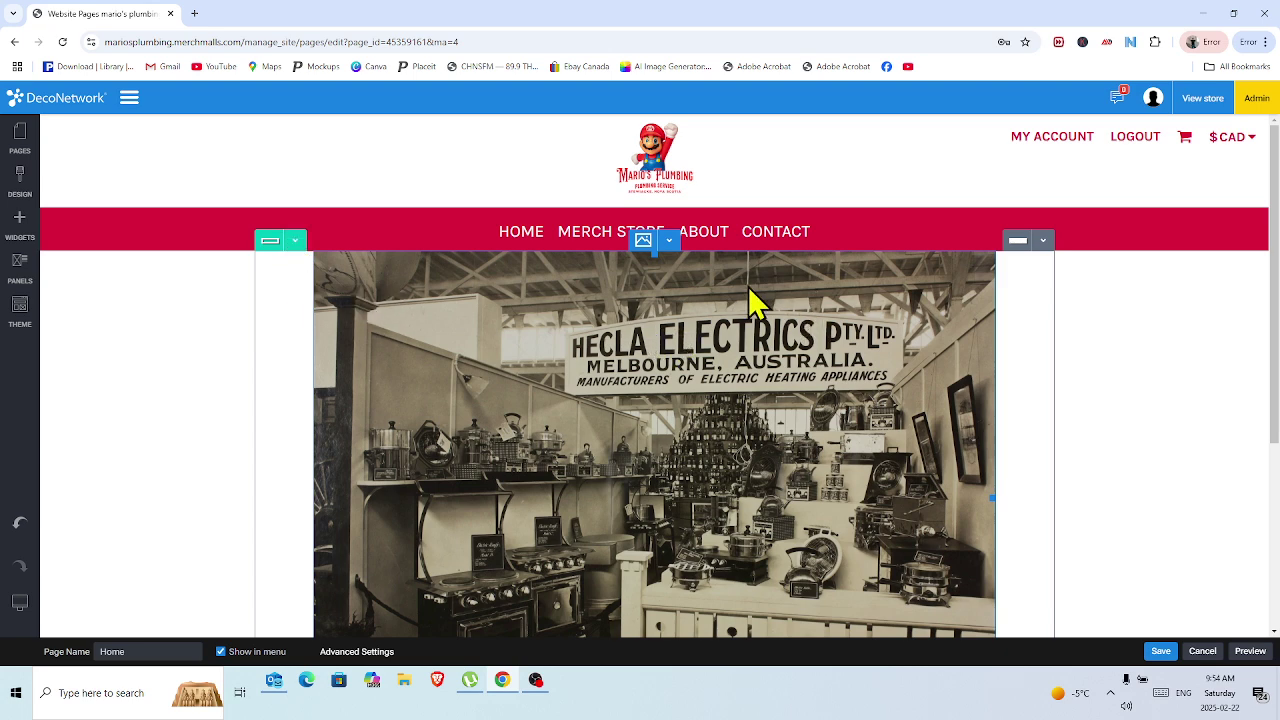
pyautogui.click(668, 241)
pyautogui.click(680, 264)
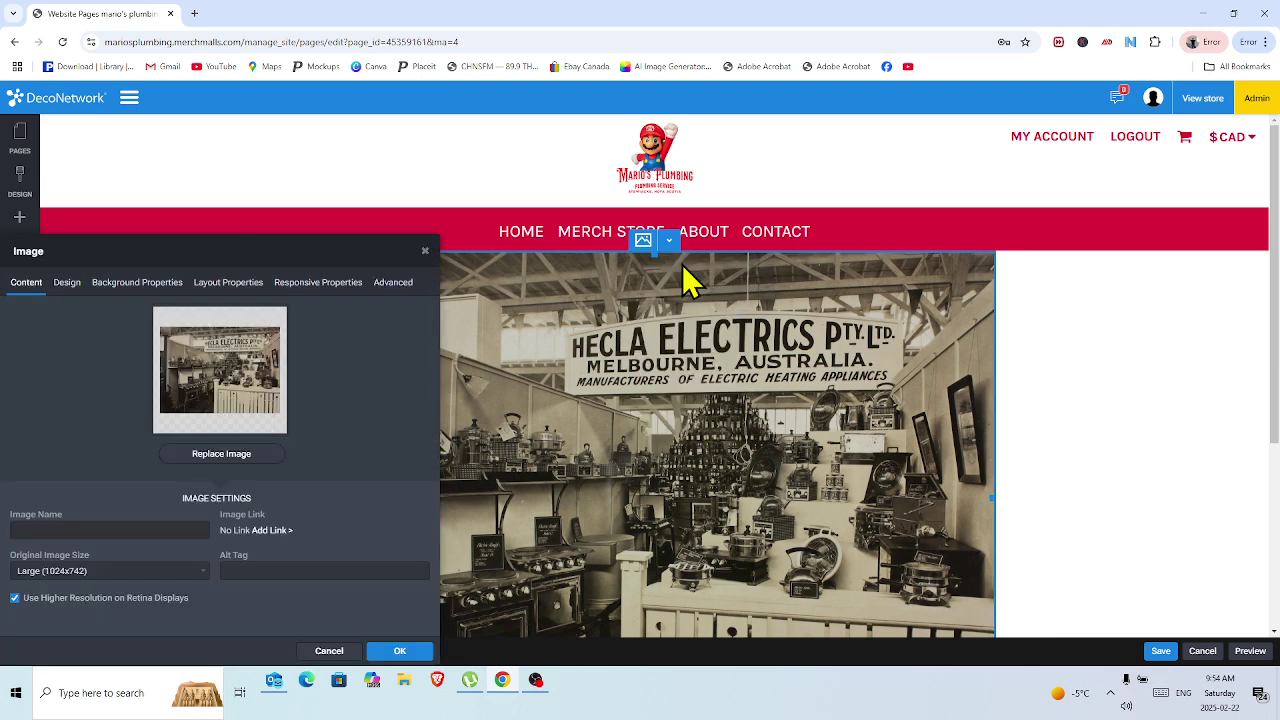
pyautogui.click(240, 458)
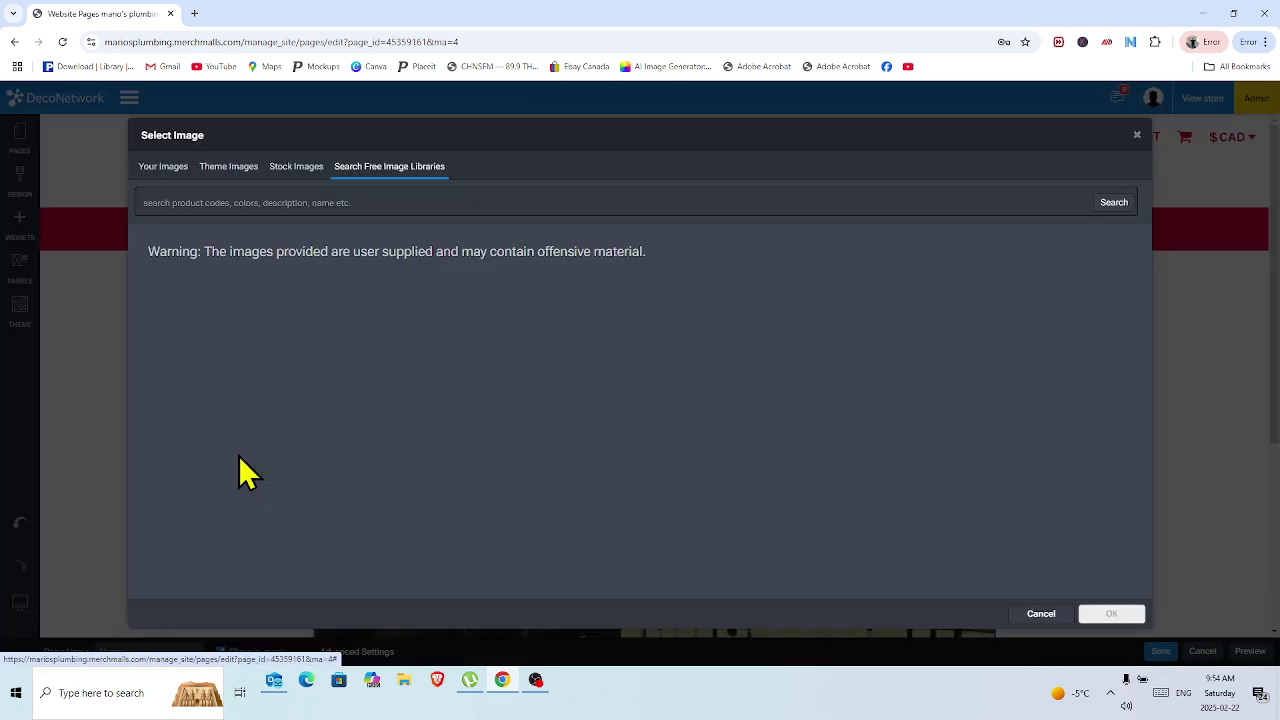
pyautogui.click(164, 166)
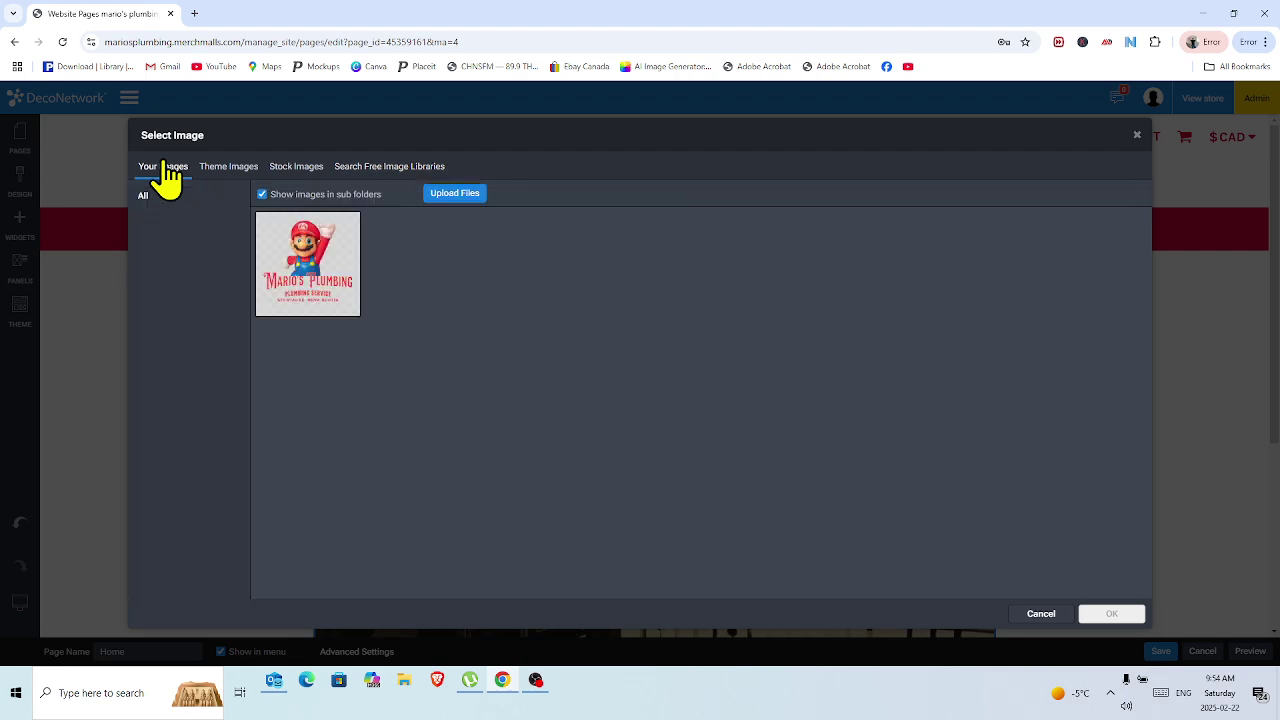
pyautogui.click(472, 196)
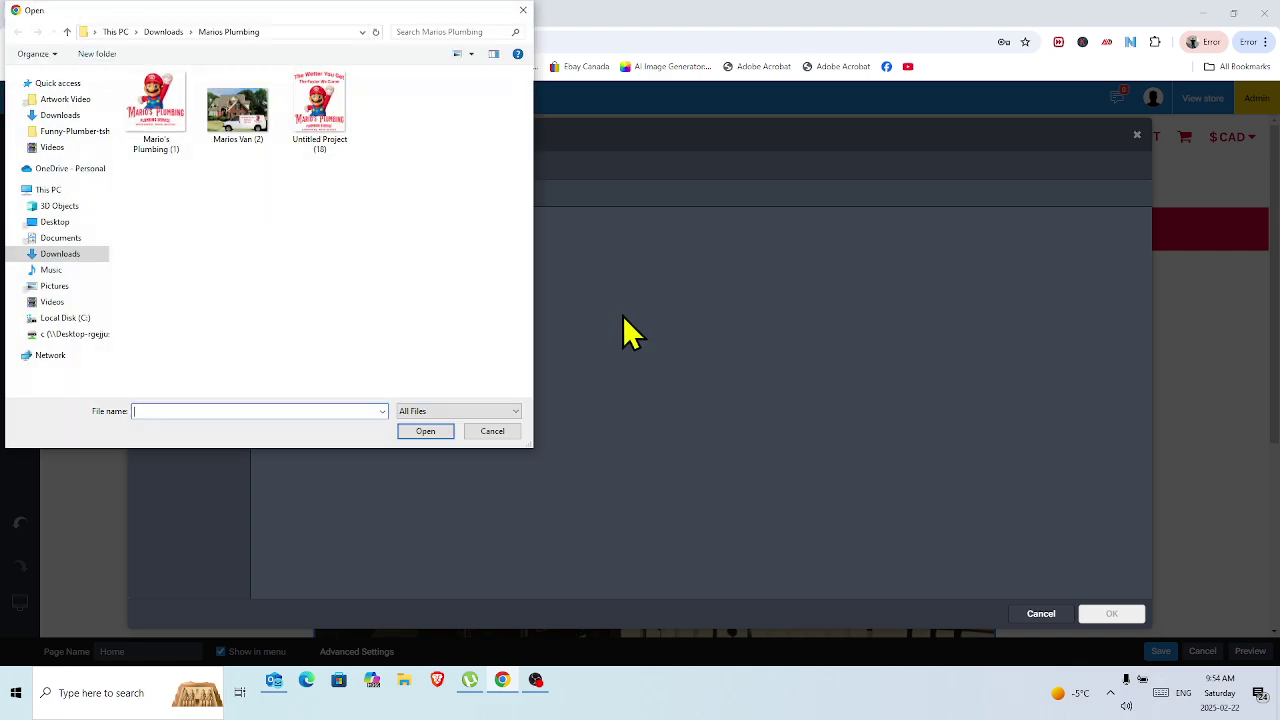
pyautogui.doubleClick(243, 115)
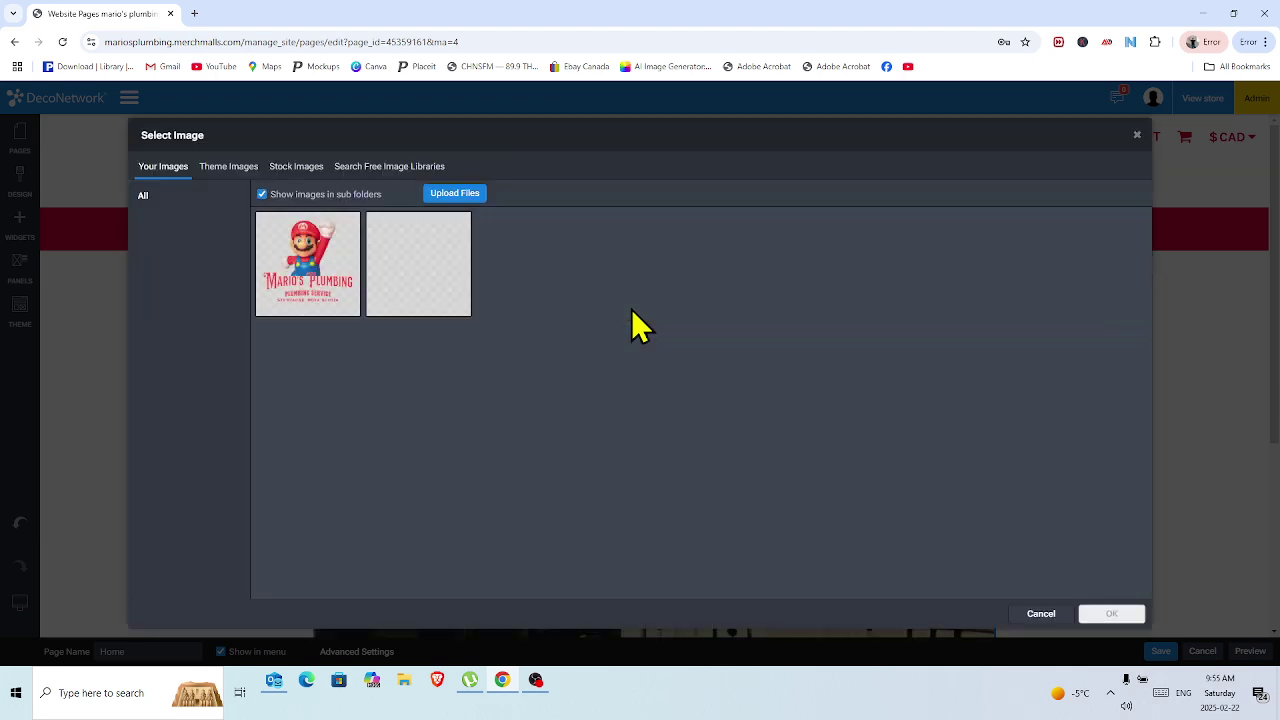
# Replace the Home page banner with the uploaded house-and-van picture and apply the image settings.
pyautogui.click(414, 289)
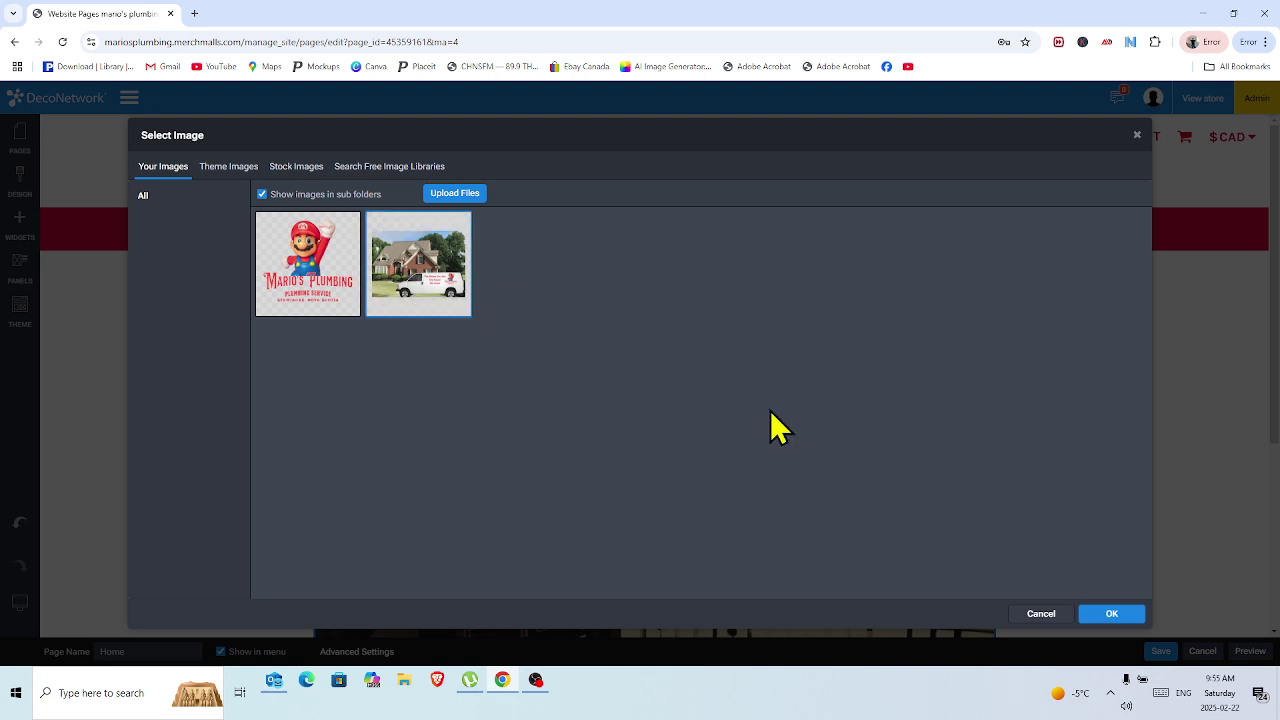
pyautogui.click(1108, 614)
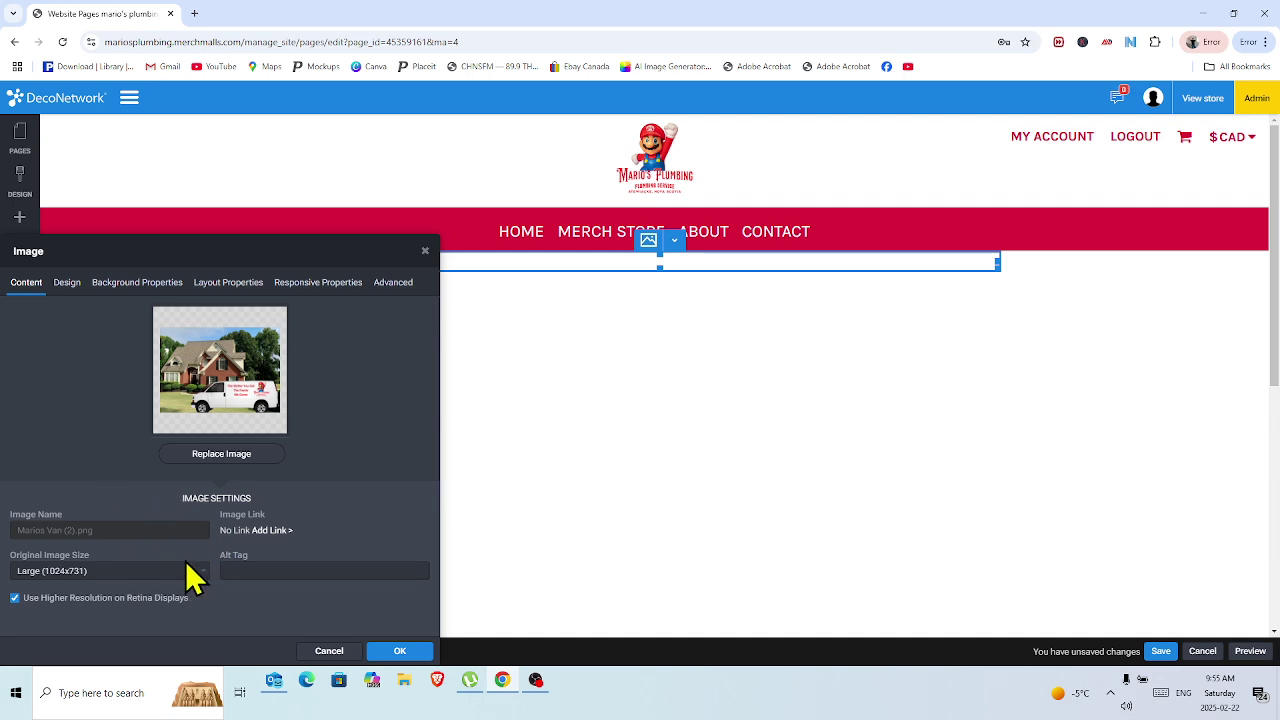
pyautogui.click(398, 652)
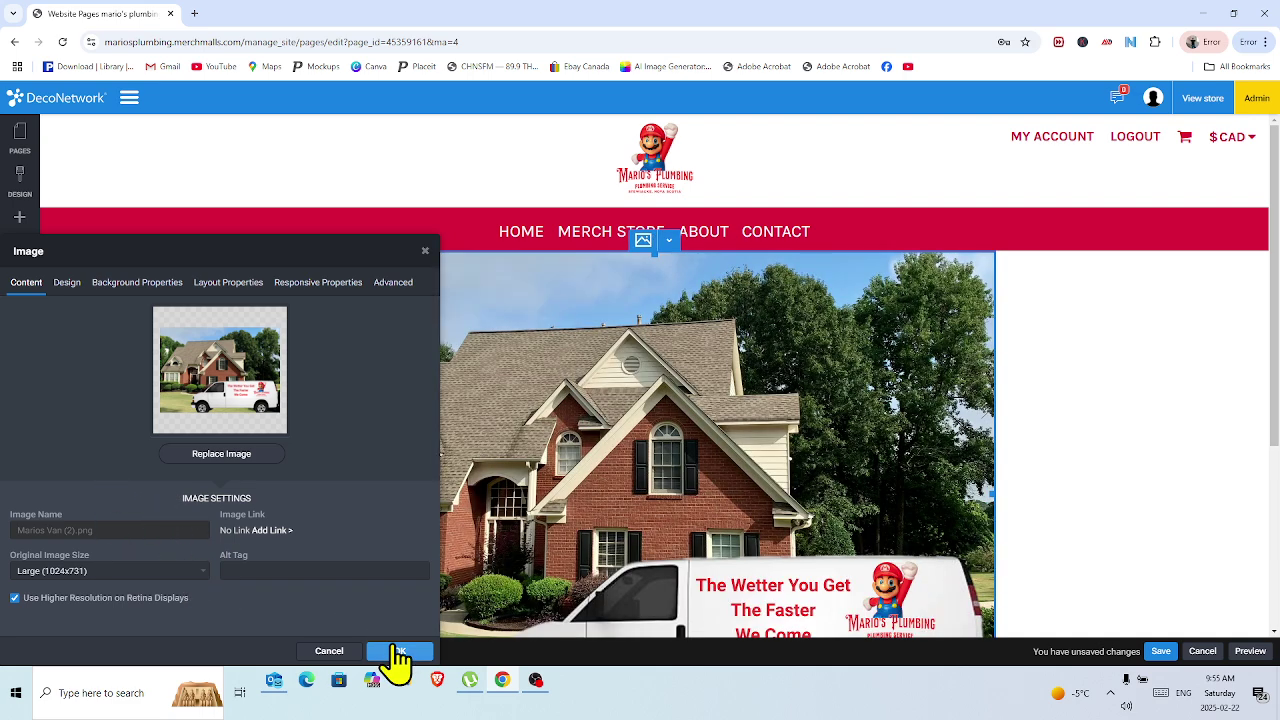
pyautogui.click(398, 652)
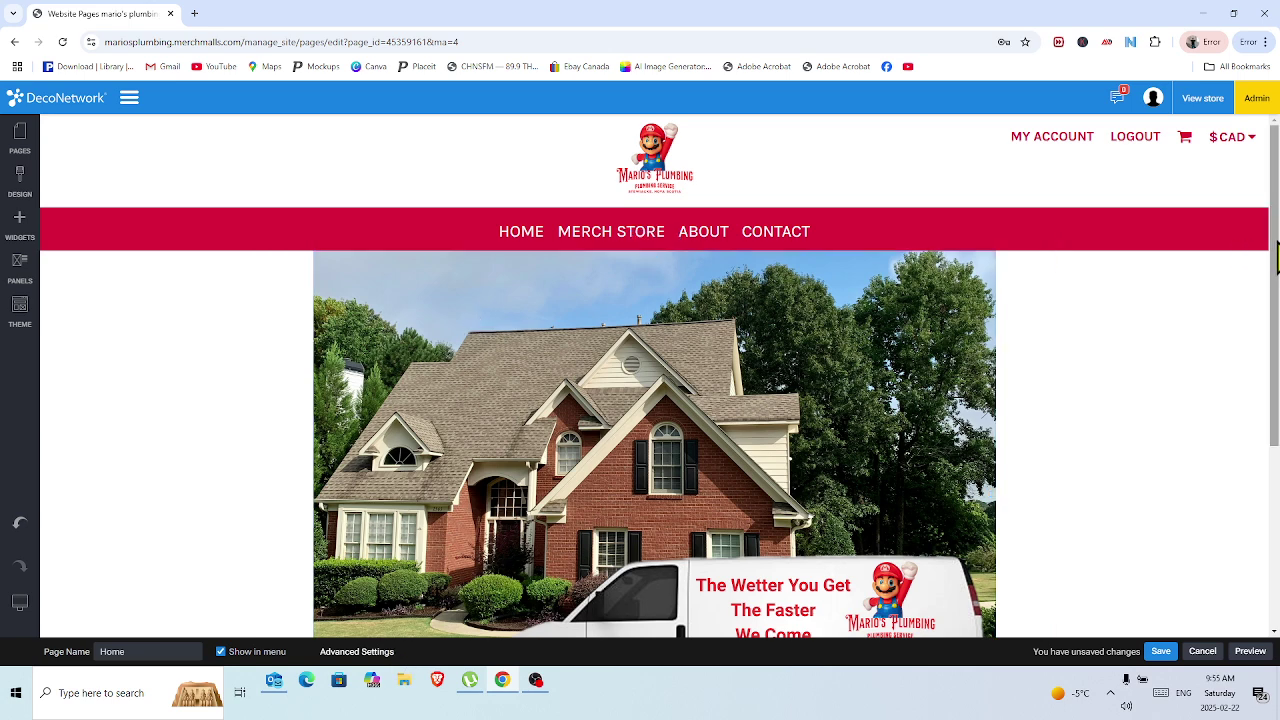
# Set the banner image's original image size to Medium (800x571).
pyautogui.scroll(-3, 1265, 220)
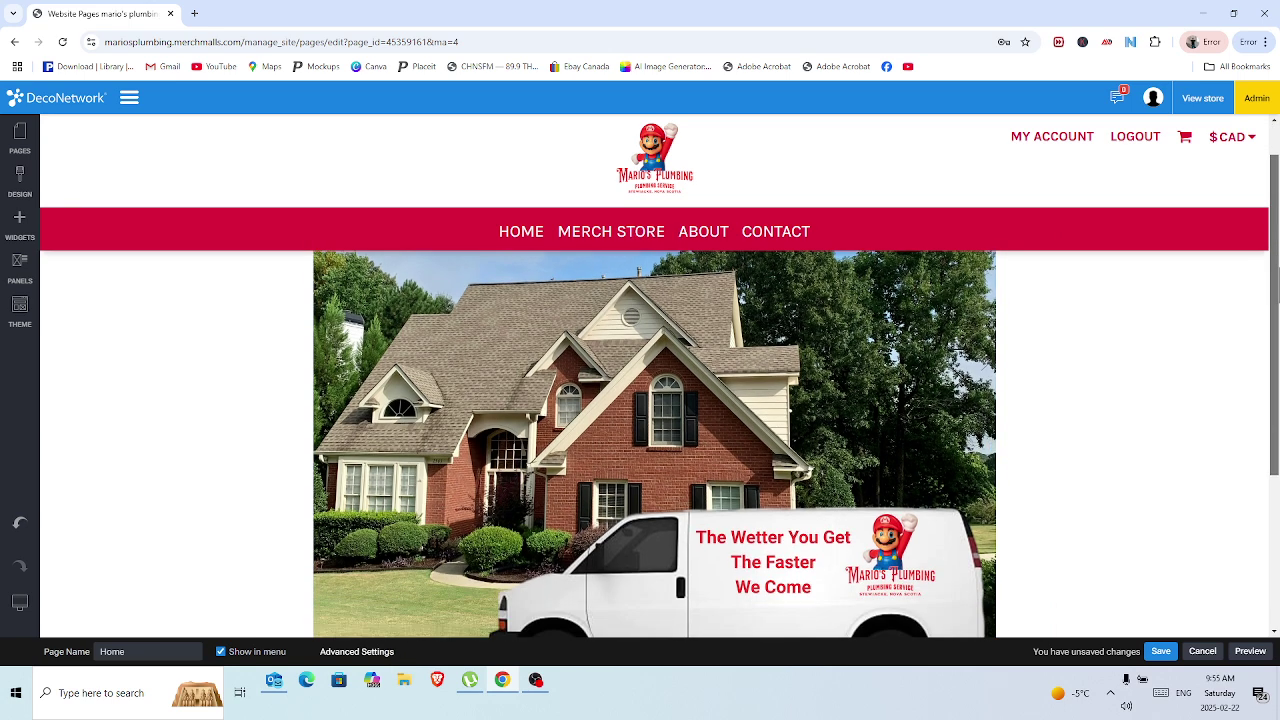
pyautogui.scroll(3, 1265, 240)
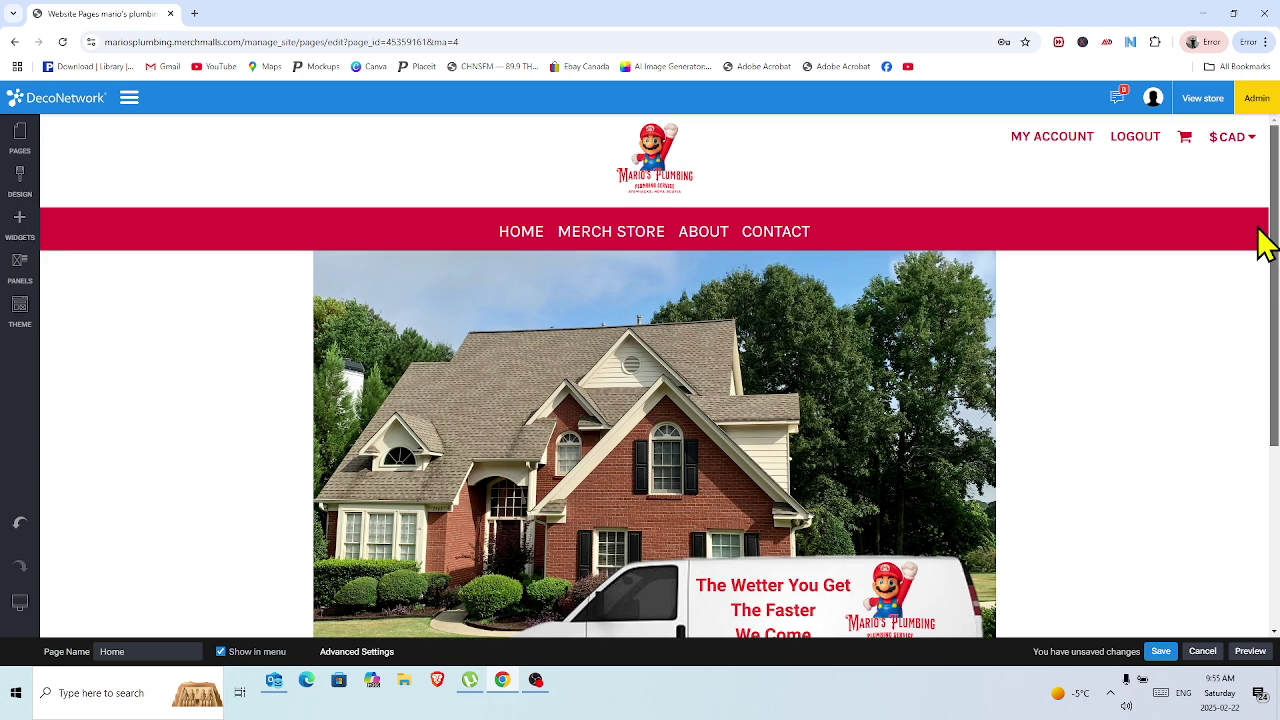
pyautogui.moveTo(1259, 229); pyautogui.dragTo(1260, 254)
pyautogui.moveTo(736, 299)
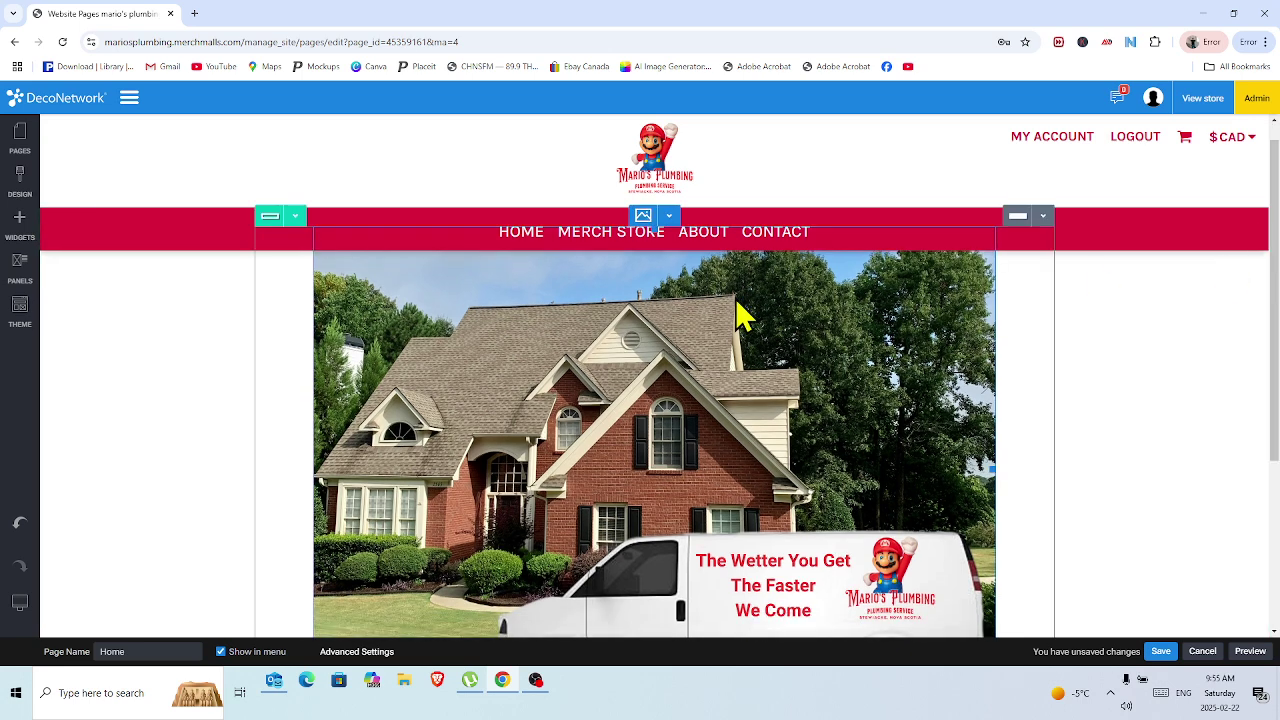
pyautogui.click(669, 222)
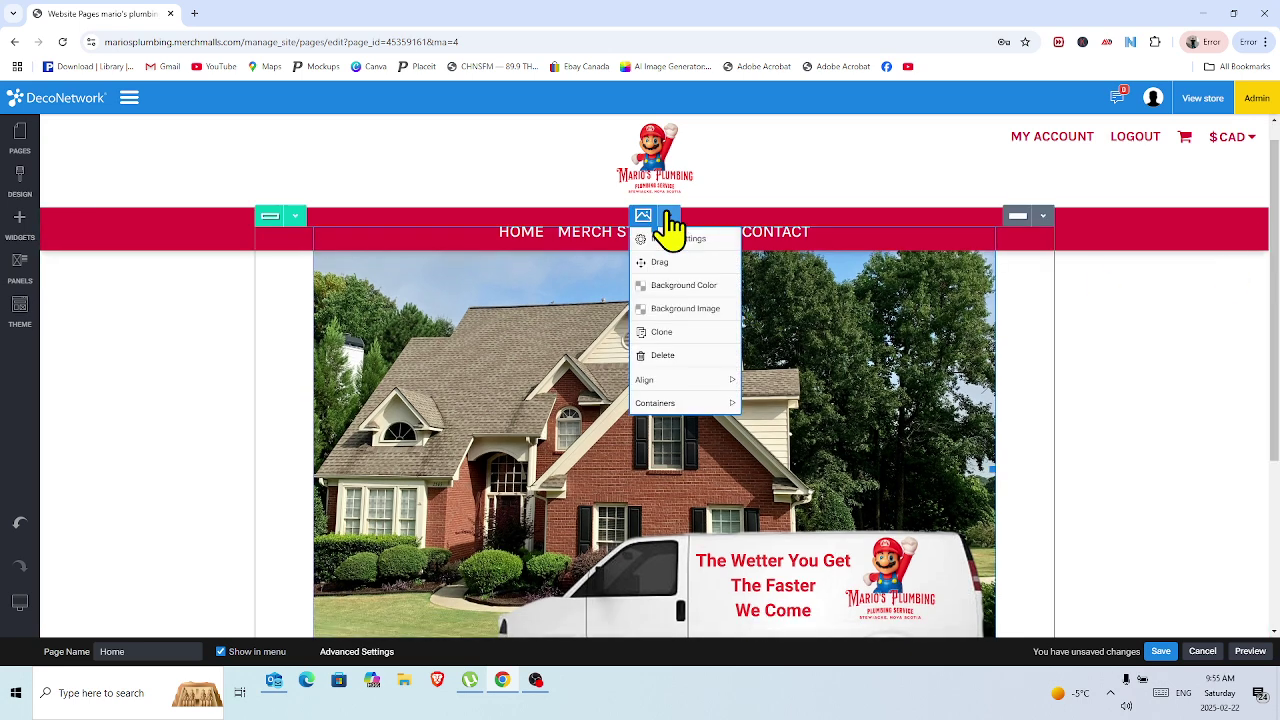
pyautogui.click(675, 240)
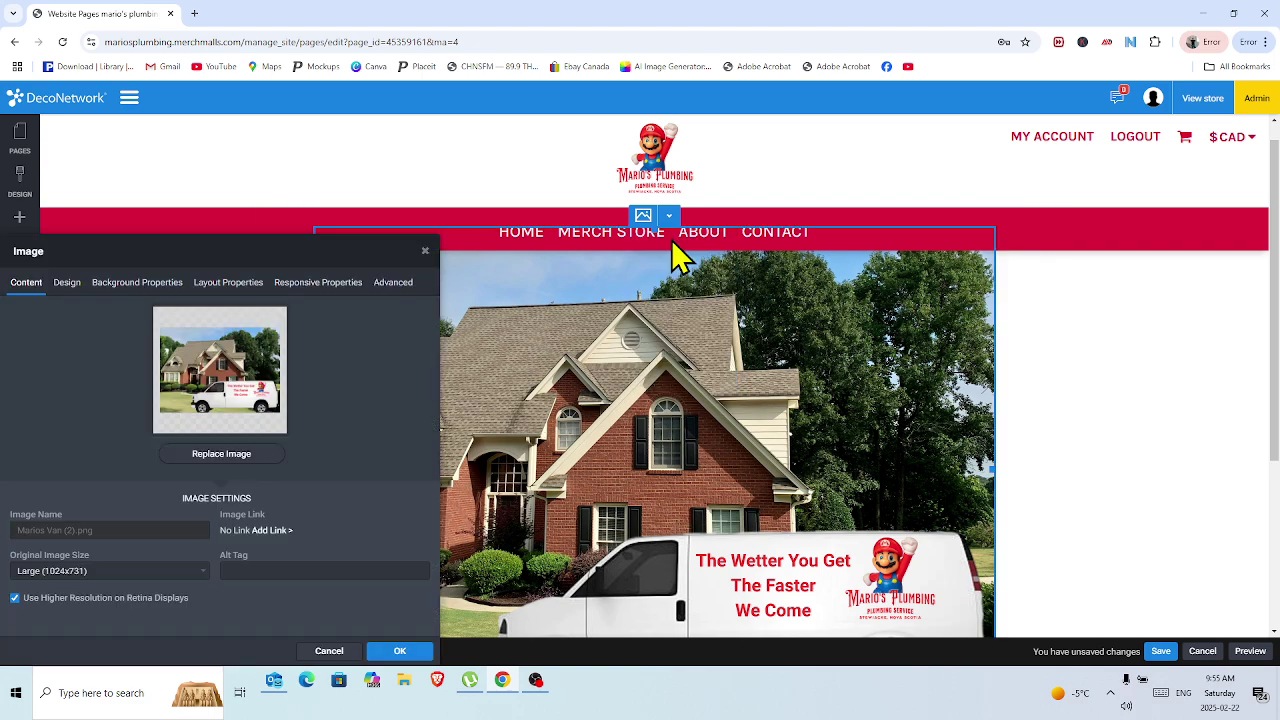
pyautogui.click(148, 572)
pyautogui.click(128, 484)
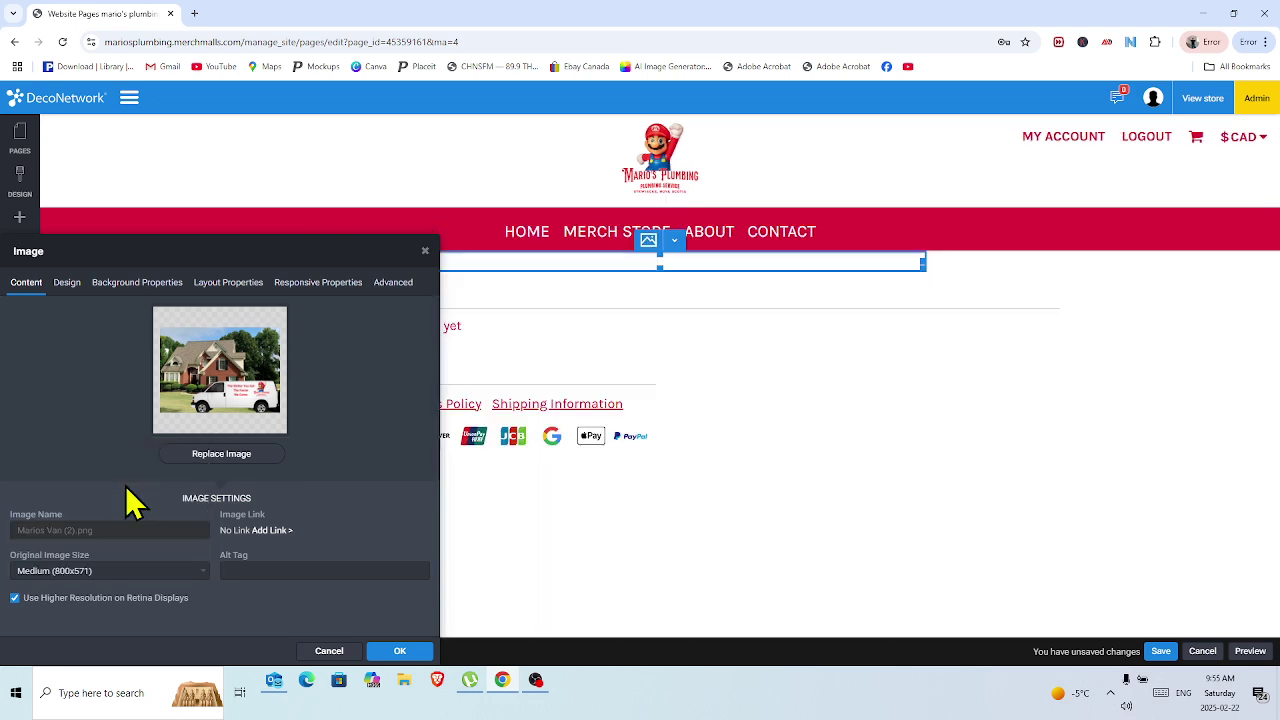
pyautogui.click(408, 655)
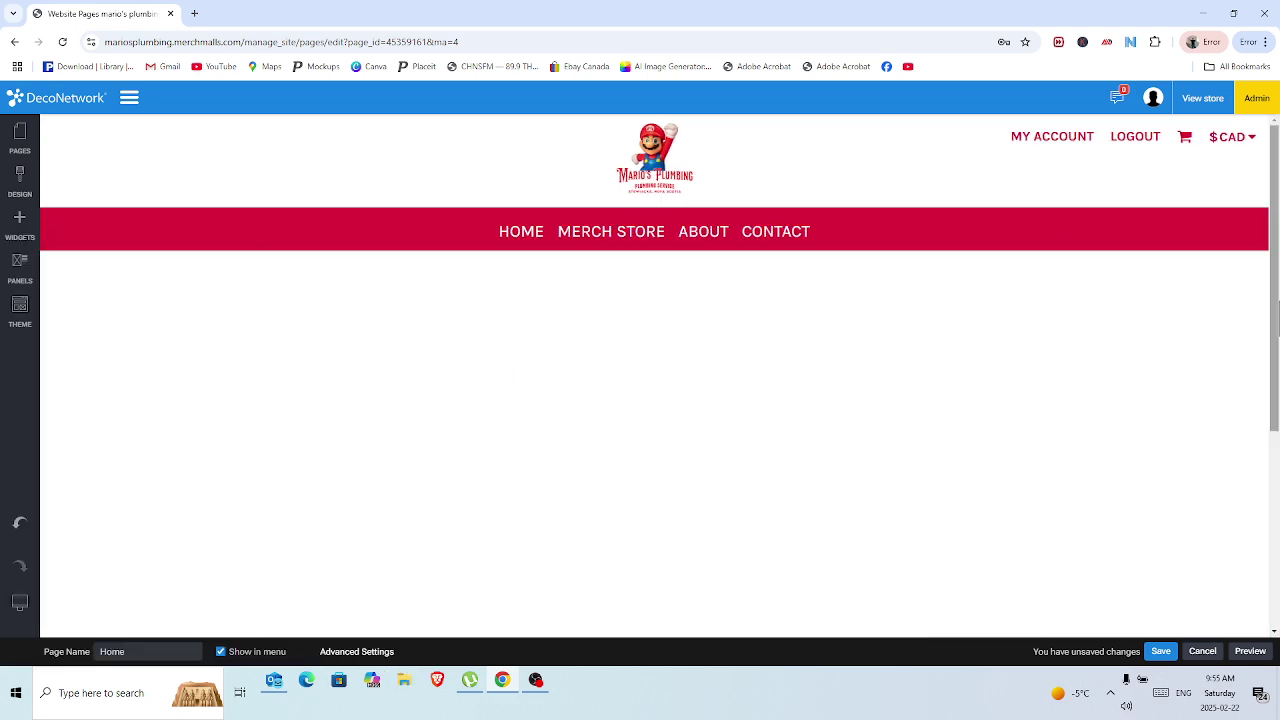
# Save the Home page and publish the website with the new banner image.
pyautogui.click(1161, 652)
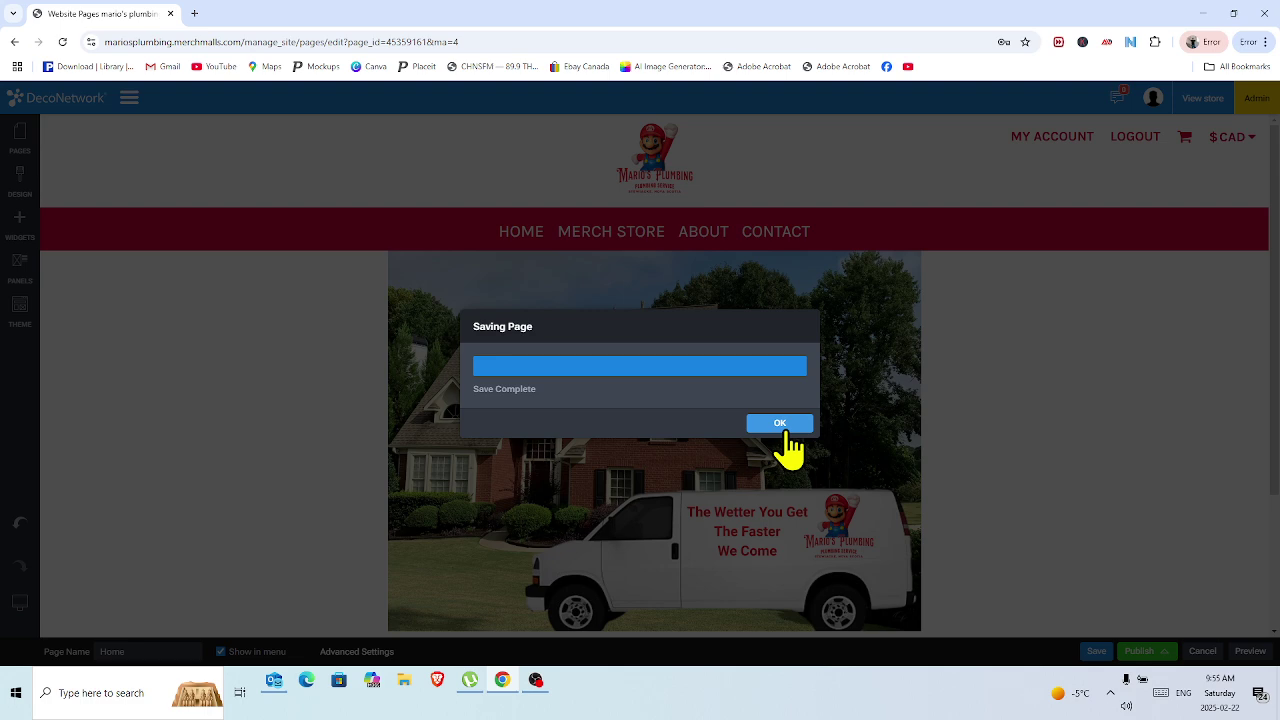
pyautogui.click(782, 428)
pyautogui.click(1143, 654)
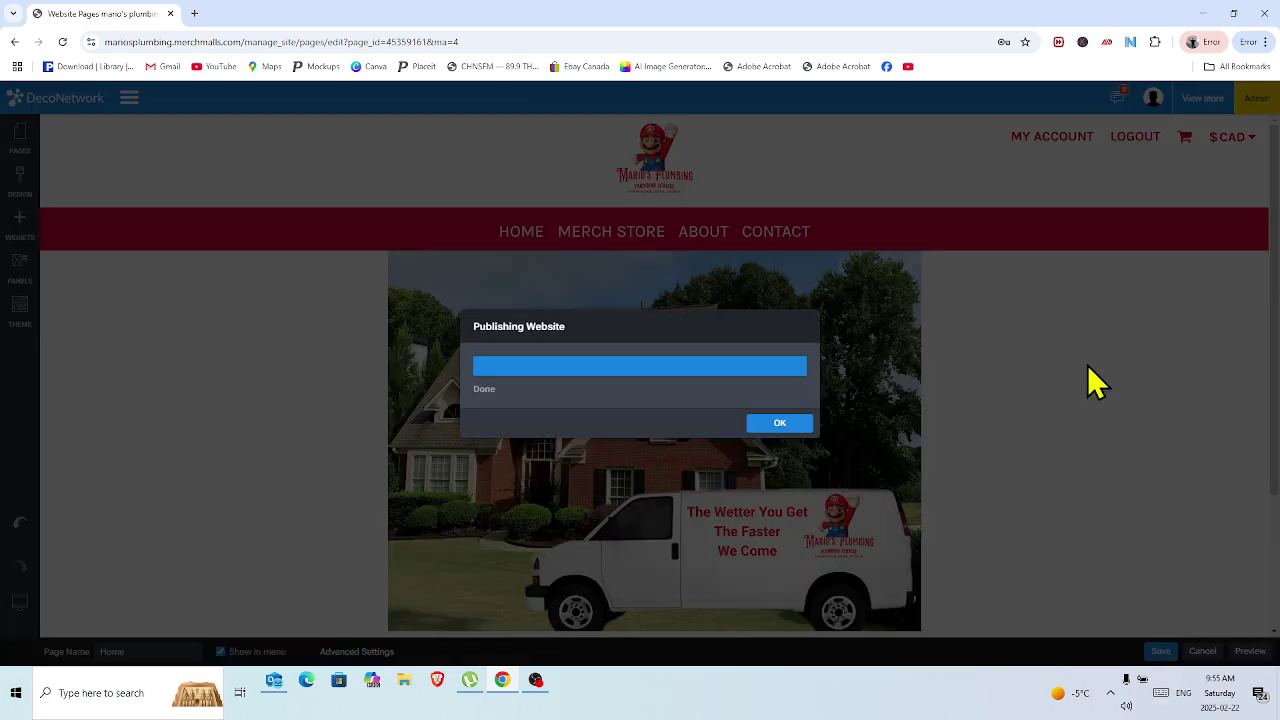
pyautogui.click(784, 425)
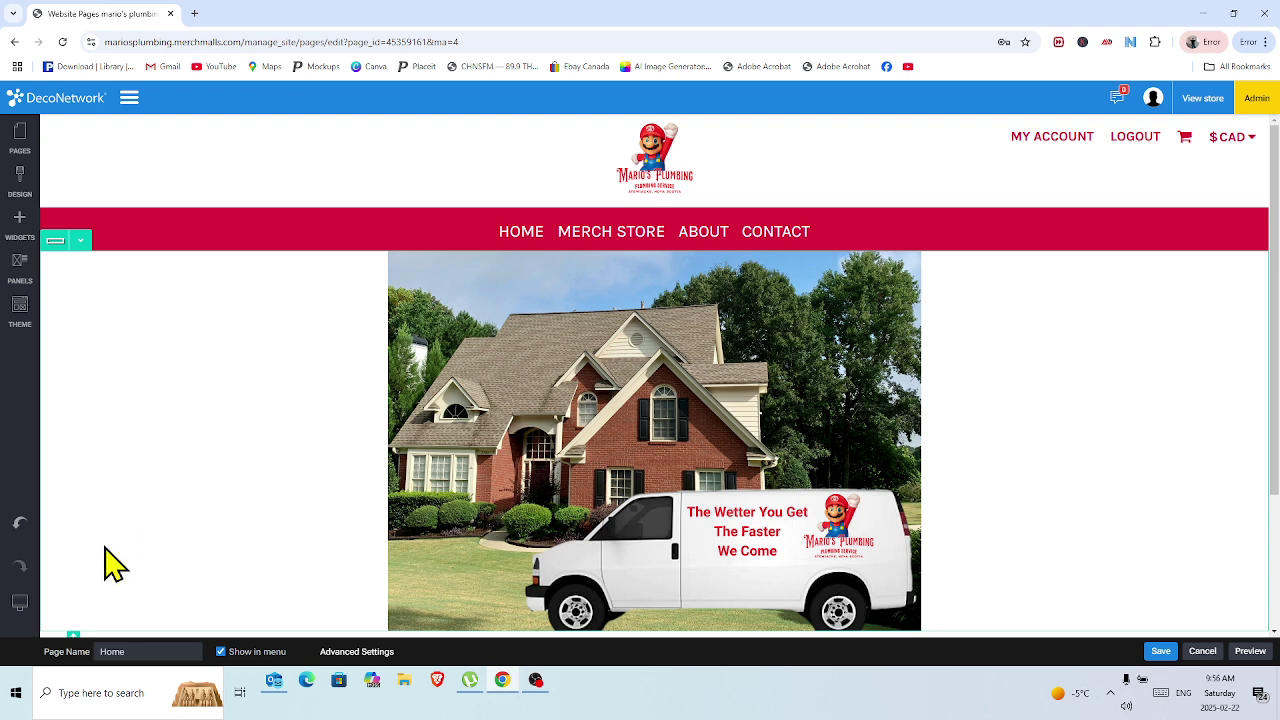
# Check the Home page layout in the mobile device view.
pyautogui.moveTo(31, 603)
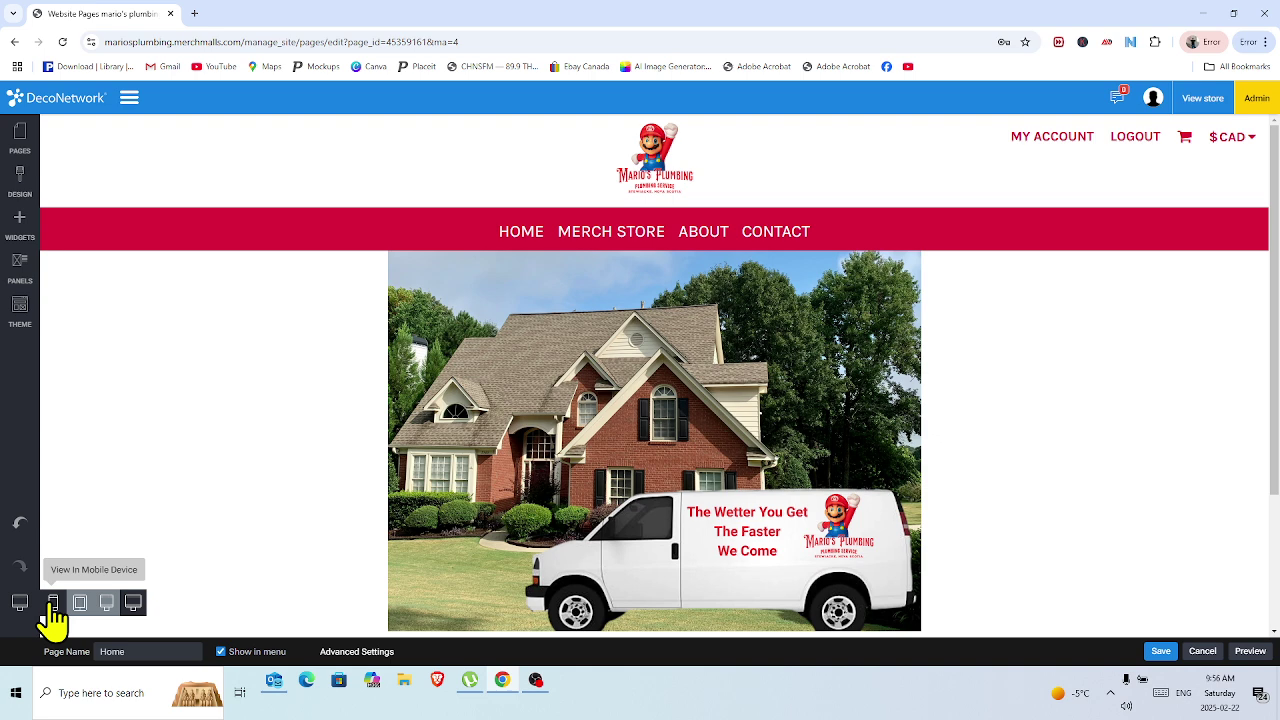
pyautogui.click(53, 603)
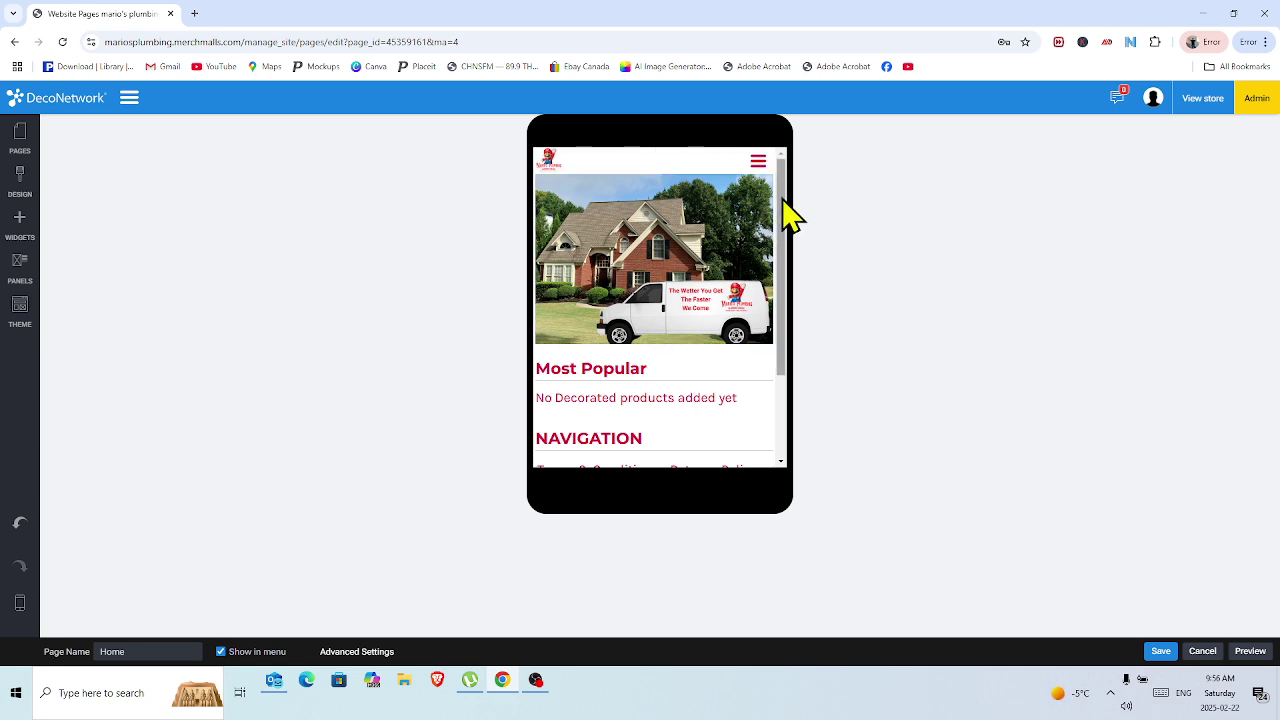
pyautogui.moveTo(780, 200); pyautogui.dragTo(775, 160)
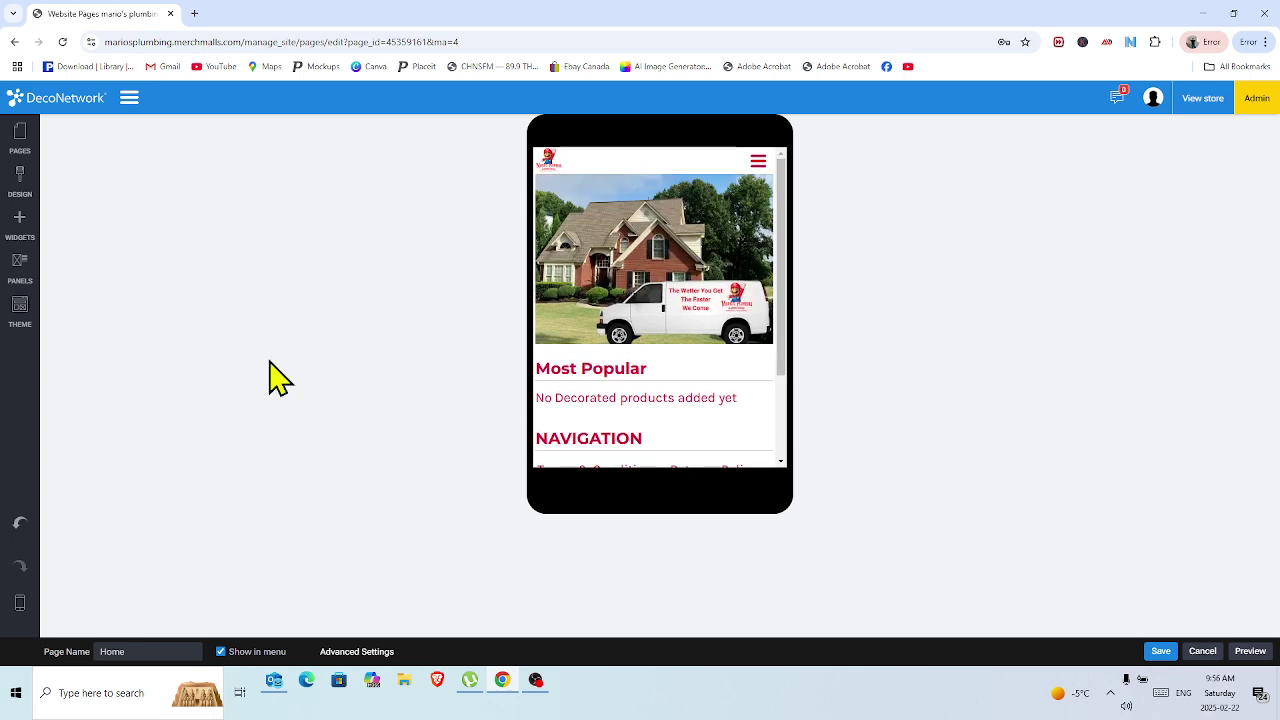
# Try stretching the banner image downward in the mobile view and check the page below it.
pyautogui.moveTo(22, 605)
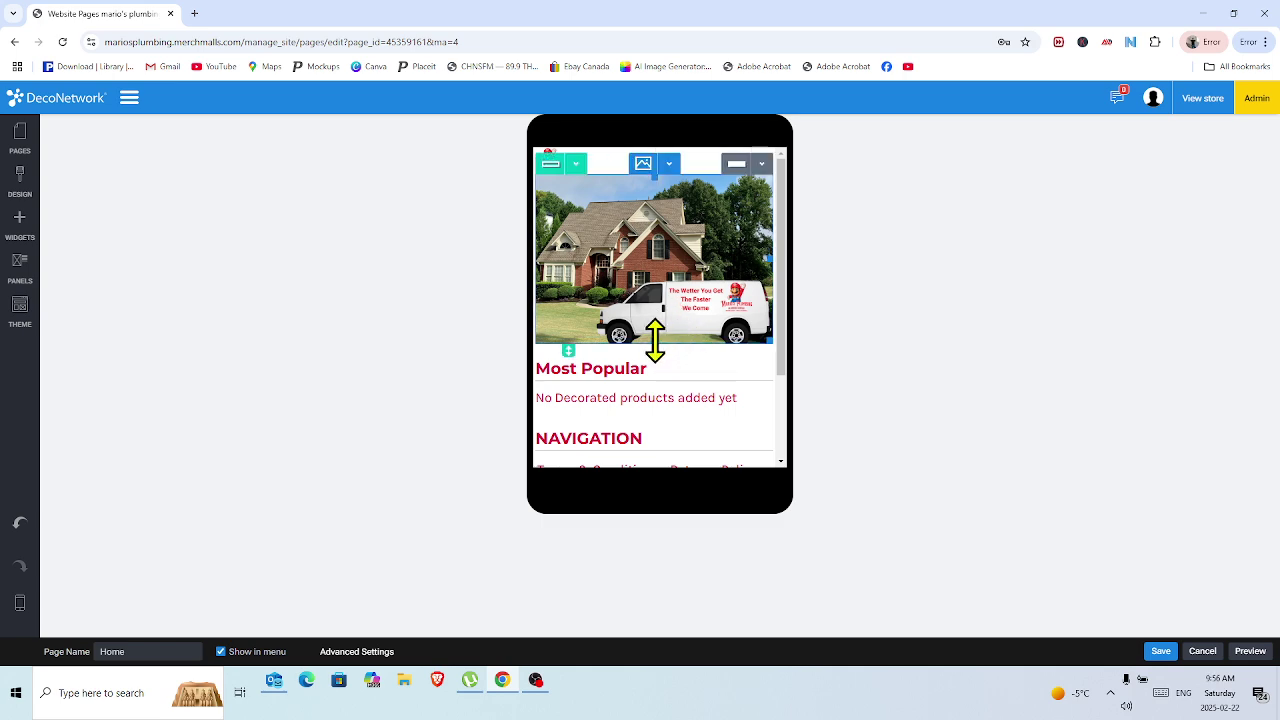
pyautogui.moveTo(655, 340); pyautogui.dragTo(686, 526)
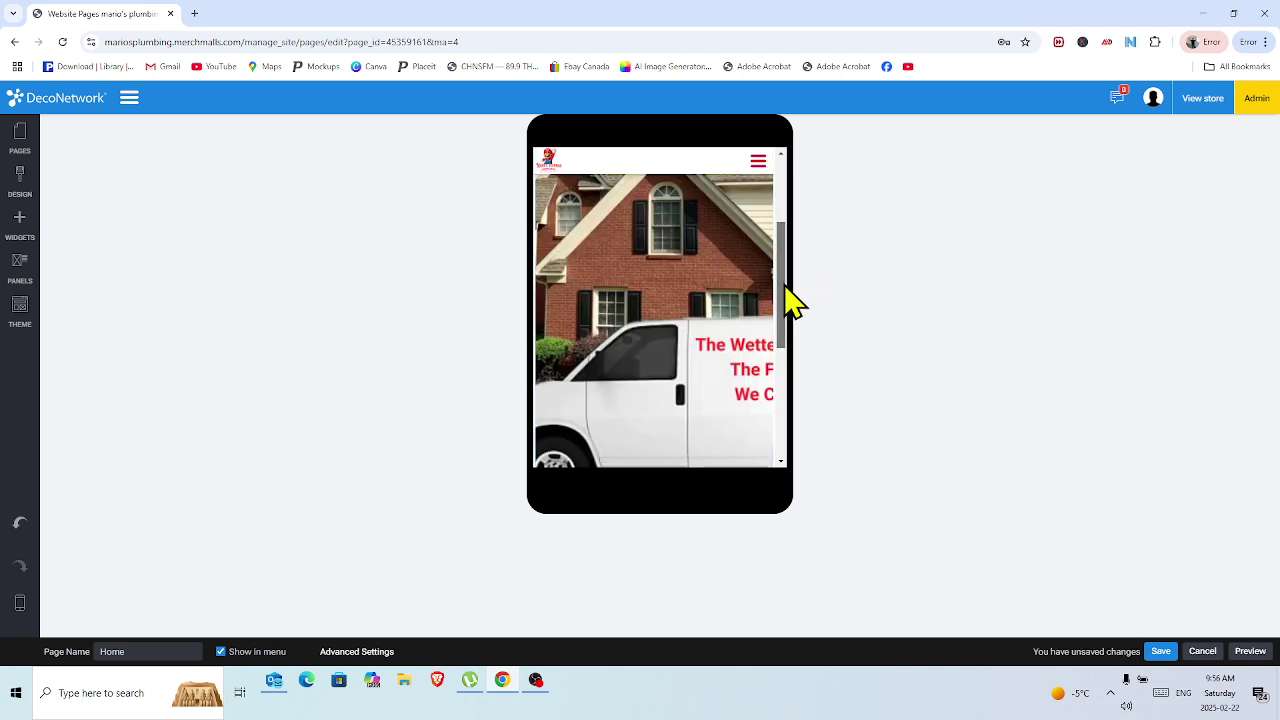
pyautogui.moveTo(785, 290); pyautogui.dragTo(800, 371)
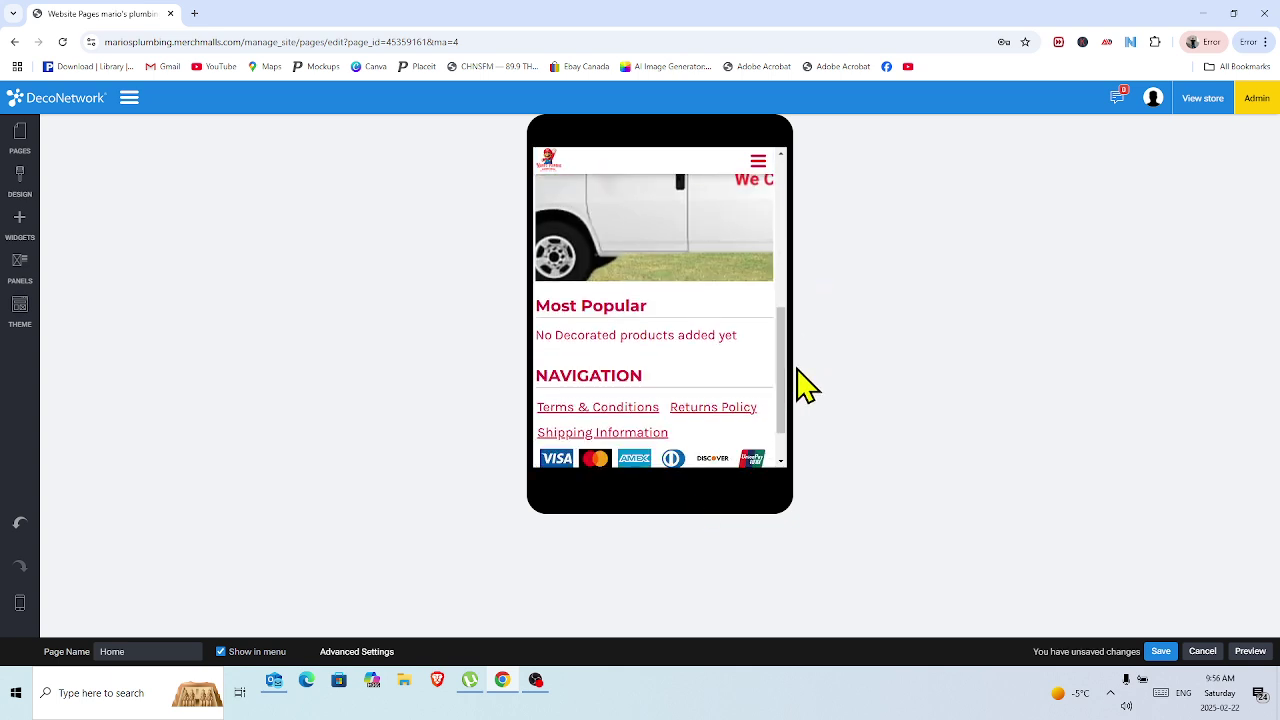
pyautogui.doubleClick(686, 215)
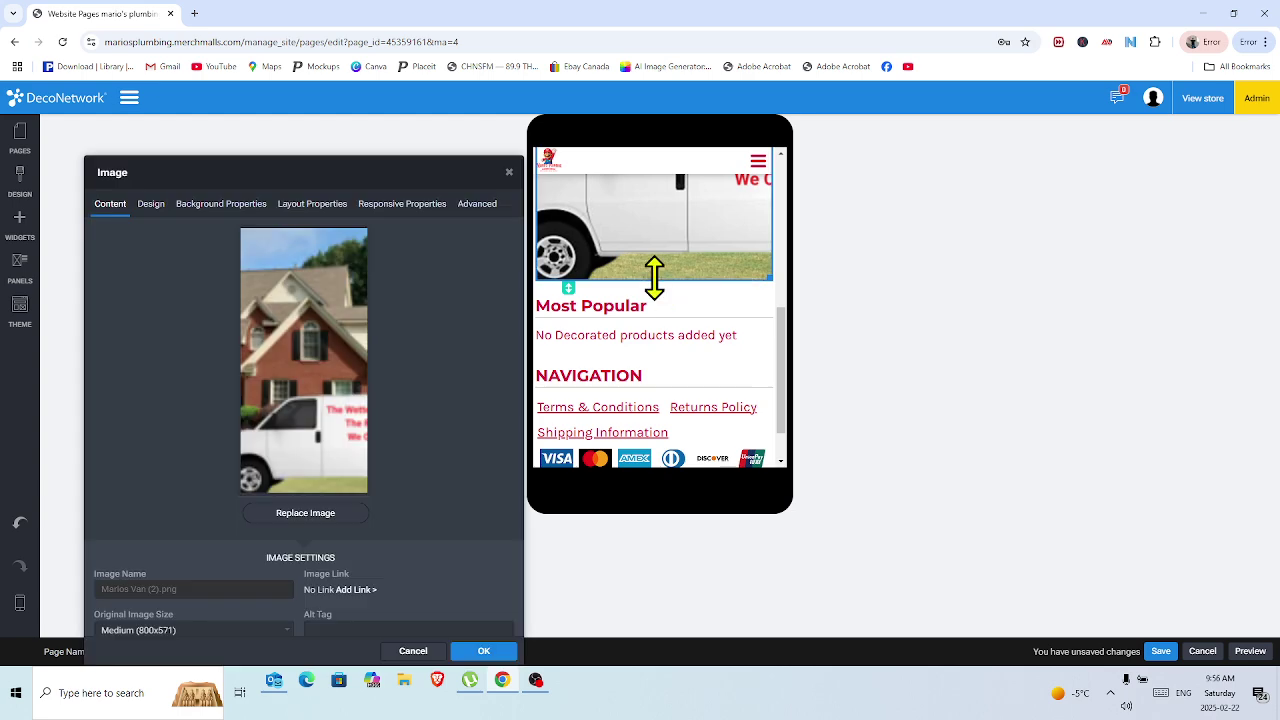
pyautogui.click(509, 173)
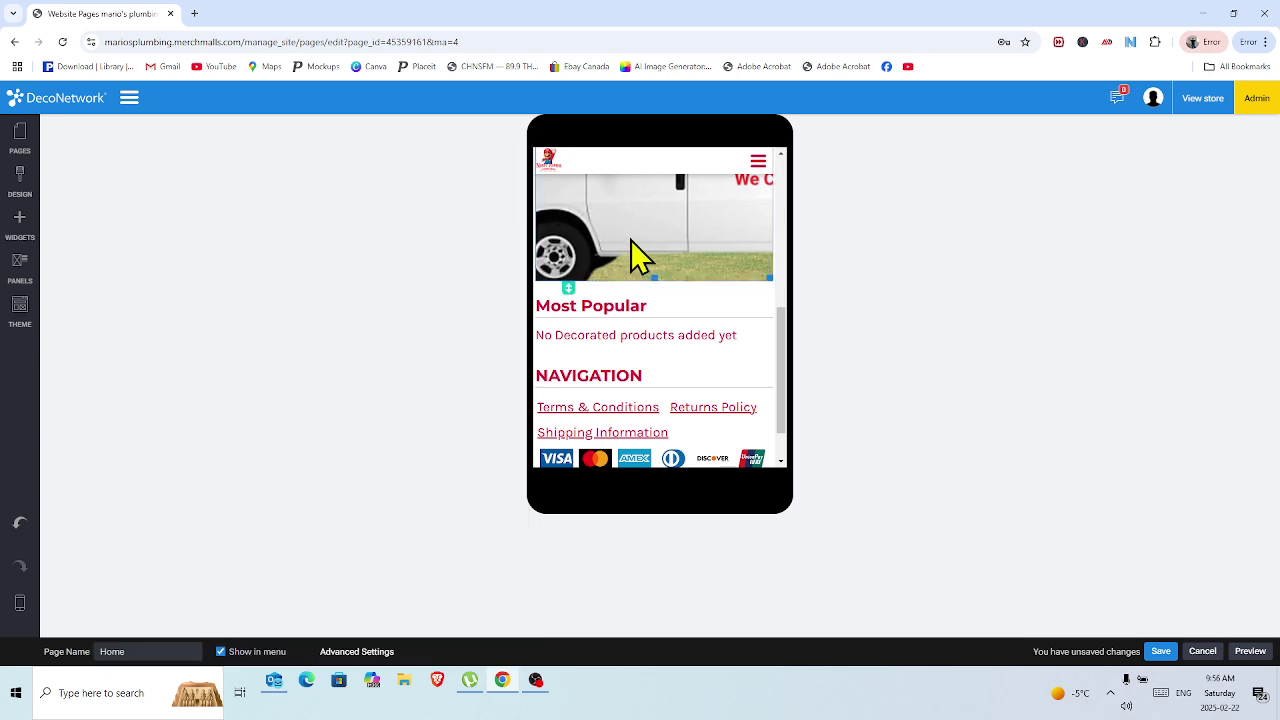
# Shrink the banner image in the mobile view so the whole house and van fit the screen width, and save the page.
pyautogui.moveTo(654, 278); pyautogui.dragTo(683, 355)
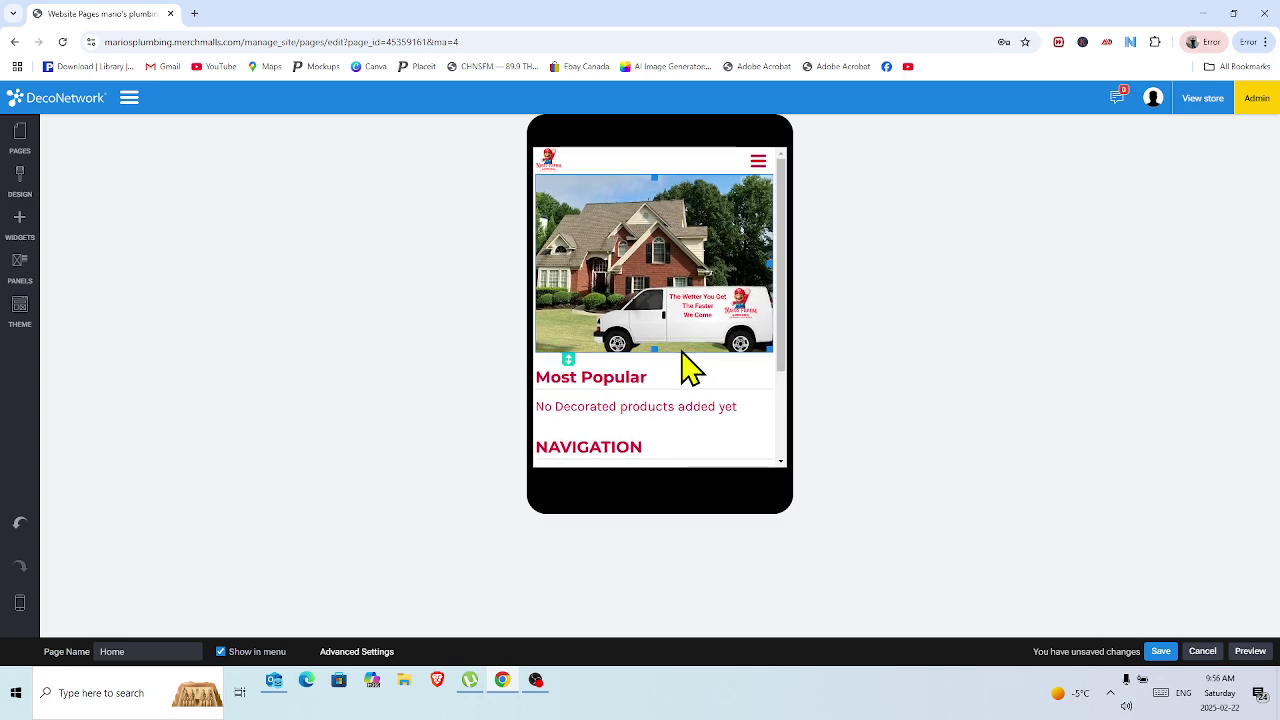
pyautogui.click(1161, 651)
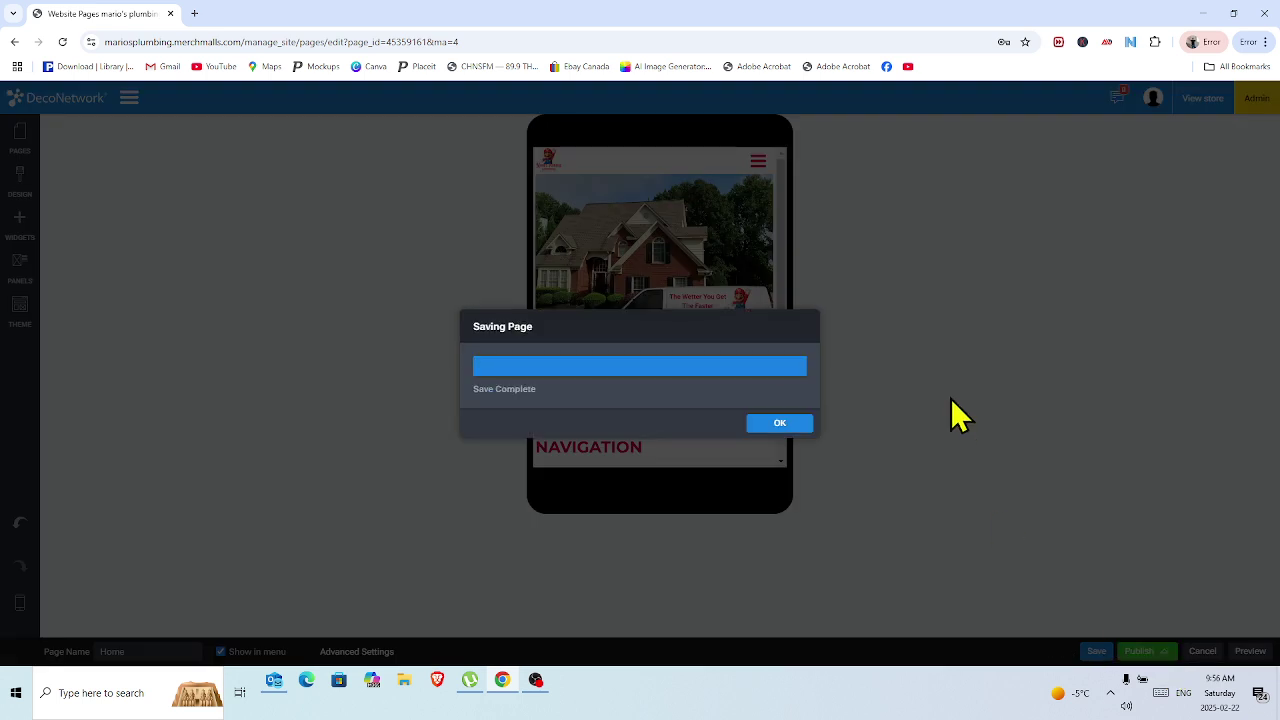
pyautogui.click(799, 428)
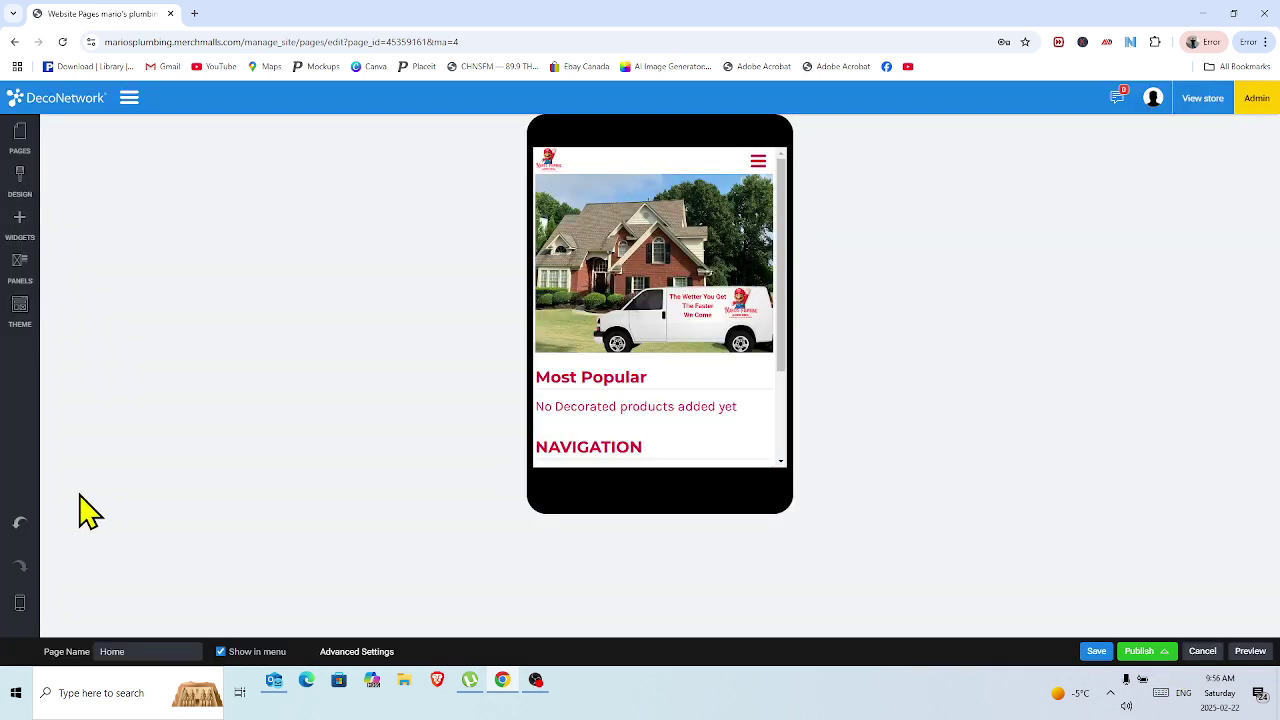
# Shrink the banner image in the tablet view to about half the page width so the house and van fit under the menu bar.
pyautogui.click(80, 606)
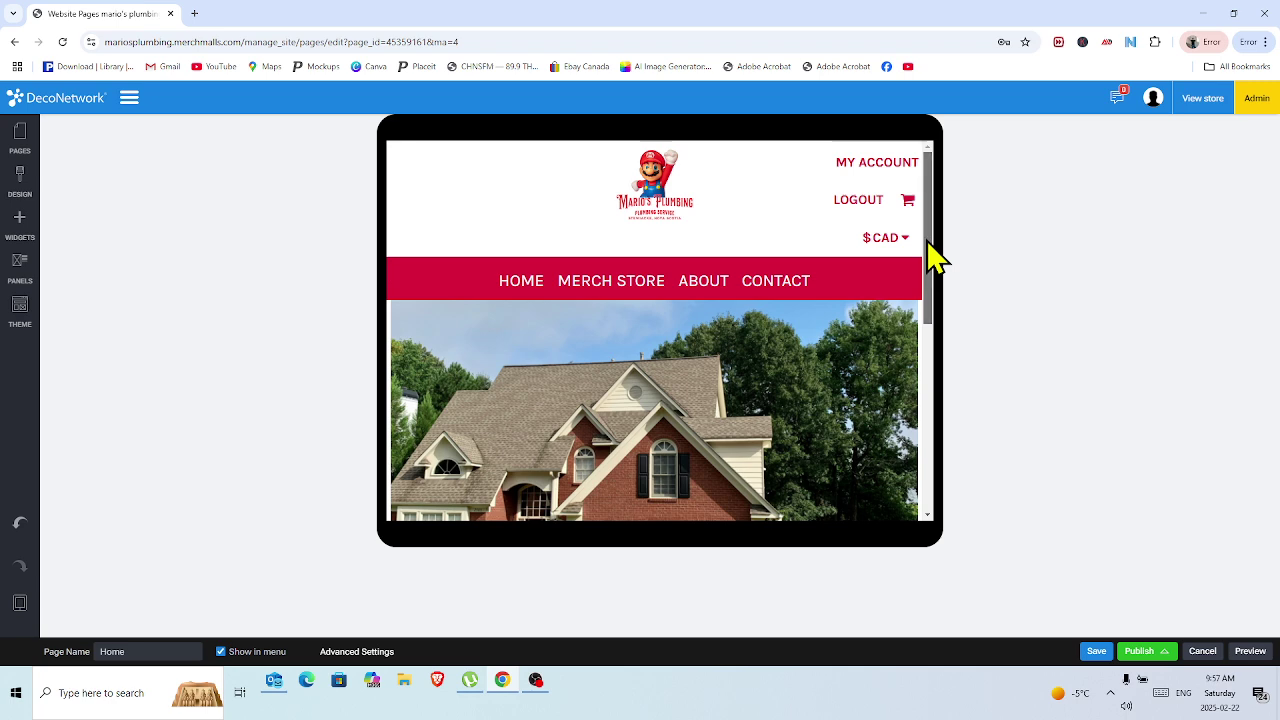
pyautogui.moveTo(926, 257); pyautogui.dragTo(937, 366)
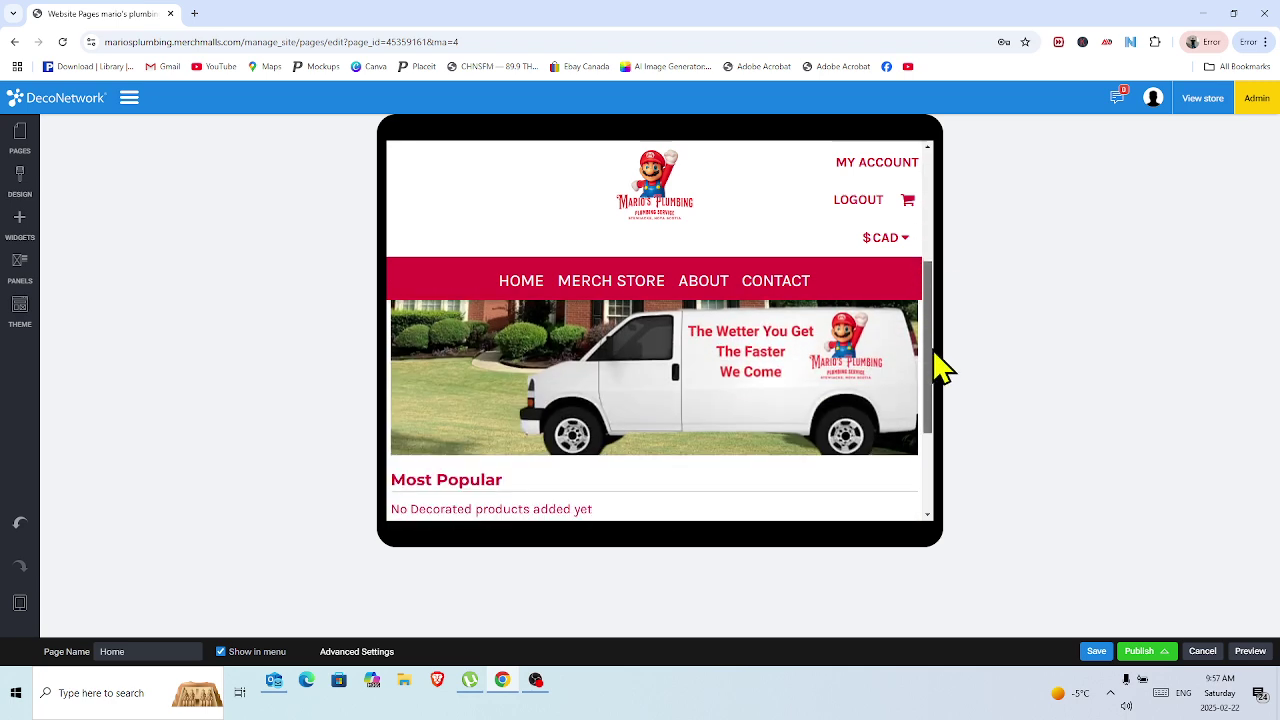
pyautogui.click(668, 403)
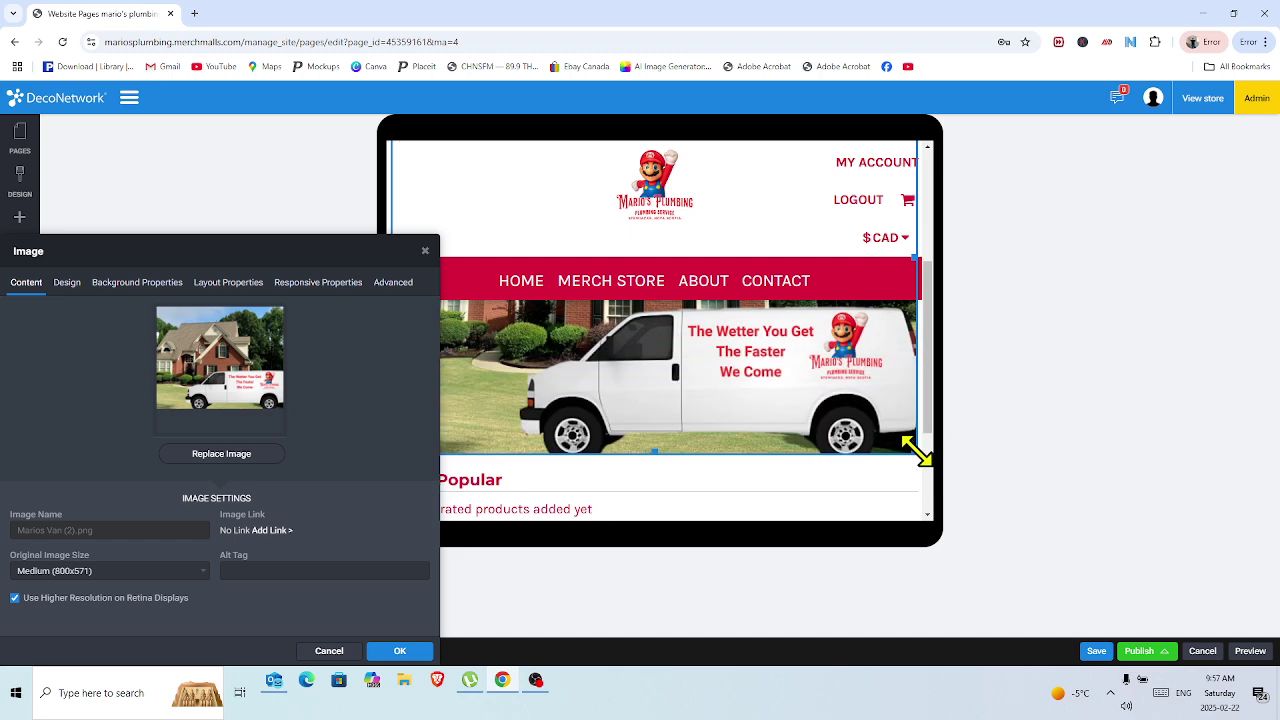
pyautogui.moveTo(916, 451); pyautogui.dragTo(826, 352)
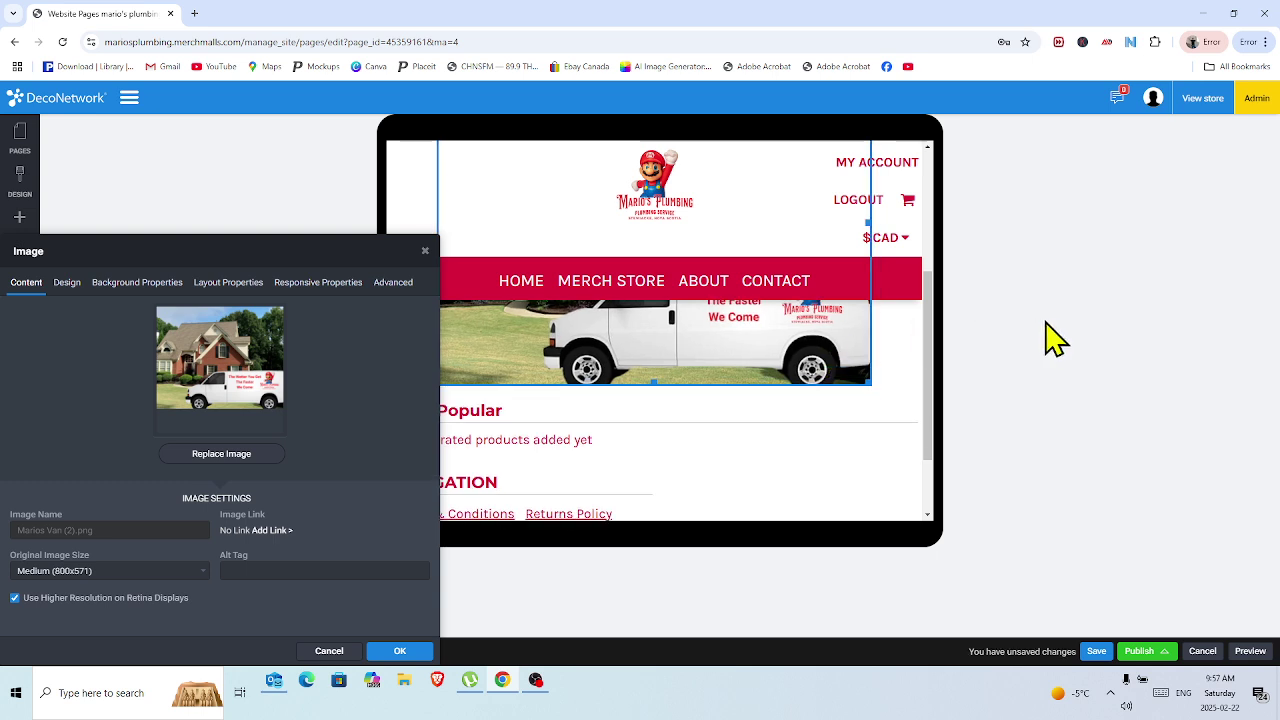
pyautogui.click(426, 250)
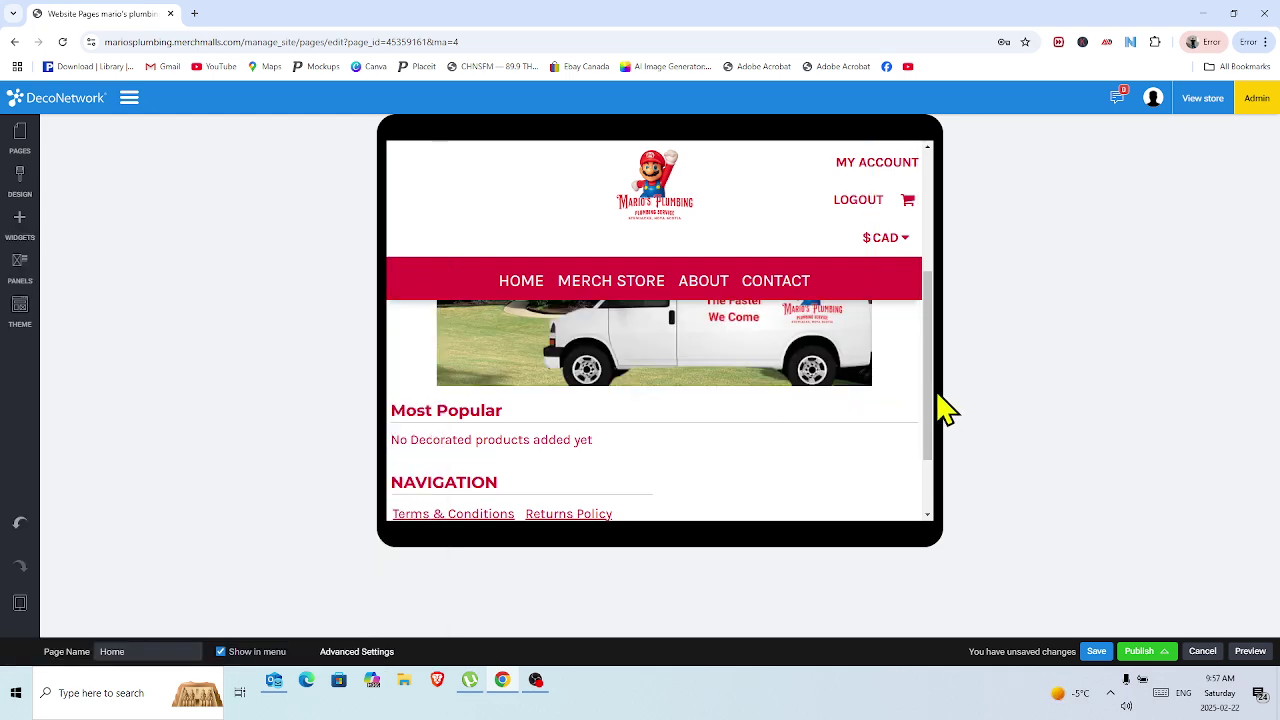
pyautogui.moveTo(932, 395); pyautogui.dragTo(927, 342)
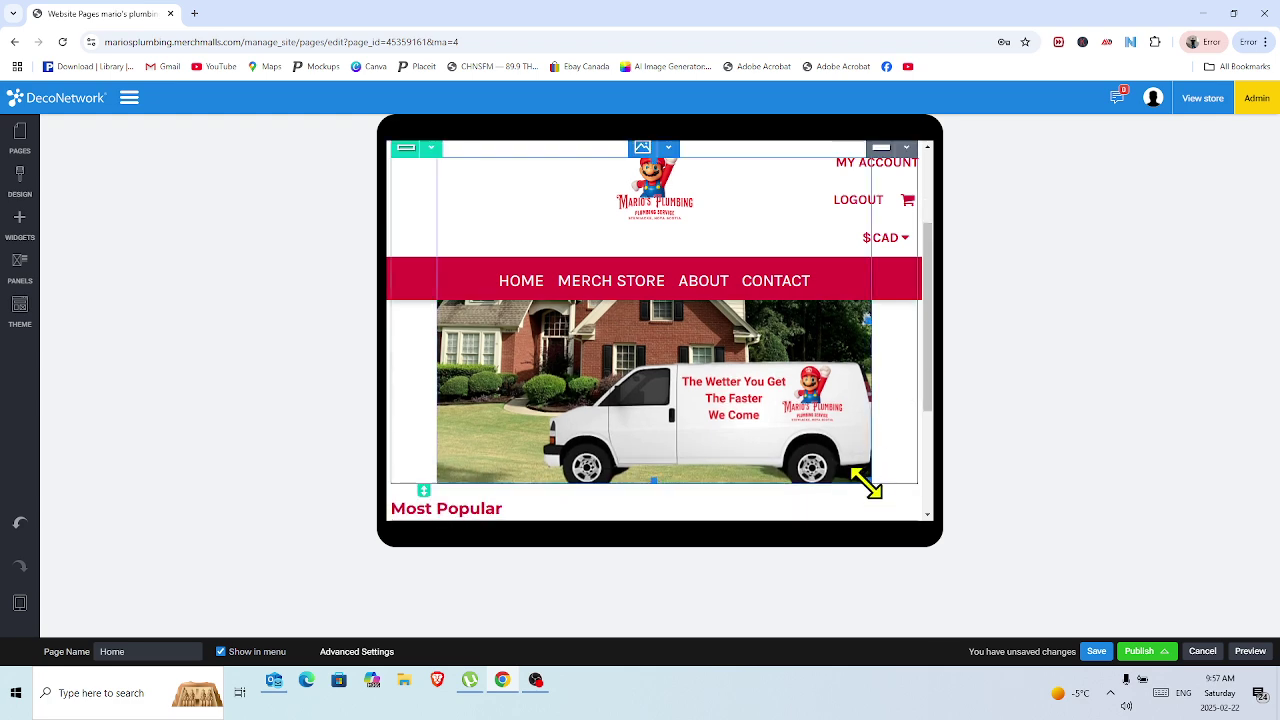
pyautogui.moveTo(866, 484); pyautogui.dragTo(826, 429)
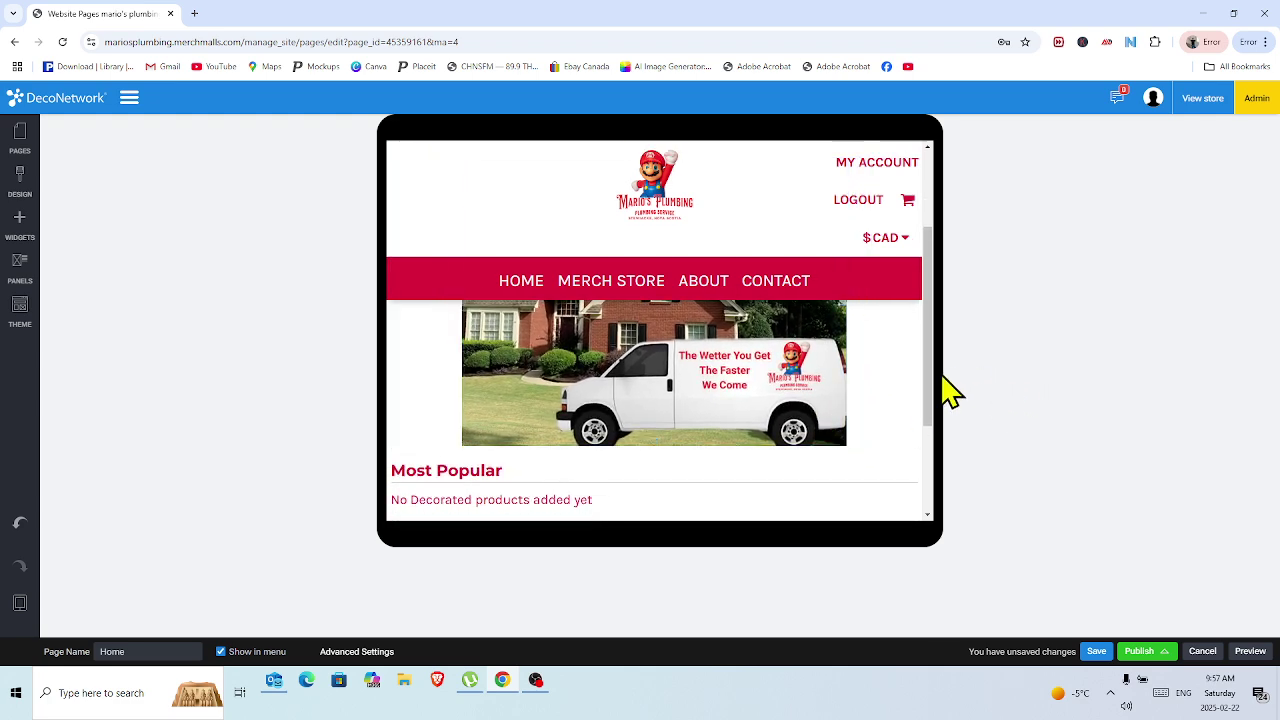
pyautogui.moveTo(931, 391)
pyautogui.mouseDown()
pyautogui.moveTo(923, 320)
pyautogui.moveTo(934, 390)
pyautogui.mouseUp()
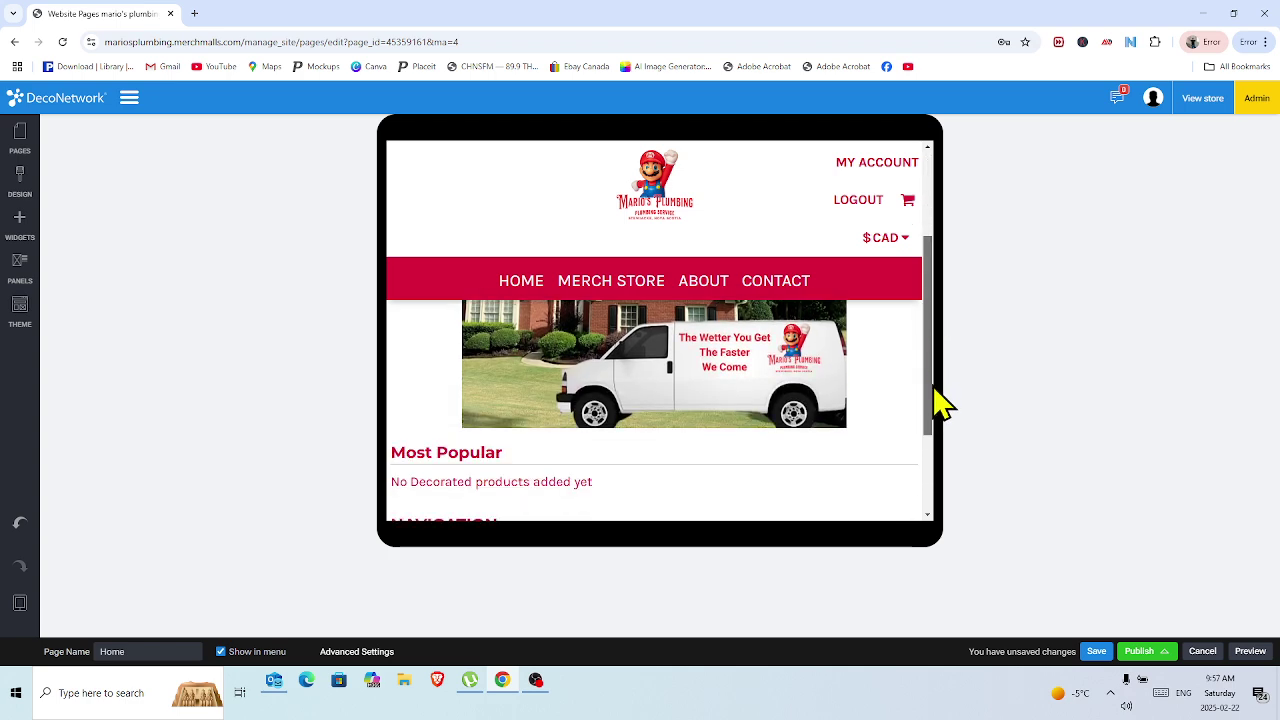
pyautogui.moveTo(848, 428); pyautogui.dragTo(808, 372)
pyautogui.moveTo(928, 366); pyautogui.dragTo(923, 291)
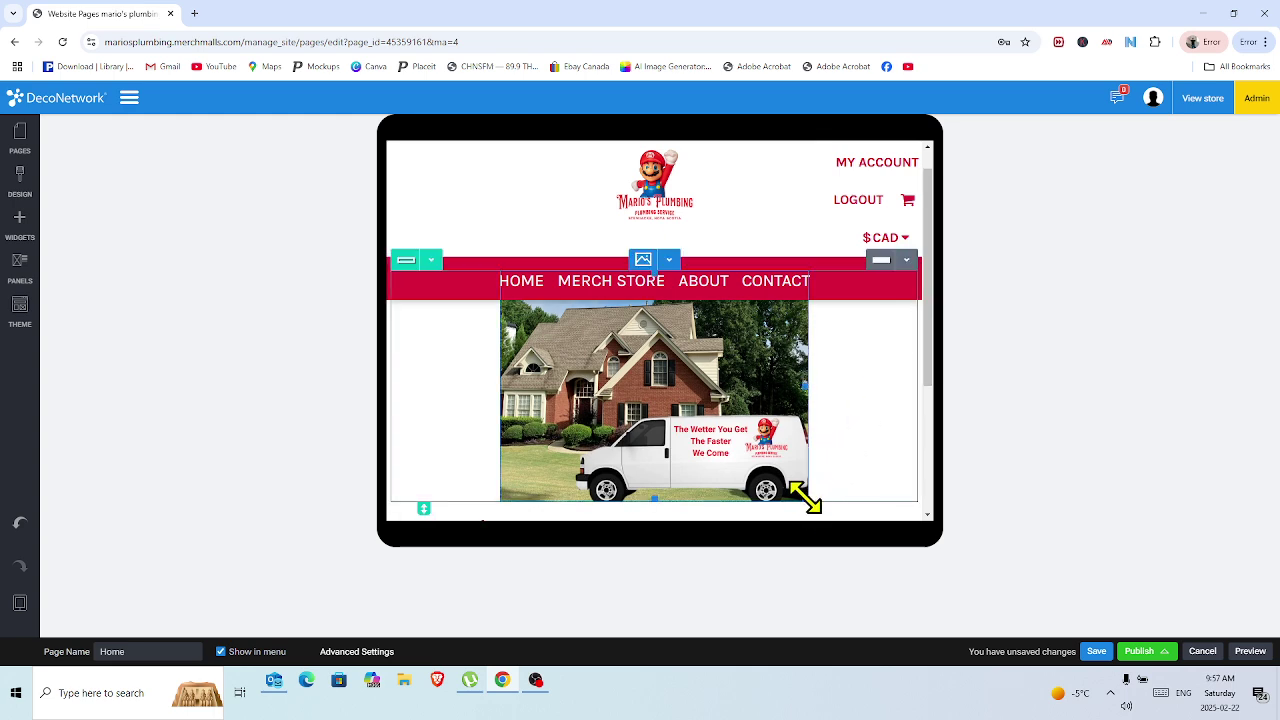
pyautogui.moveTo(806, 497); pyautogui.dragTo(802, 493)
pyautogui.moveTo(805, 505); pyautogui.dragTo(791, 494)
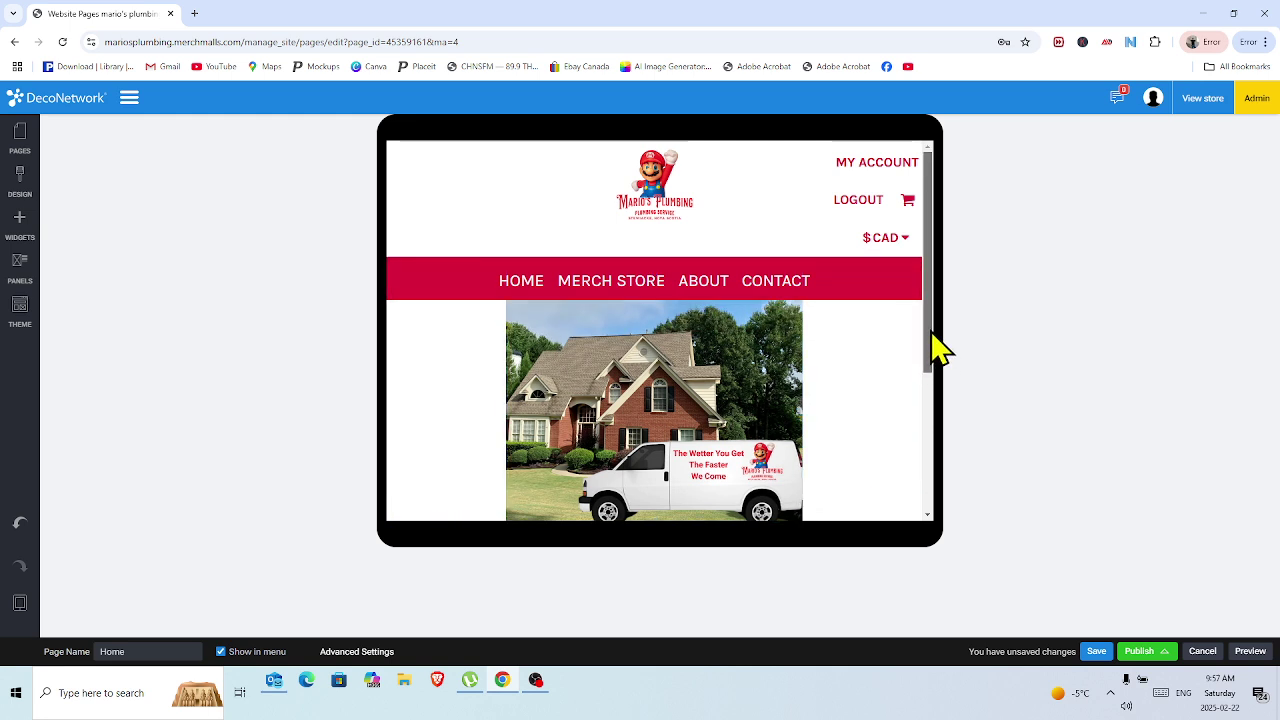
# Save the Home page and publish the website with the tablet-sized banner.
pyautogui.click(1097, 651)
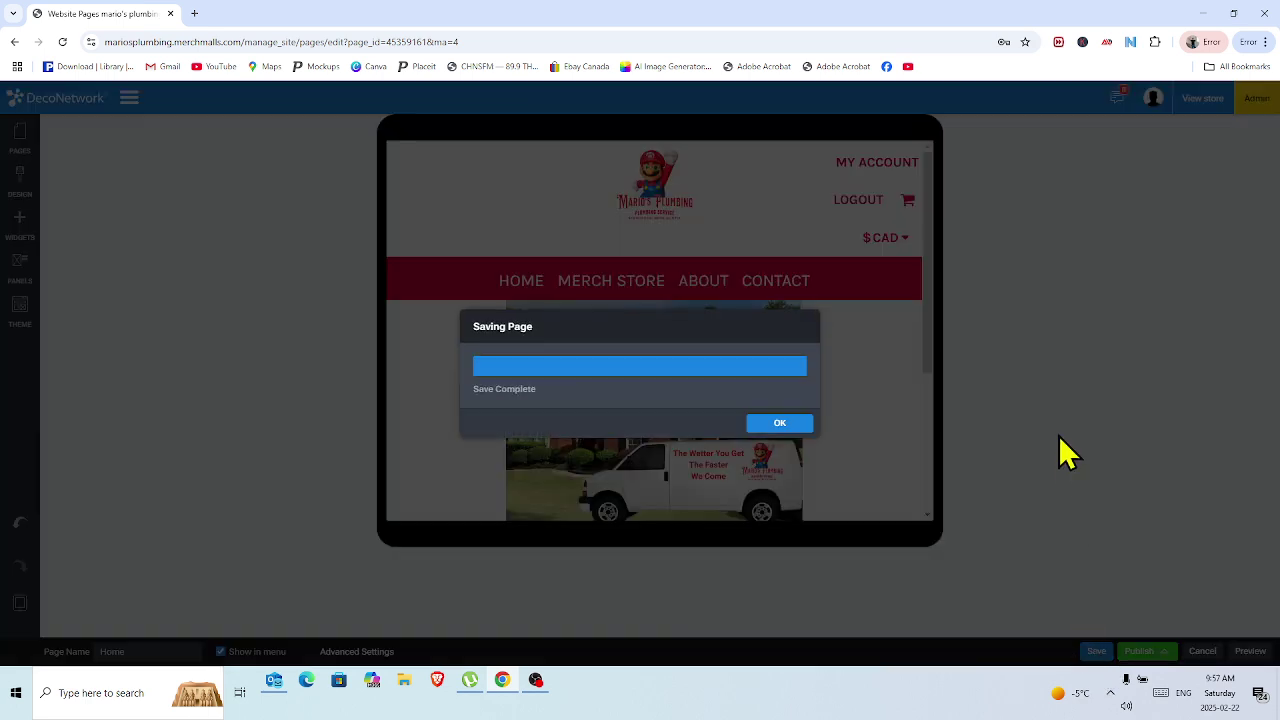
pyautogui.click(772, 425)
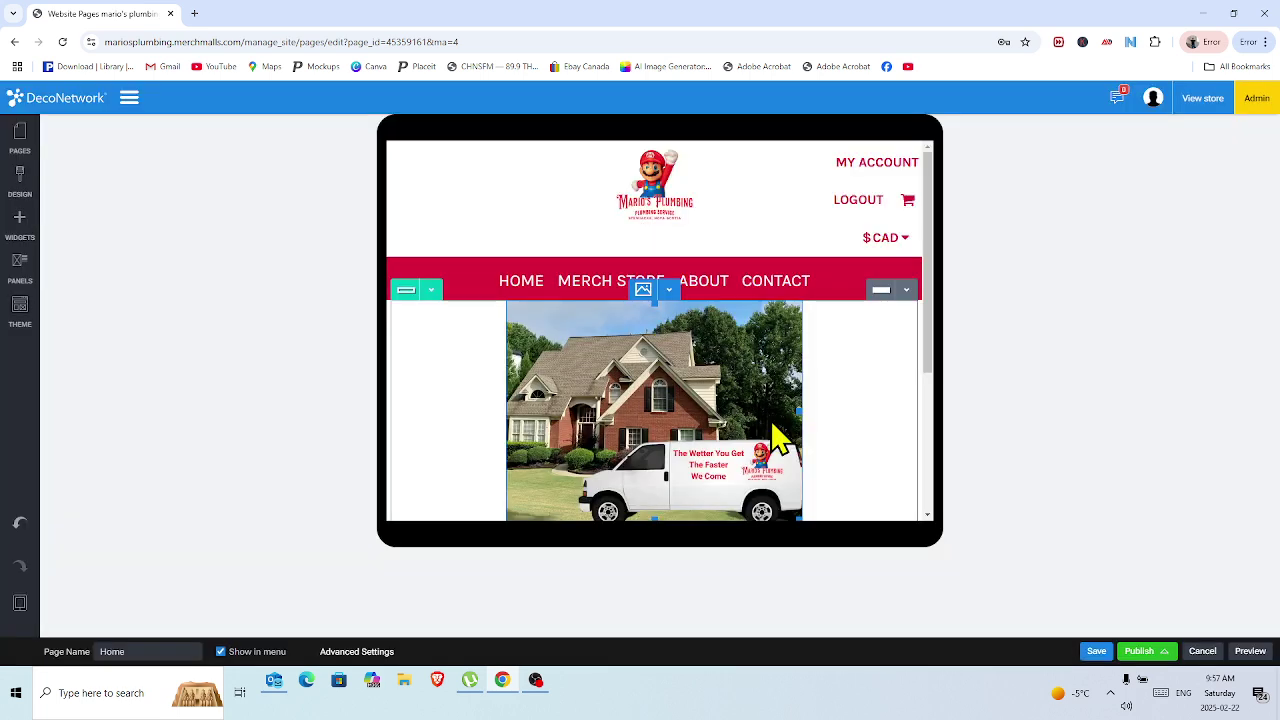
pyautogui.click(1140, 651)
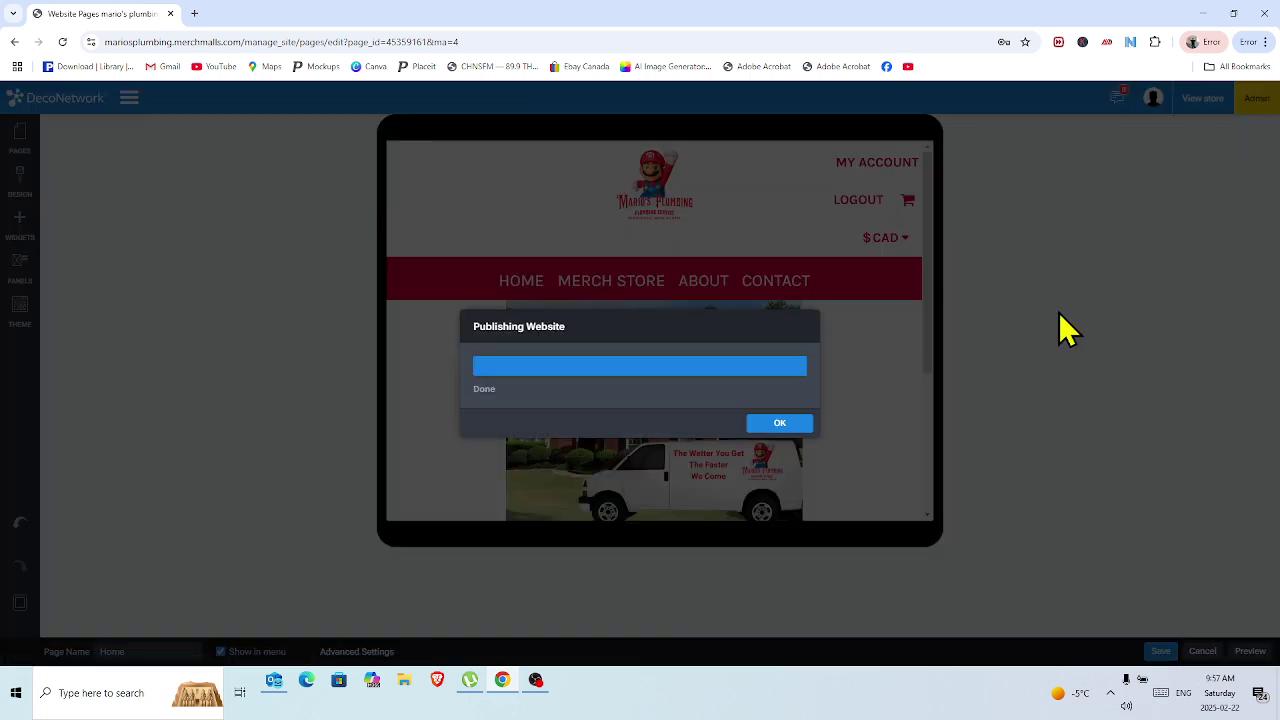
pyautogui.click(783, 425)
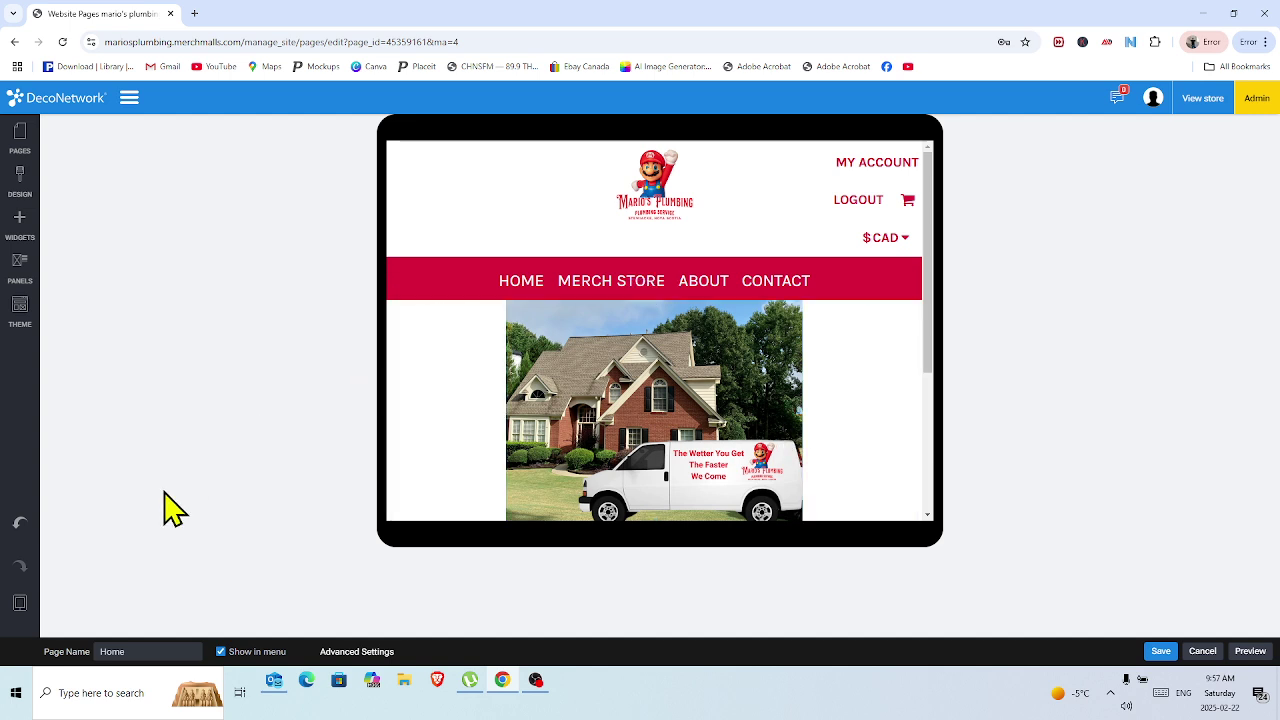
# Enlarge the banner image in the mobile view to nearly the full screen width, and save and publish the page.
pyautogui.click(53, 603)
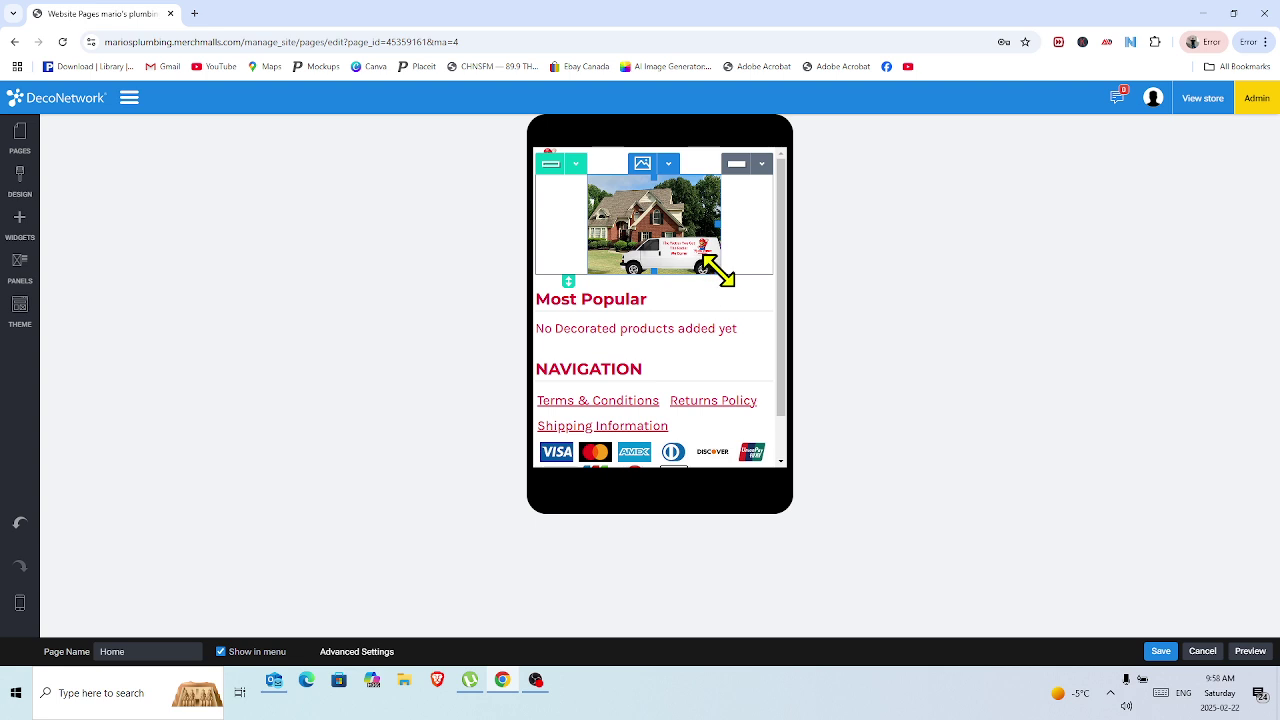
pyautogui.moveTo(722, 272); pyautogui.dragTo(760, 341)
pyautogui.click(1161, 651)
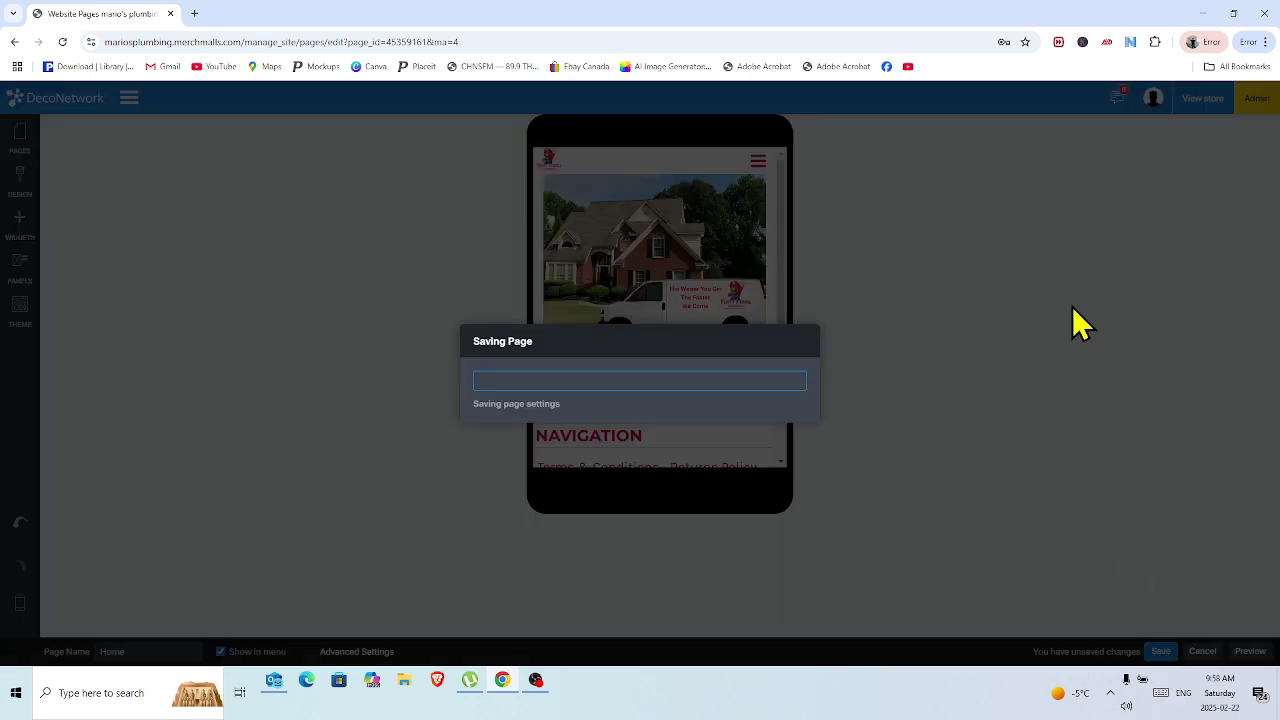
pyautogui.click(778, 424)
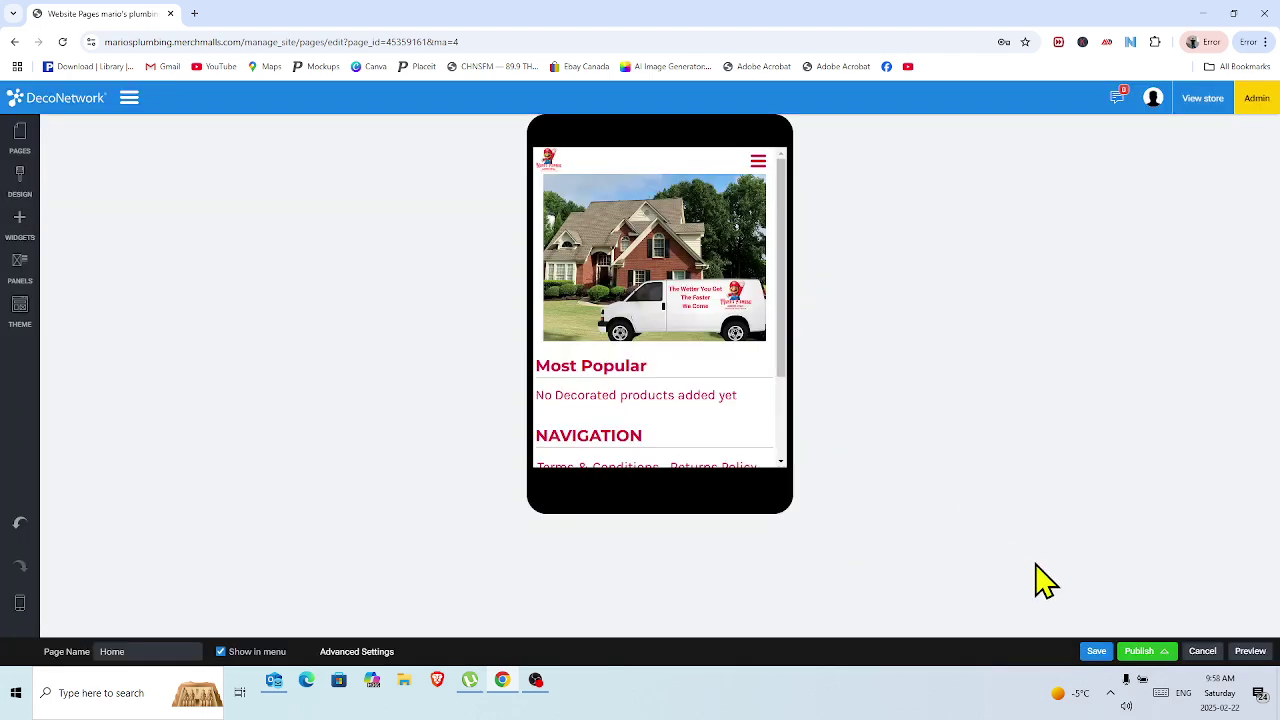
pyautogui.click(1137, 652)
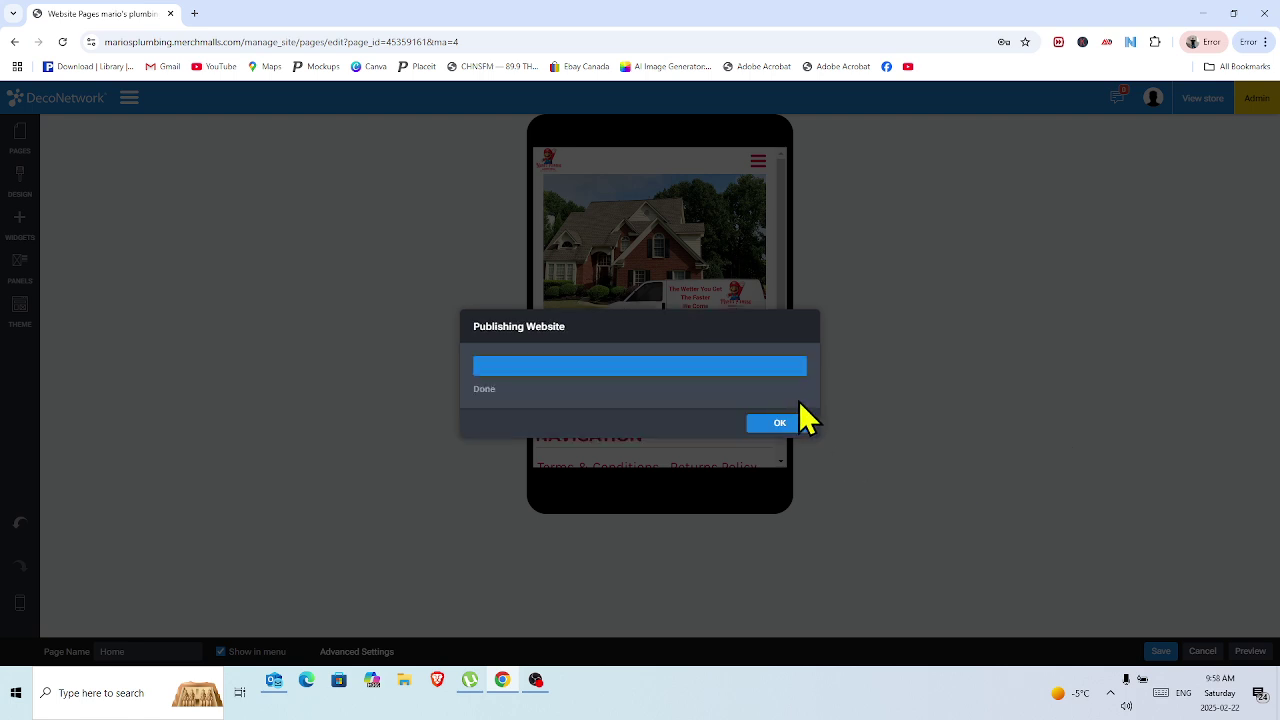
pyautogui.click(786, 424)
# Recheck the tablet view and shrink the banner image in the monitor view so the whole picture fits above the Most Popular heading.
pyautogui.click(20, 603)
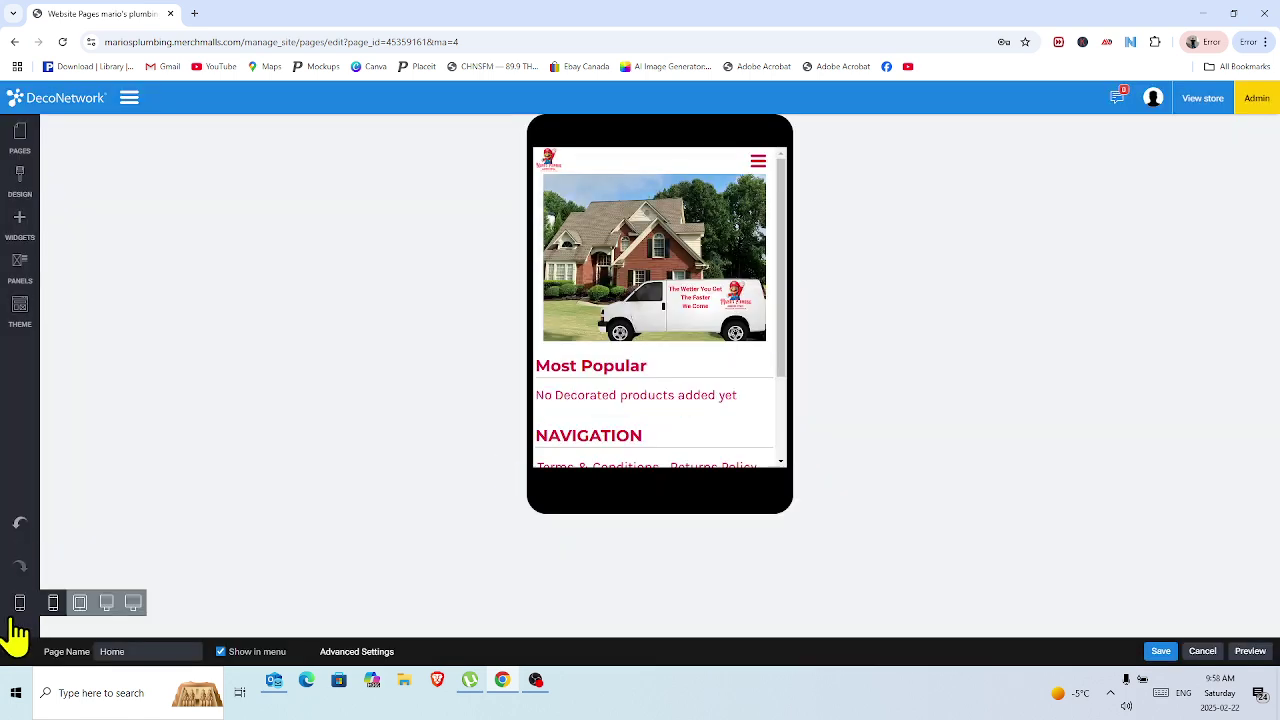
pyautogui.click(80, 604)
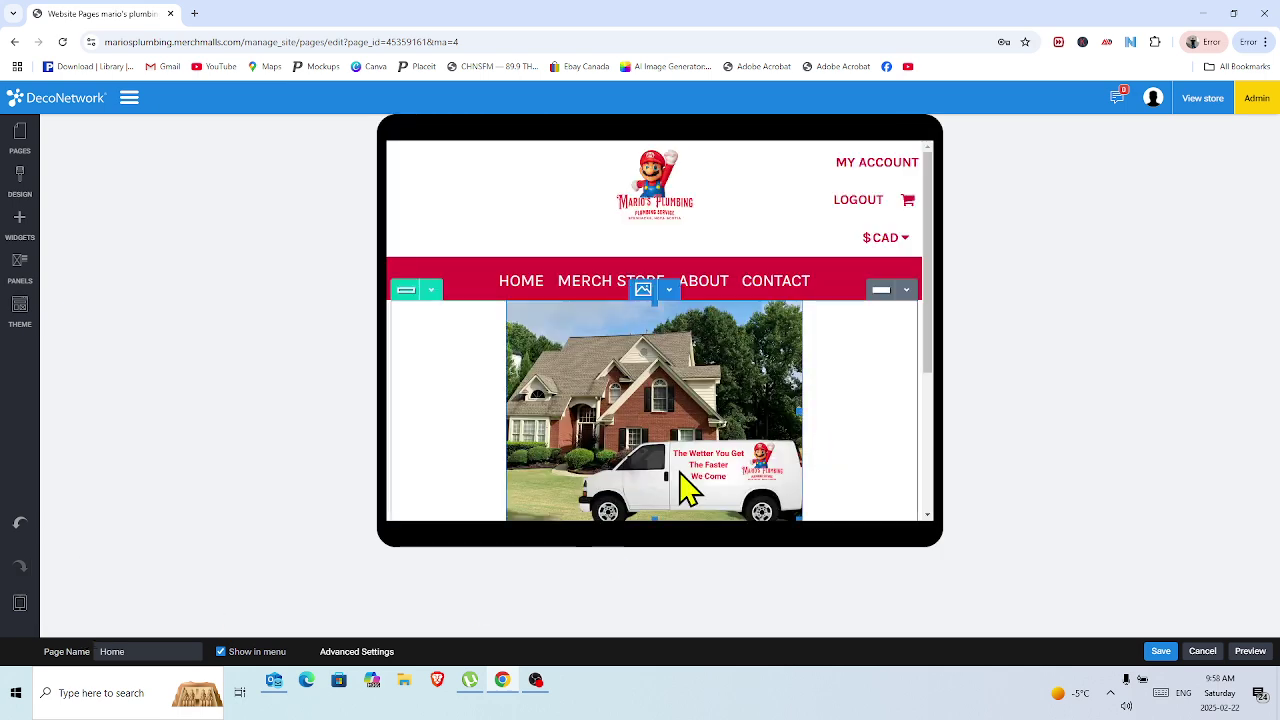
pyautogui.click(20, 604)
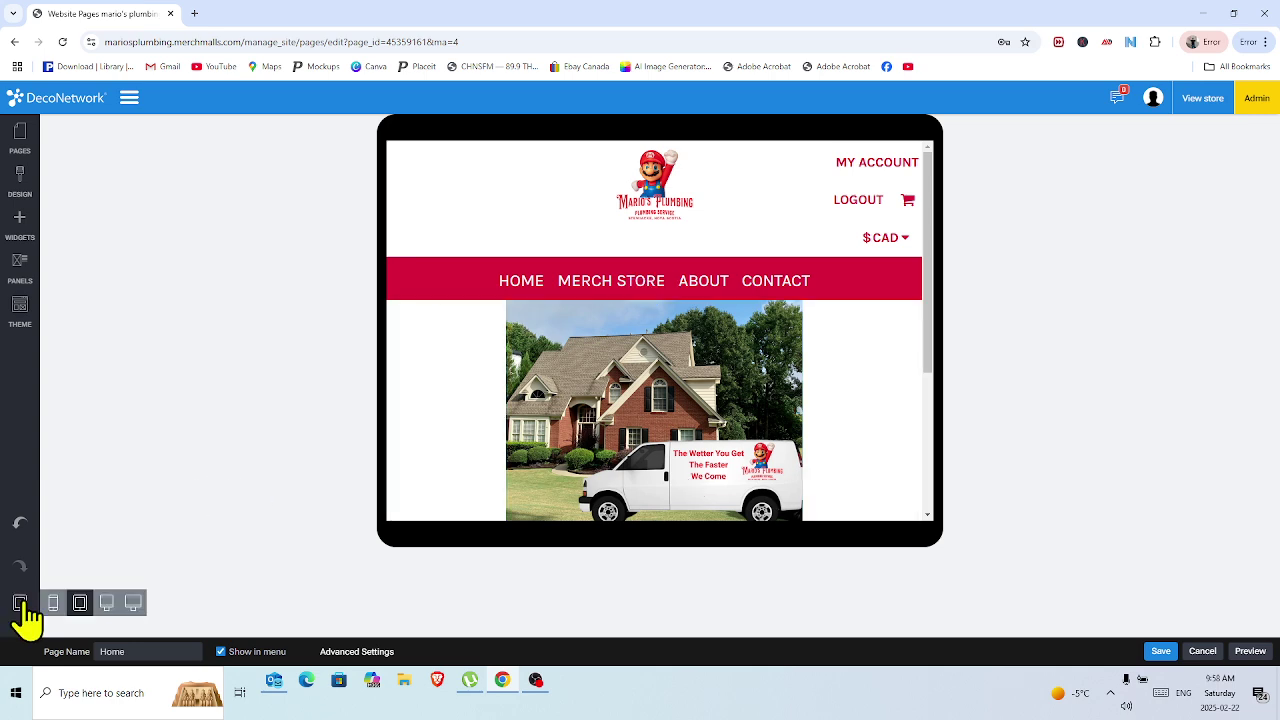
pyautogui.click(107, 603)
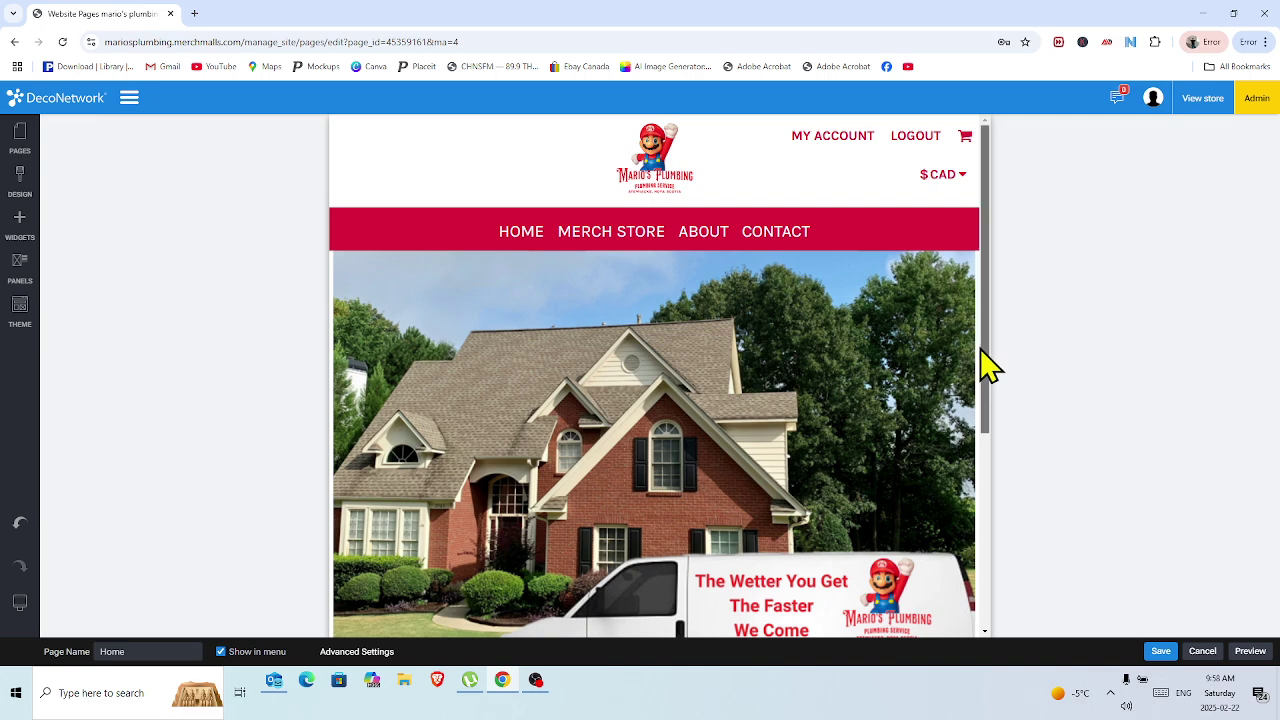
pyautogui.moveTo(985, 365); pyautogui.dragTo(1011, 457)
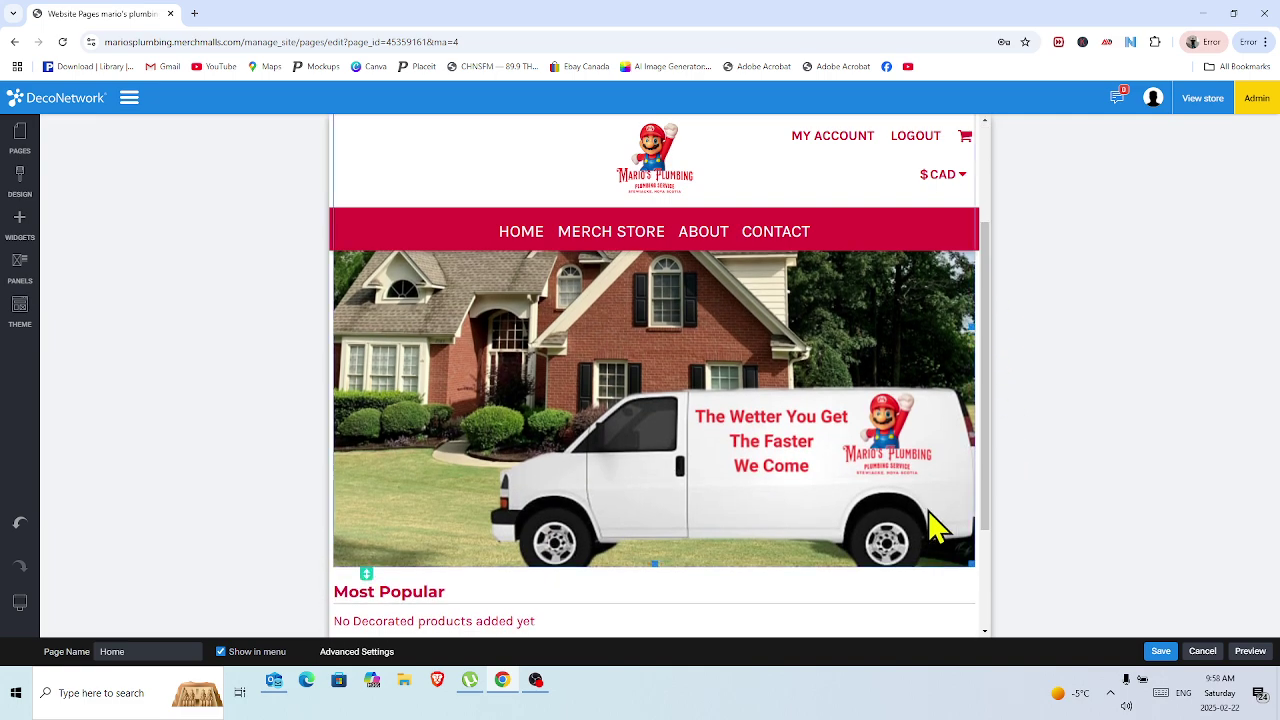
pyautogui.click(899, 497)
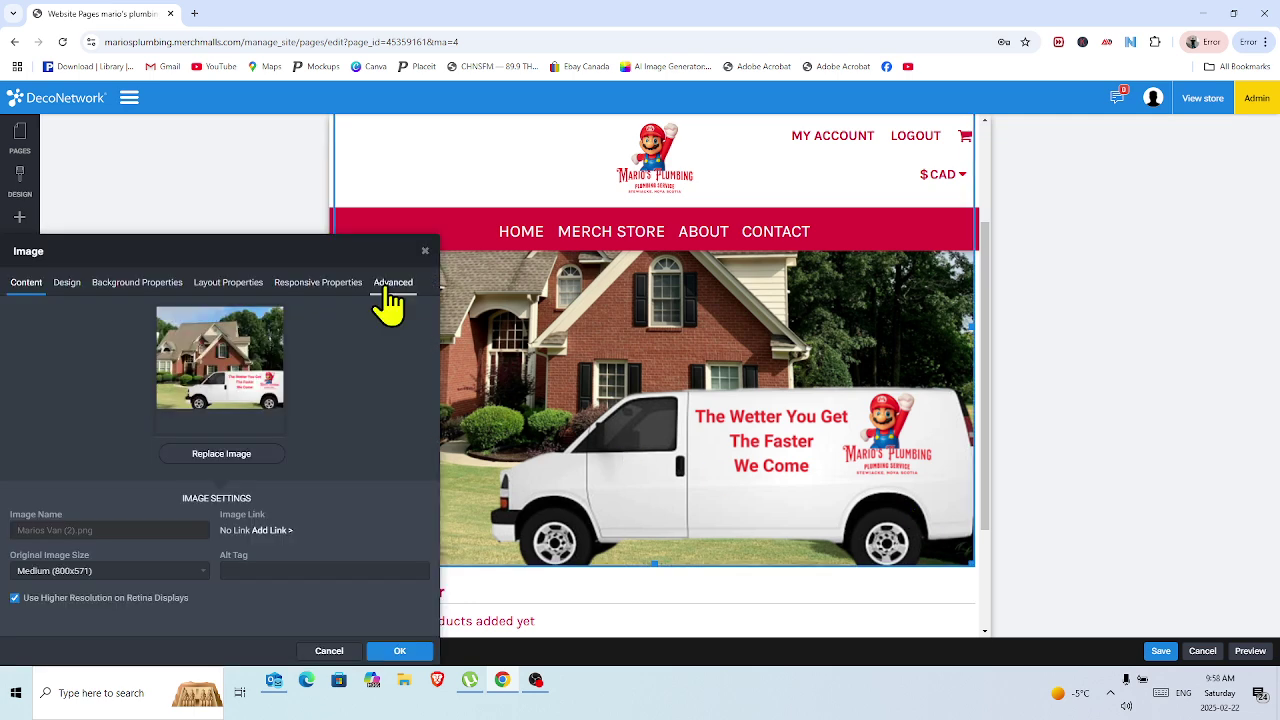
pyautogui.click(424, 251)
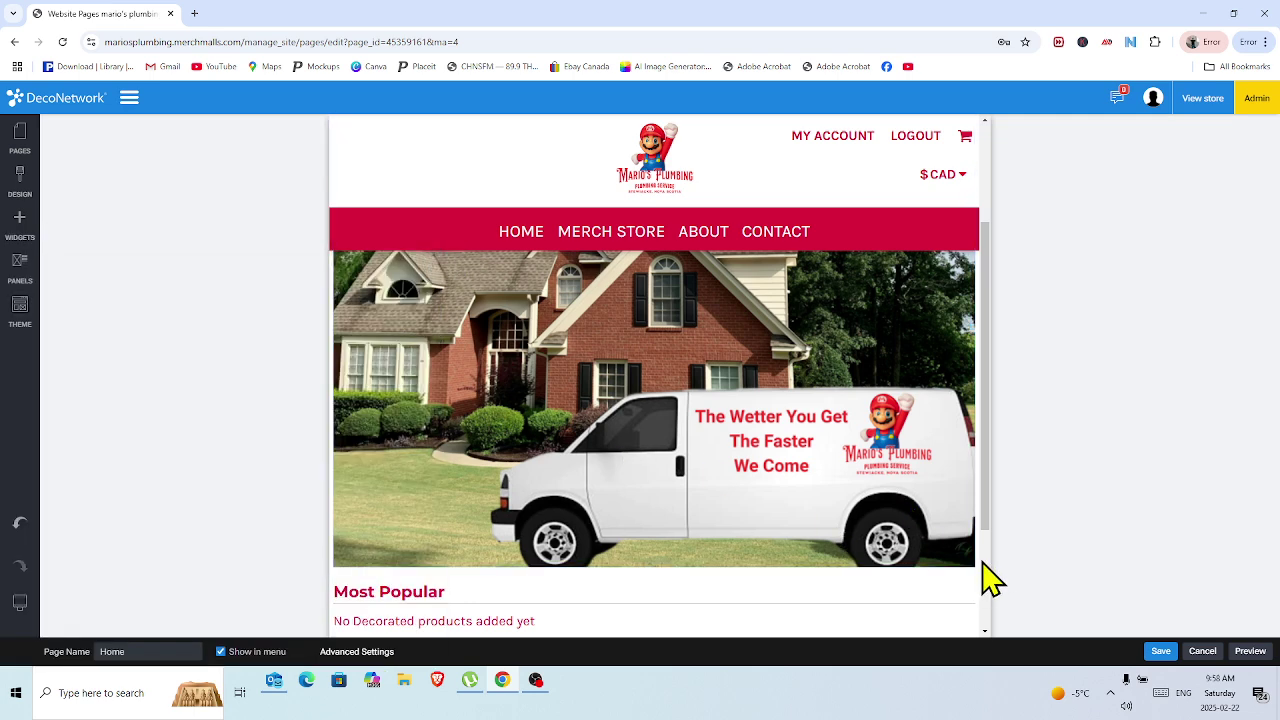
pyautogui.moveTo(968, 563); pyautogui.dragTo(737, 283)
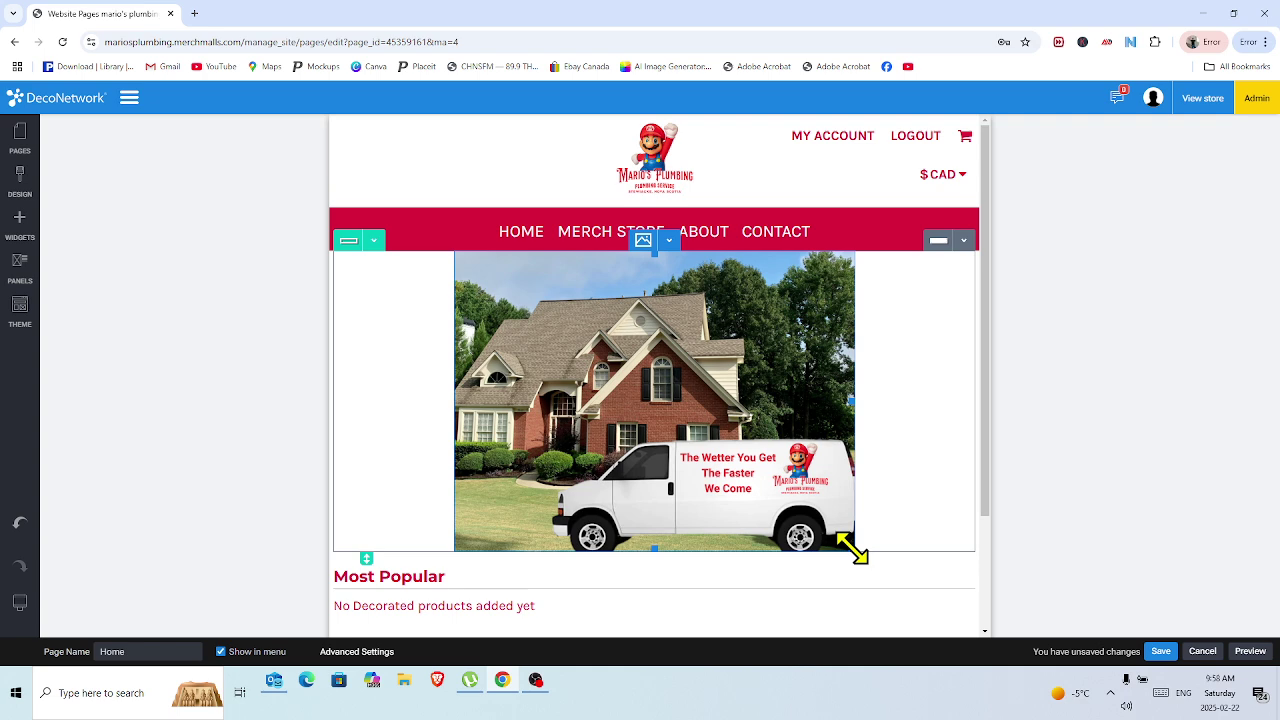
pyautogui.moveTo(850, 548); pyautogui.dragTo(880, 594)
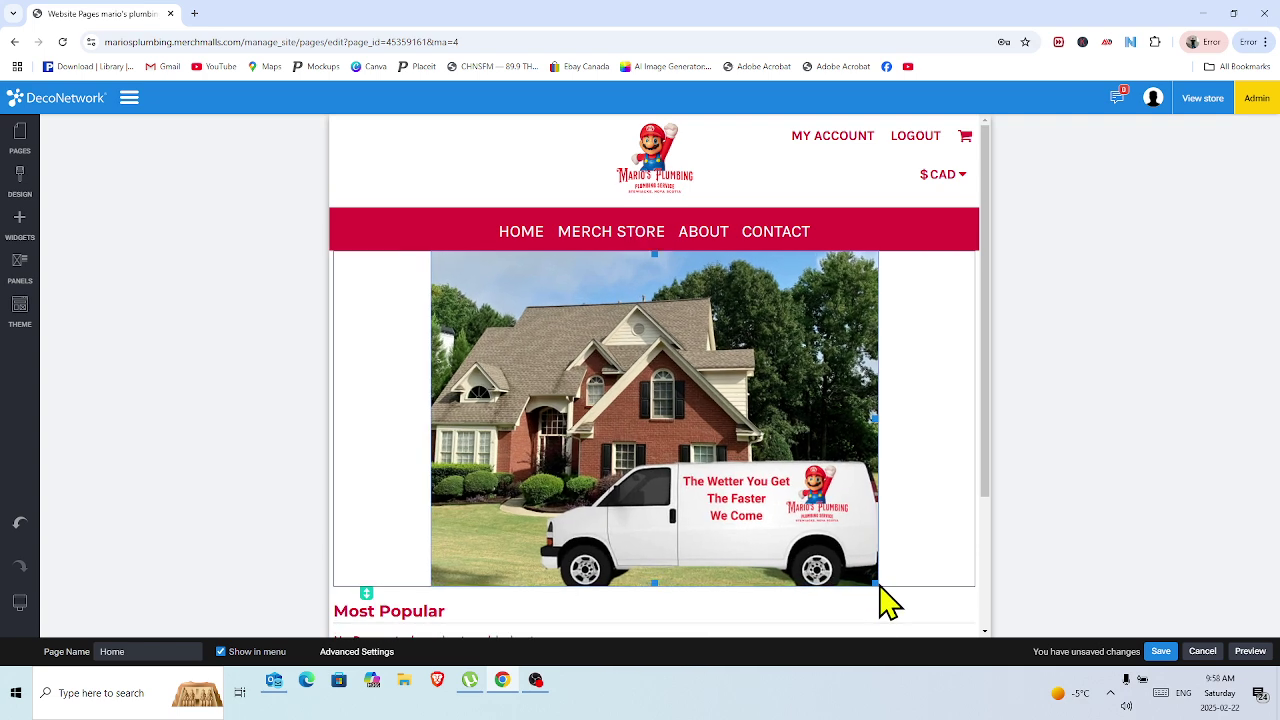
# Save the Home page and publish the website with the monitor-sized banner.
pyautogui.click(1160, 651)
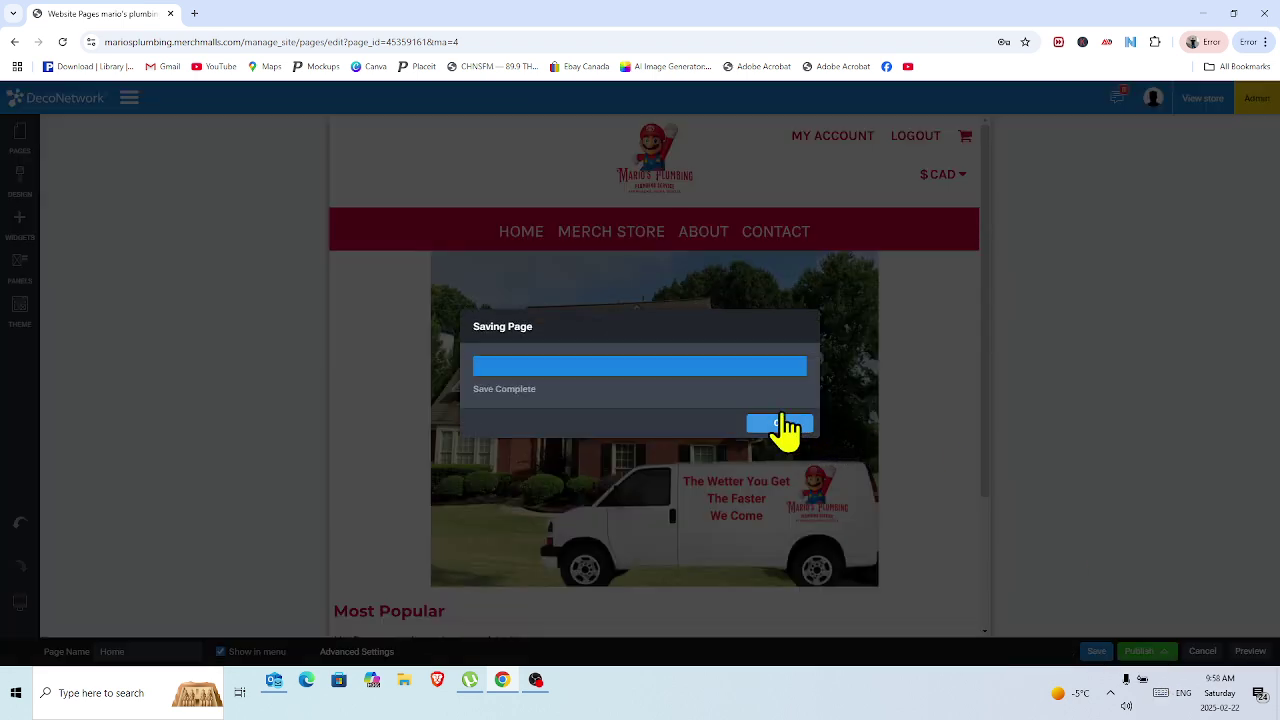
pyautogui.click(780, 426)
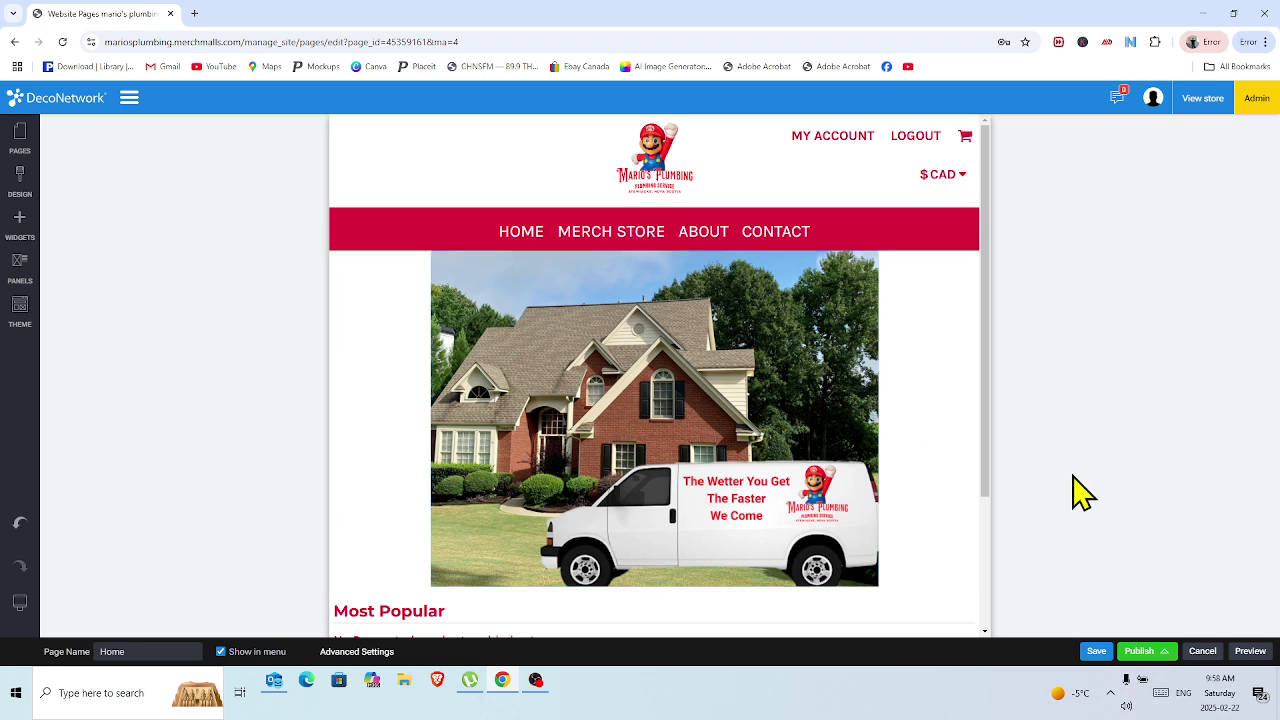
pyautogui.click(1139, 653)
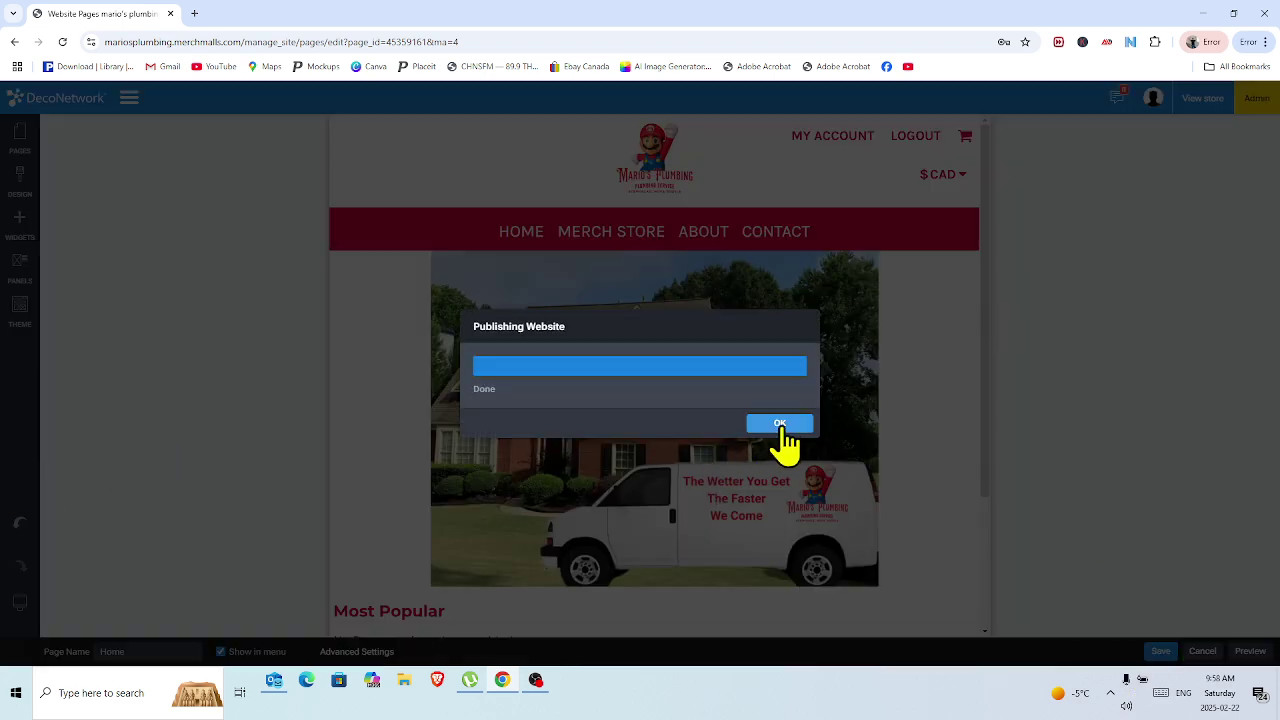
pyautogui.click(782, 428)
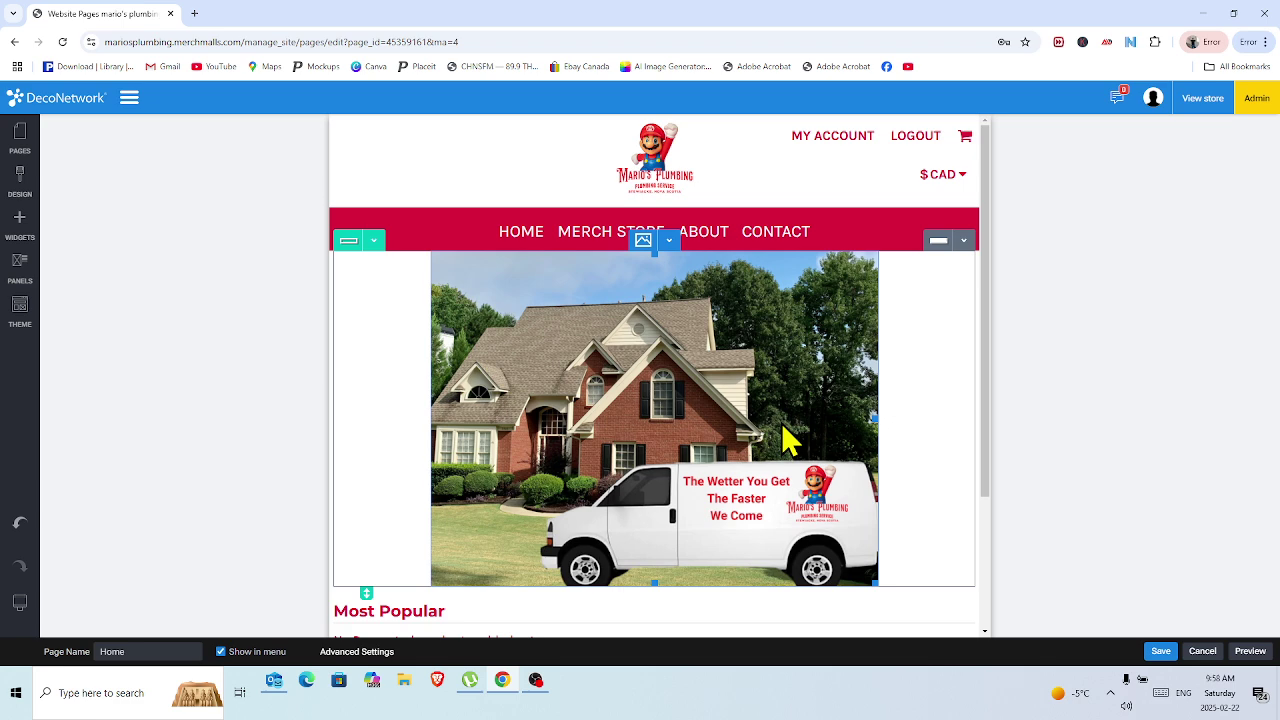
# Compare the Home page banner in the mobile, tablet, monitor and wide monitor views.
pyautogui.click(53, 602)
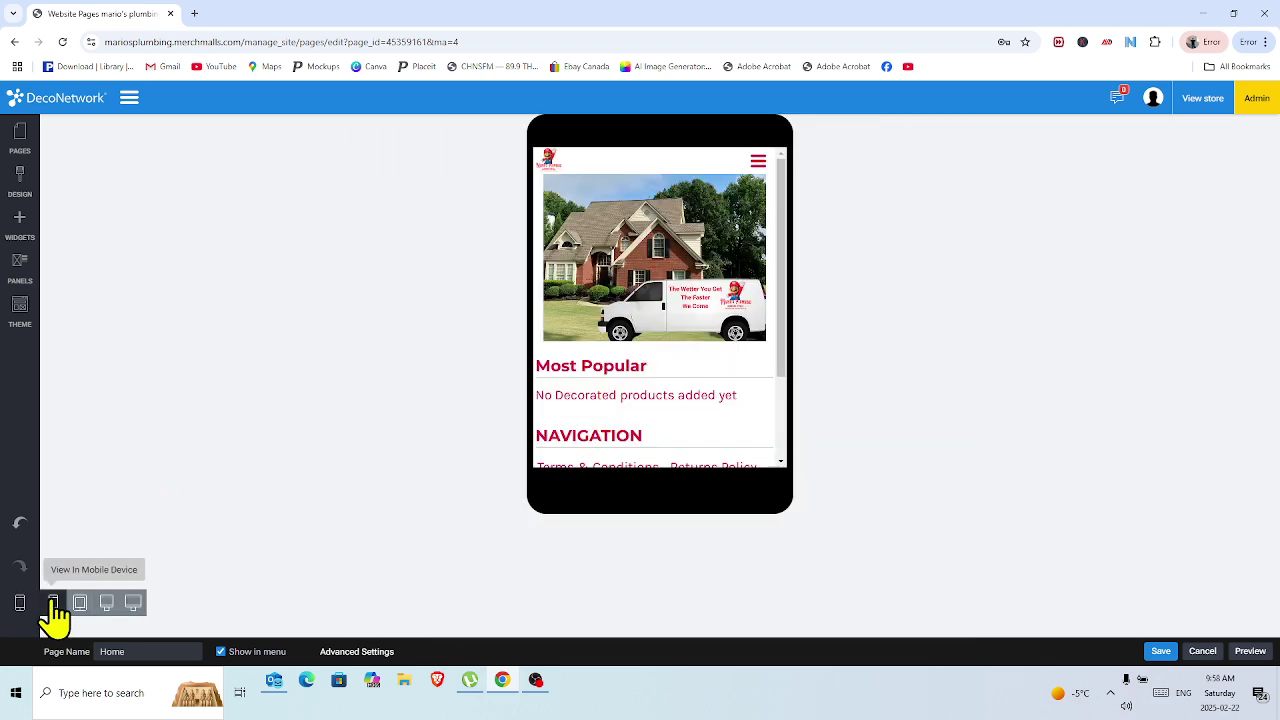
pyautogui.click(80, 603)
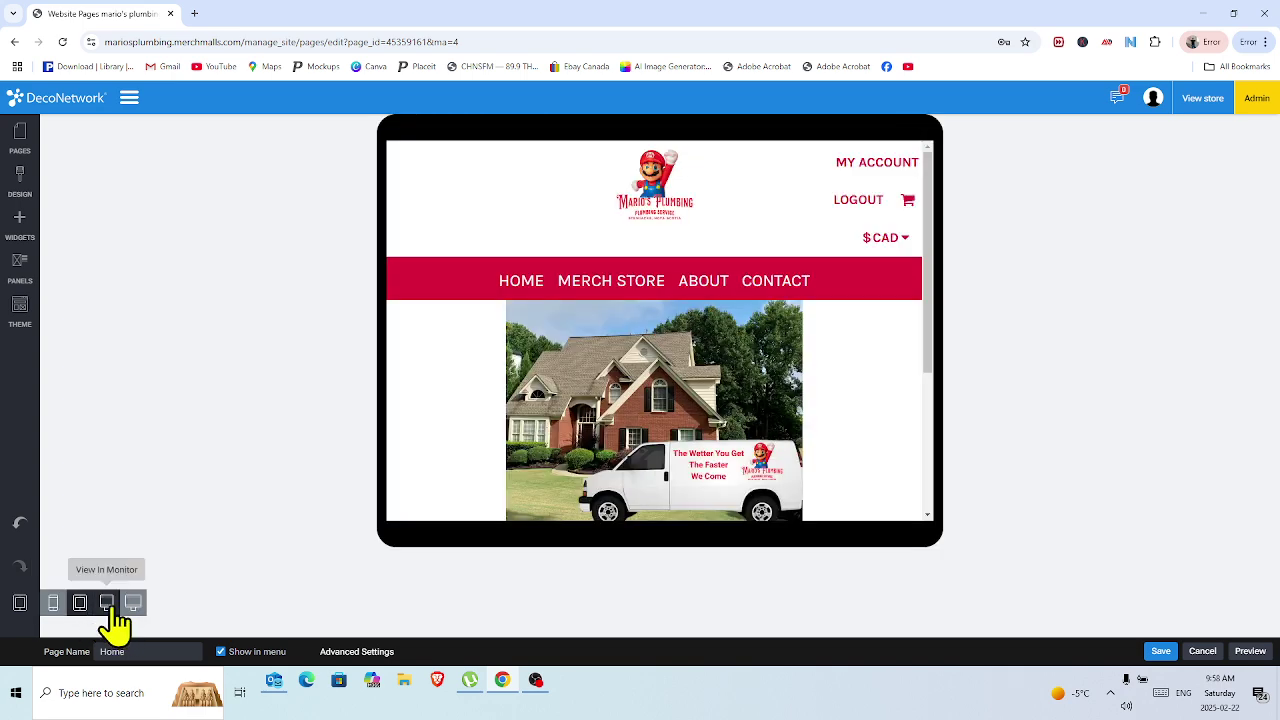
pyautogui.click(107, 603)
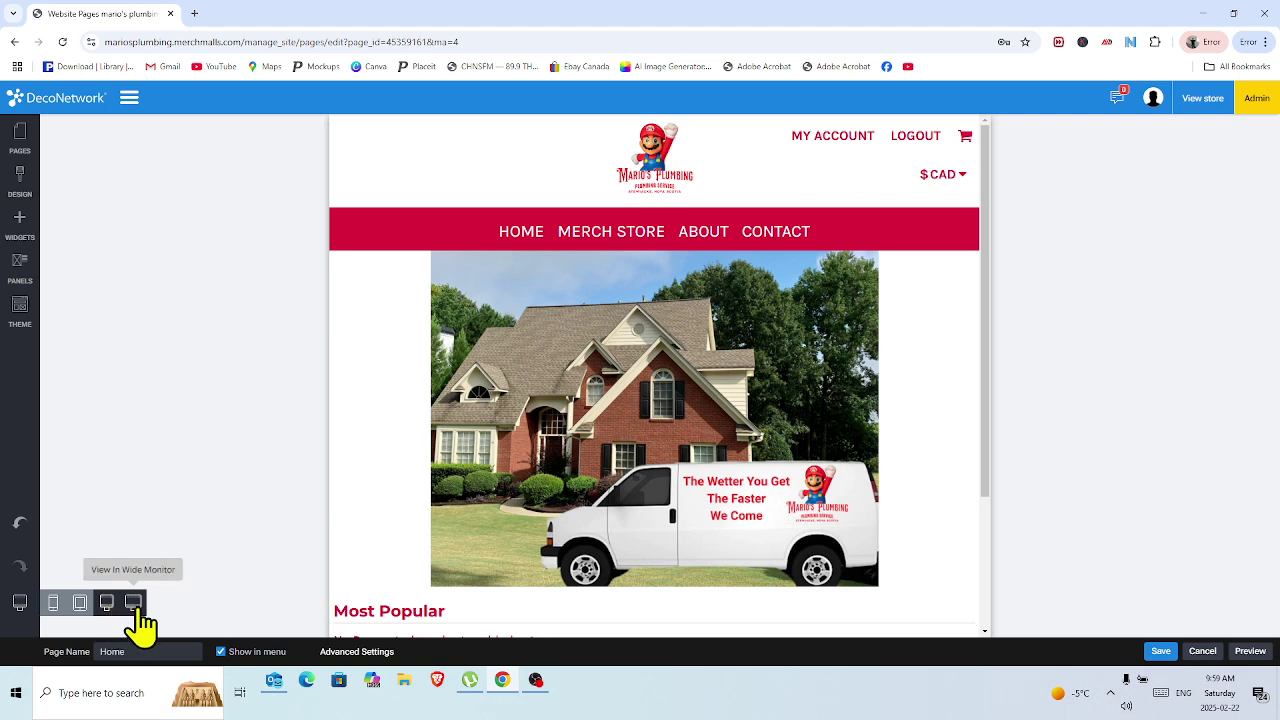
pyautogui.click(133, 603)
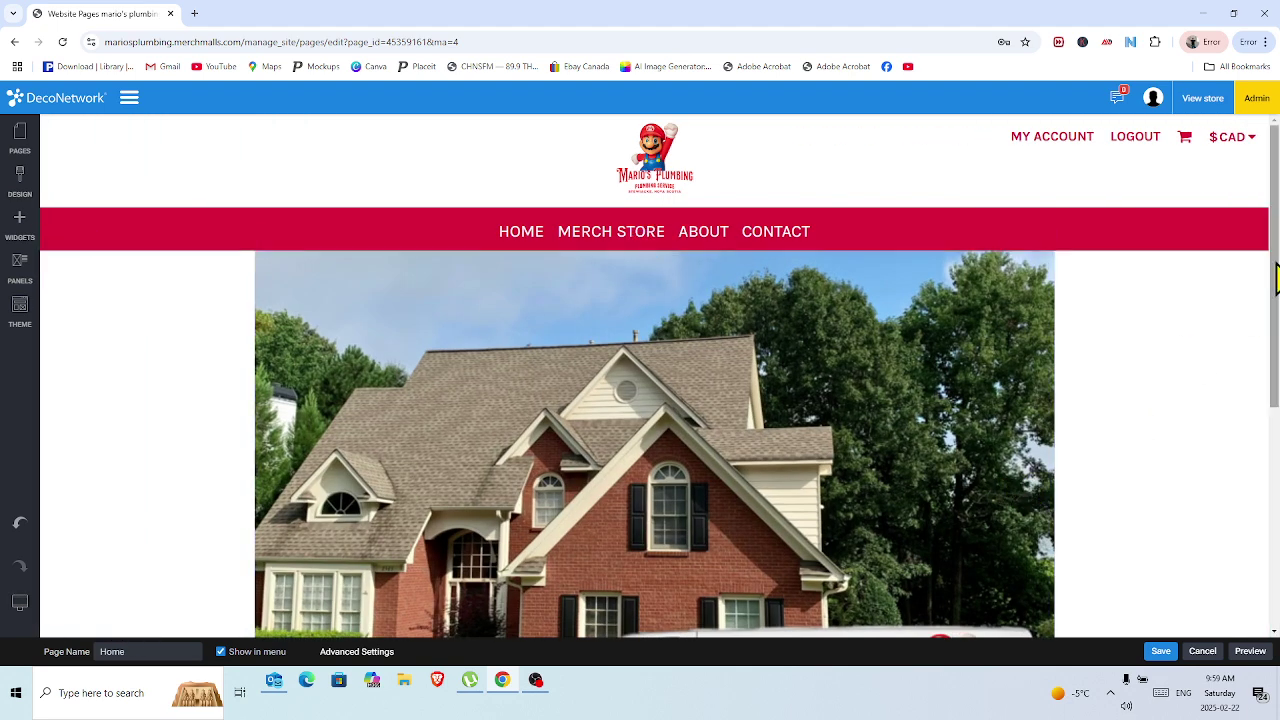
# Shrink the Home banner image in the wide monitor view so the house and van nearly fit on one screen above Most Popular.
pyautogui.scroll(-2, 654, 444)
pyautogui.scroll(-2, 1010, 445)
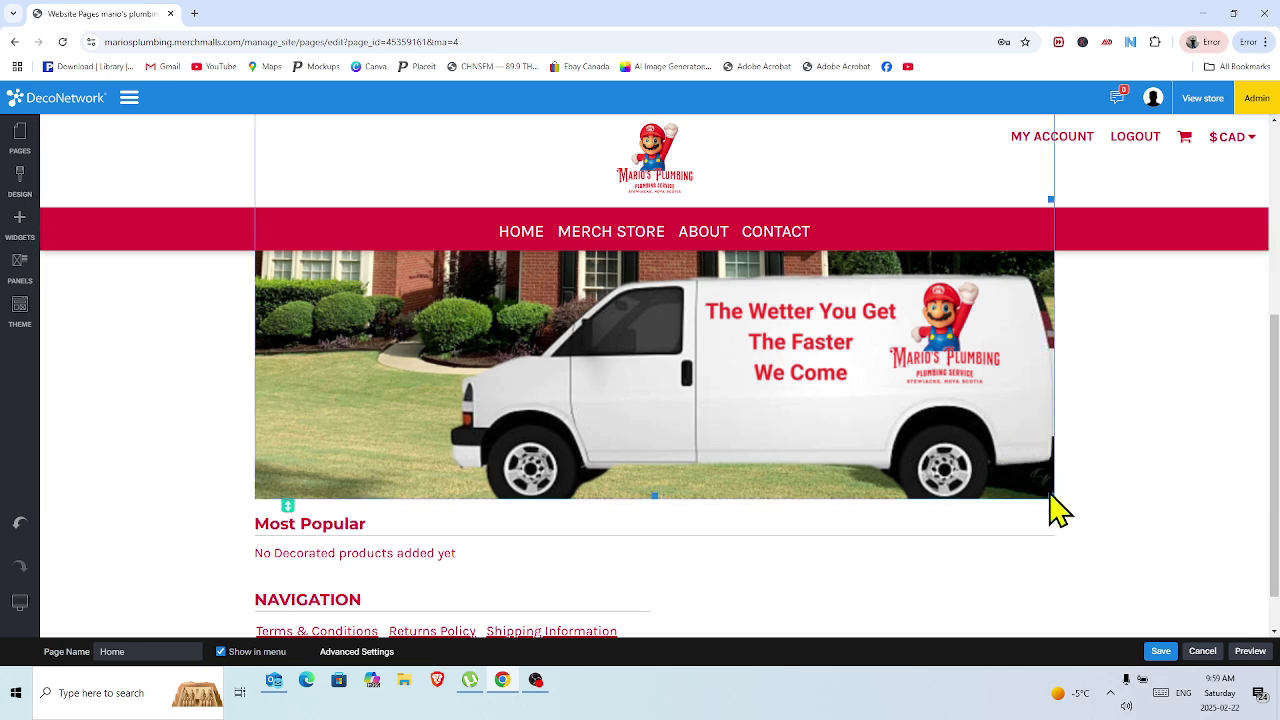
pyautogui.moveTo(1052, 494); pyautogui.dragTo(808, 266)
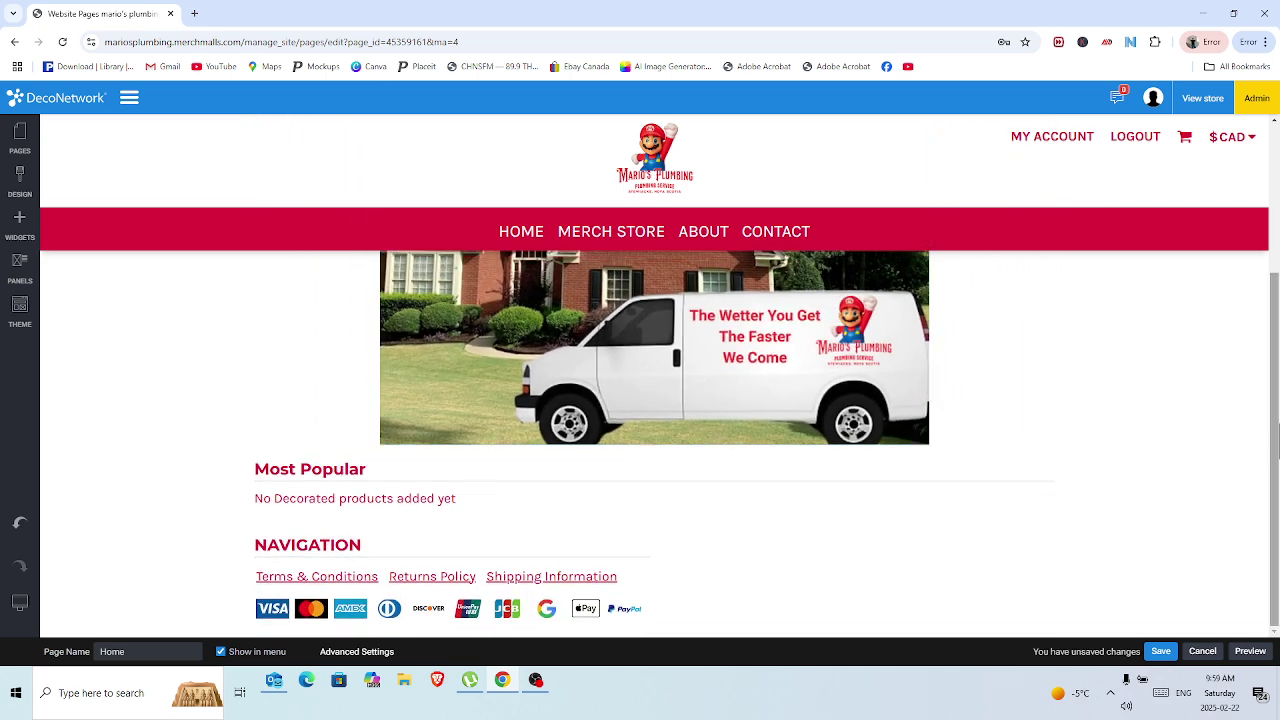
pyautogui.moveTo(1275, 430); pyautogui.dragTo(1268, 258)
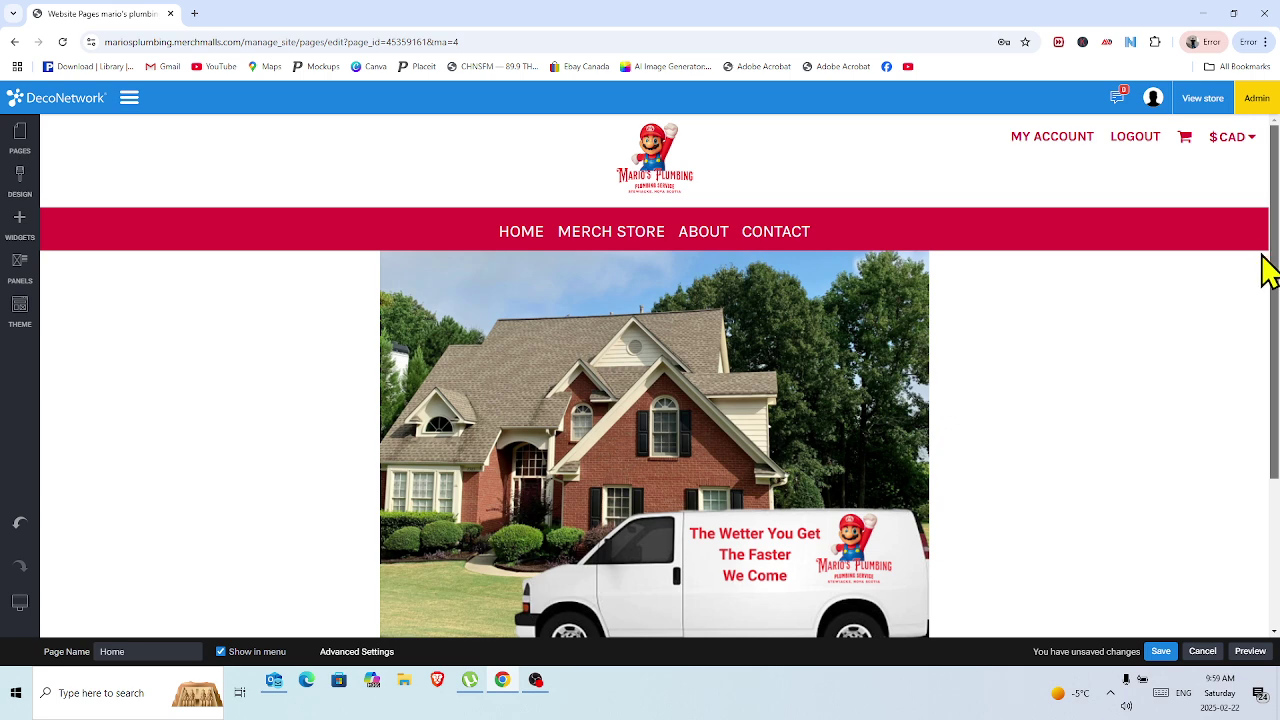
pyautogui.scroll(-1, 1268, 270)
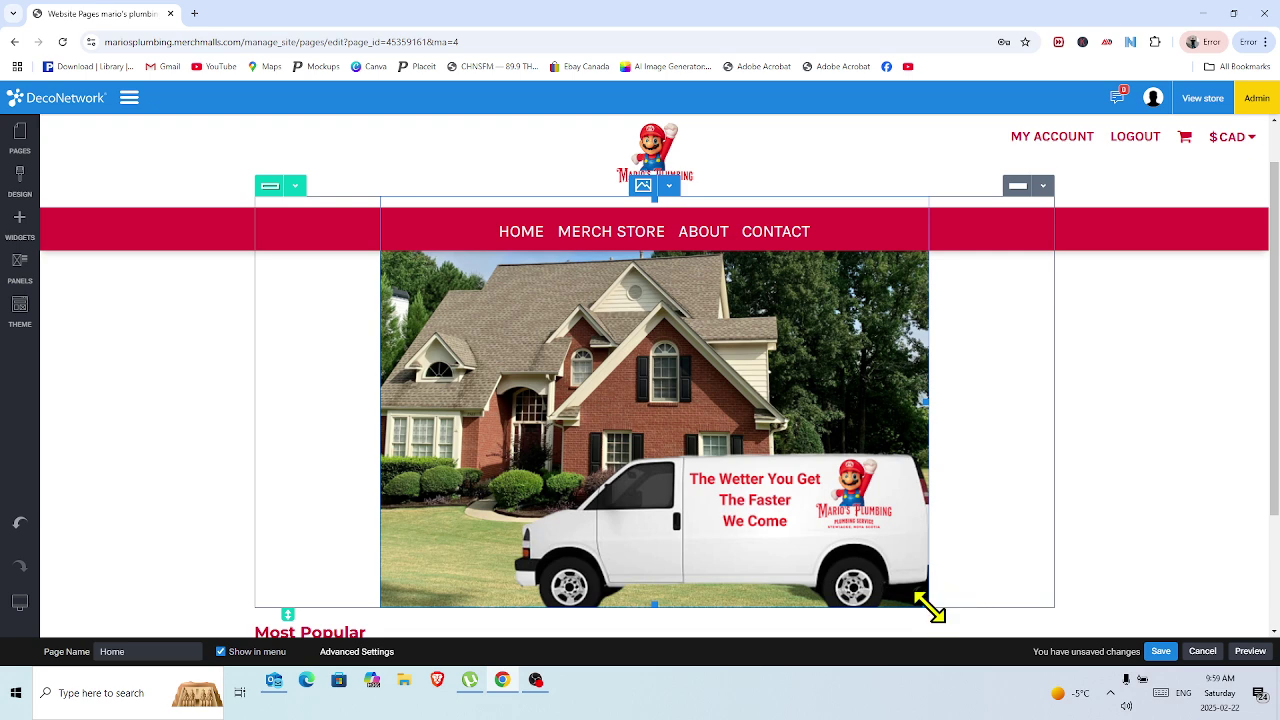
pyautogui.moveTo(927, 605); pyautogui.dragTo(906, 597)
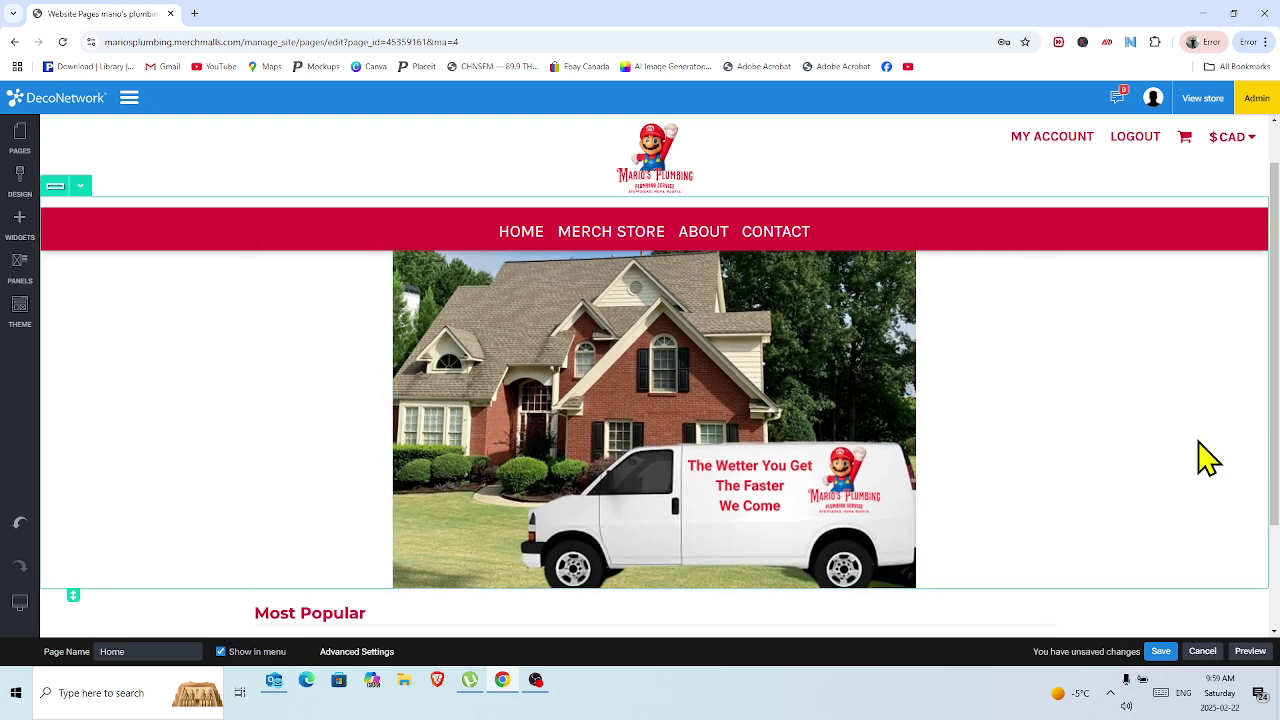
pyautogui.scroll(1, 1262, 330)
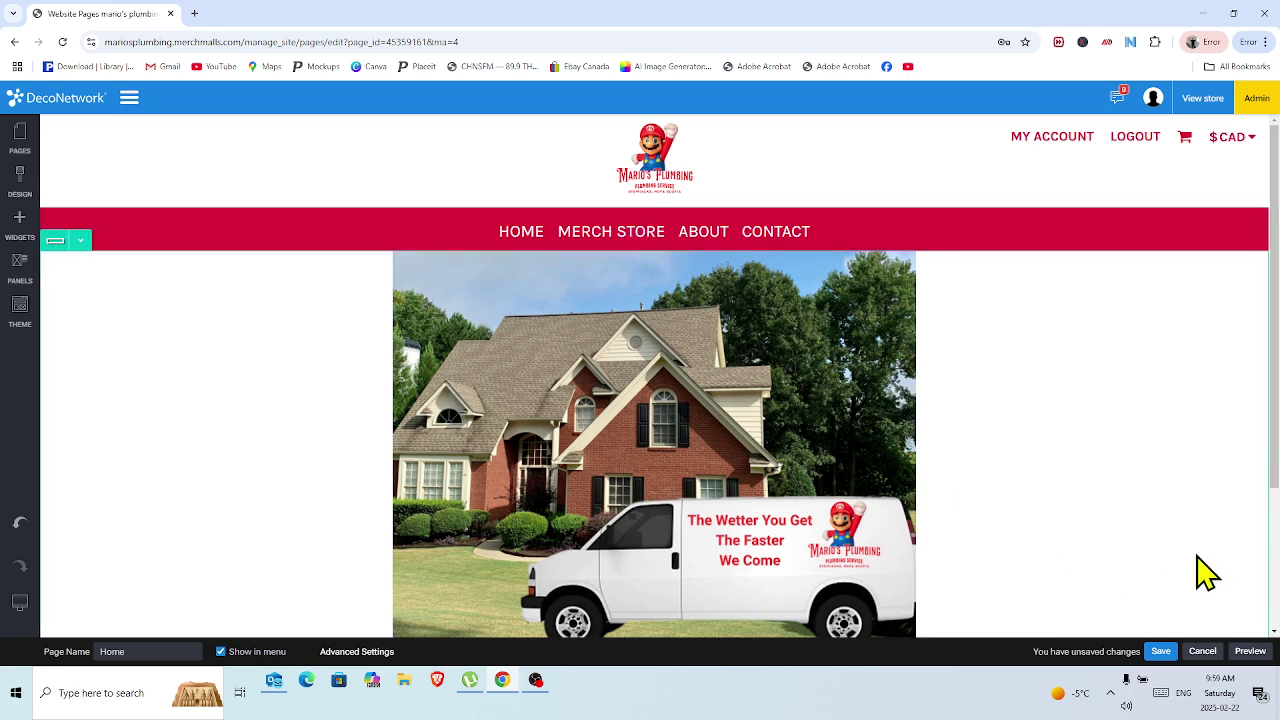
# Save the Home page and publish the website with the wide-monitor banner size.
pyautogui.click(1161, 651)
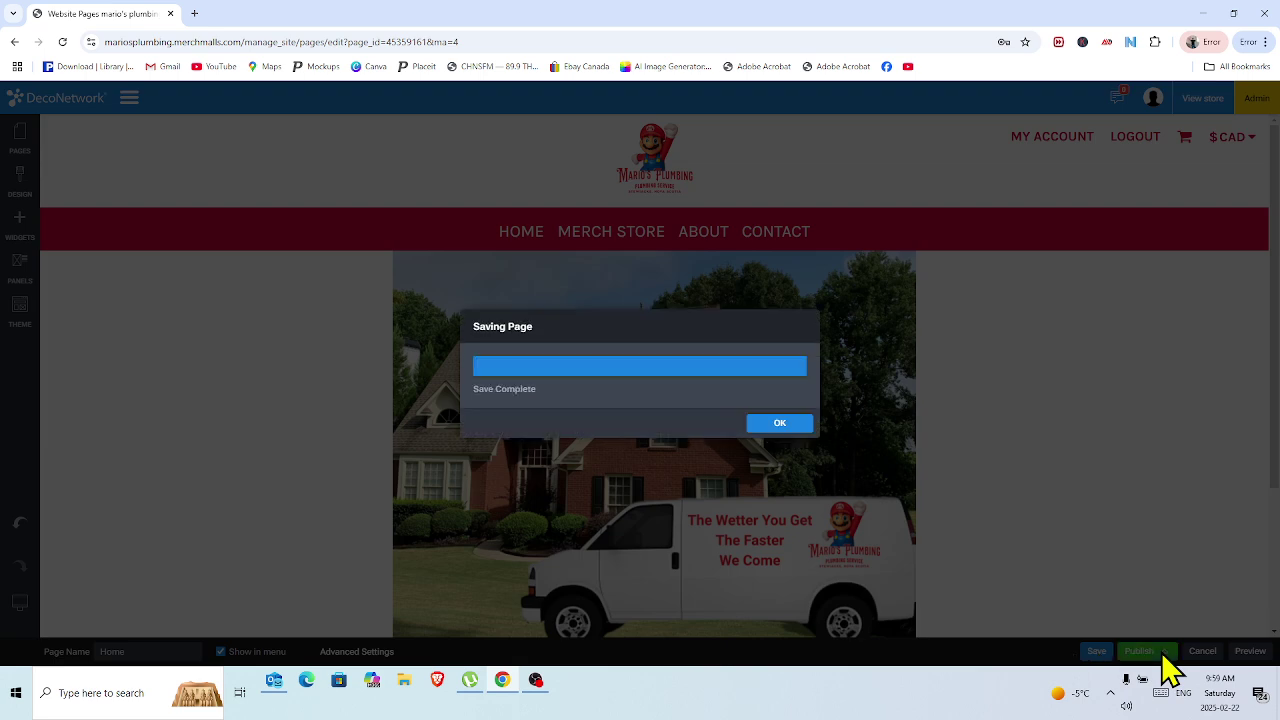
pyautogui.click(766, 428)
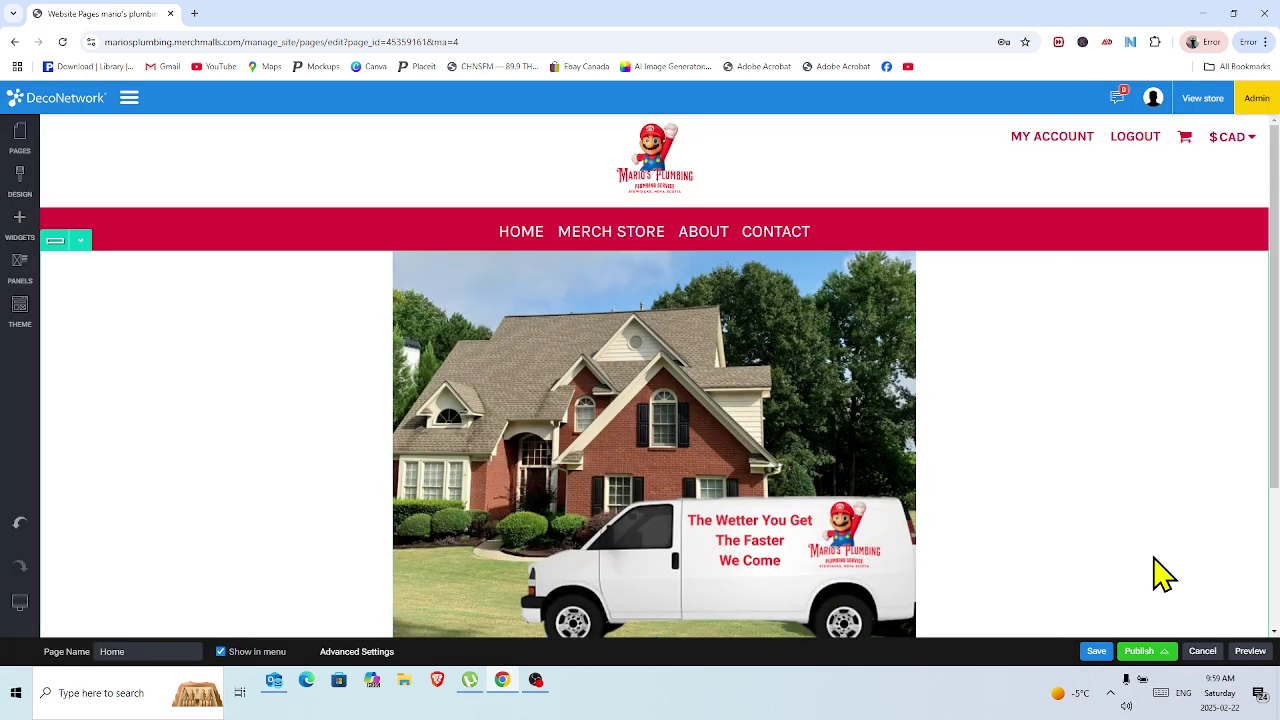
pyautogui.click(1152, 655)
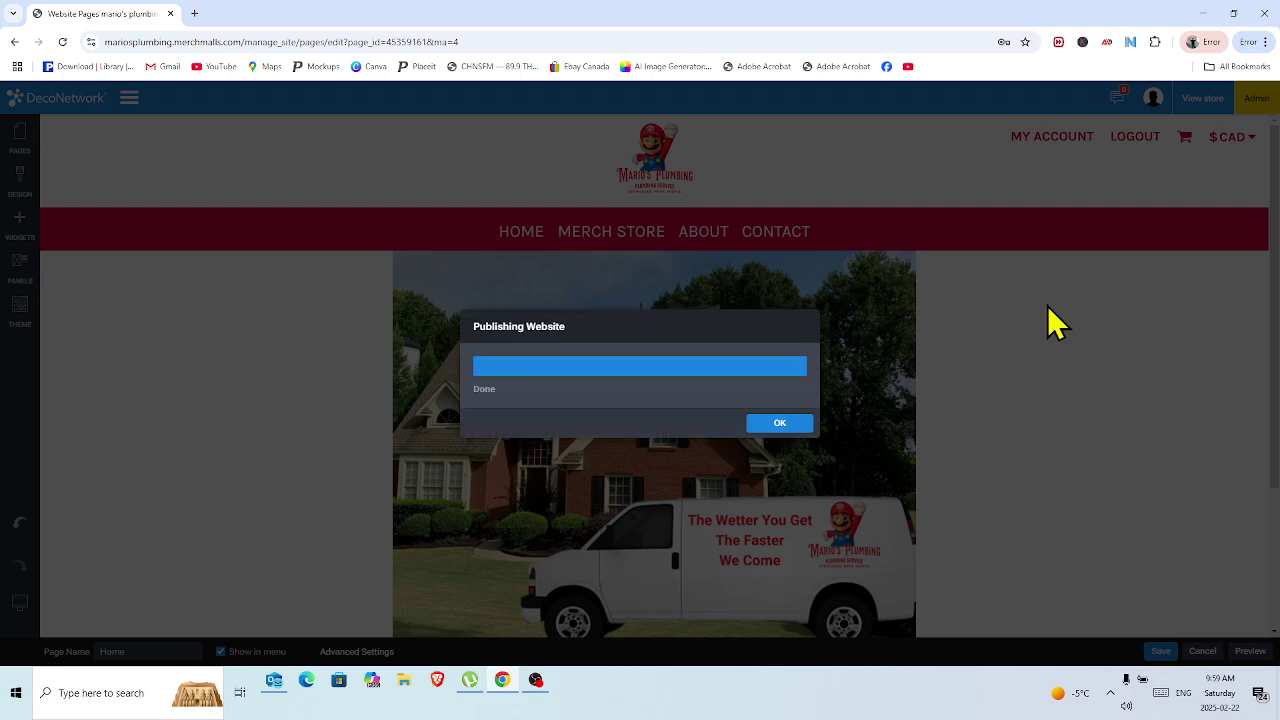
pyautogui.click(790, 427)
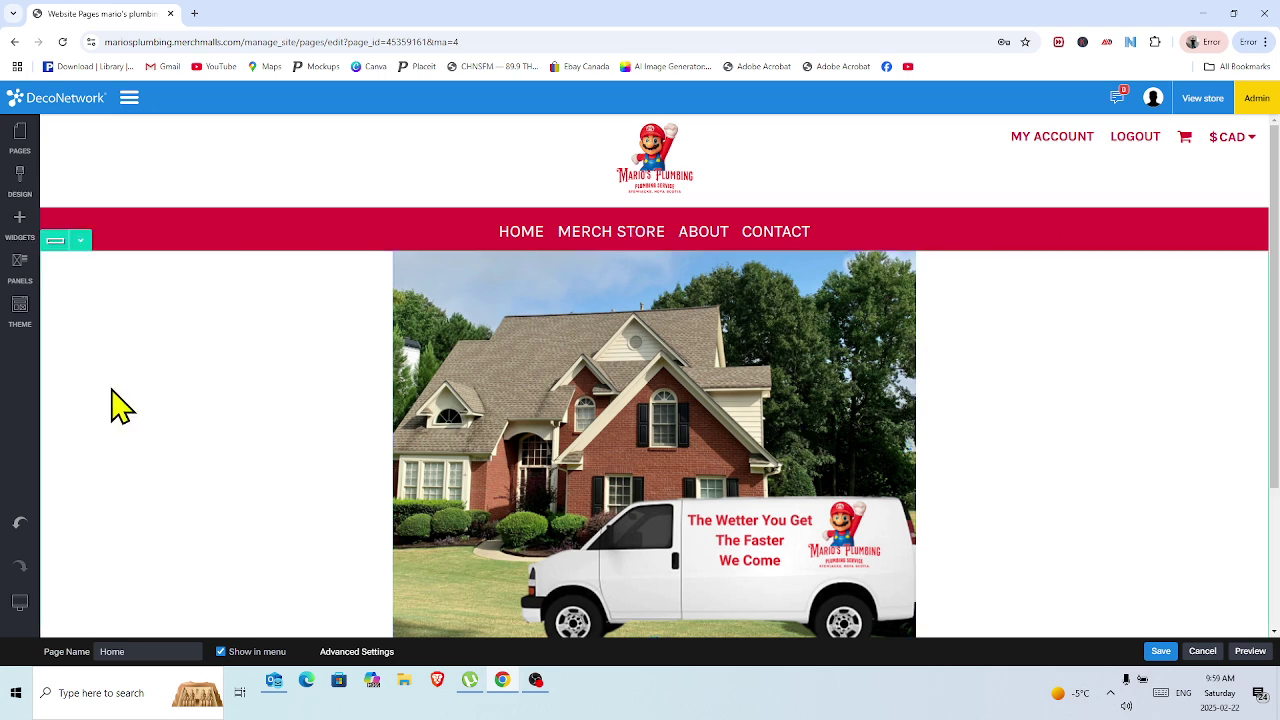
# Check the resized Home banner in the mobile, tablet, monitor and wide monitor views.
pyautogui.moveTo(14, 620)
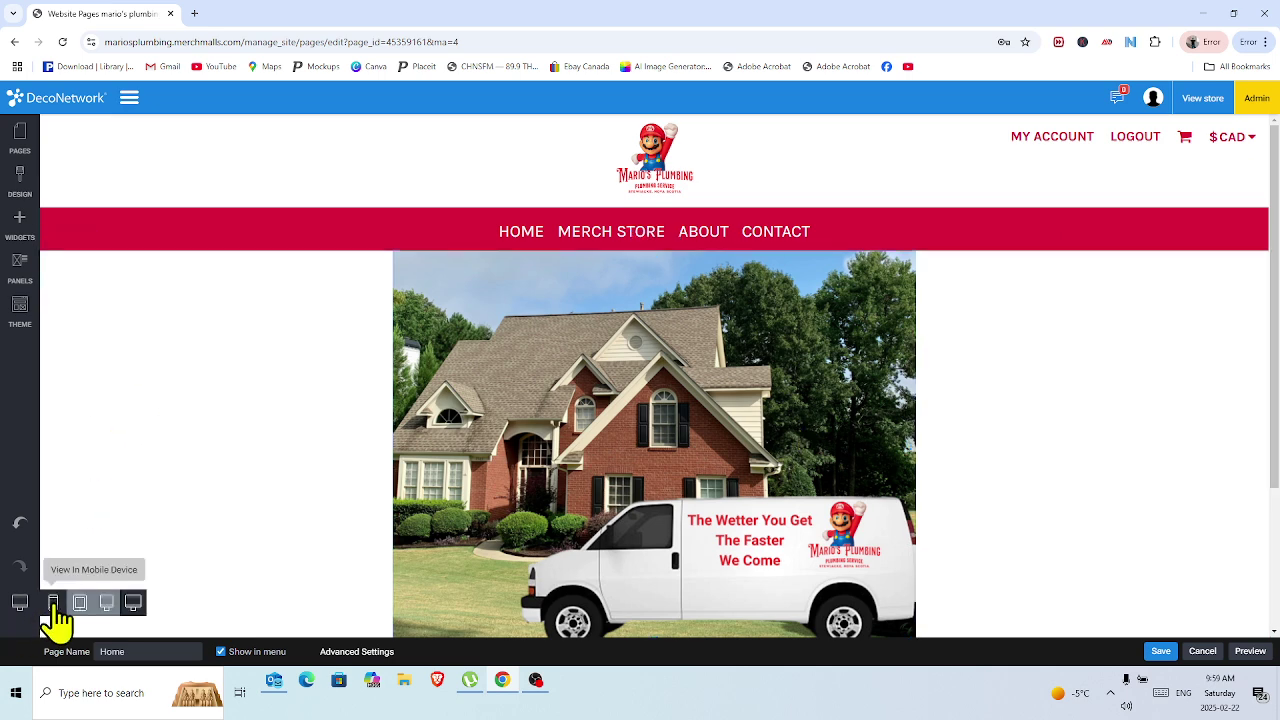
pyautogui.click(53, 604)
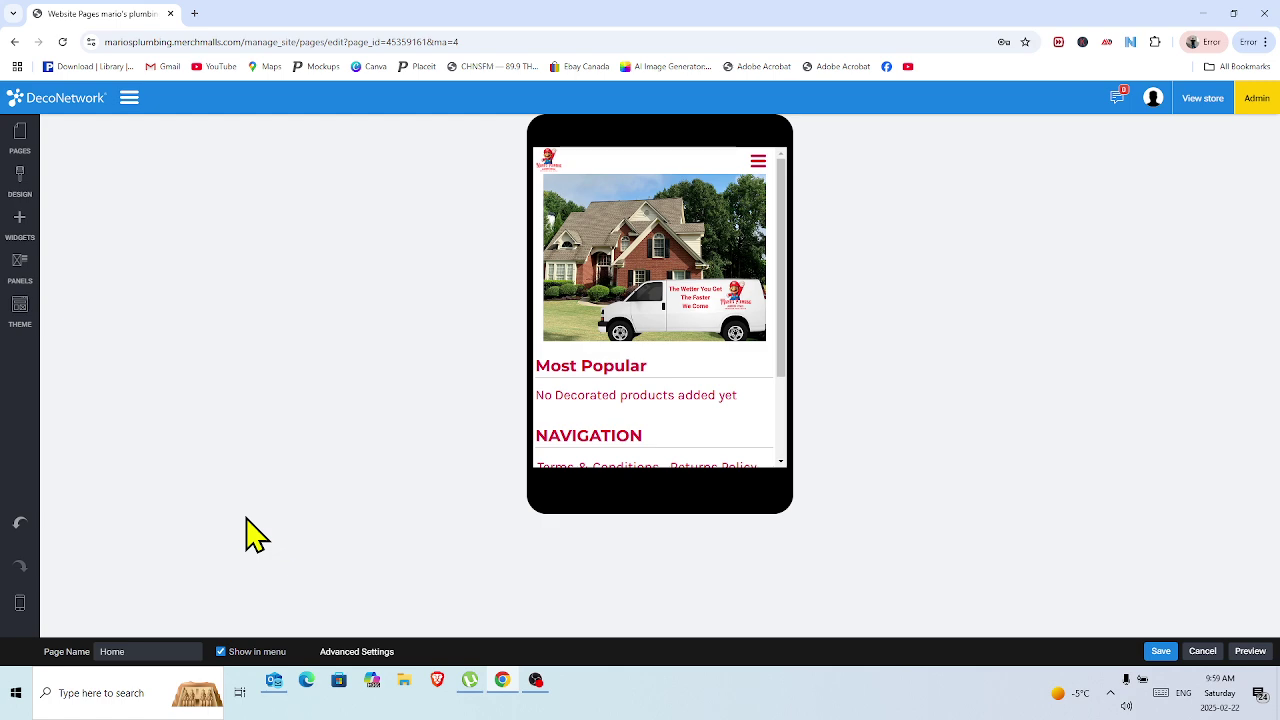
pyautogui.moveTo(25, 615)
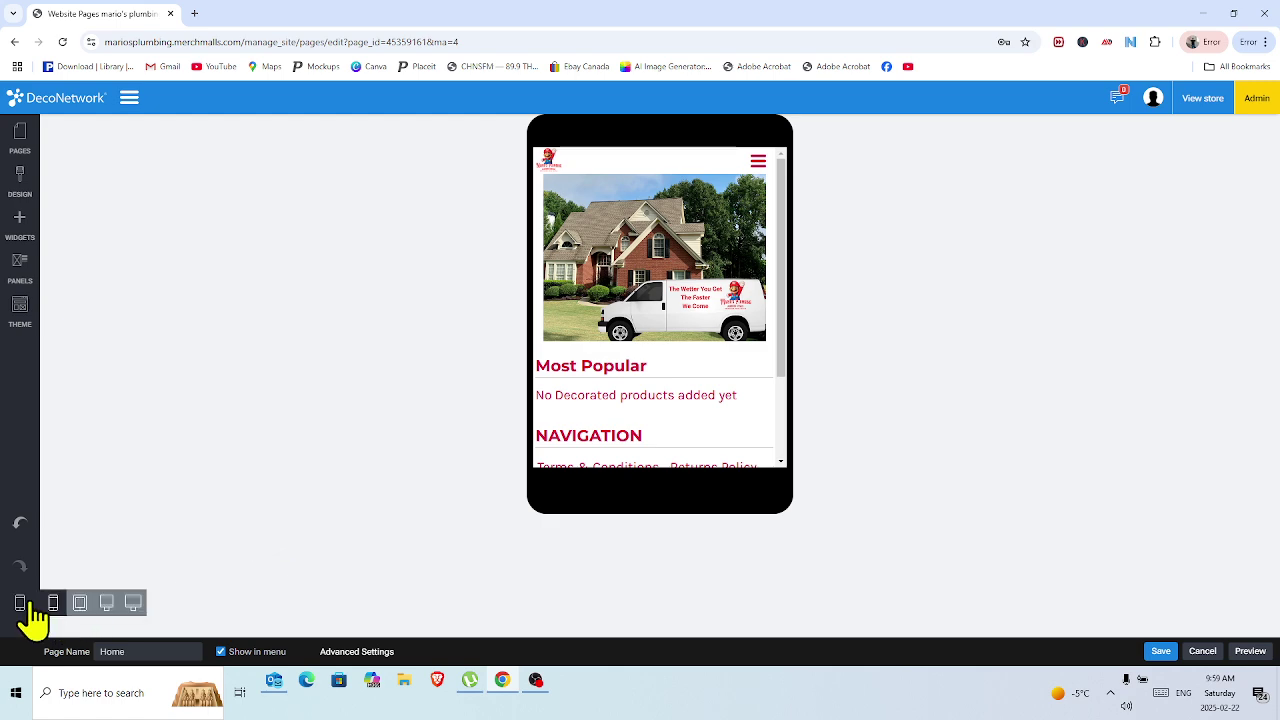
pyautogui.click(80, 603)
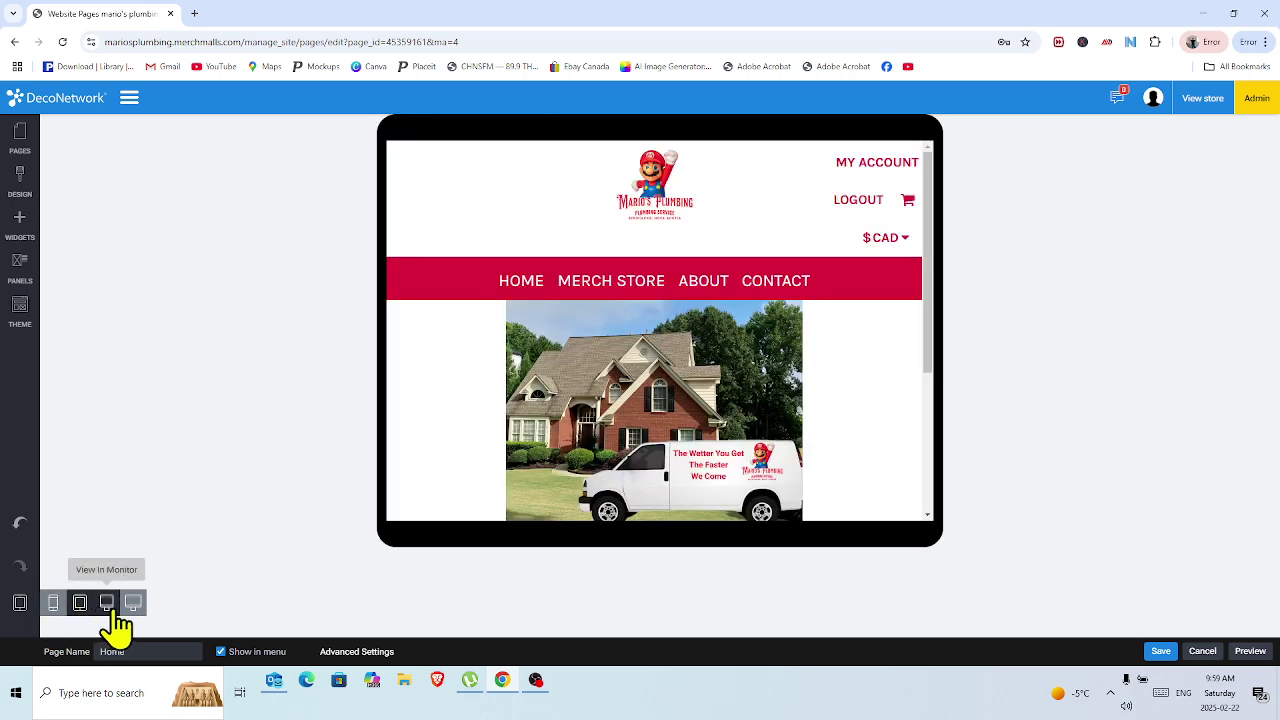
pyautogui.click(107, 603)
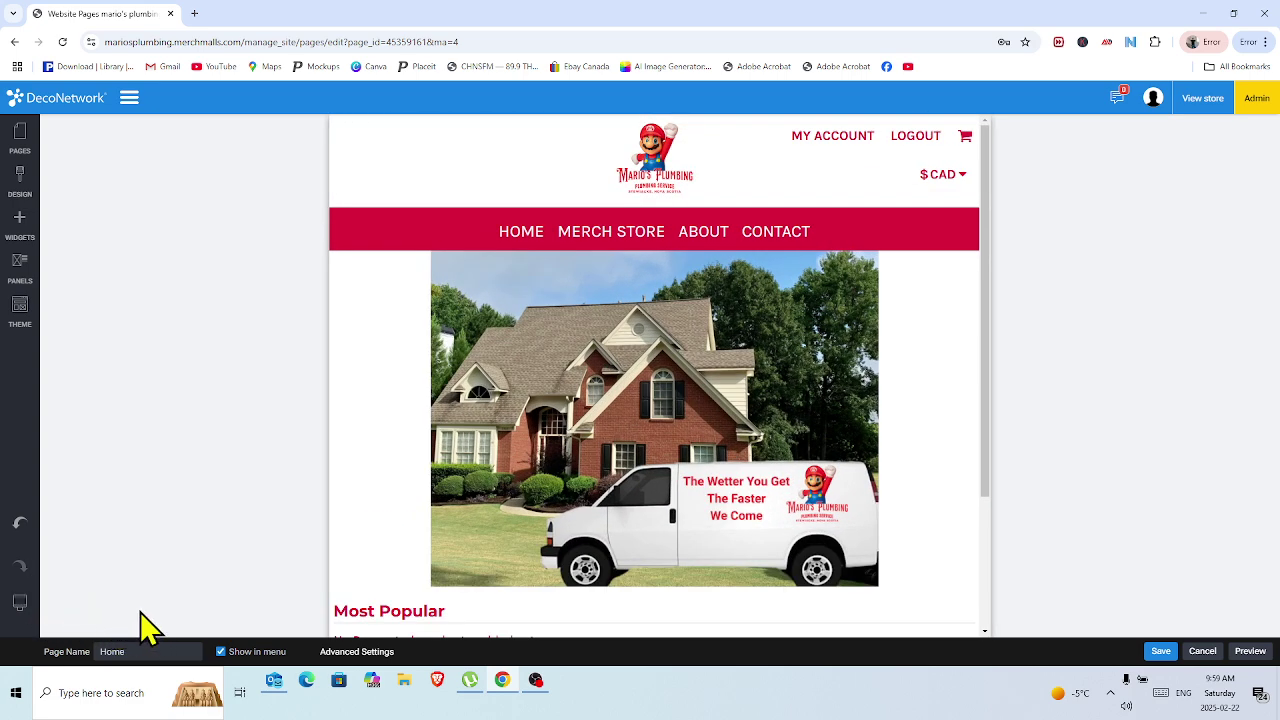
pyautogui.moveTo(21, 612)
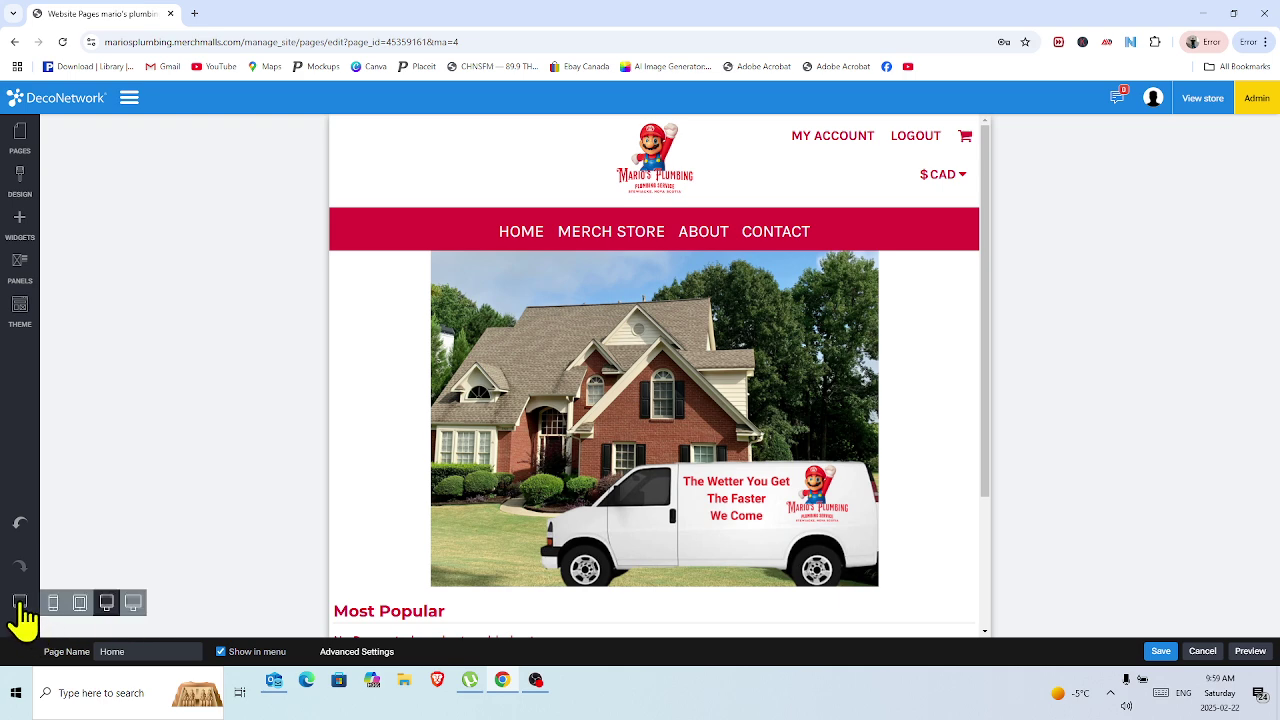
pyautogui.click(133, 603)
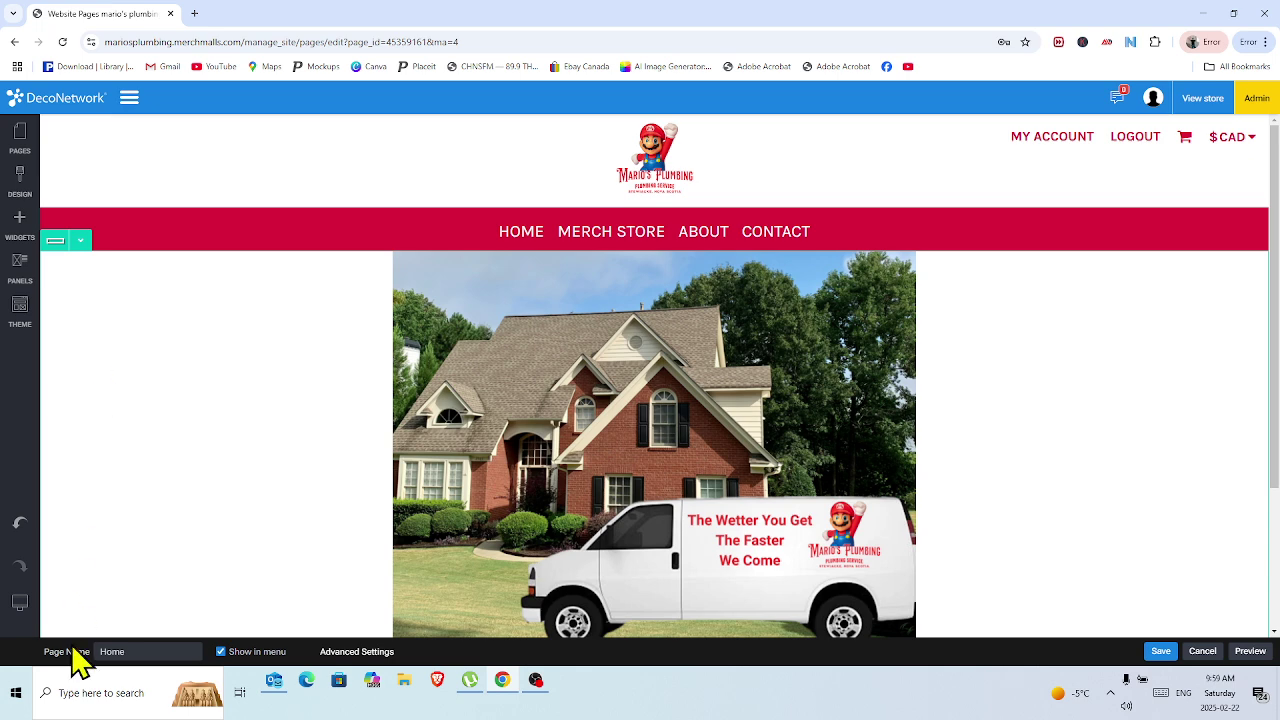
pyautogui.moveTo(16, 606)
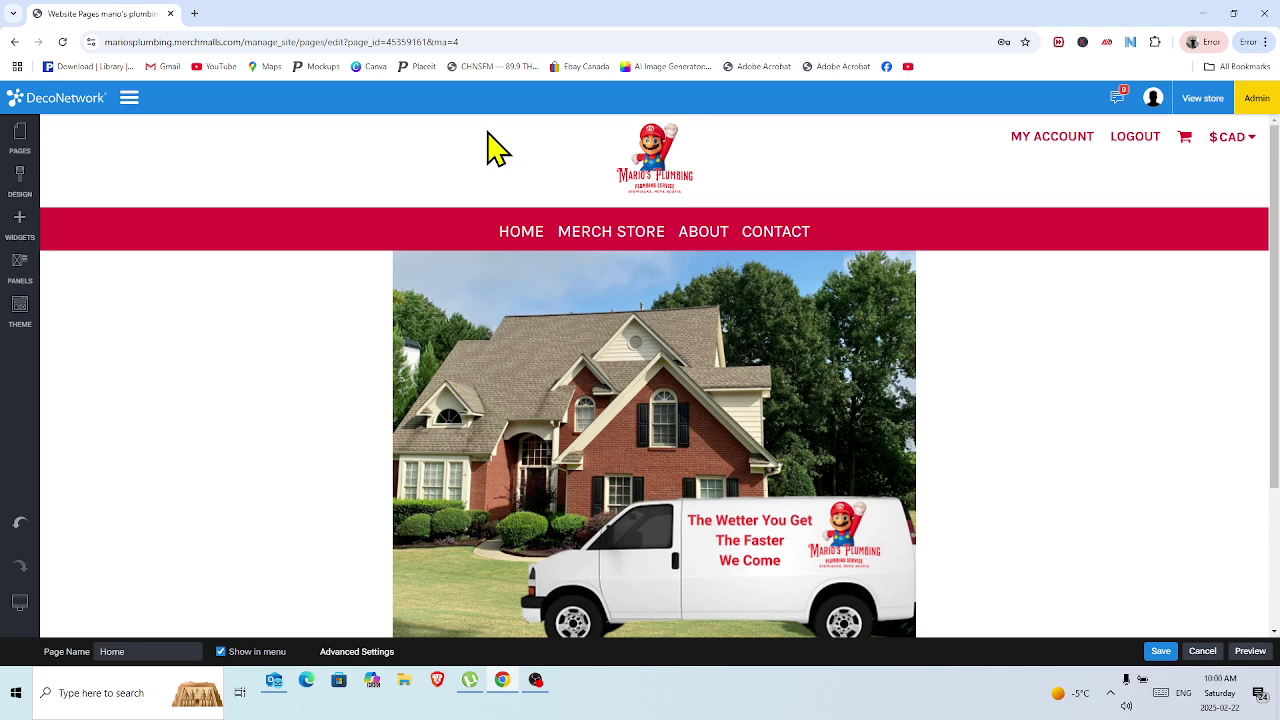
# Open the Contact page and review its map, its store address text block and the widgets available to add.
pyautogui.click(33, 150)
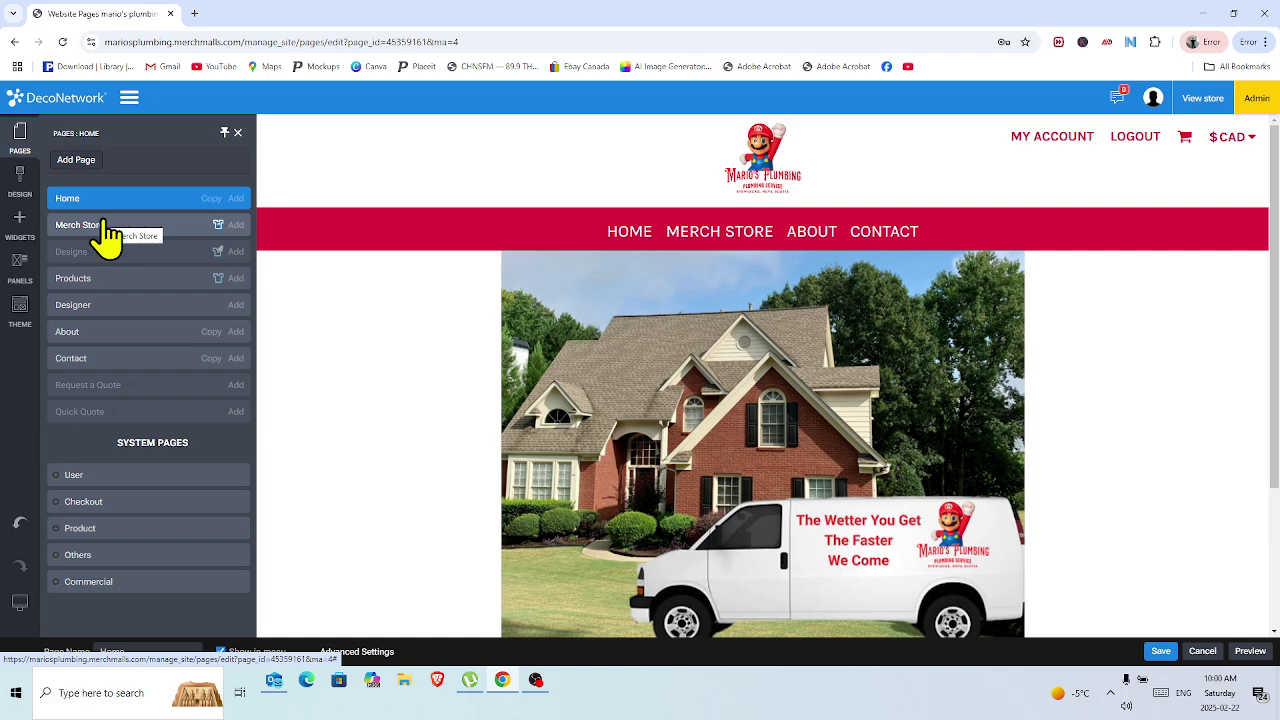
pyautogui.click(120, 360)
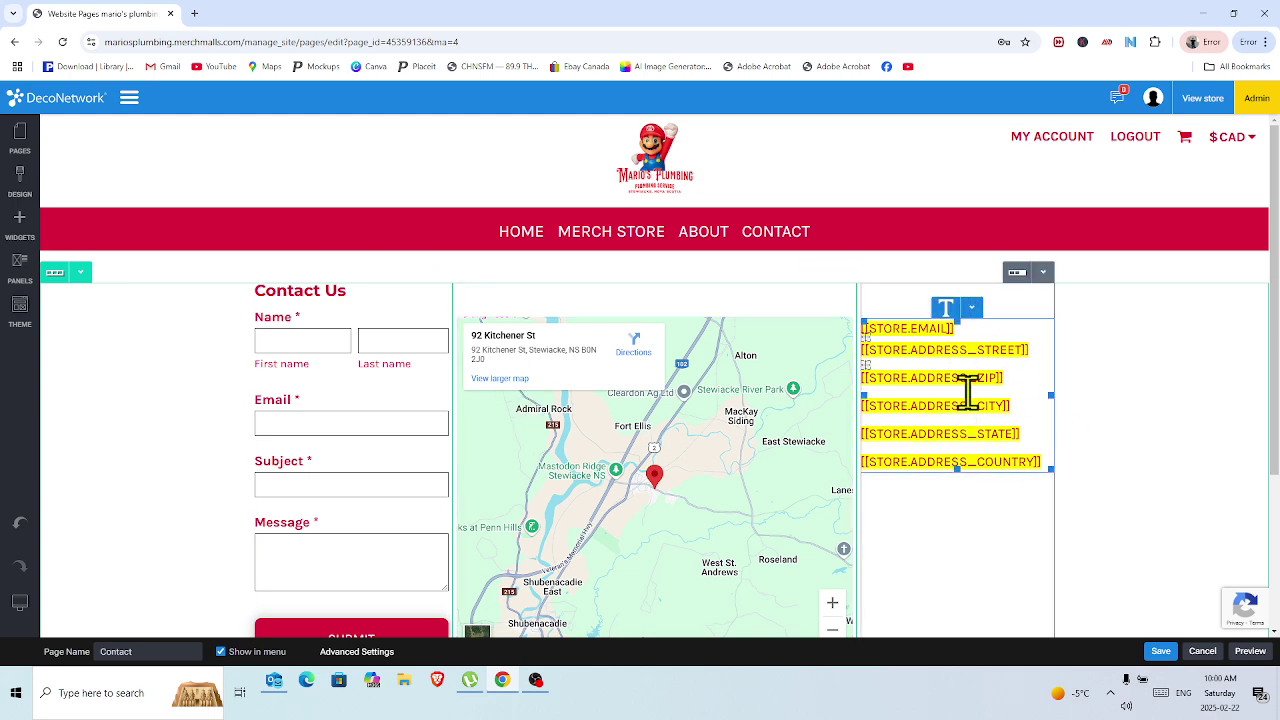
pyautogui.click(974, 309)
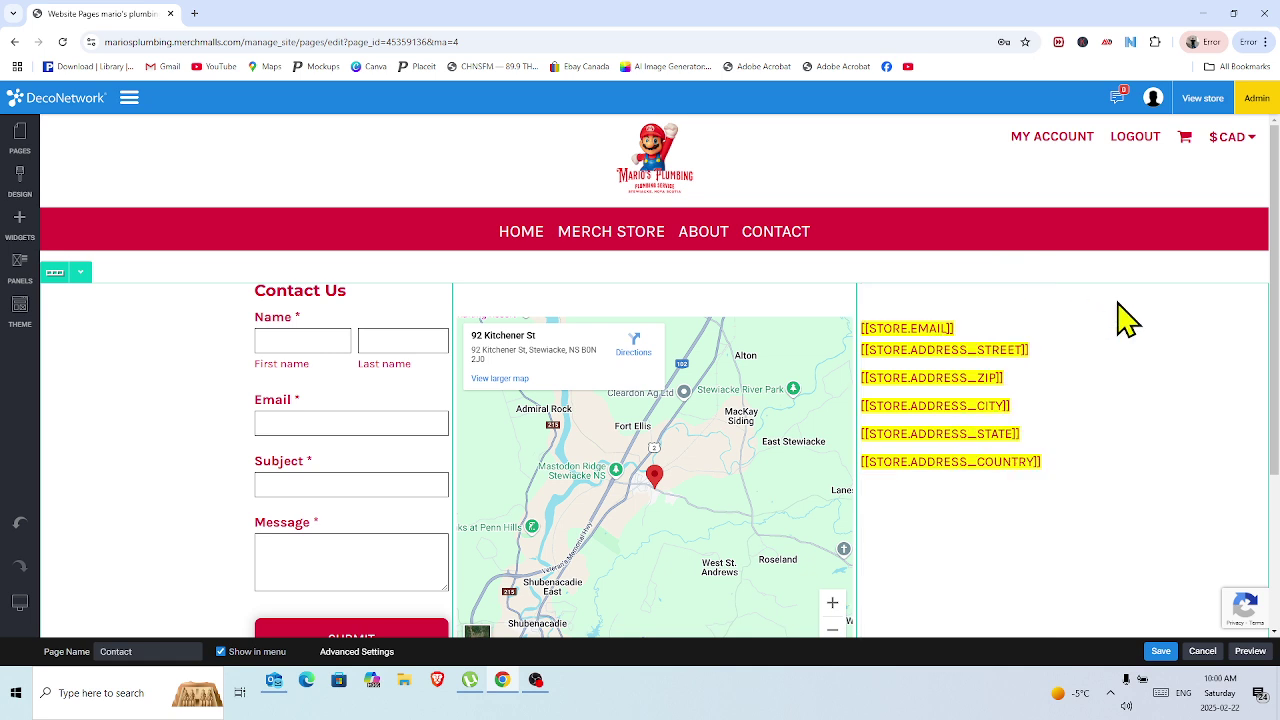
pyautogui.moveTo(775, 352)
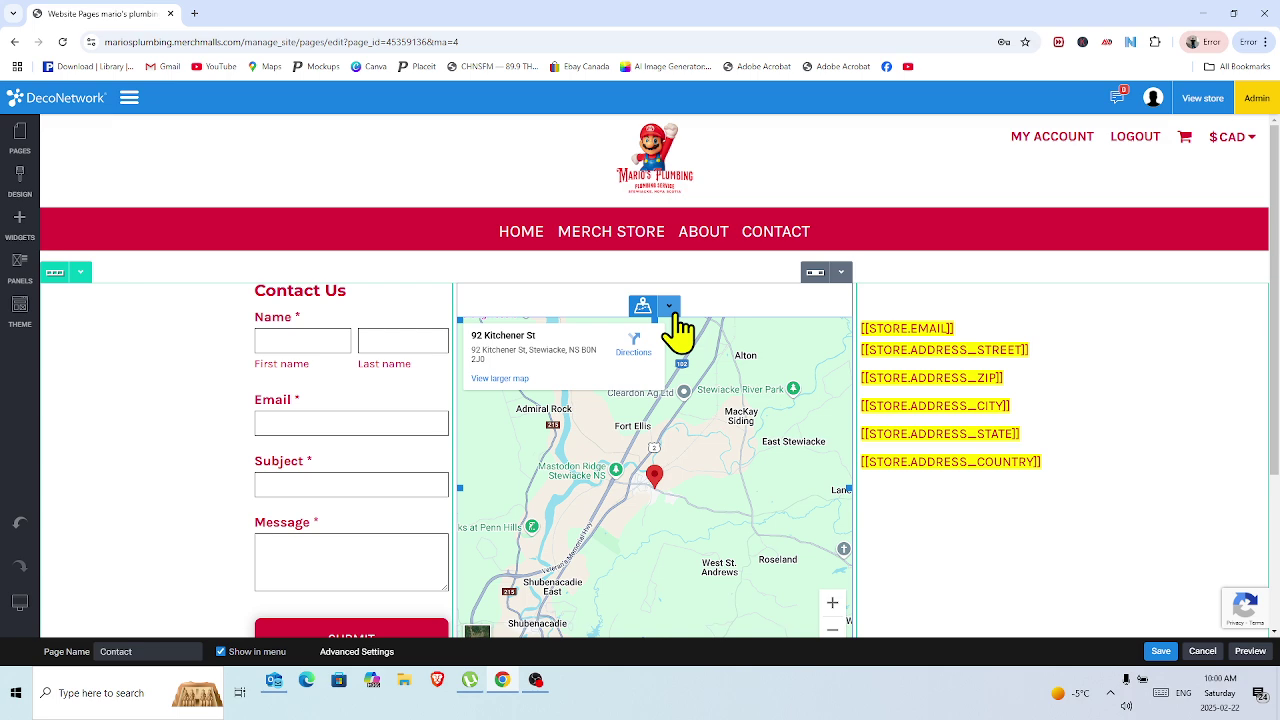
pyautogui.click(675, 315)
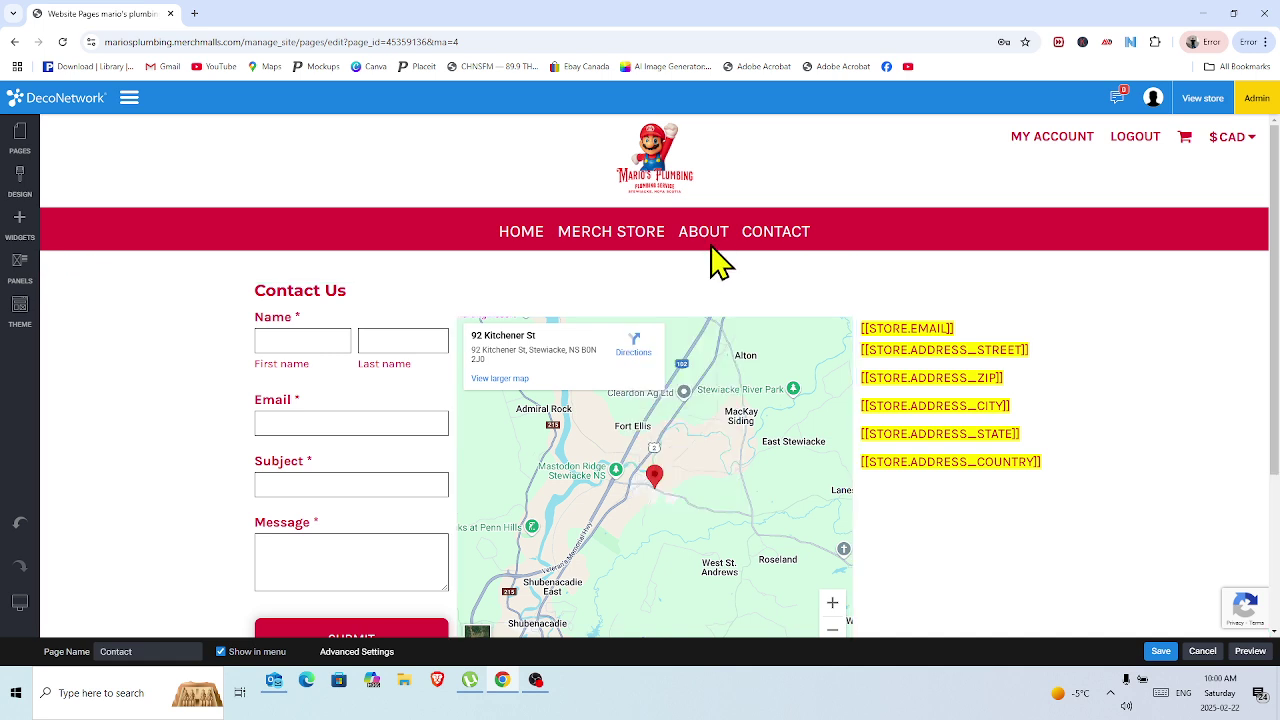
pyautogui.click(951, 386)
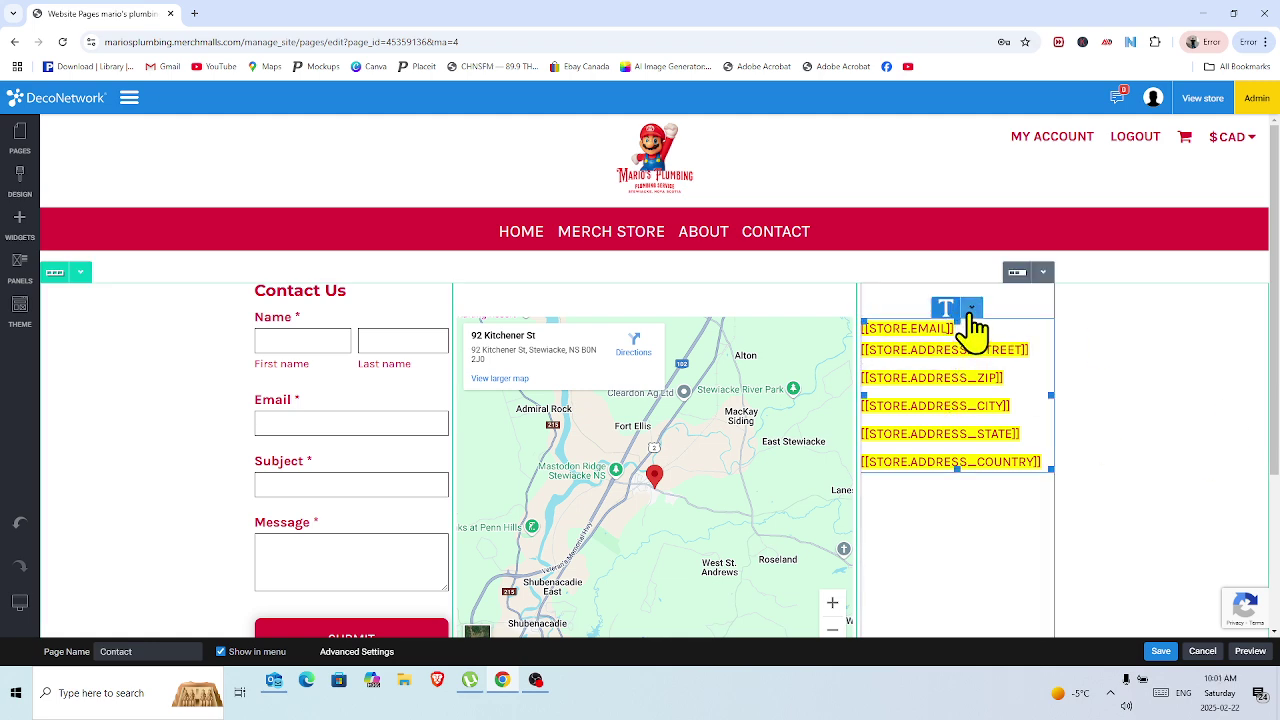
pyautogui.click(19, 222)
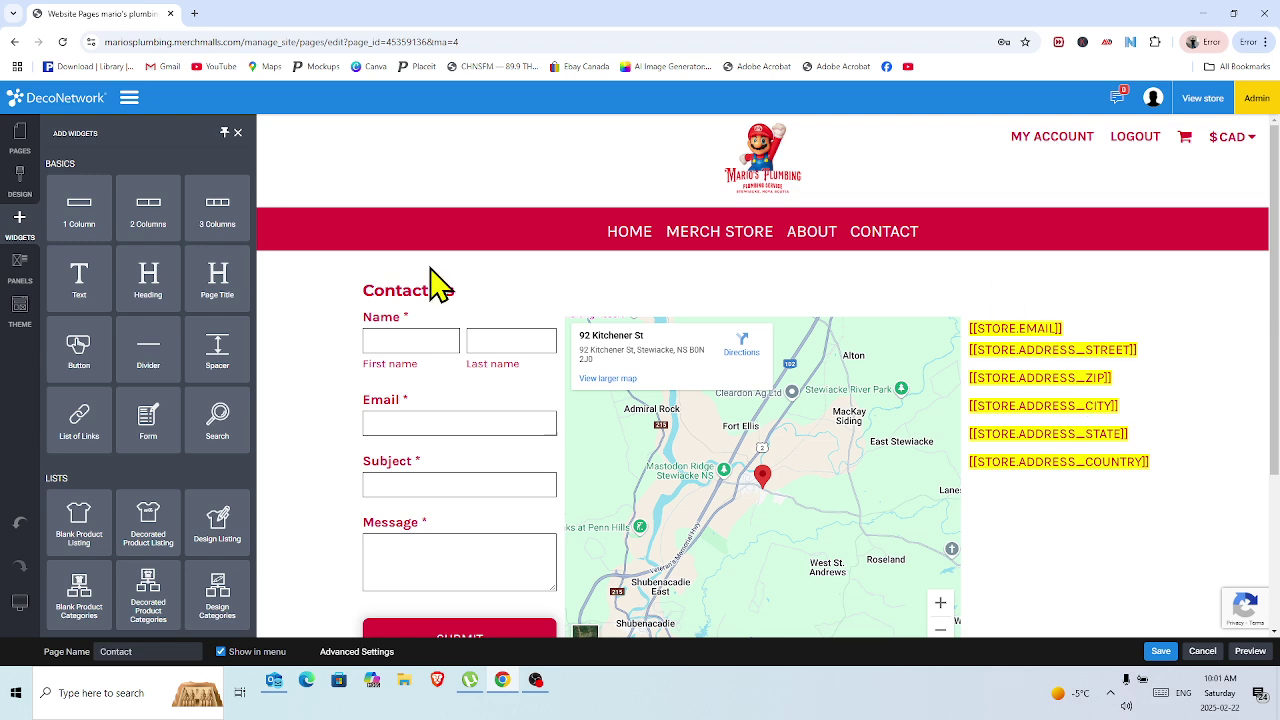
pyautogui.click(236, 134)
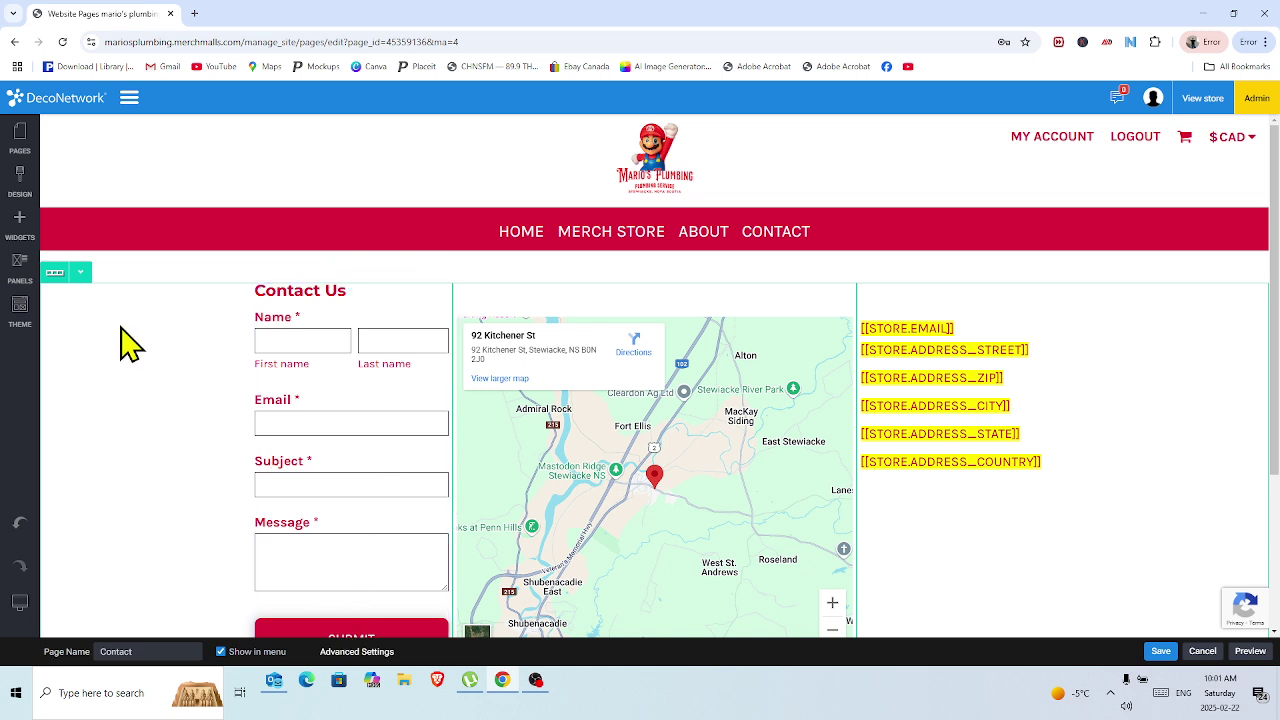
# Open the About page and examine its editable placeholder text without replacing it.
pyautogui.click(21, 155)
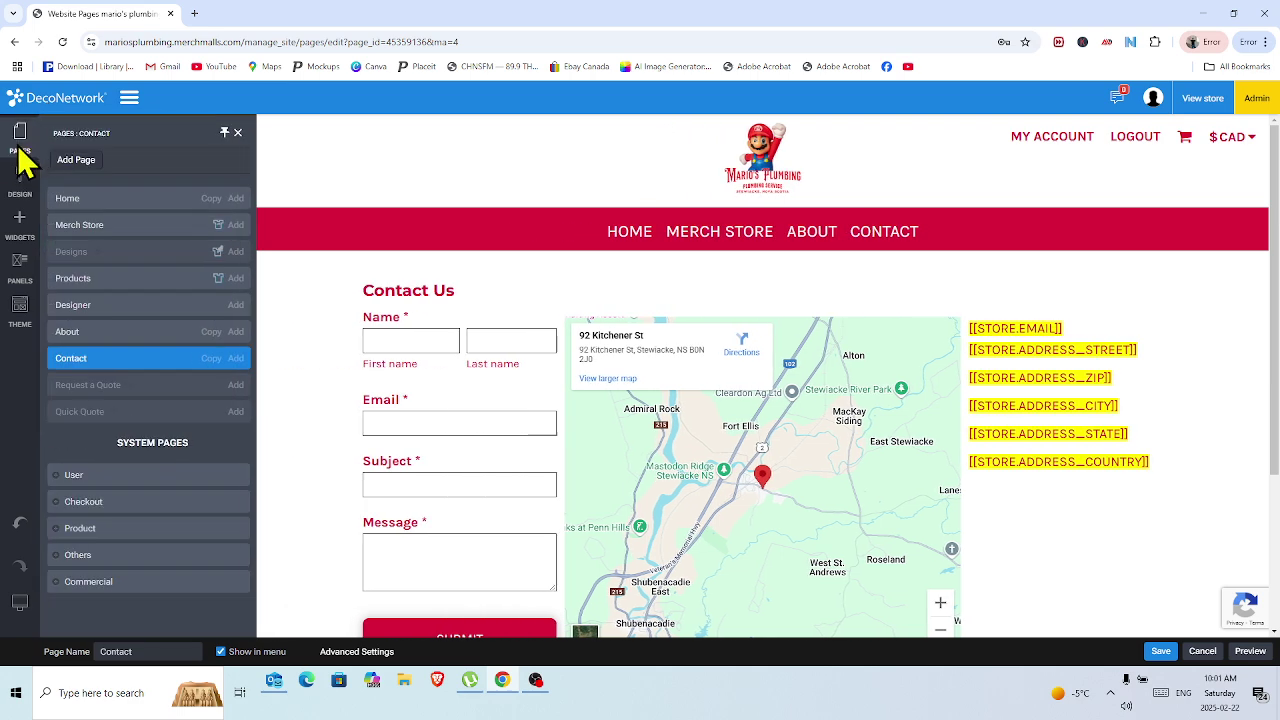
pyautogui.click(93, 332)
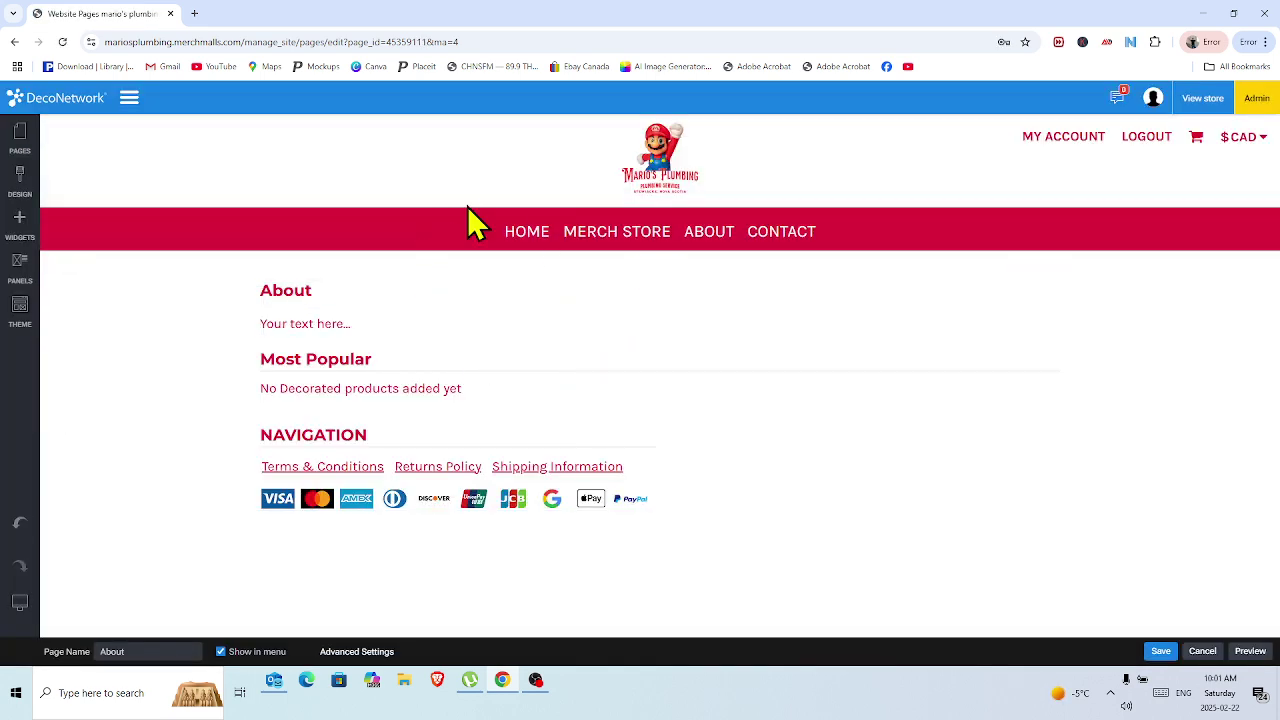
pyautogui.click(361, 323)
pyautogui.moveTo(361, 323); pyautogui.dragTo(265, 323)
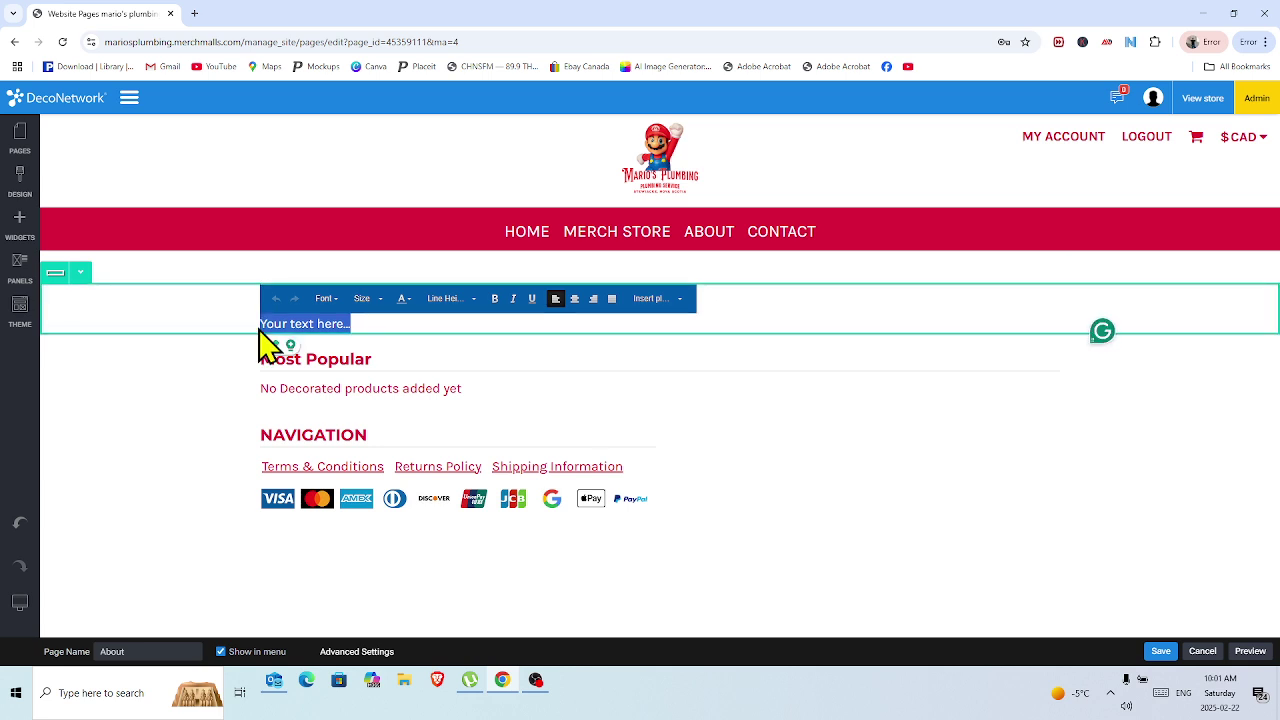
pyautogui.click(313, 175)
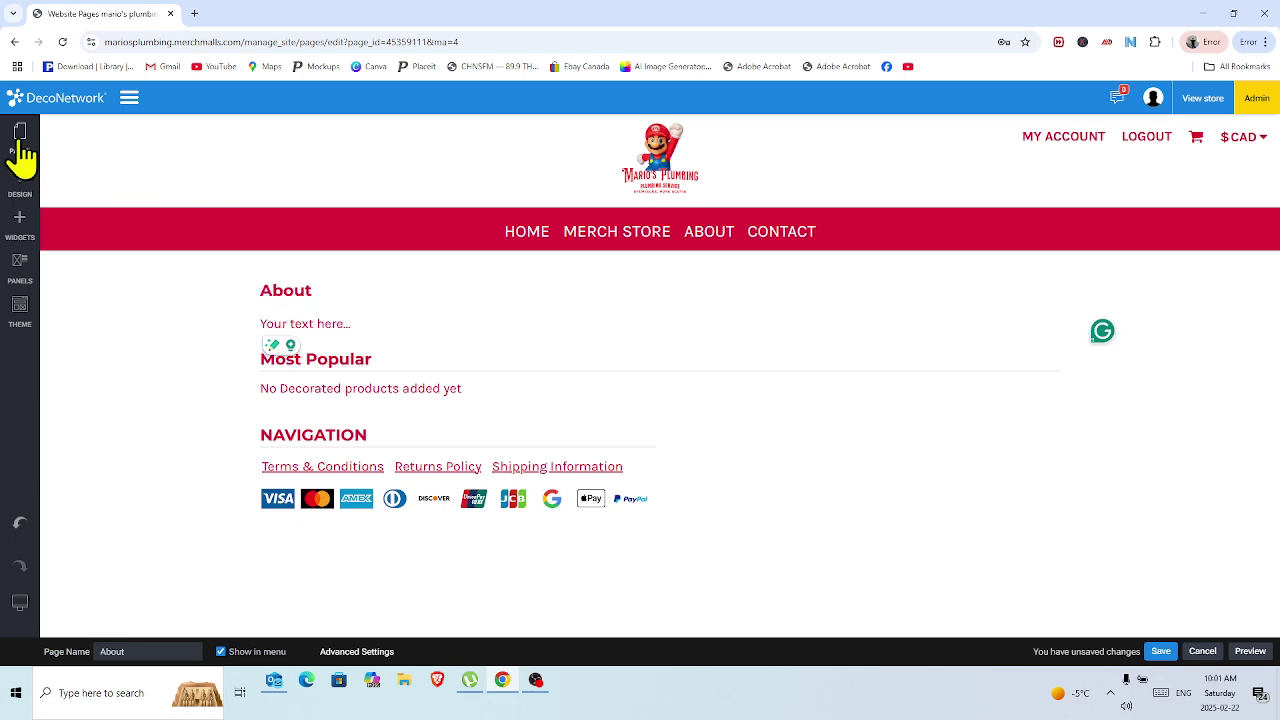
# Rename the Home page to "Mario's Plumbing" and save the page.
pyautogui.click(20, 150)
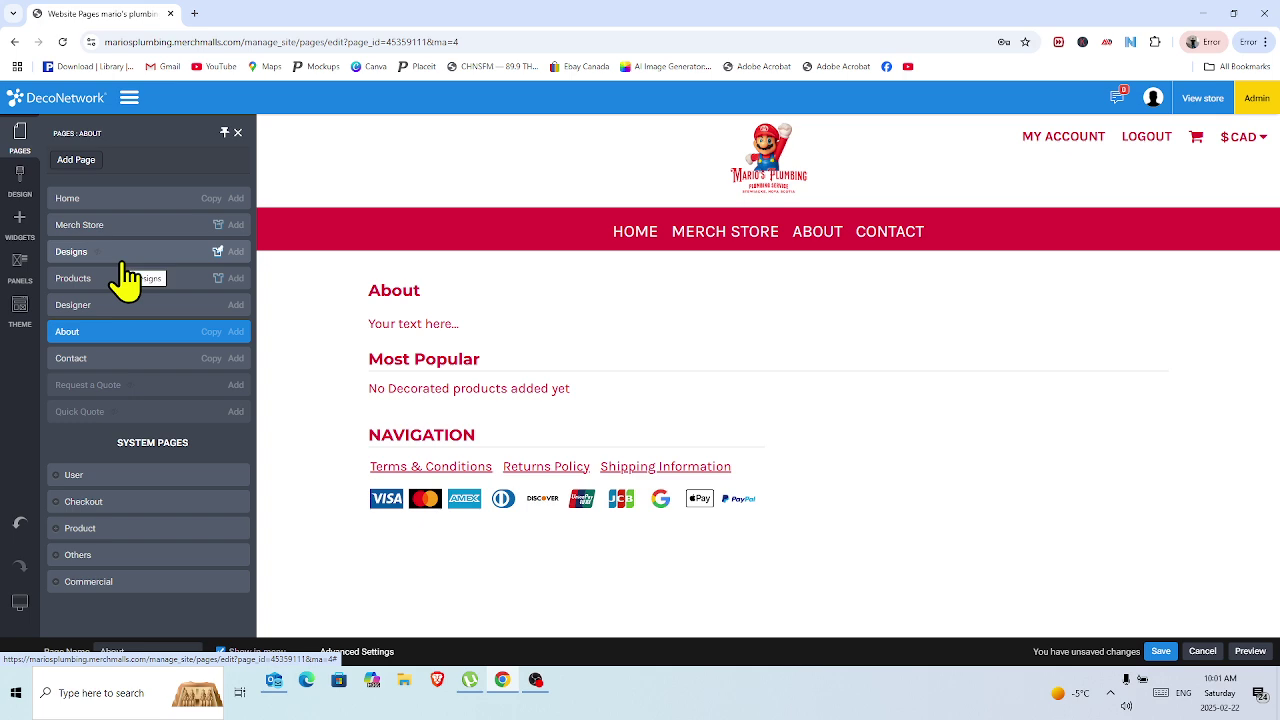
pyautogui.click(115, 202)
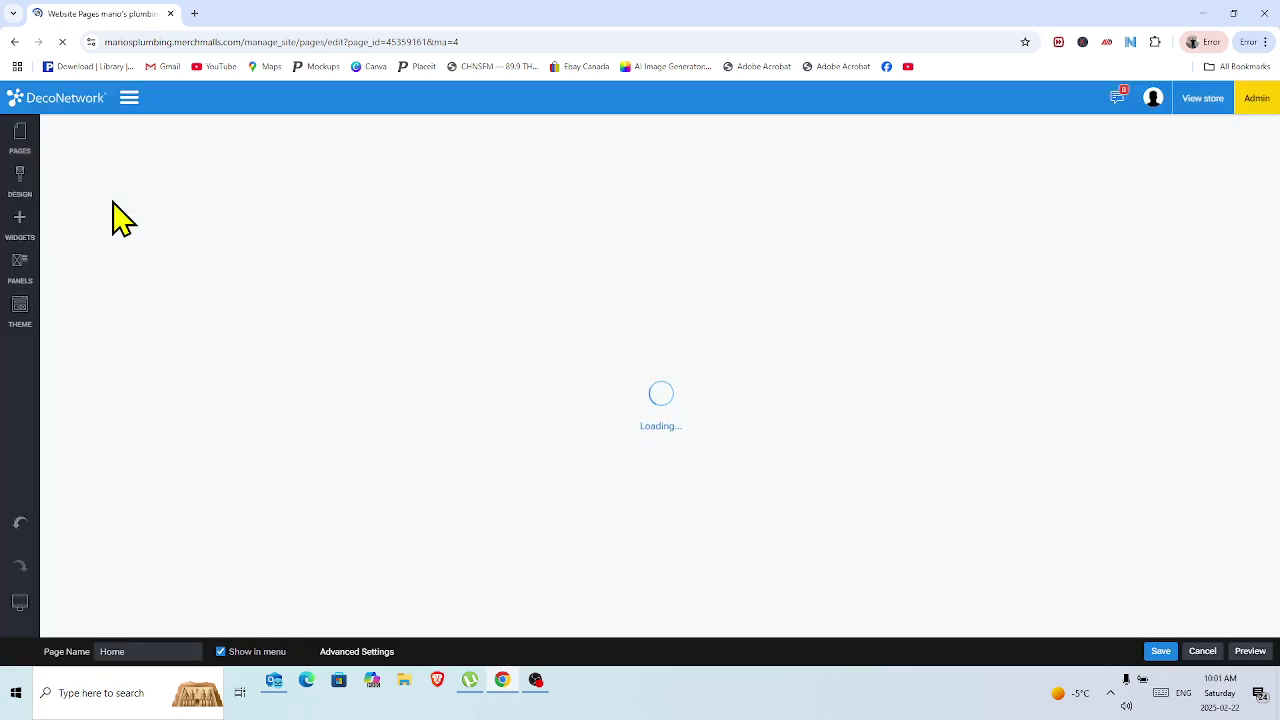
pyautogui.doubleClick(139, 651)
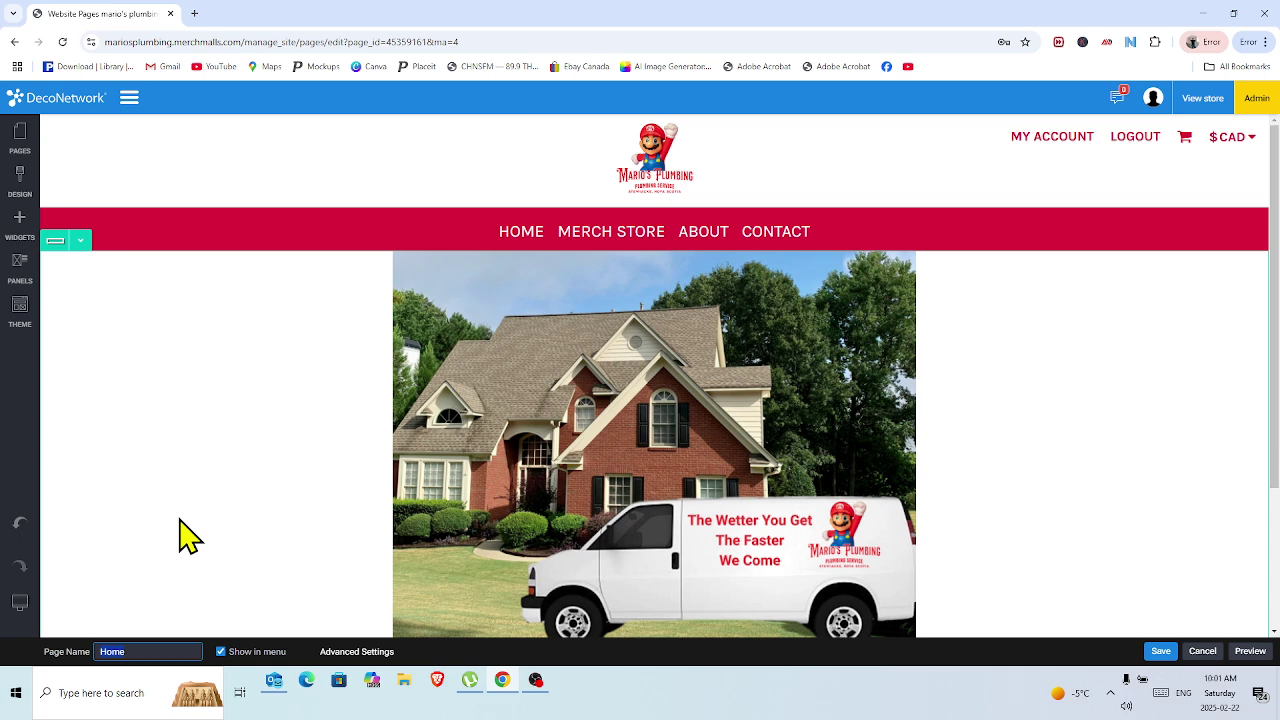
pyautogui.write('Mario')
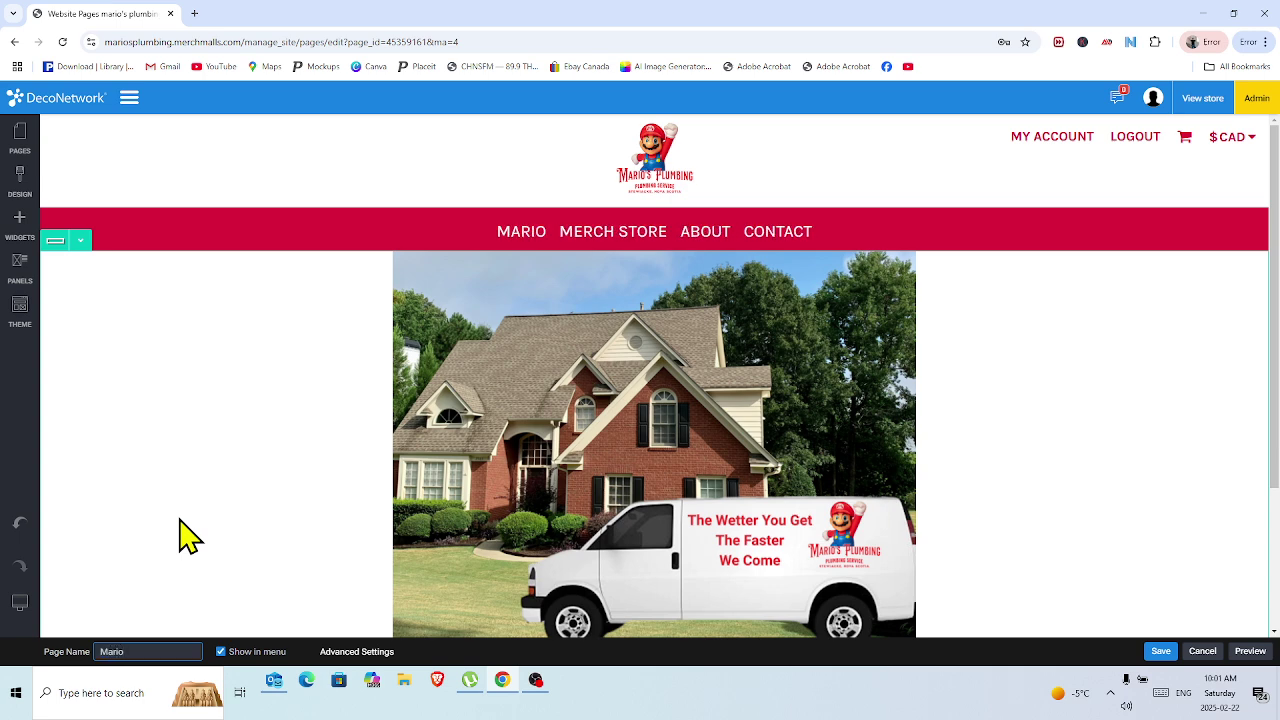
pyautogui.write("'s Plu")
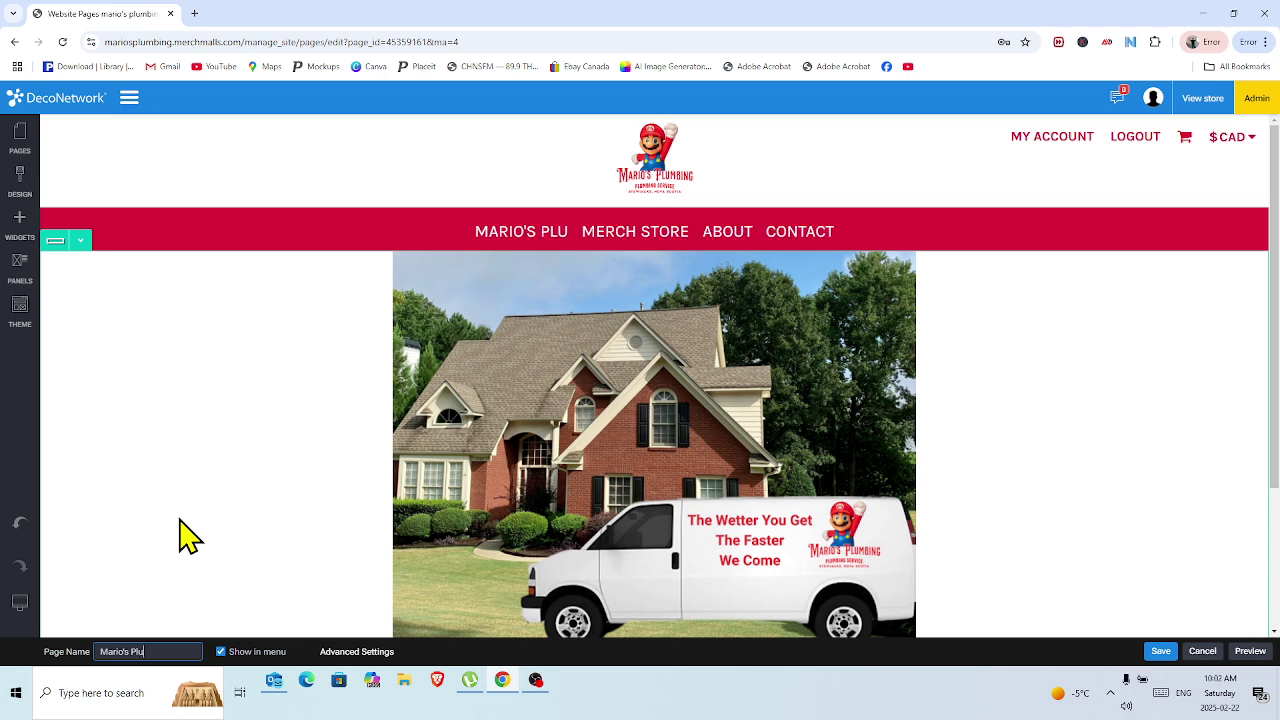
pyautogui.write('mbing')
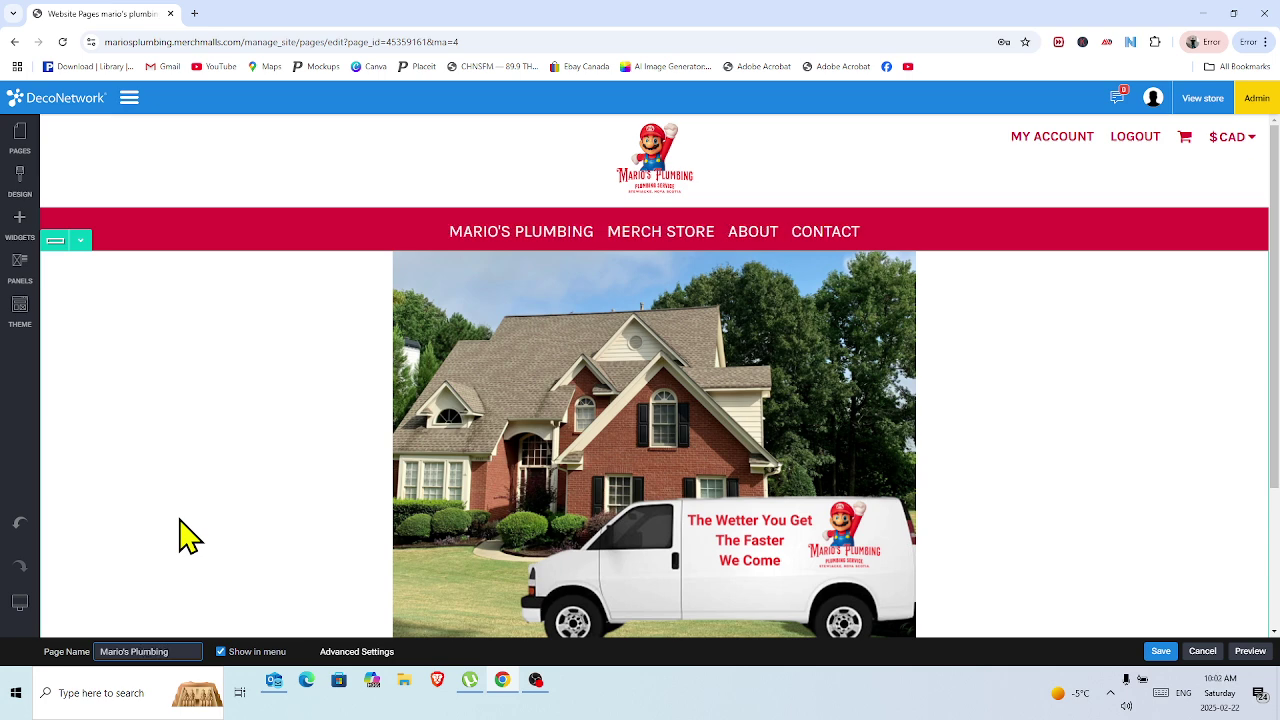
pyautogui.click(1160, 652)
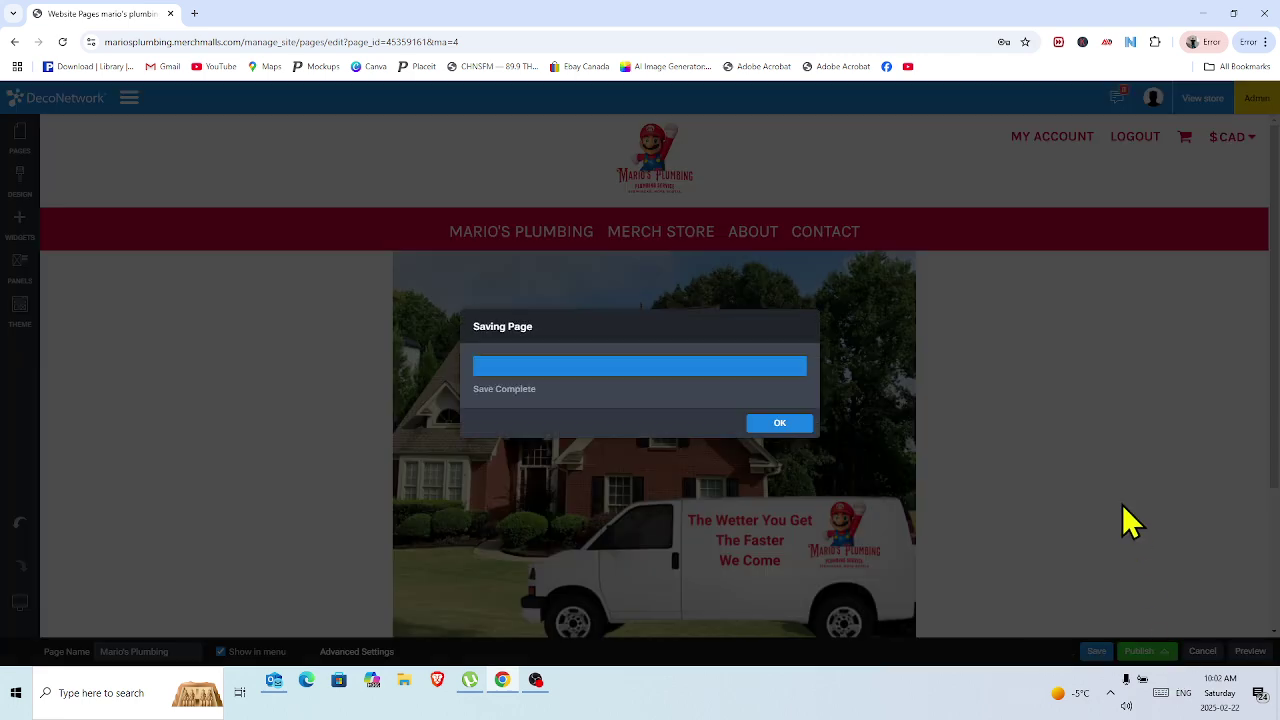
pyautogui.click(795, 423)
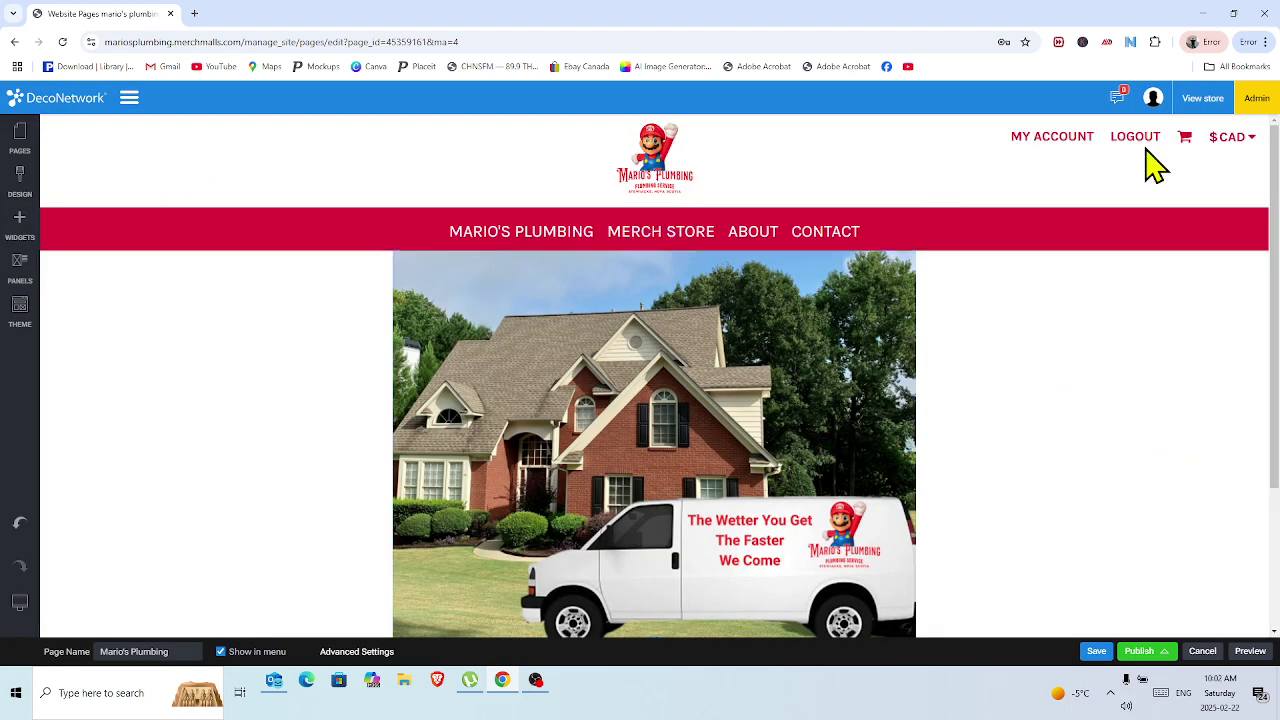
# Start a new decorated product for the store using the Affiliate ATC EVERYDAY SIDE SEAM TEE as the blank.
pyautogui.click(1255, 105)
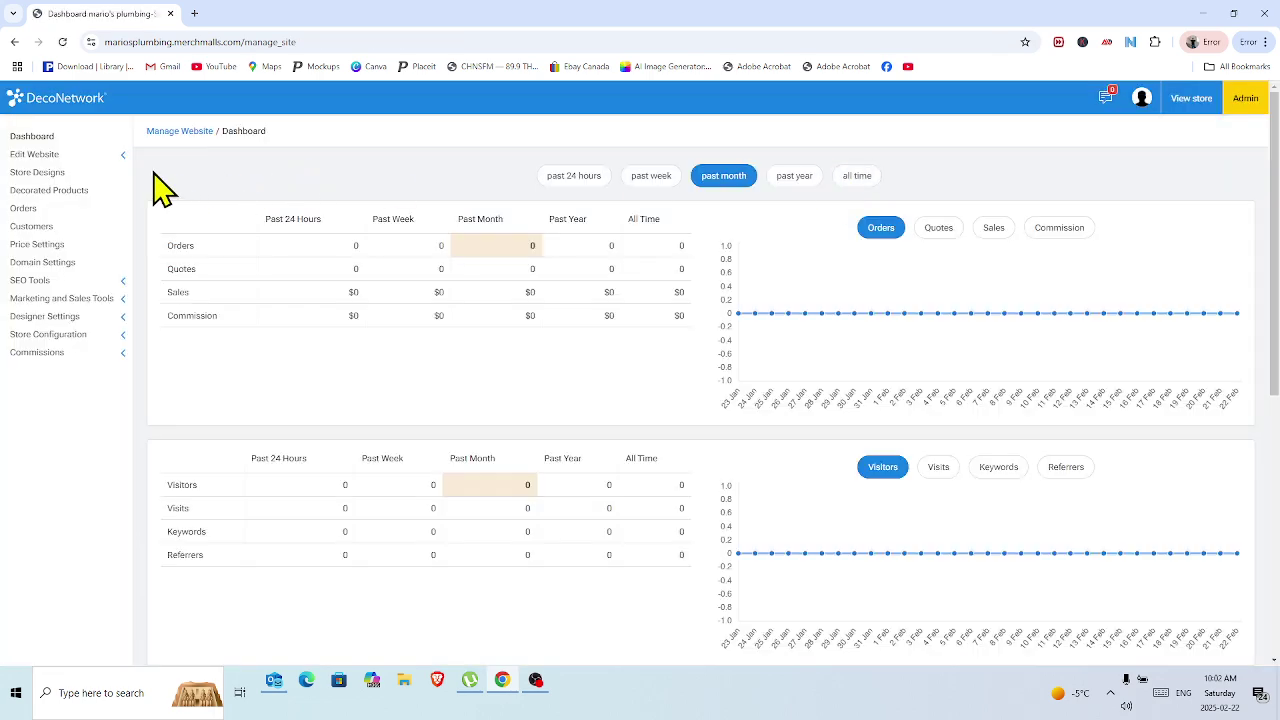
pyautogui.click(66, 191)
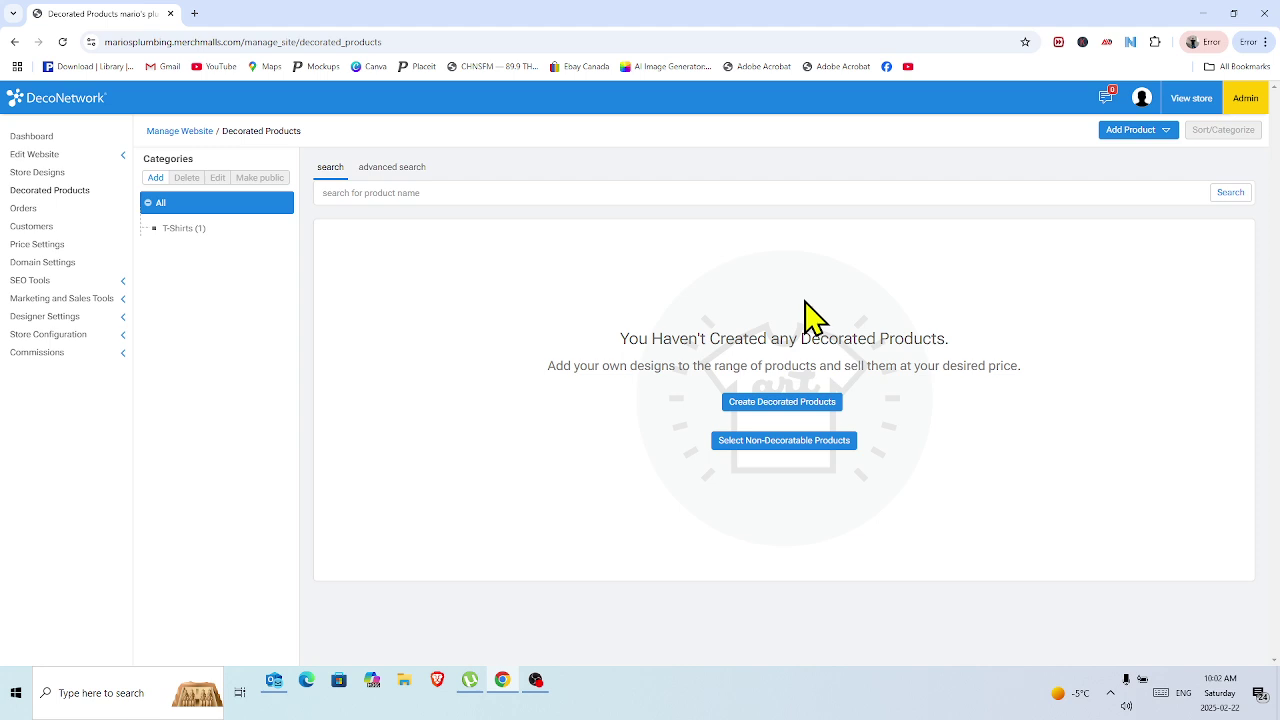
pyautogui.click(814, 401)
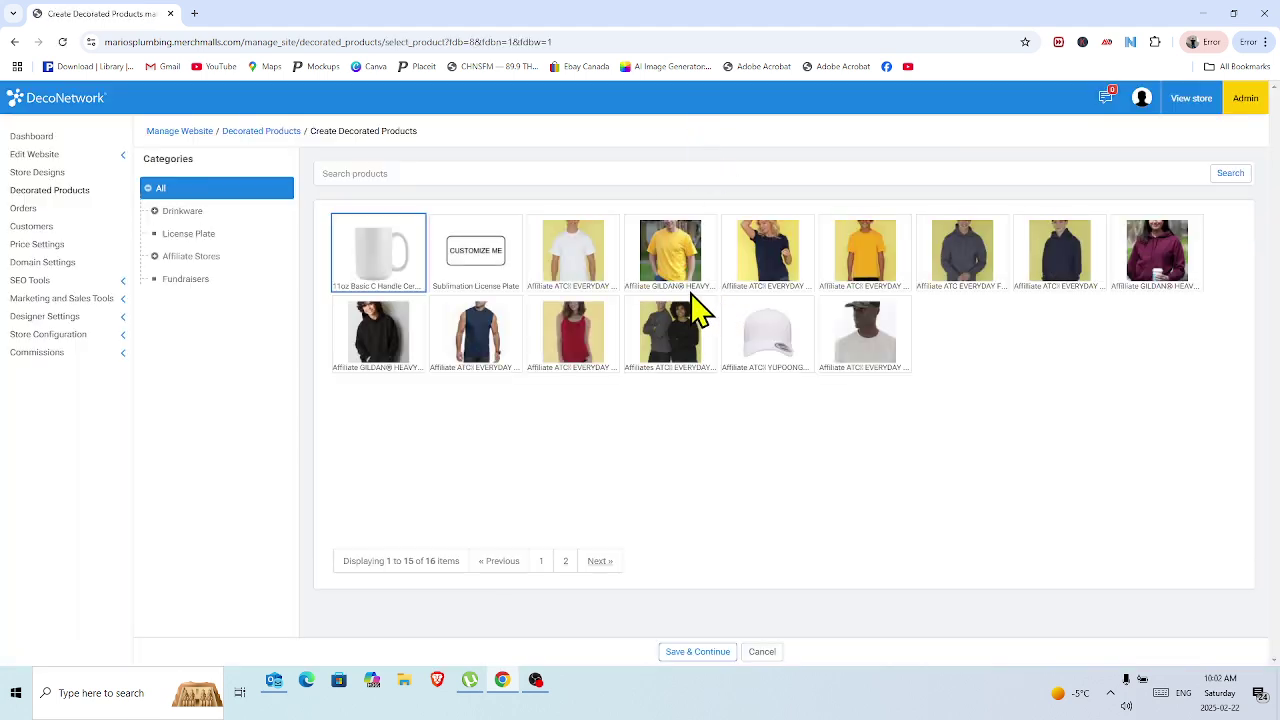
pyautogui.click(587, 268)
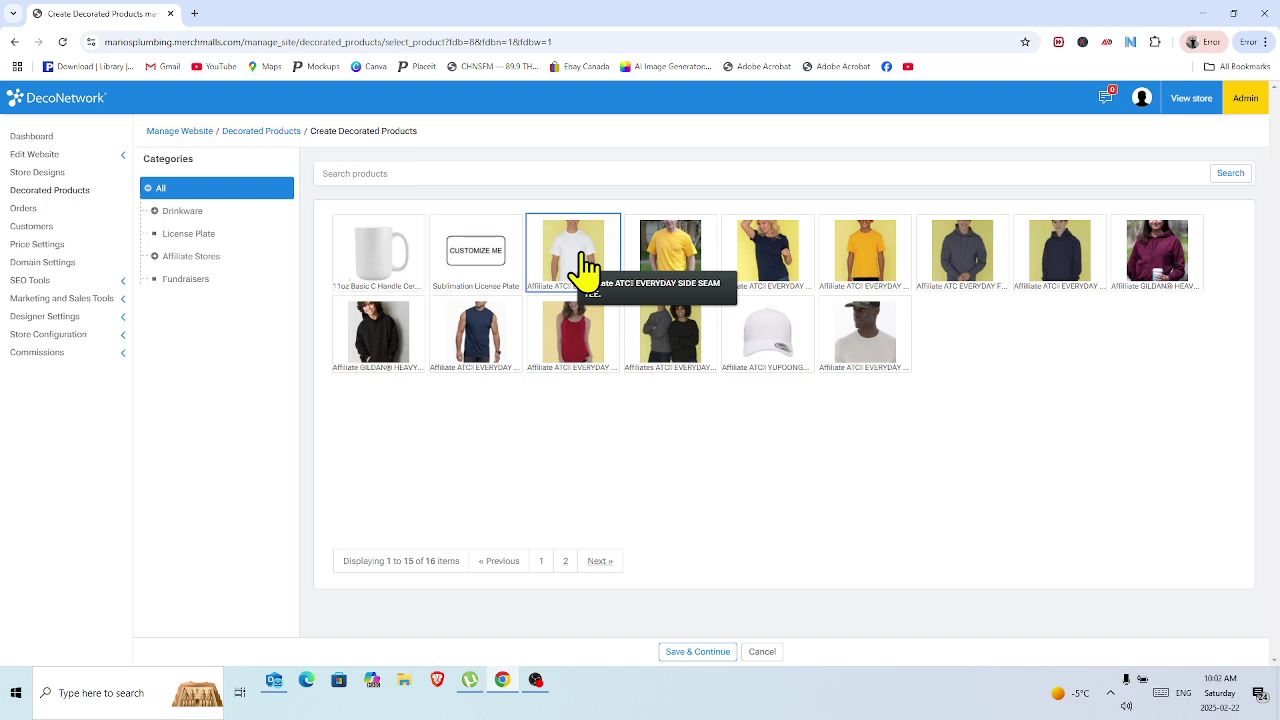
pyautogui.click(698, 652)
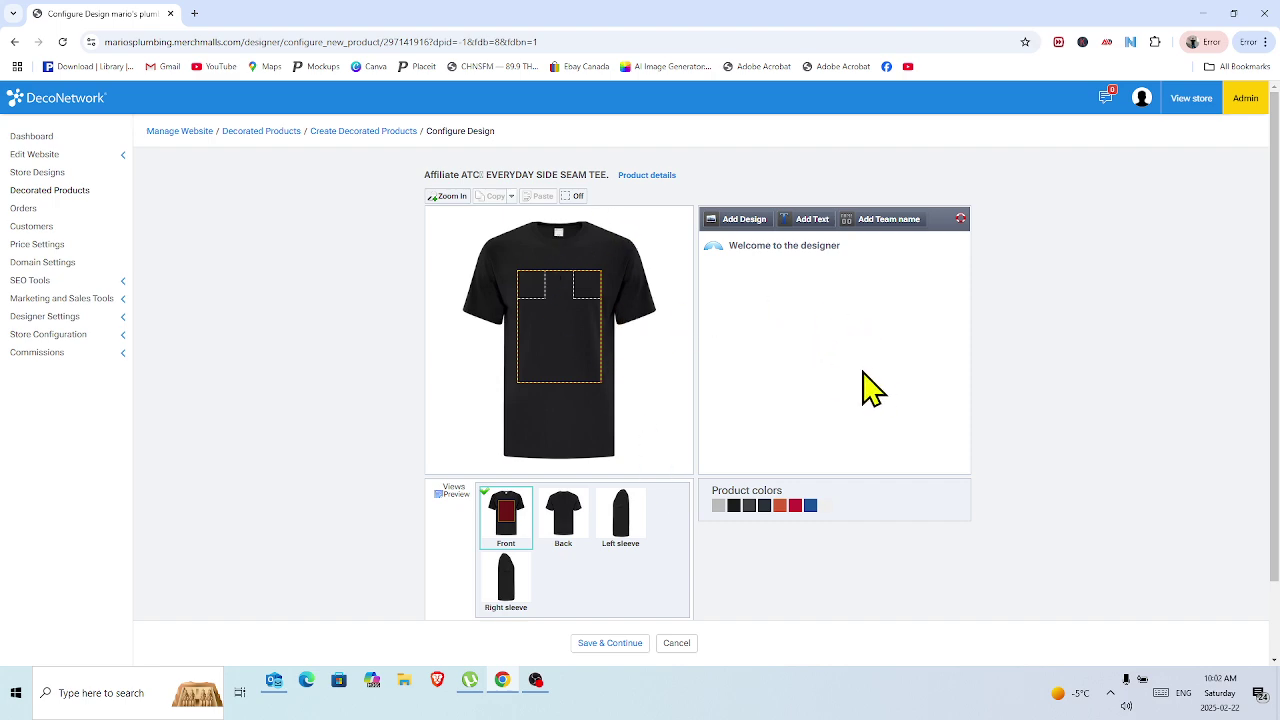
# Upload the "Untitled Project (18)" artwork onto the tee's front, declare permission to use the file, and save the design.
pyautogui.click(752, 228)
pyautogui.click(748, 384)
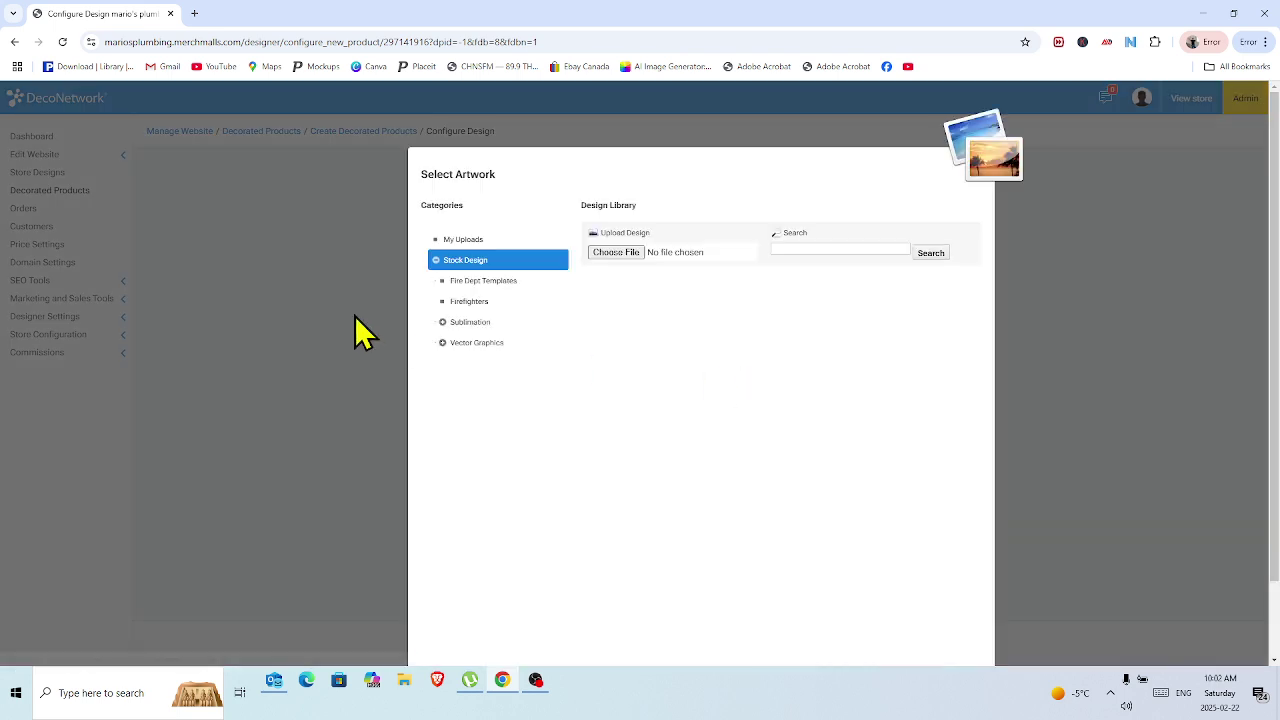
pyautogui.click(617, 253)
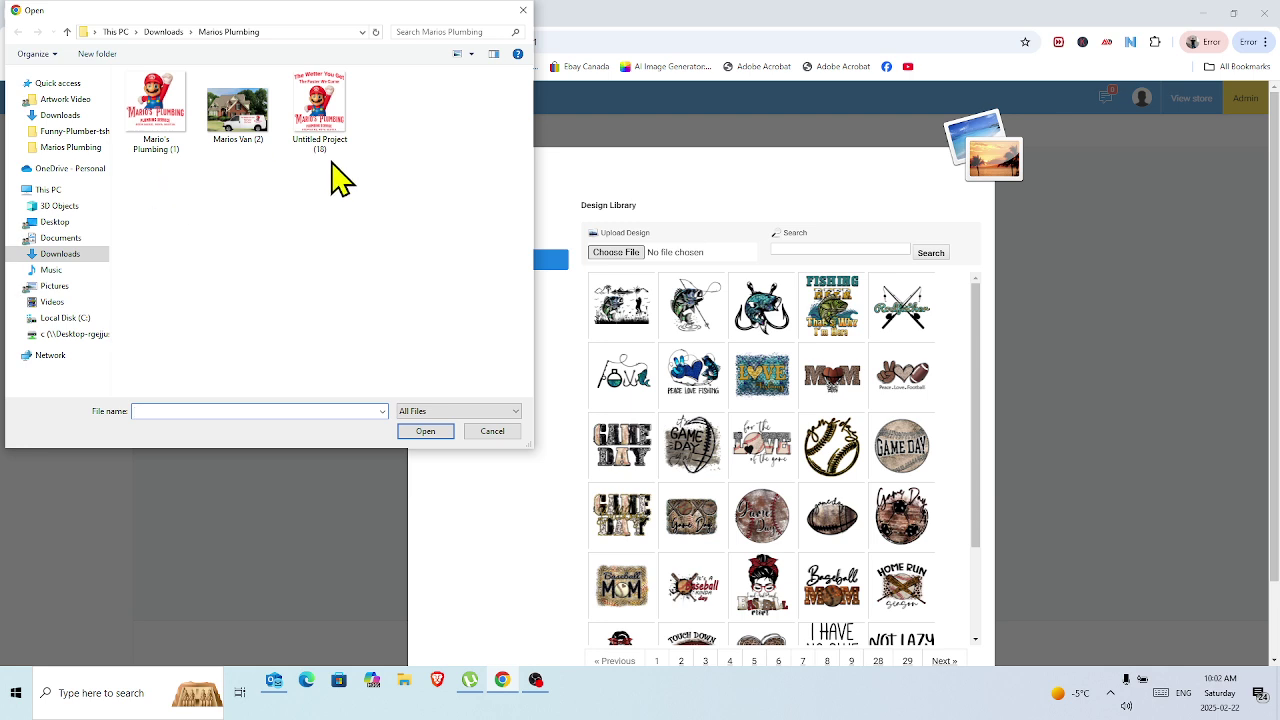
pyautogui.doubleClick(320, 109)
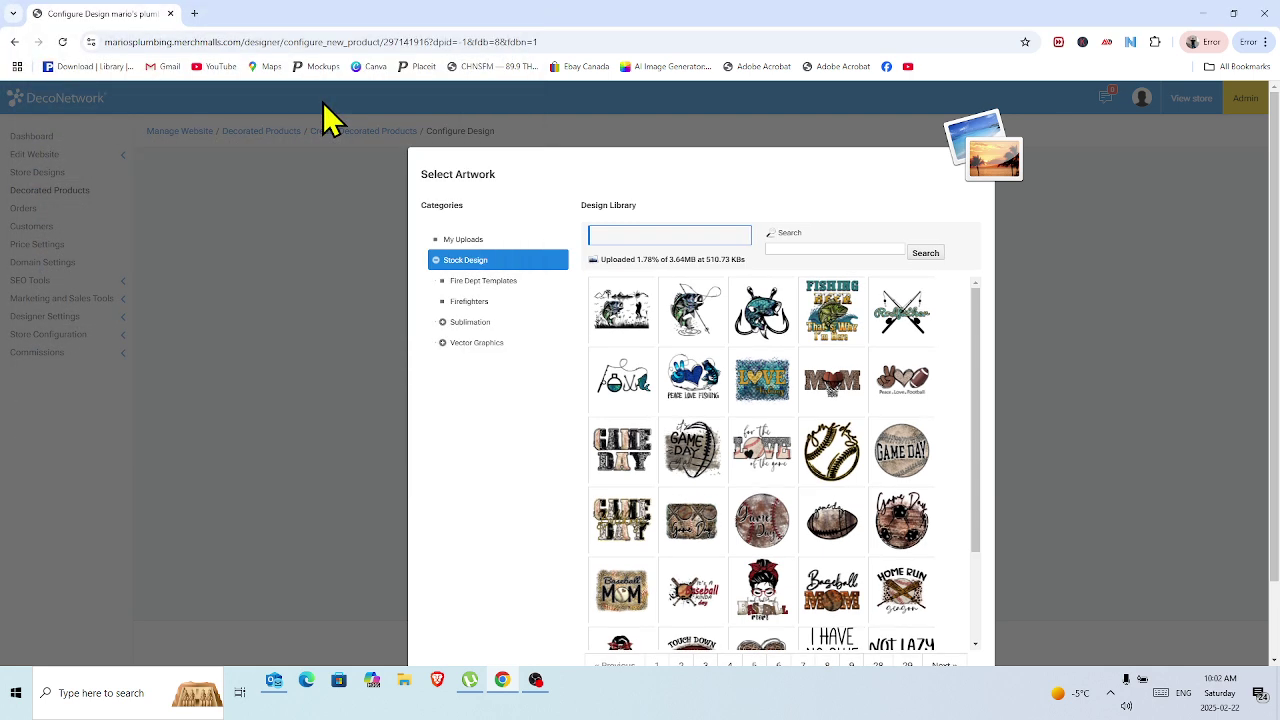
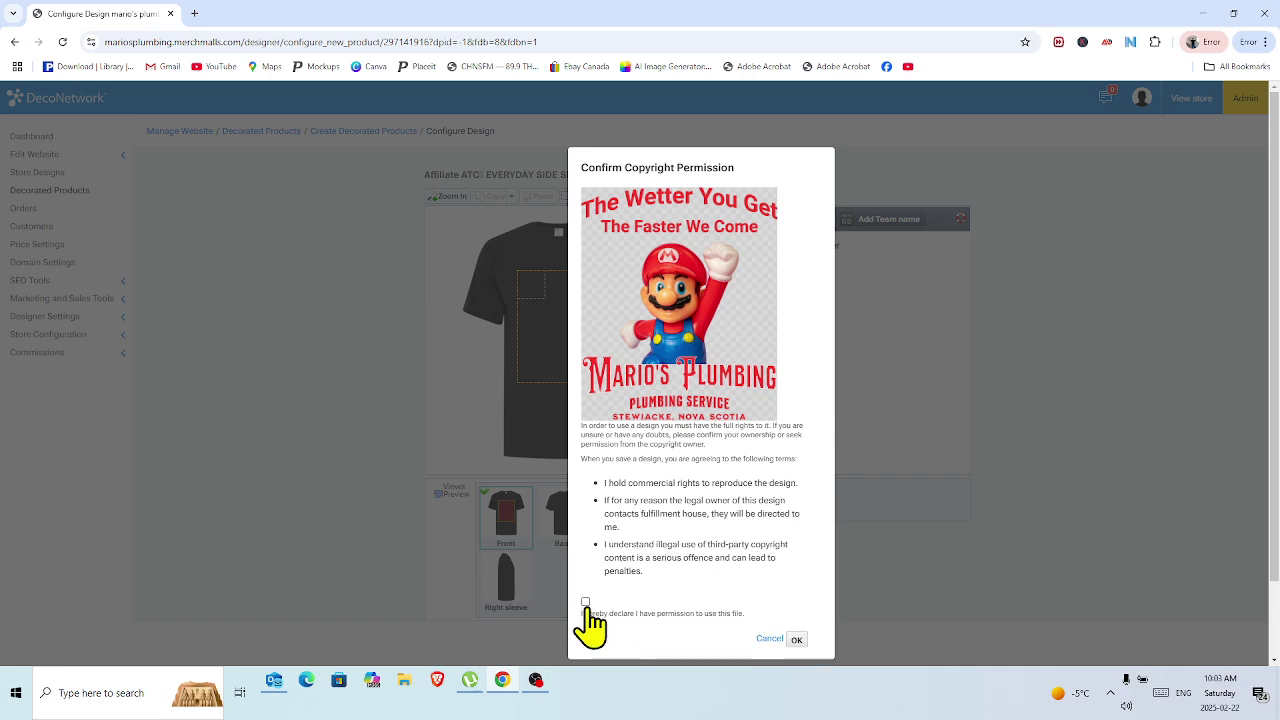
pyautogui.click(796, 640)
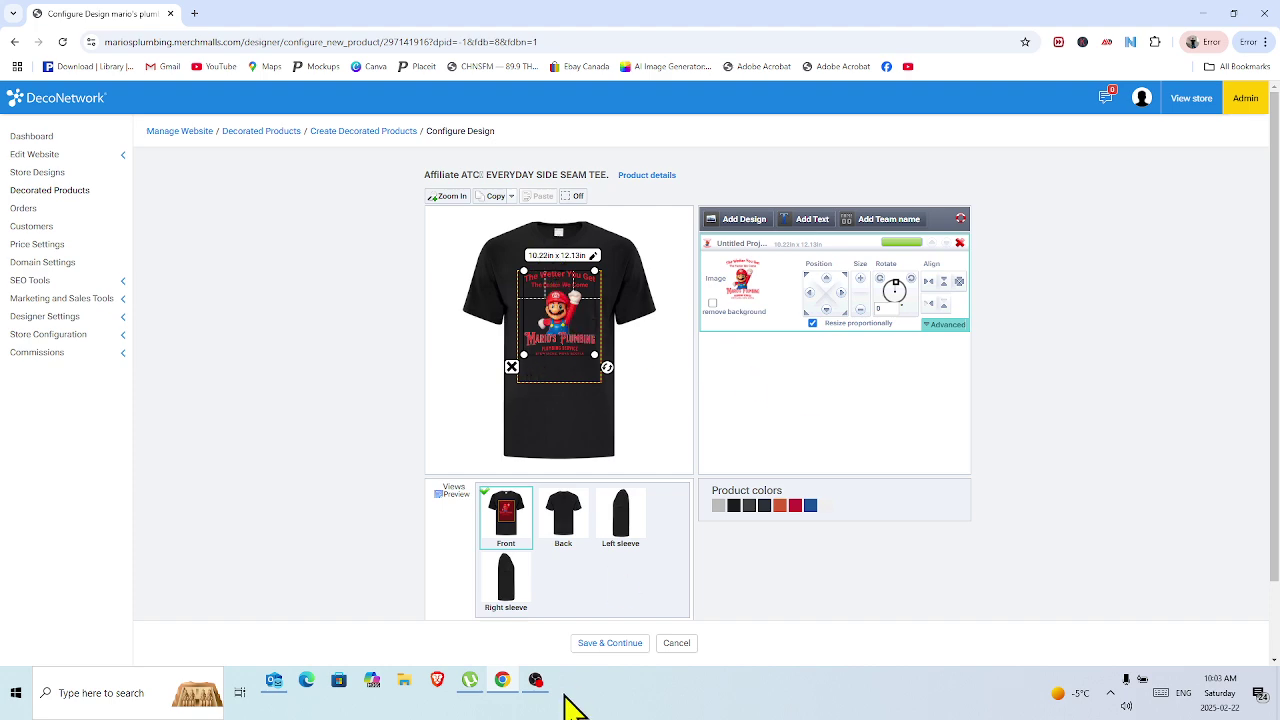
pyautogui.click(601, 646)
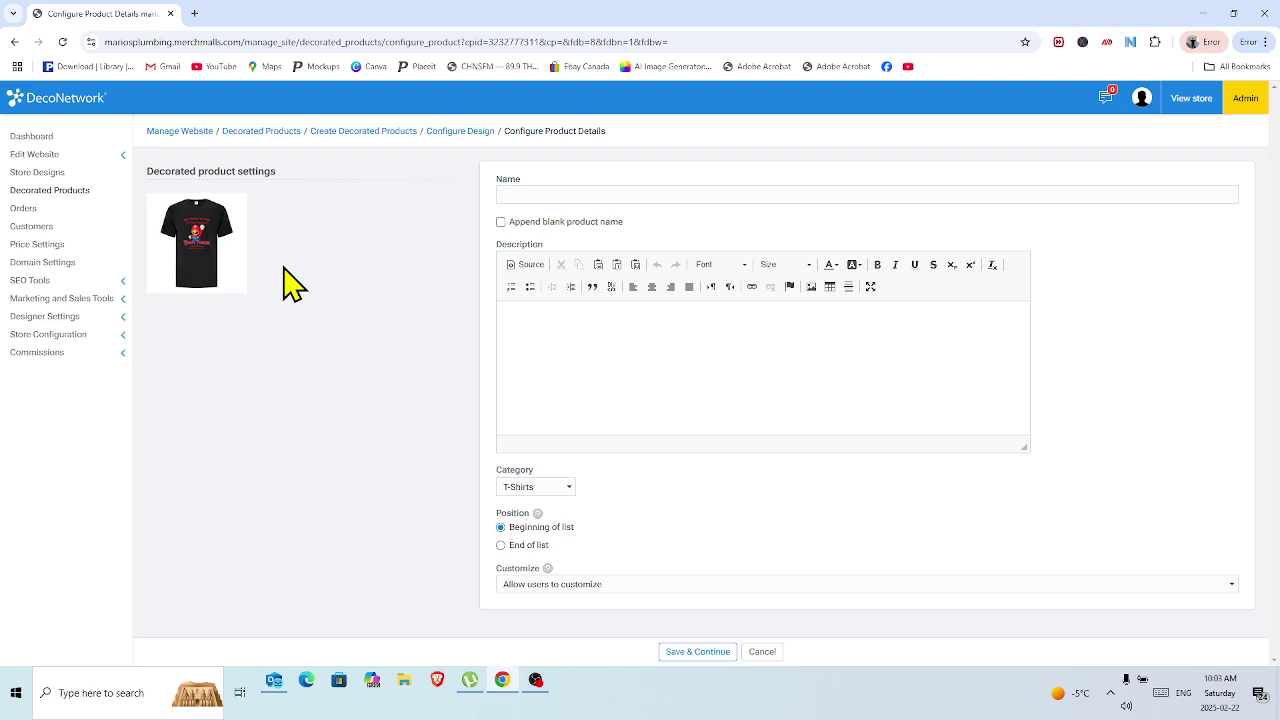
# Name the decorated product "Mario's Plumbing", set Customize to "Don't allow users to customize", and save the details.
pyautogui.click(523, 196)
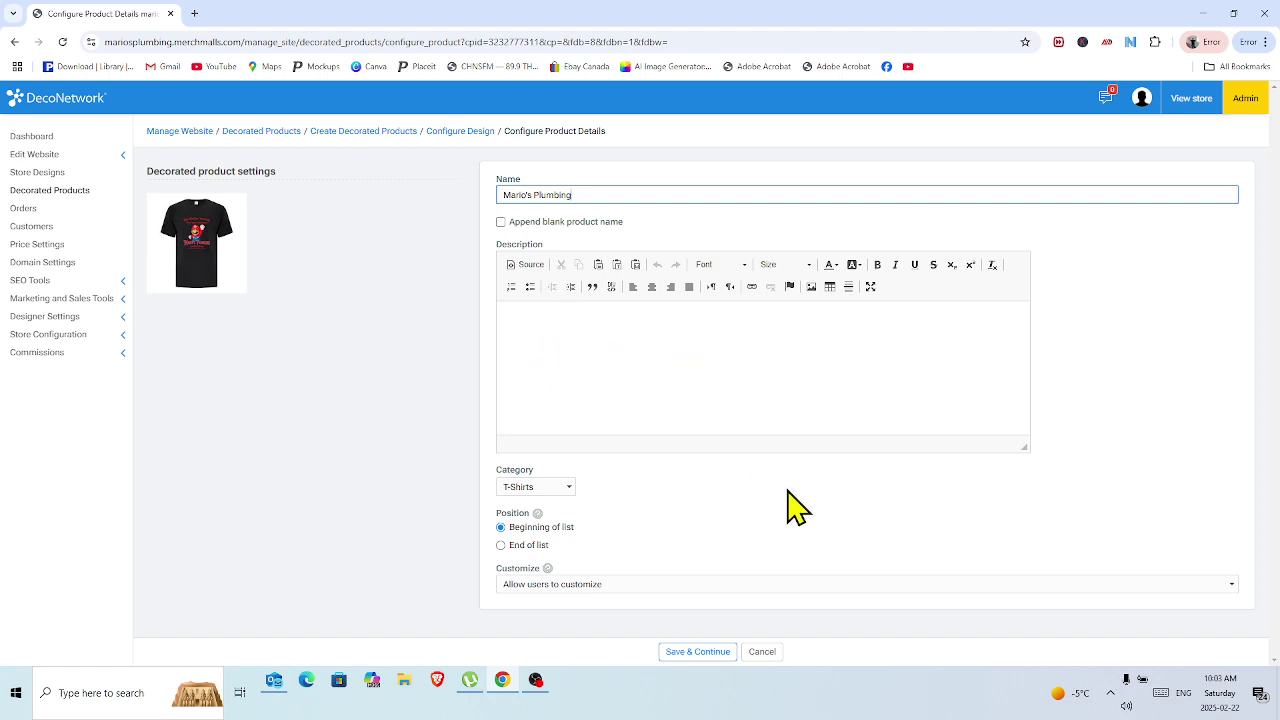
pyautogui.click(778, 588)
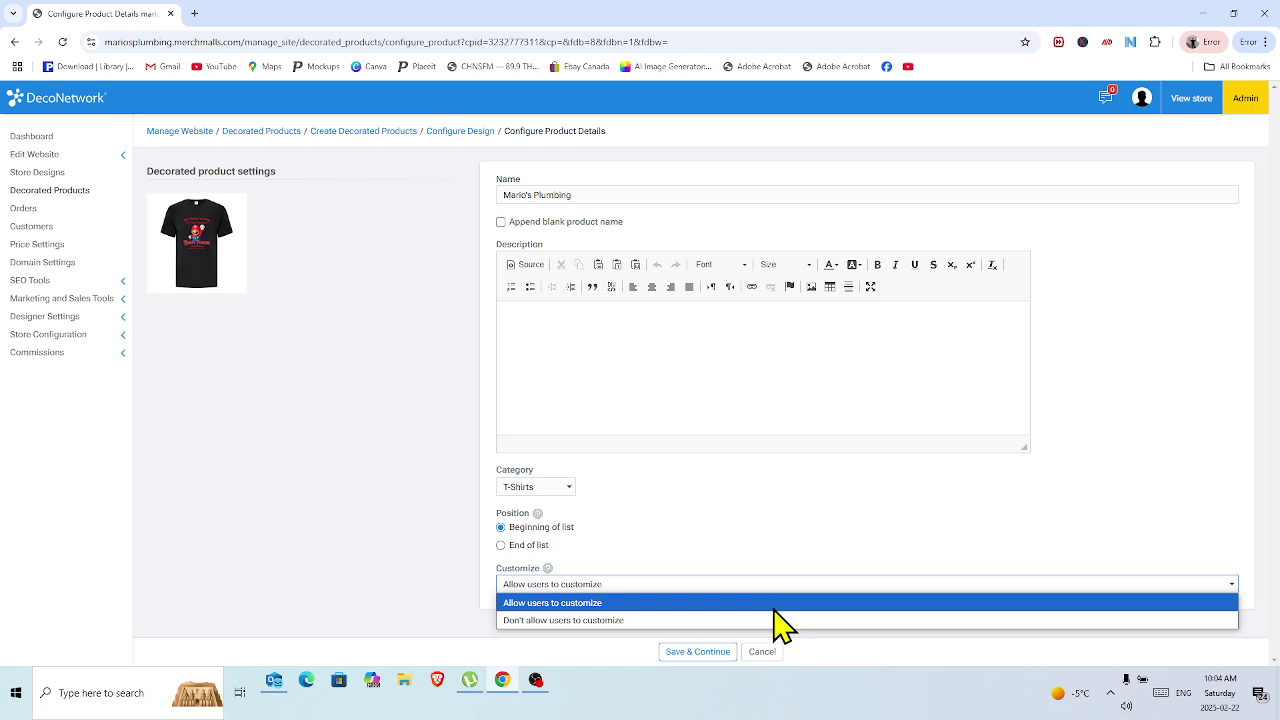
pyautogui.click(778, 620)
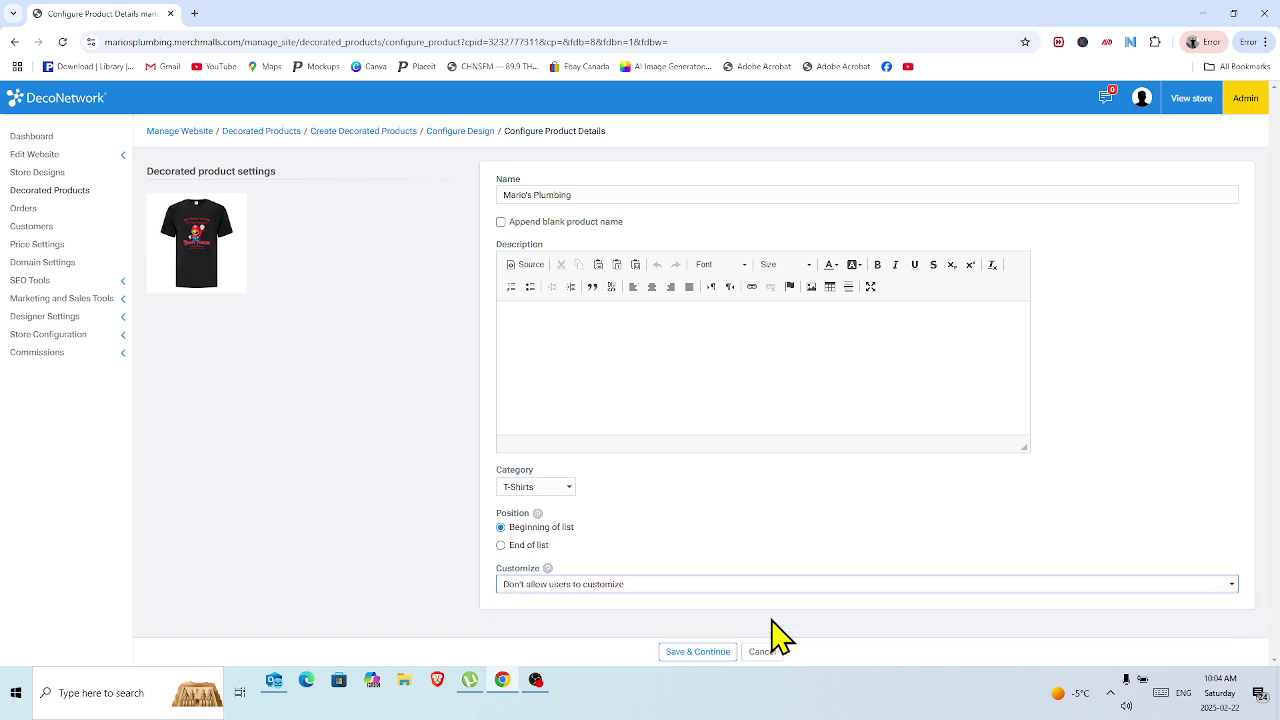
pyautogui.click(688, 651)
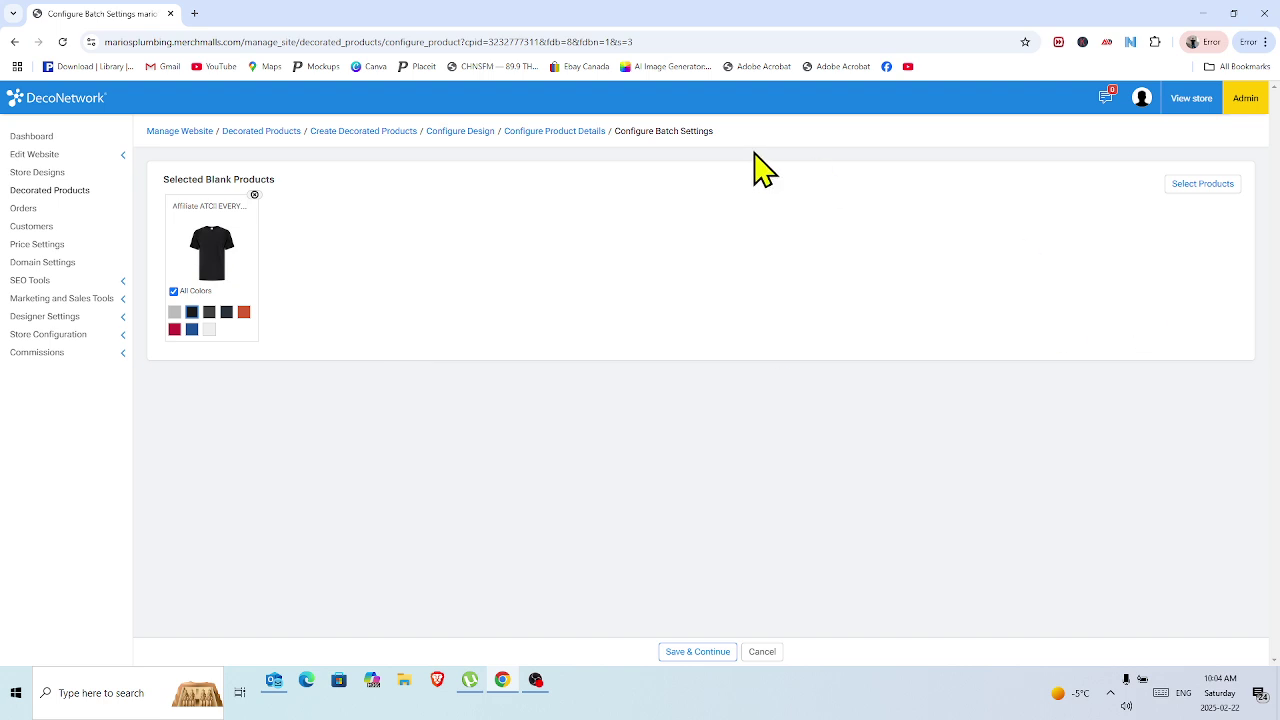
# Add blank products ATCS1000L, ATCF2500, ATC1002, ATC1004L and ATC6606 to the design's batch.
pyautogui.click(1203, 188)
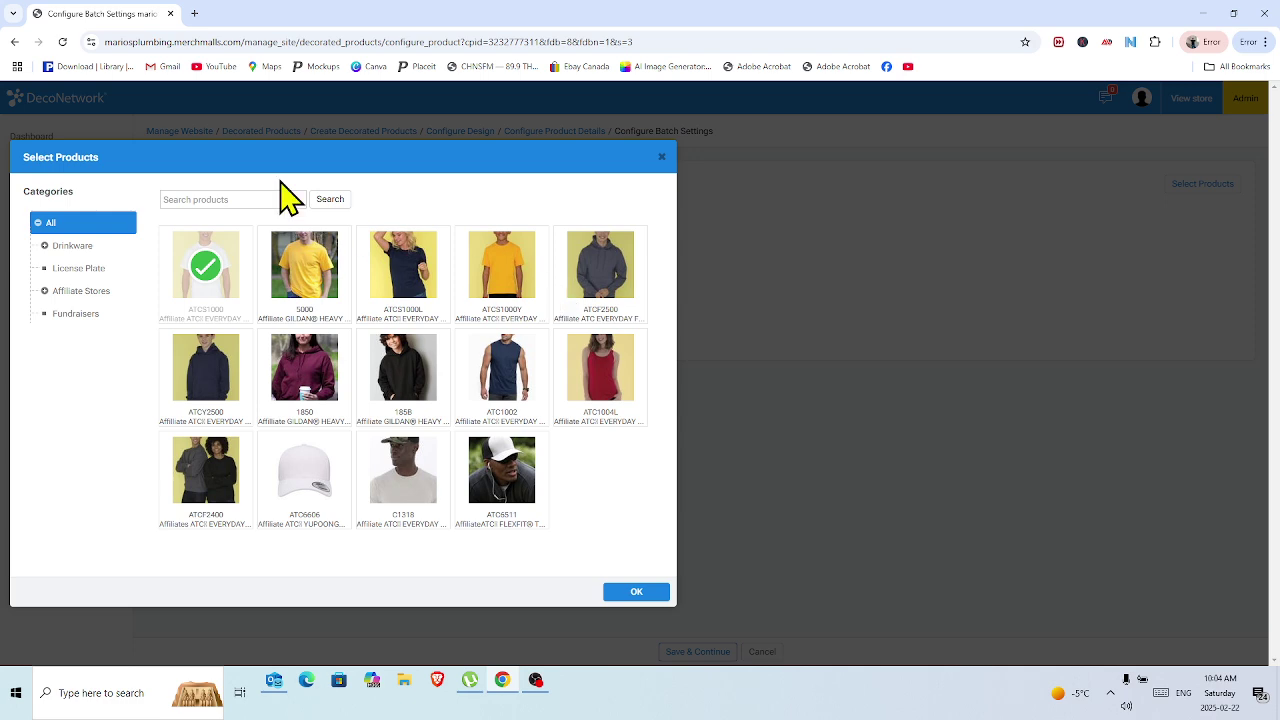
pyautogui.click(410, 277)
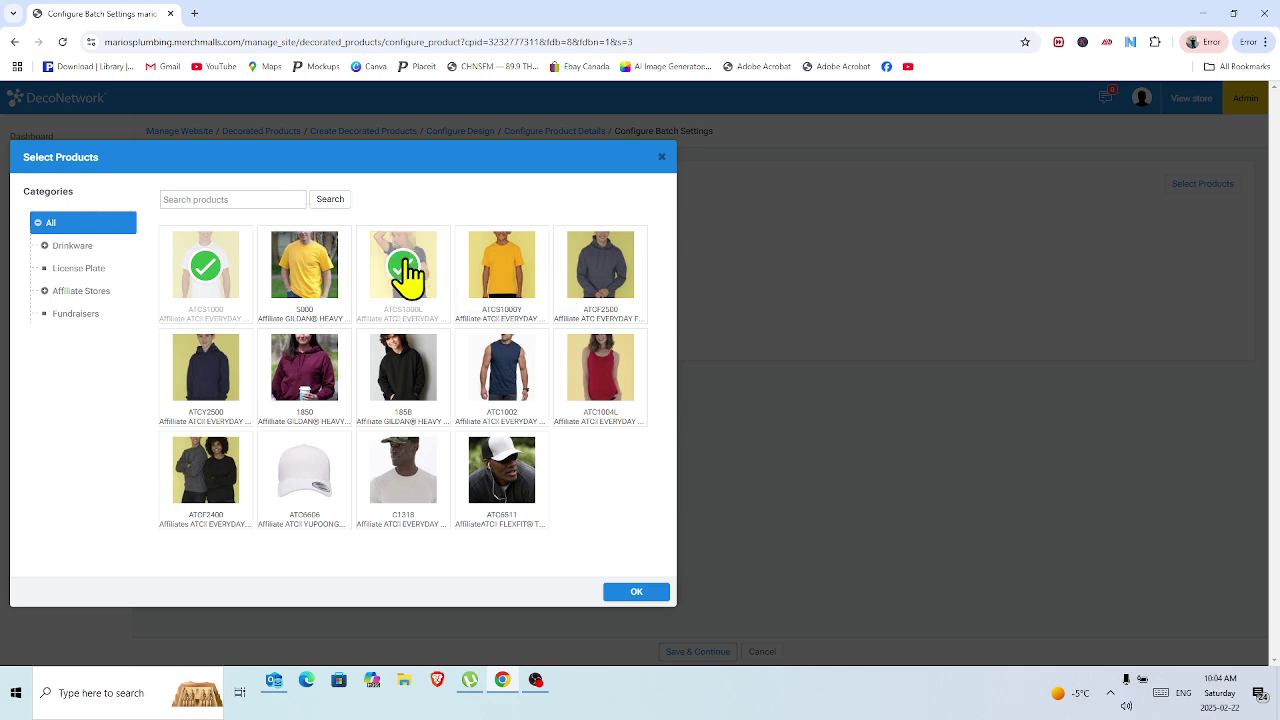
pyautogui.click(503, 277)
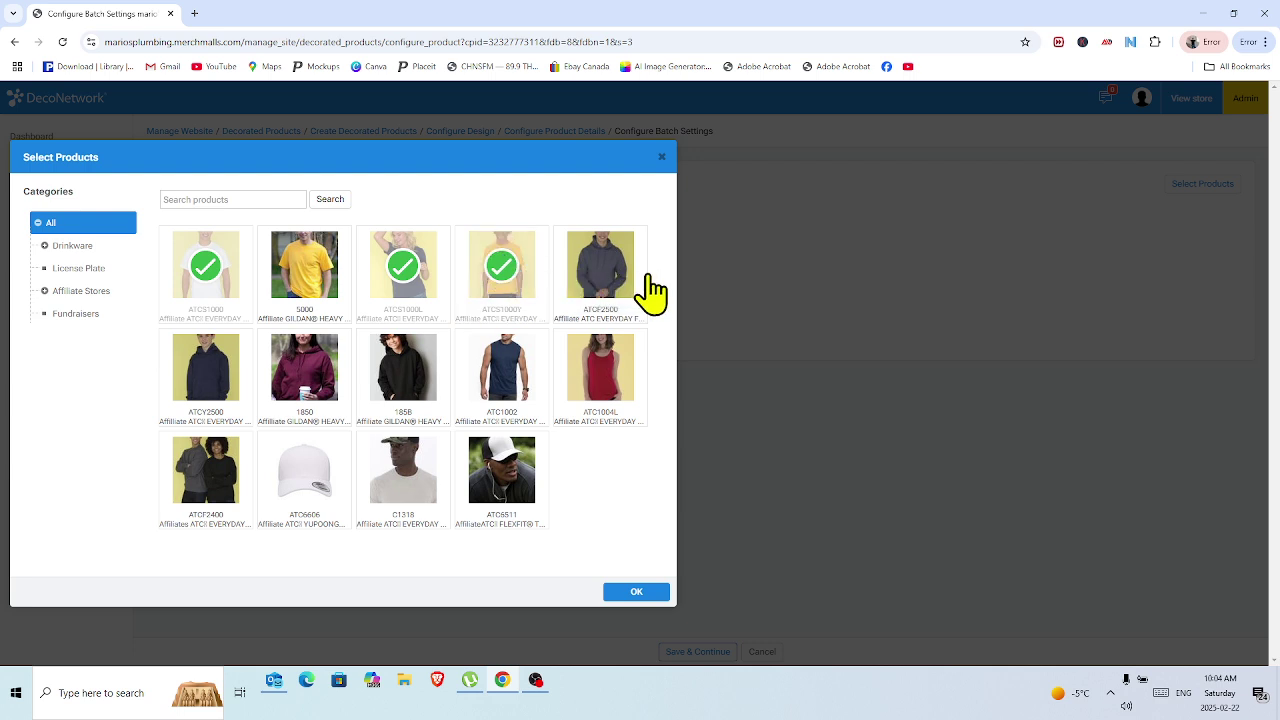
pyautogui.click(500, 280)
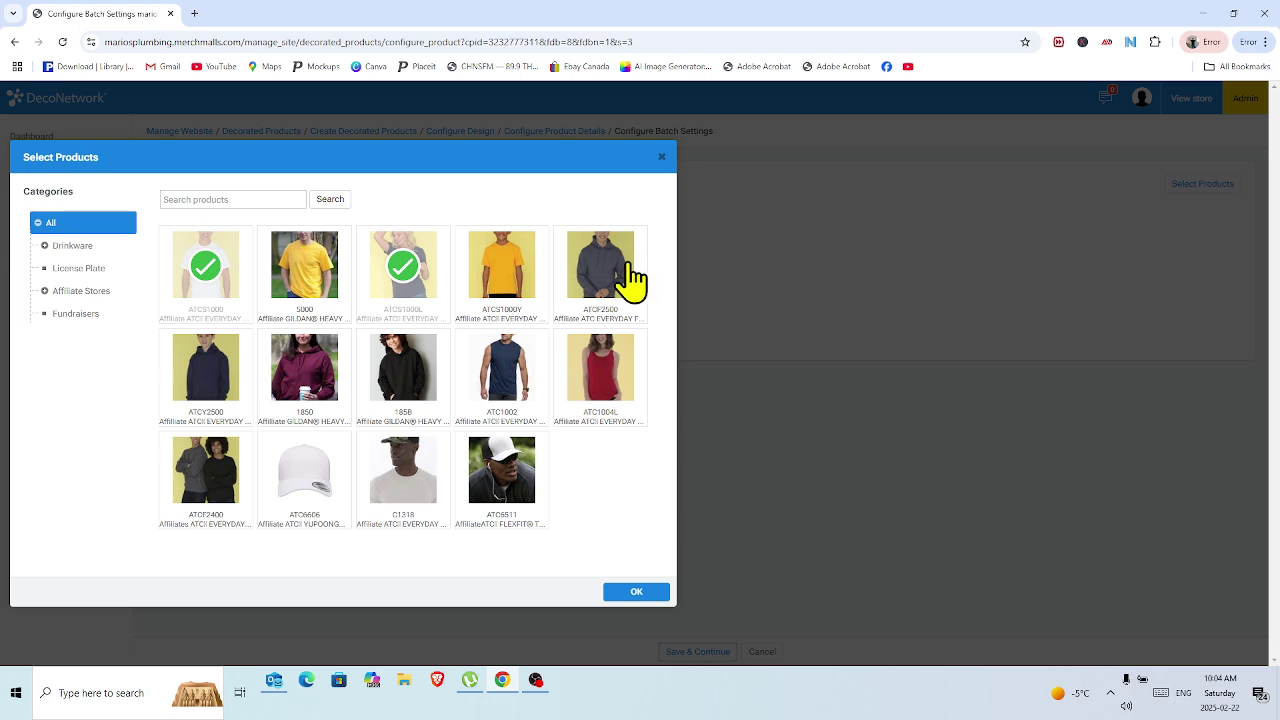
pyautogui.click(600, 270)
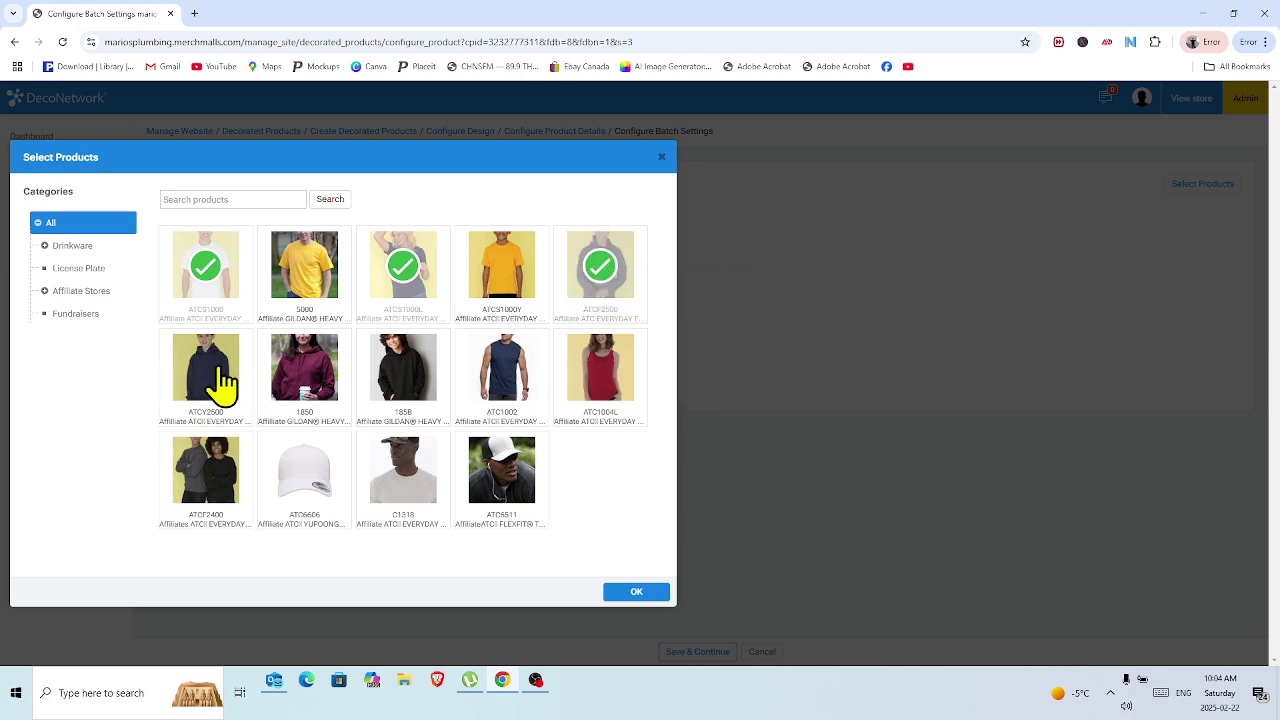
pyautogui.click(507, 372)
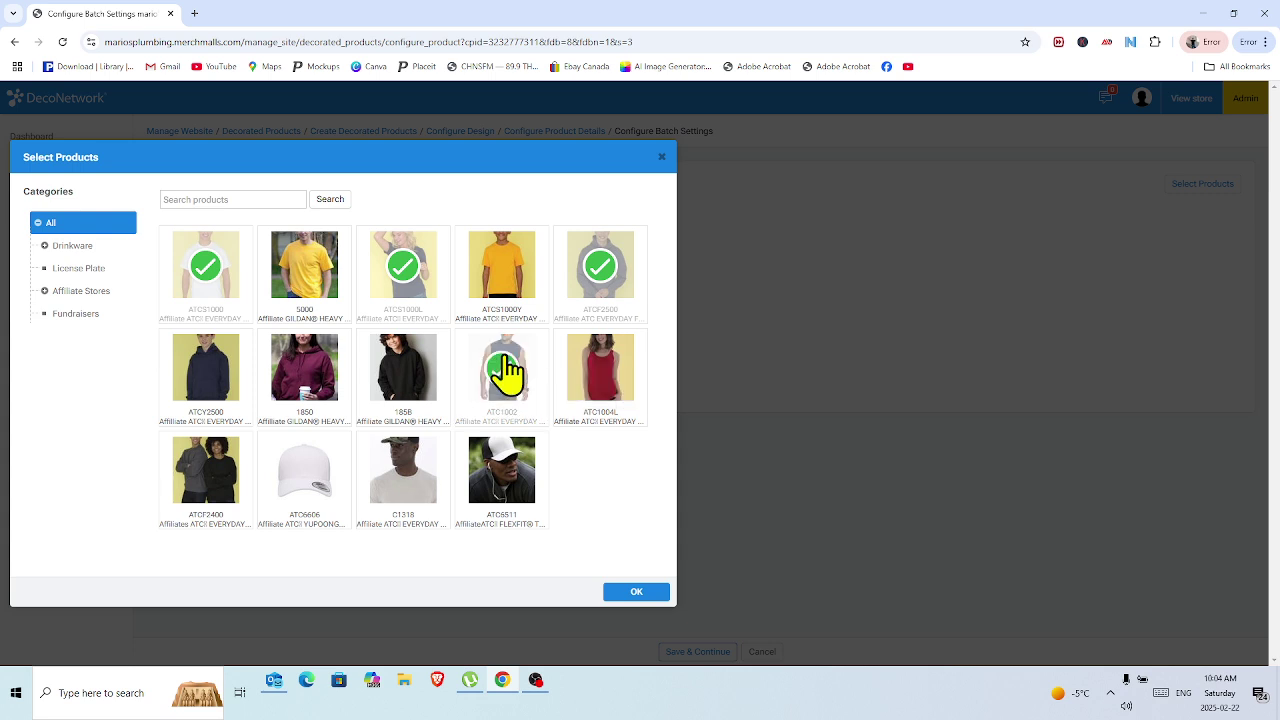
pyautogui.click(609, 390)
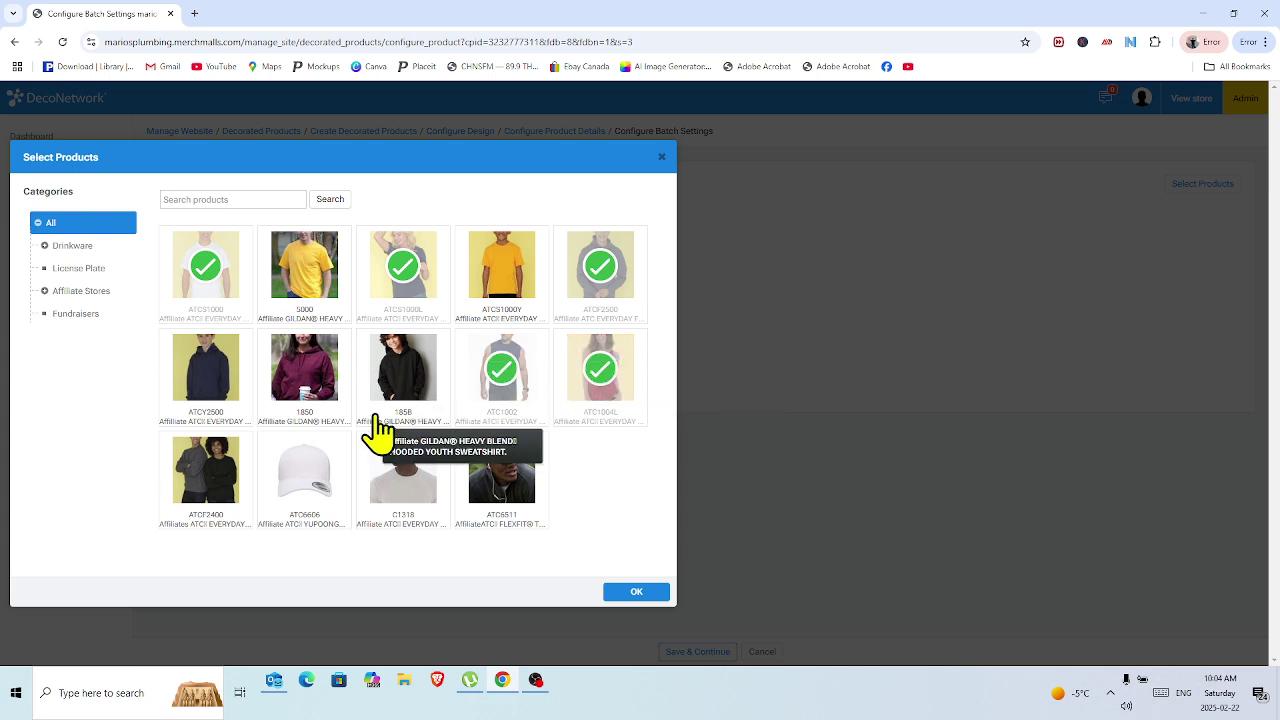
pyautogui.click(306, 476)
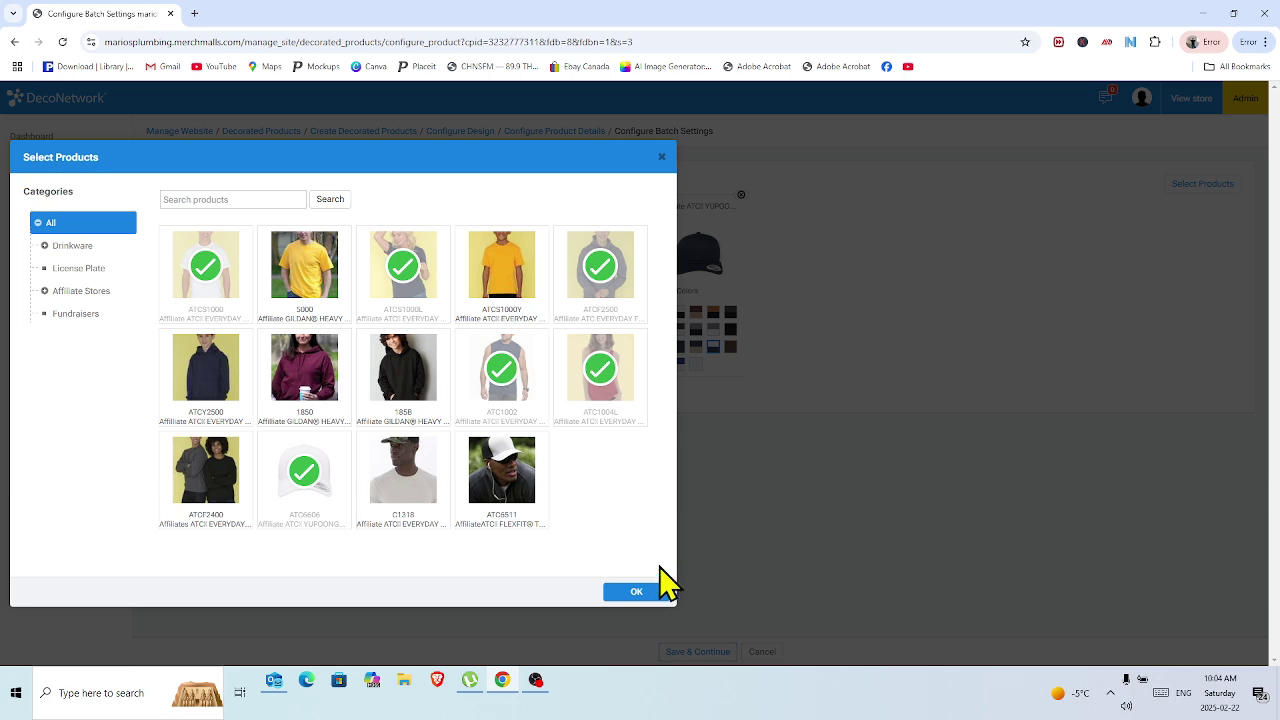
pyautogui.click(634, 592)
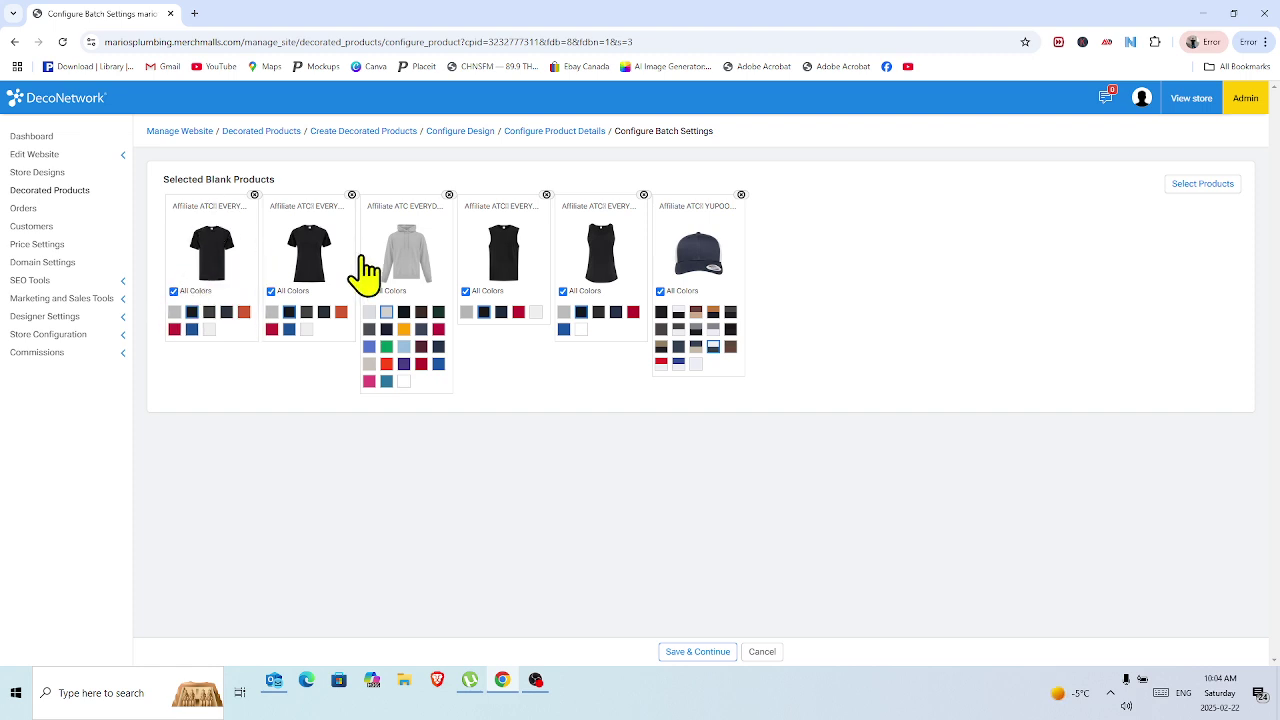
# Limit the ATCS1000 side seam tee's colors to grey, black, red and white.
pyautogui.click(174, 292)
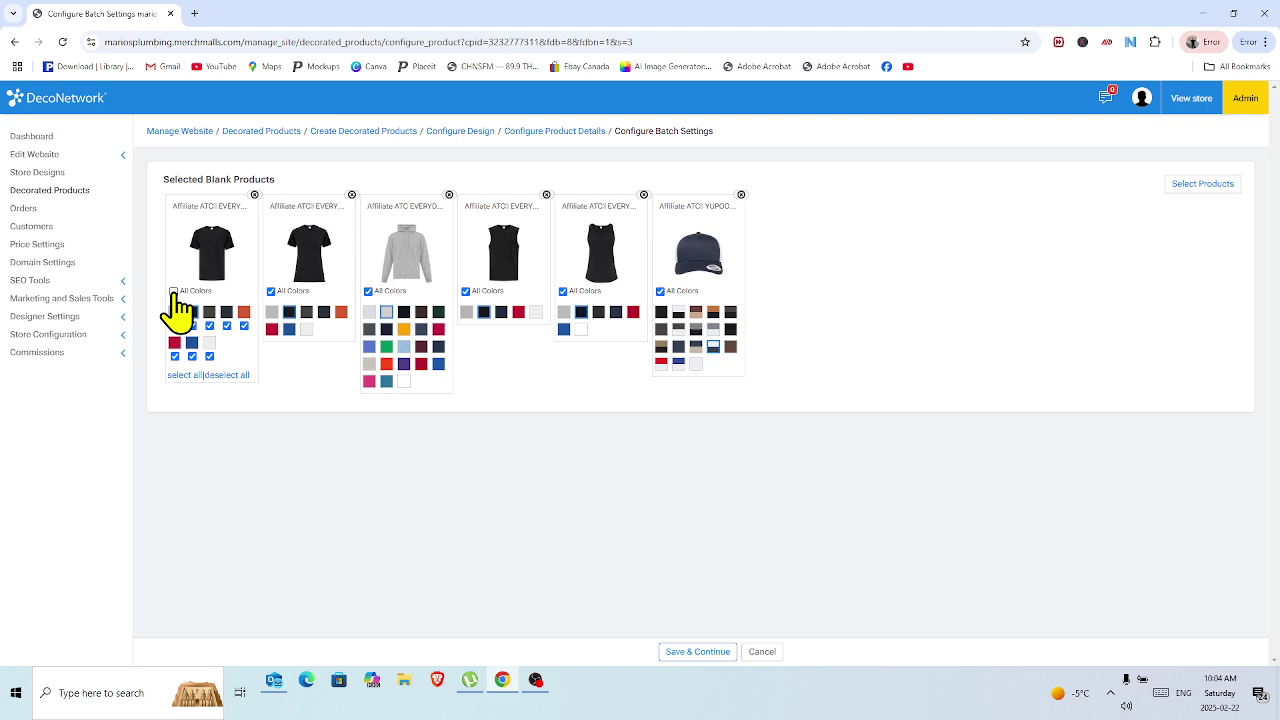
pyautogui.click(229, 376)
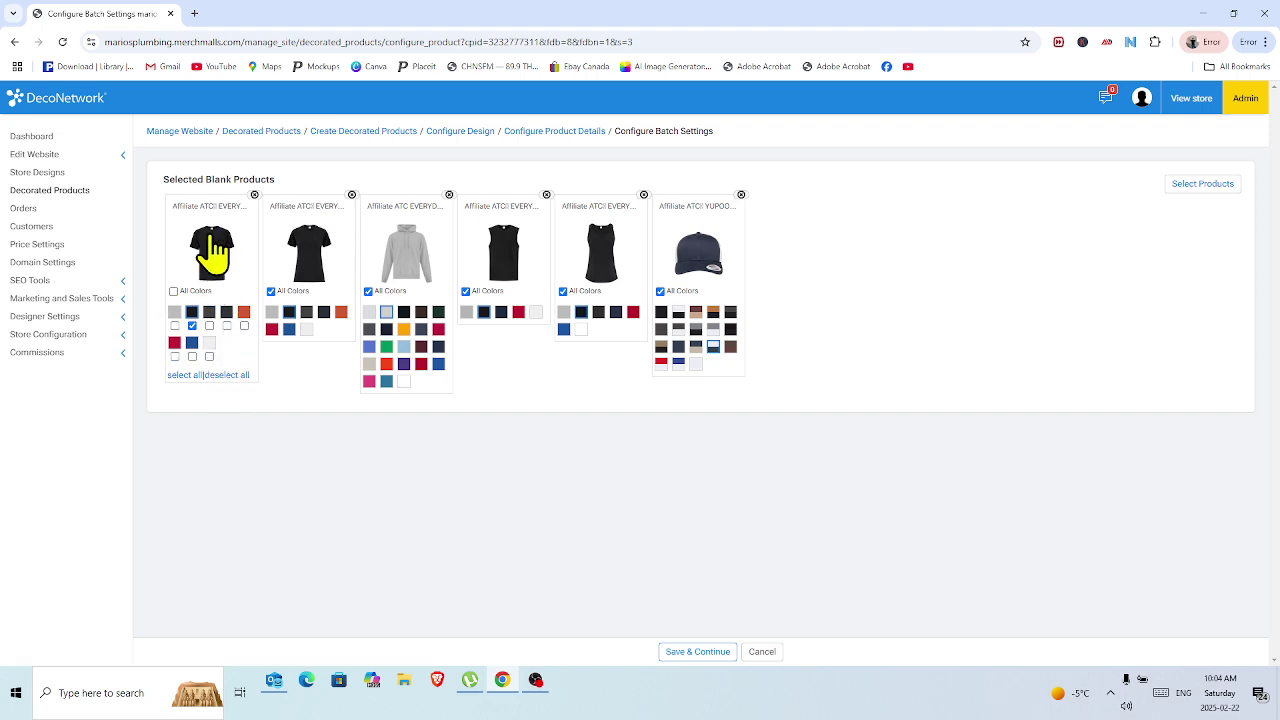
pyautogui.click(175, 325)
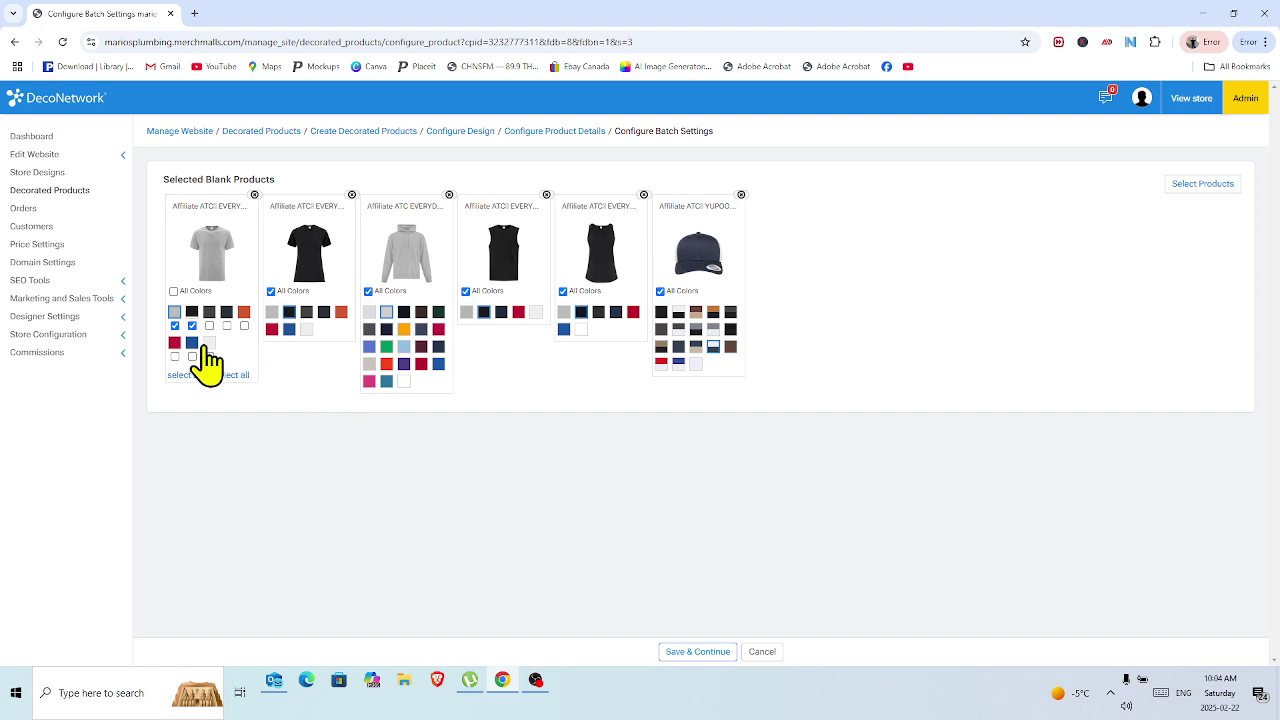
pyautogui.click(210, 342)
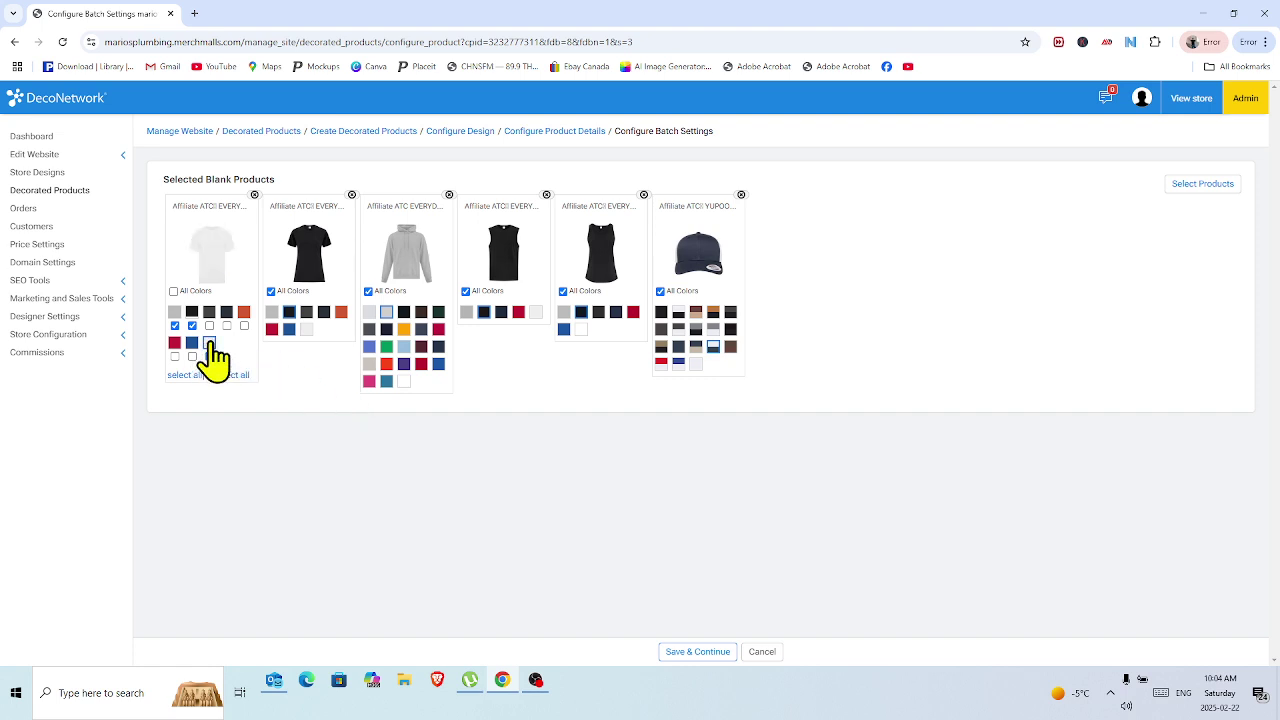
pyautogui.click(210, 356)
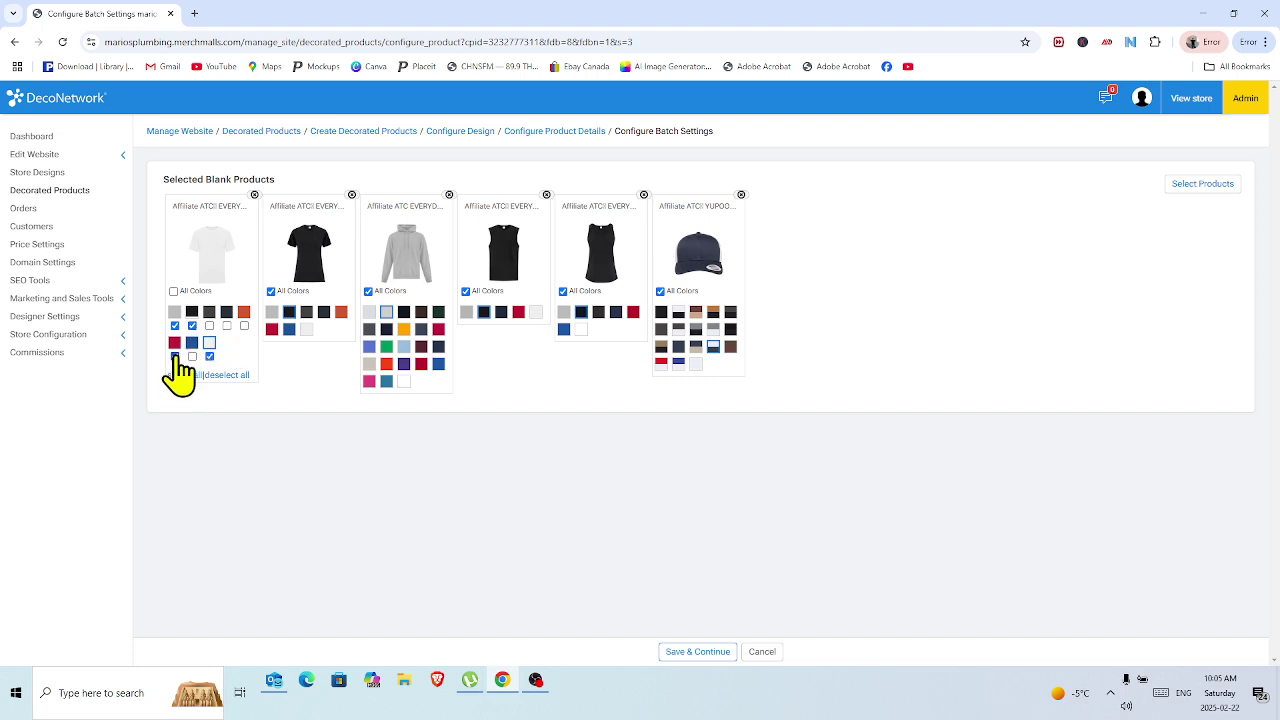
# Limit the ladies' side seam tee's colors to grey, black, red and white, with white as its displayed color.
pyautogui.click(271, 291)
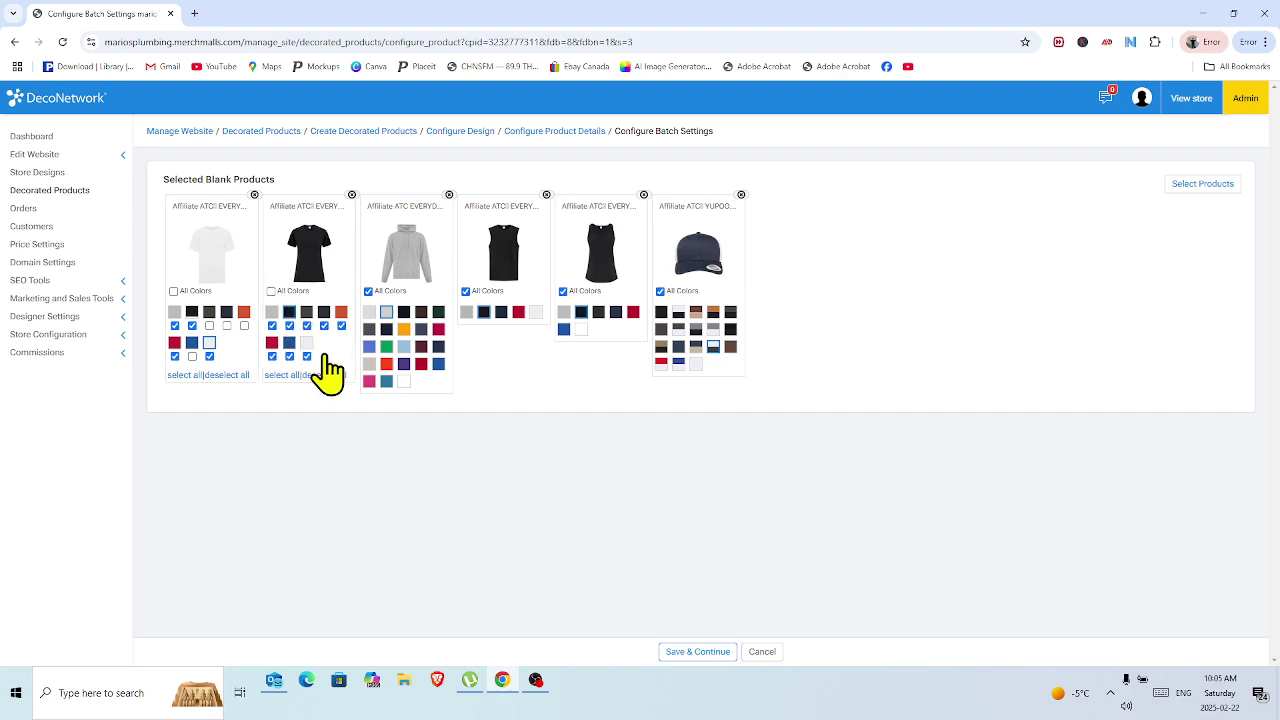
pyautogui.click(307, 344)
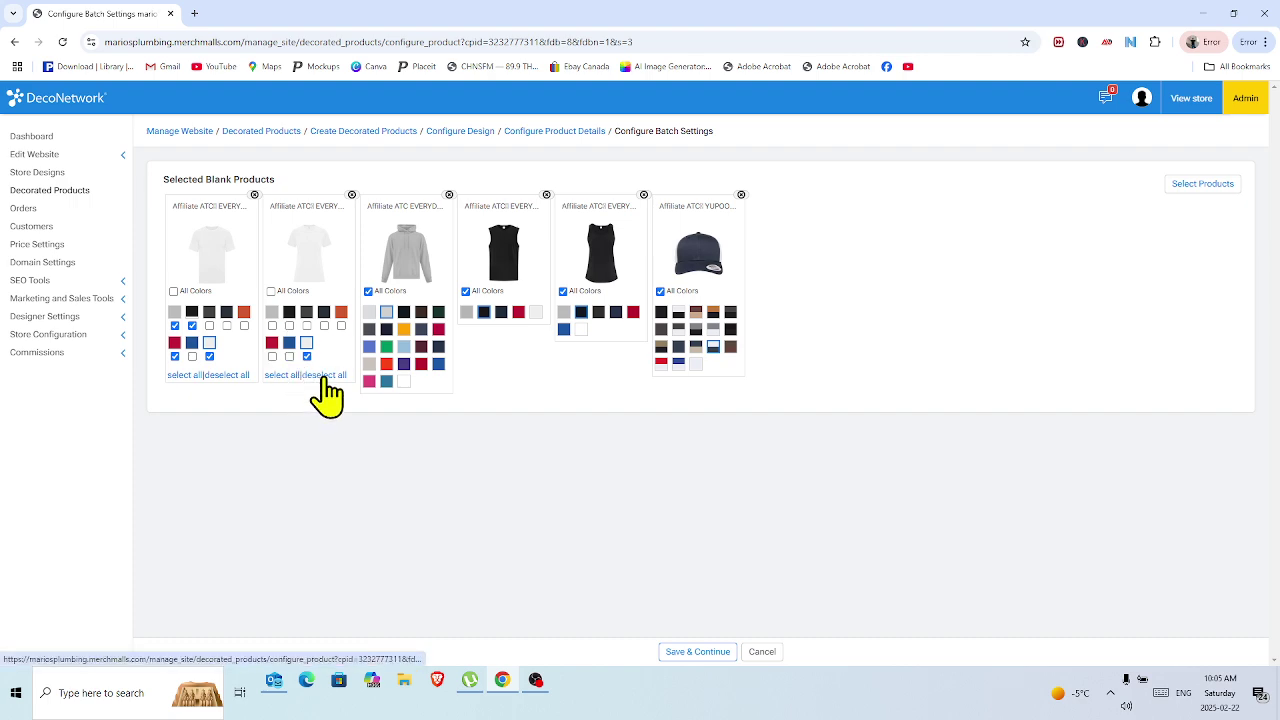
pyautogui.click(325, 376)
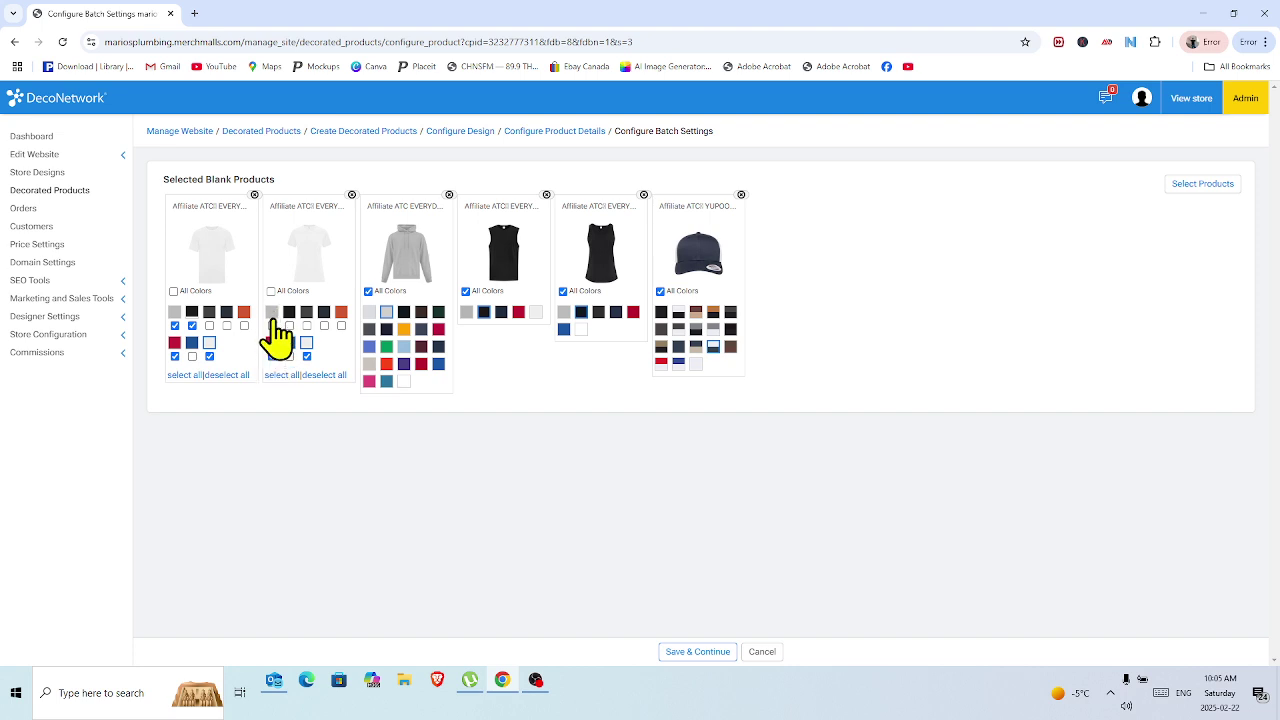
pyautogui.click(273, 325)
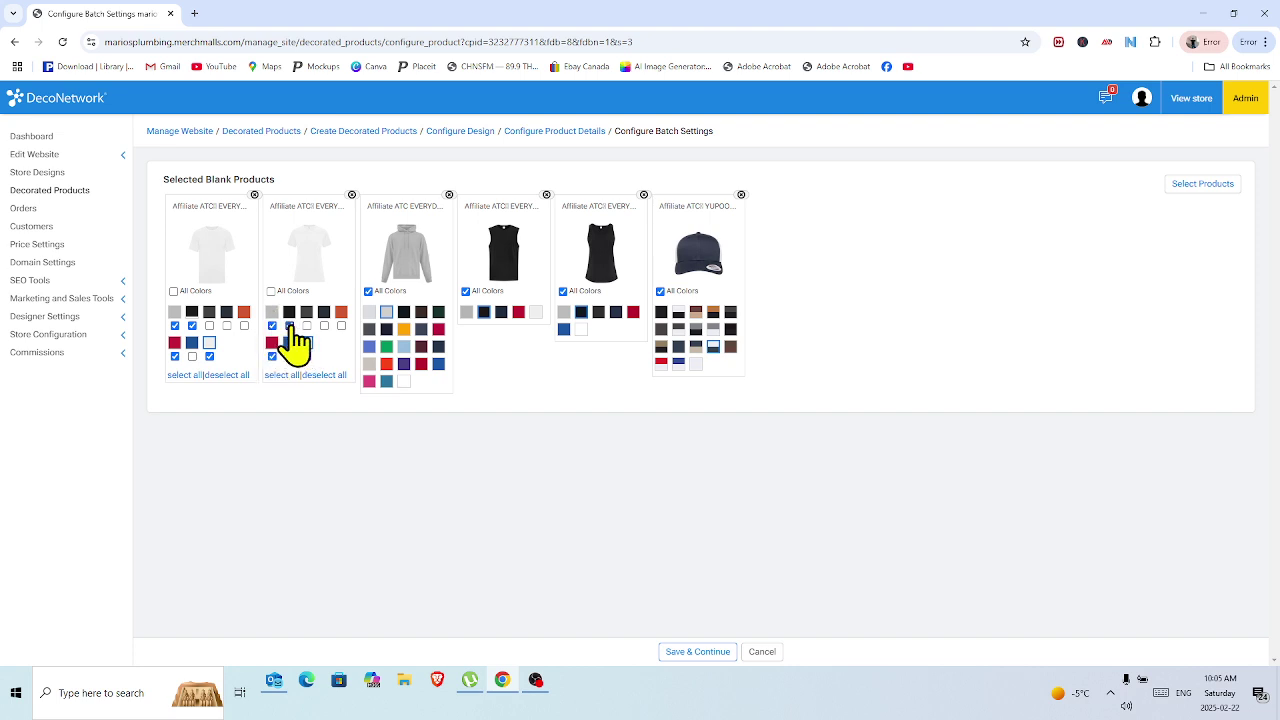
# Limit the fleece hooded sweatshirt's colors to Athletic Heather, Black, red and White, with White as its displayed color.
pyautogui.click(369, 291)
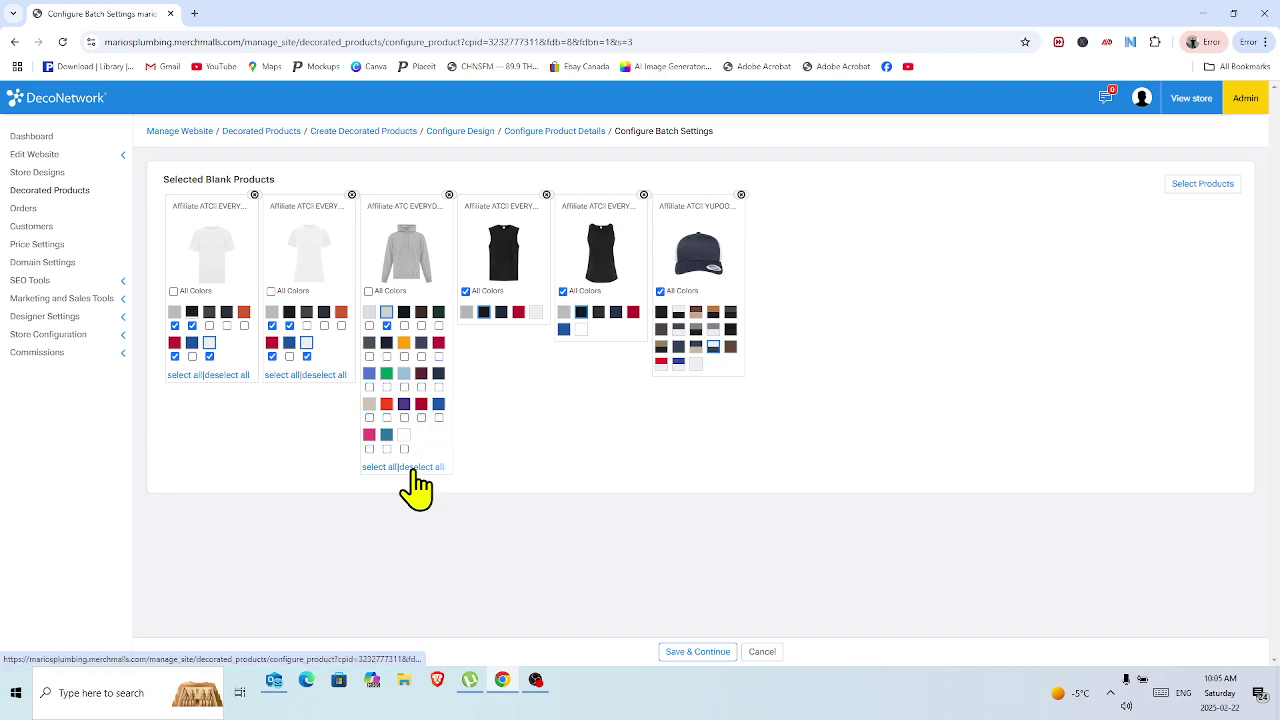
pyautogui.click(405, 435)
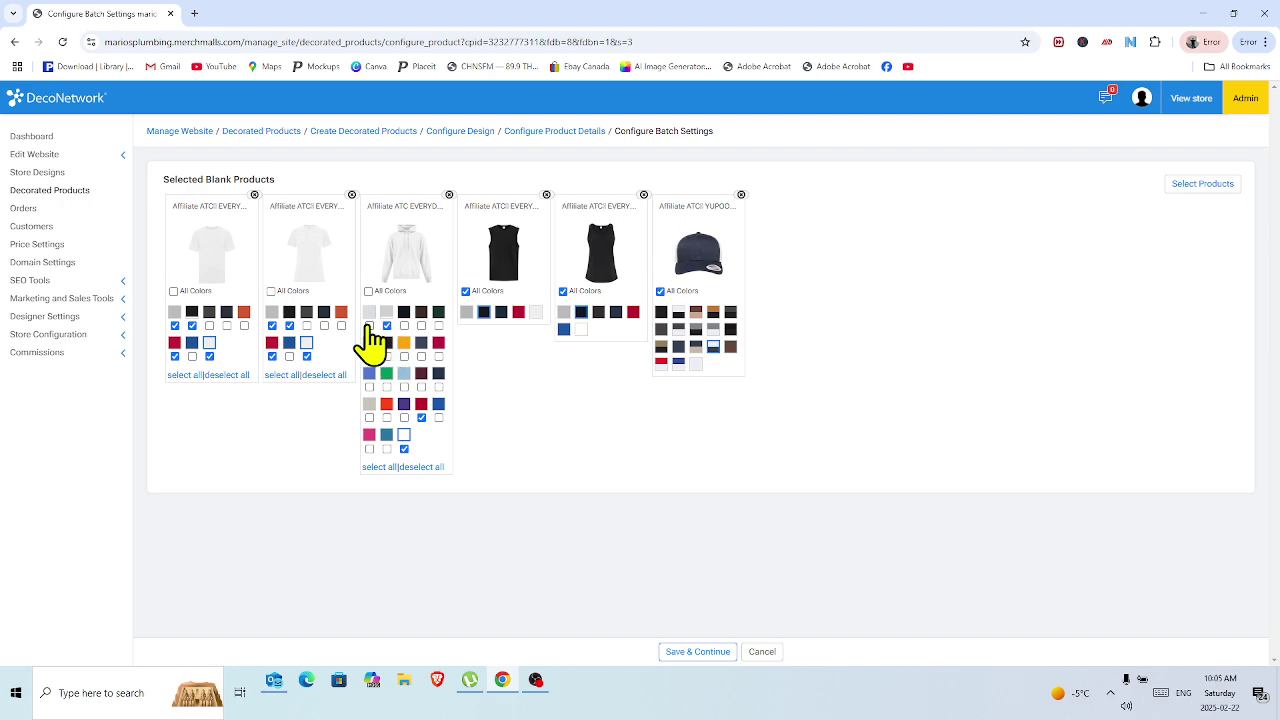
pyautogui.click(404, 326)
# Limit the cotton sleeveless tee's colors to black, red and white, with red as its displayed color.
pyautogui.click(465, 291)
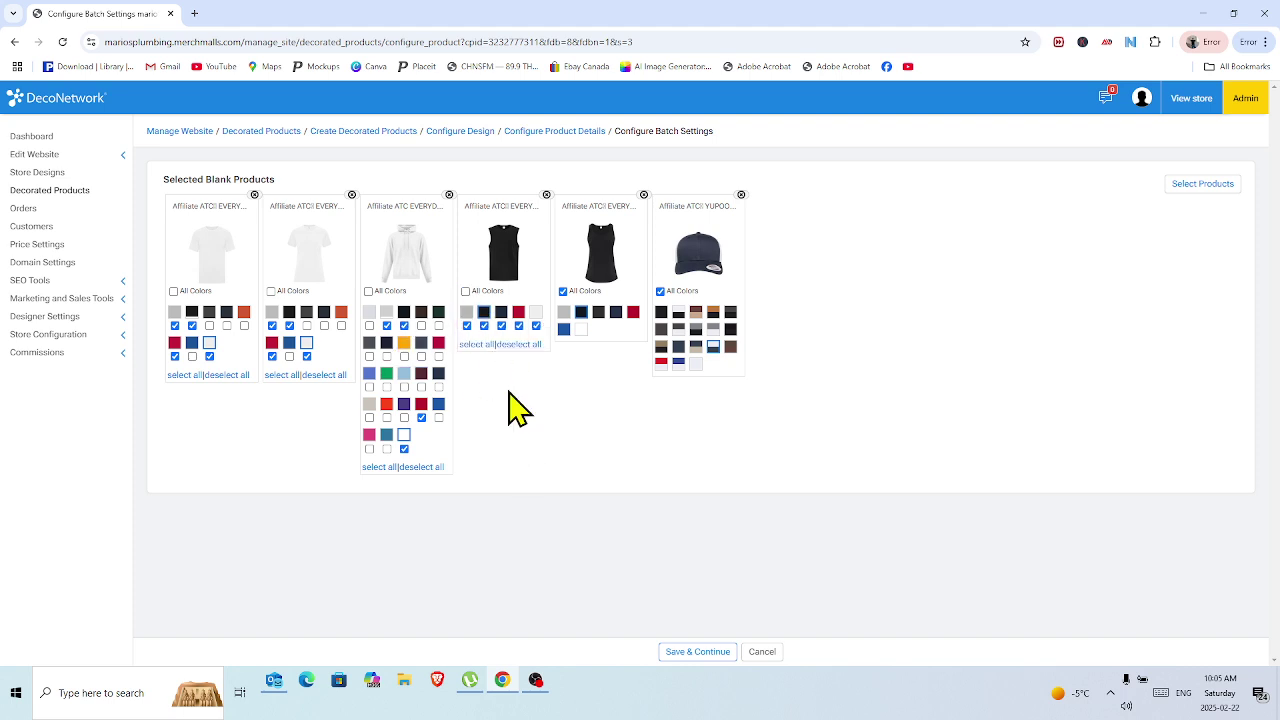
pyautogui.click(518, 312)
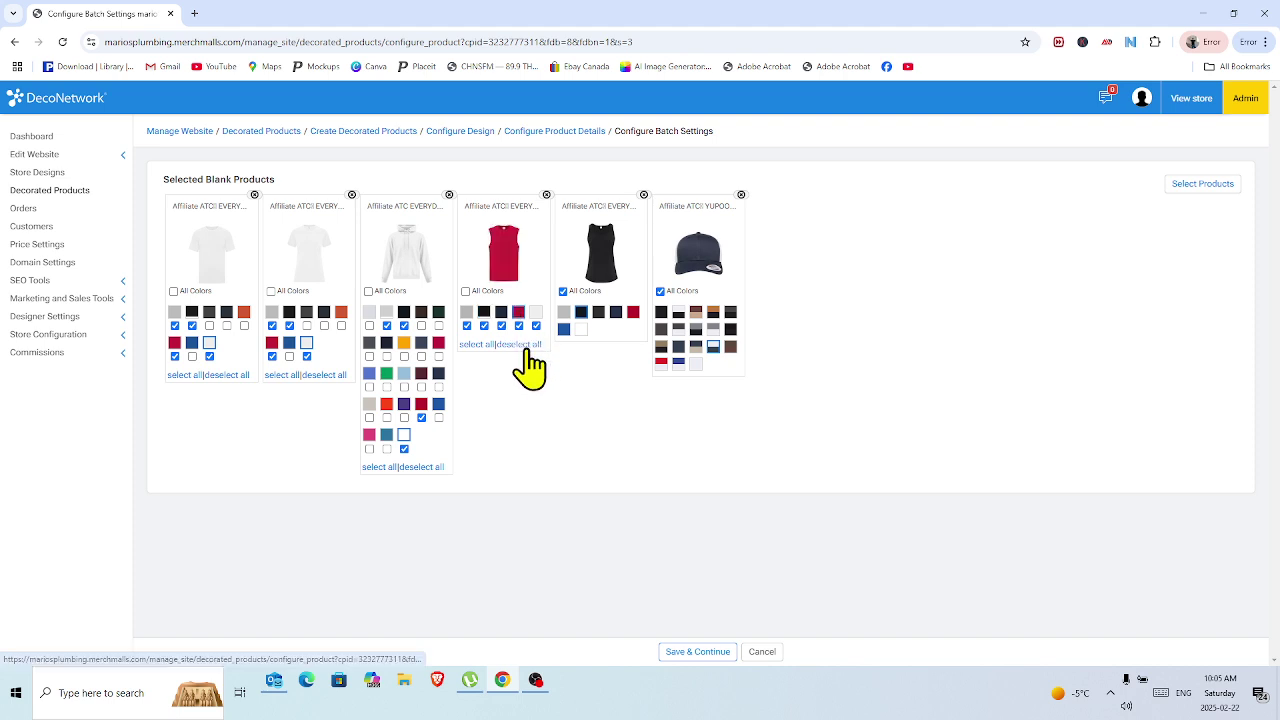
pyautogui.click(530, 344)
pyautogui.click(536, 326)
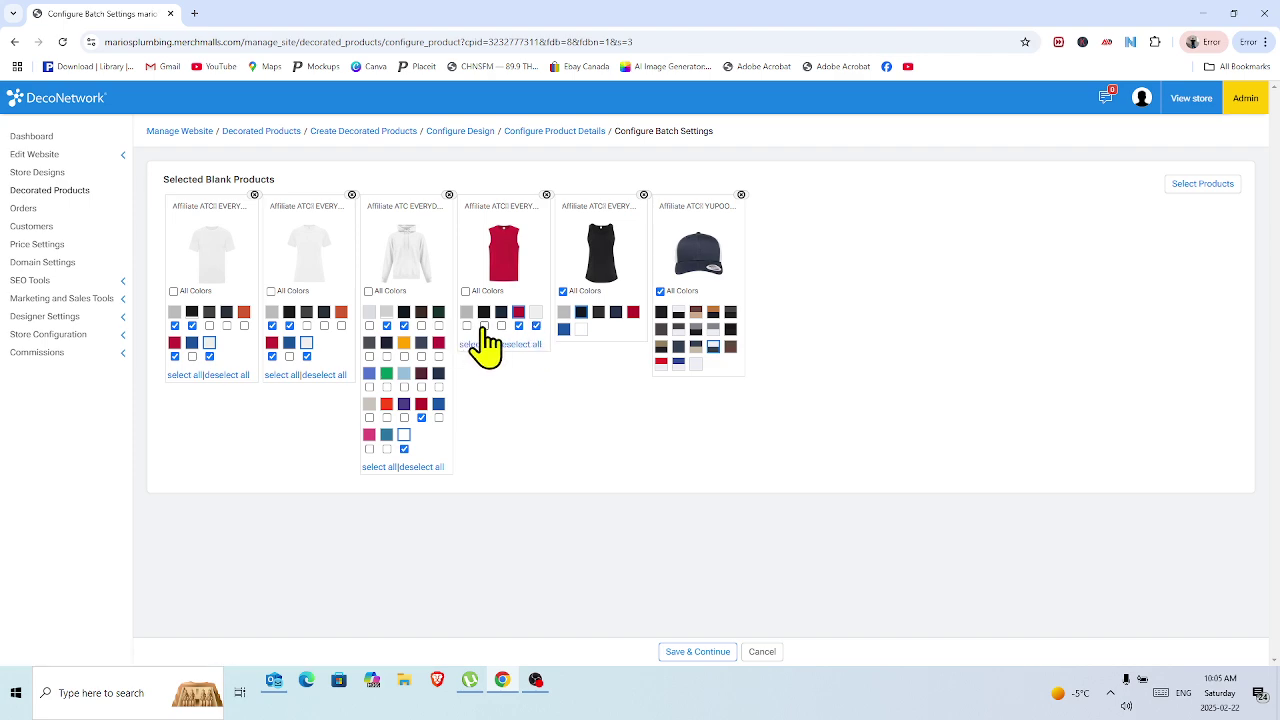
pyautogui.click(501, 326)
# Limit the ladies' tank top's colors to grey, black, red and white, and the retro trucker cap's to black only.
pyautogui.click(562, 291)
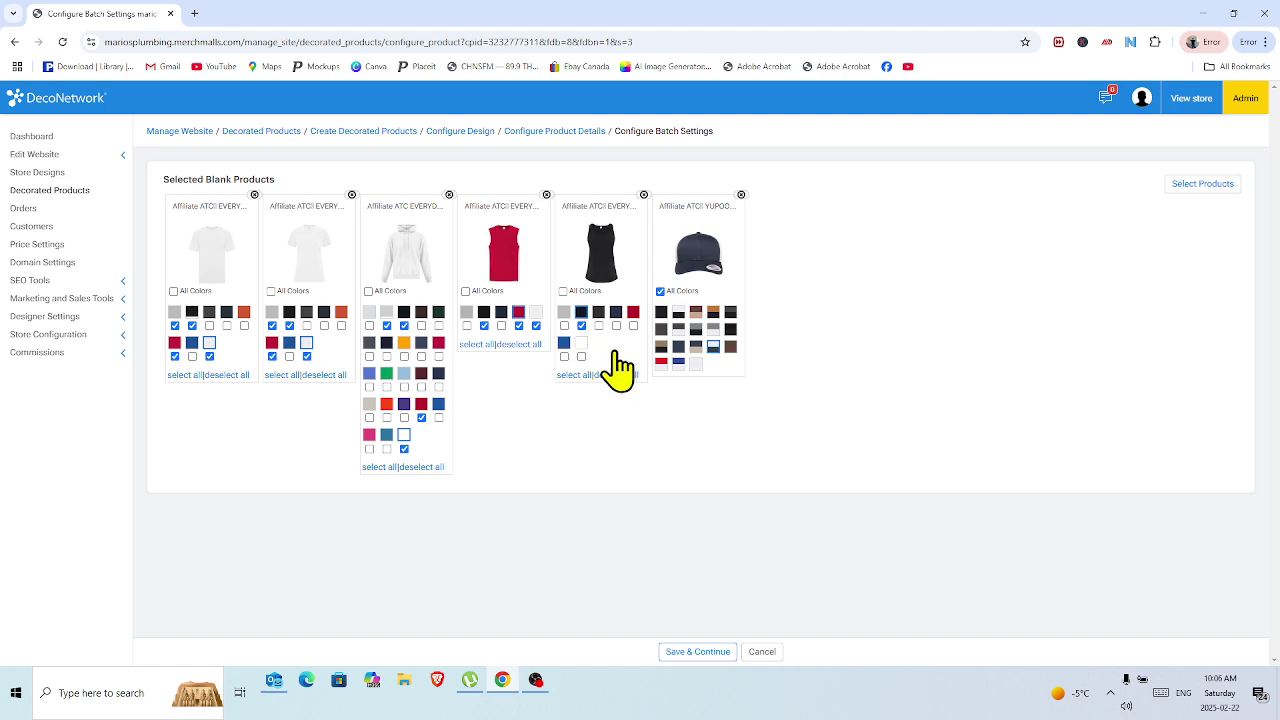
pyautogui.click(564, 325)
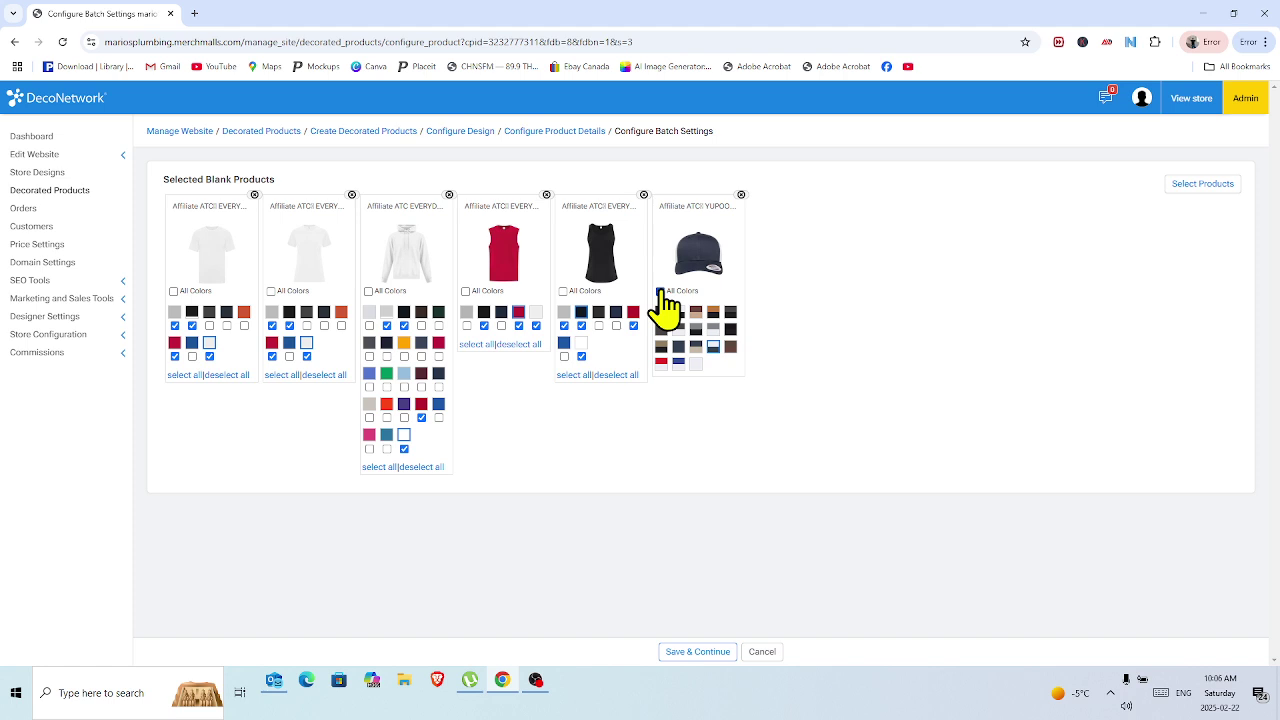
pyautogui.click(660, 291)
pyautogui.click(661, 313)
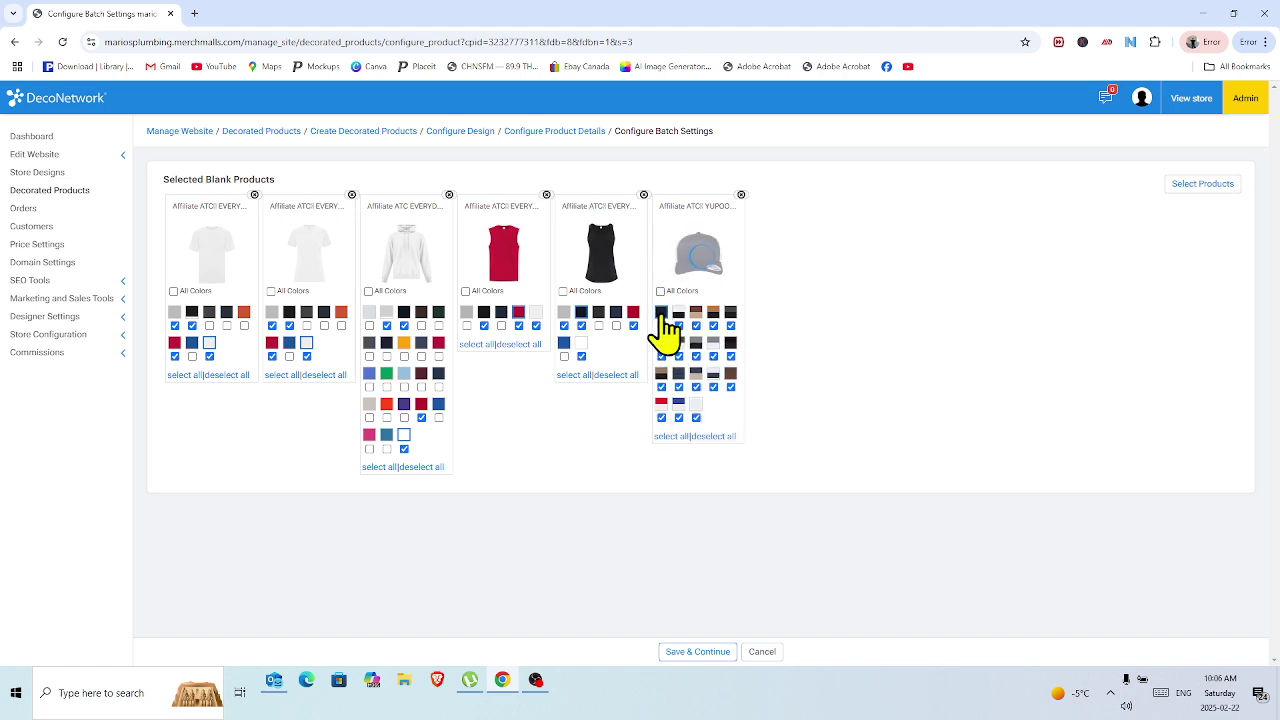
pyautogui.click(714, 437)
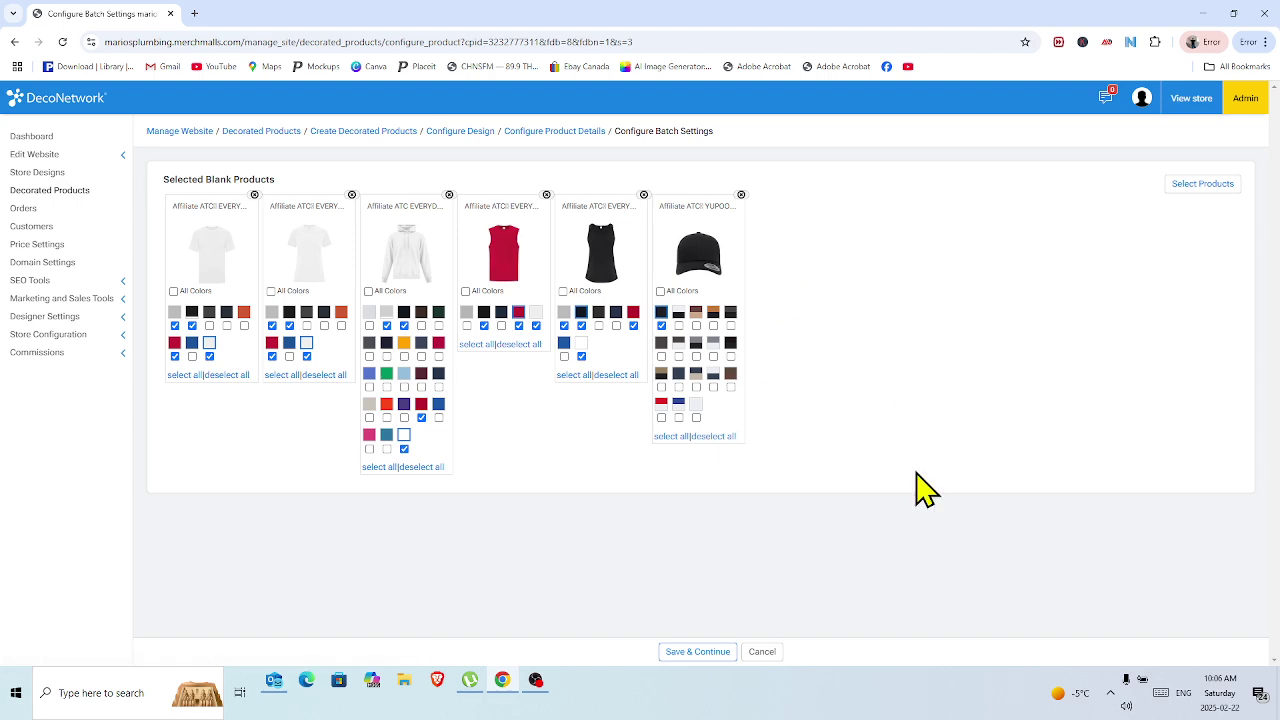
# Save the batch of decorated products and keep the default markup pricing for all of them.
pyautogui.click(703, 656)
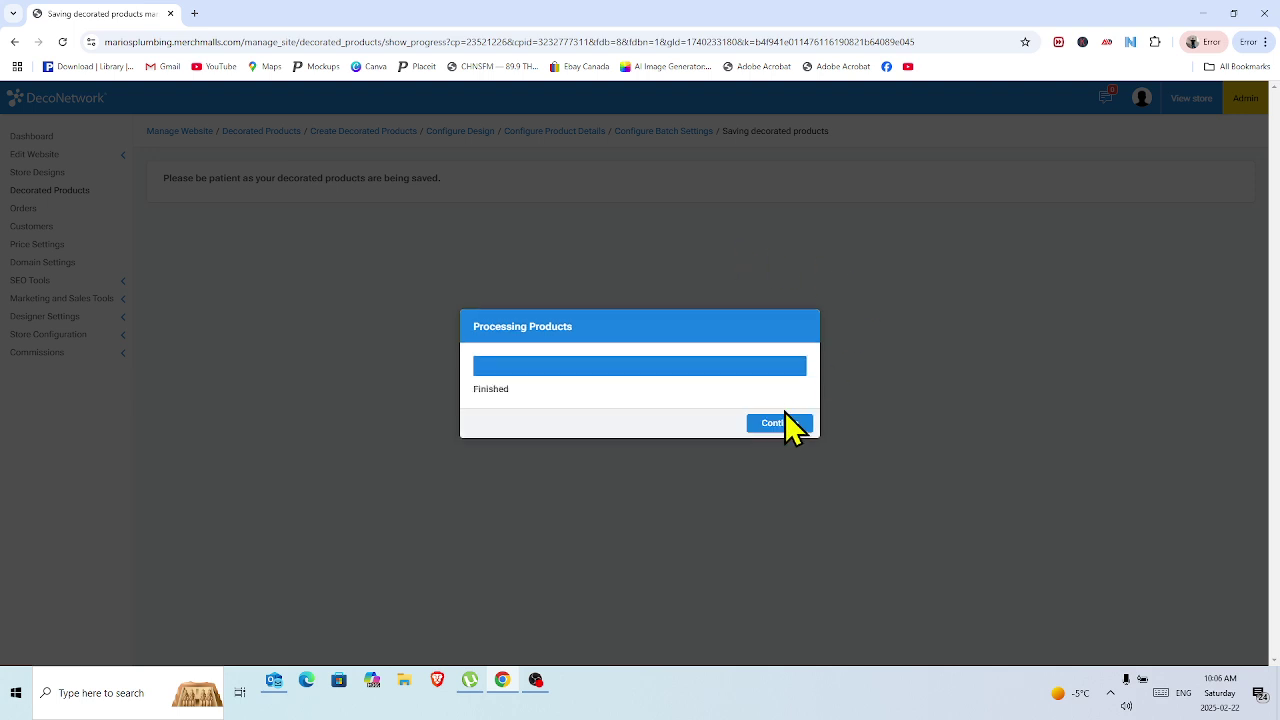
pyautogui.click(784, 424)
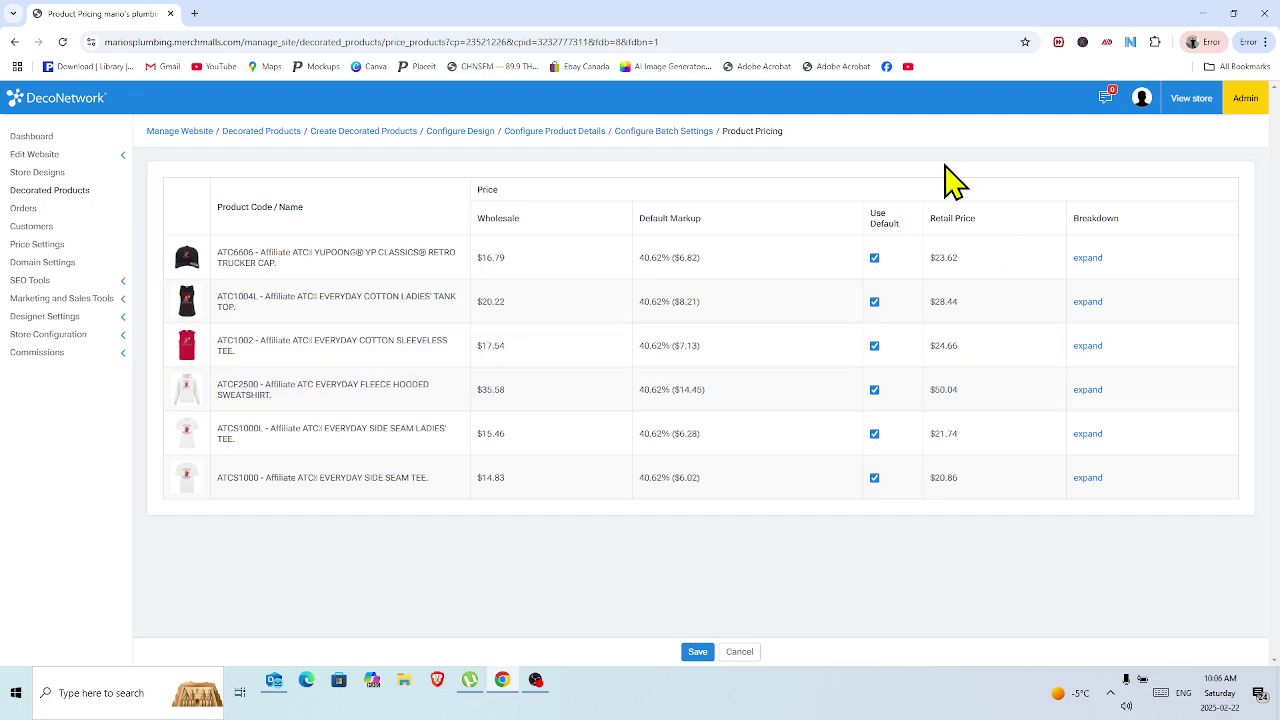
pyautogui.click(698, 652)
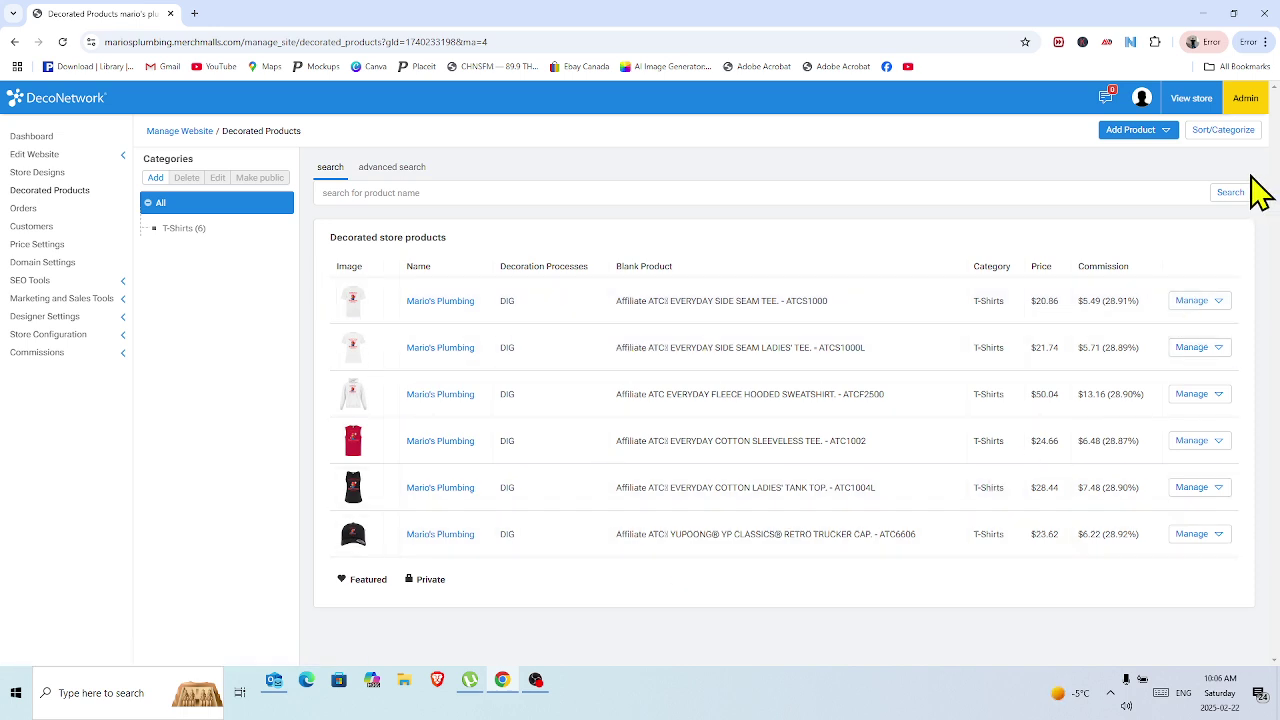
# Set the ATCS1000 side seam tee's retail price to 24.99 CAD and save the product.
pyautogui.click(1187, 305)
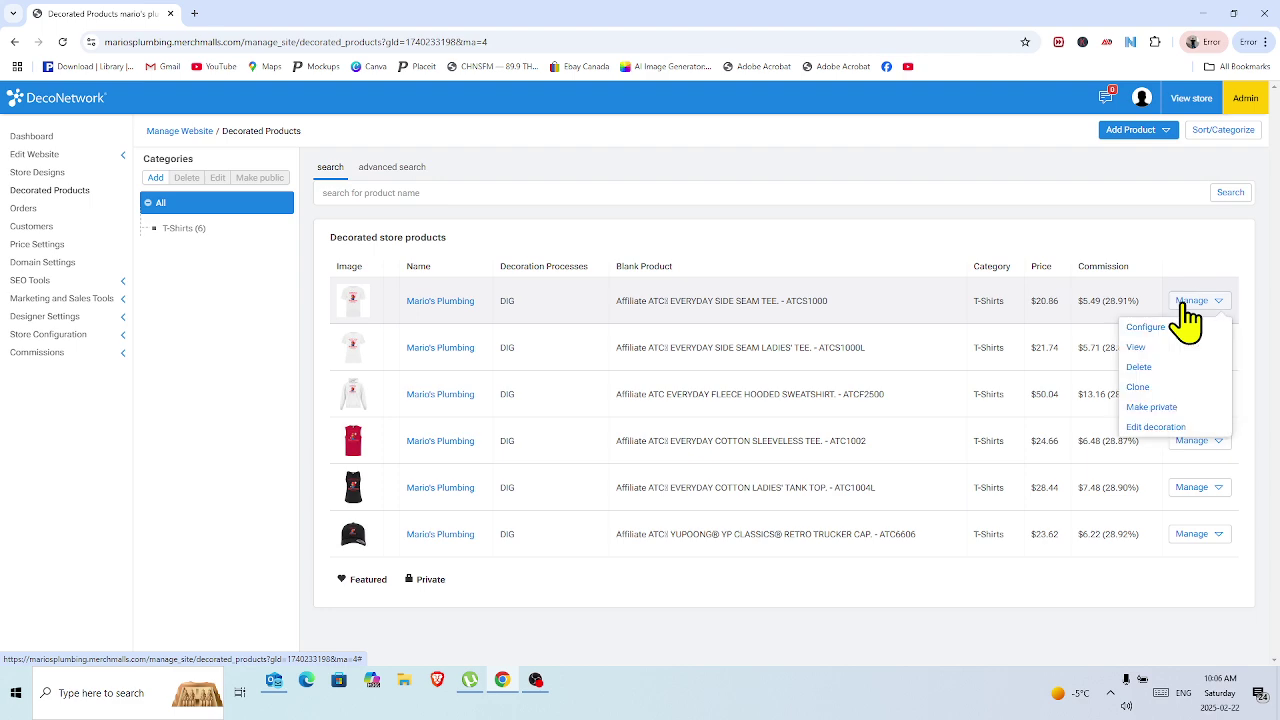
pyautogui.click(1165, 328)
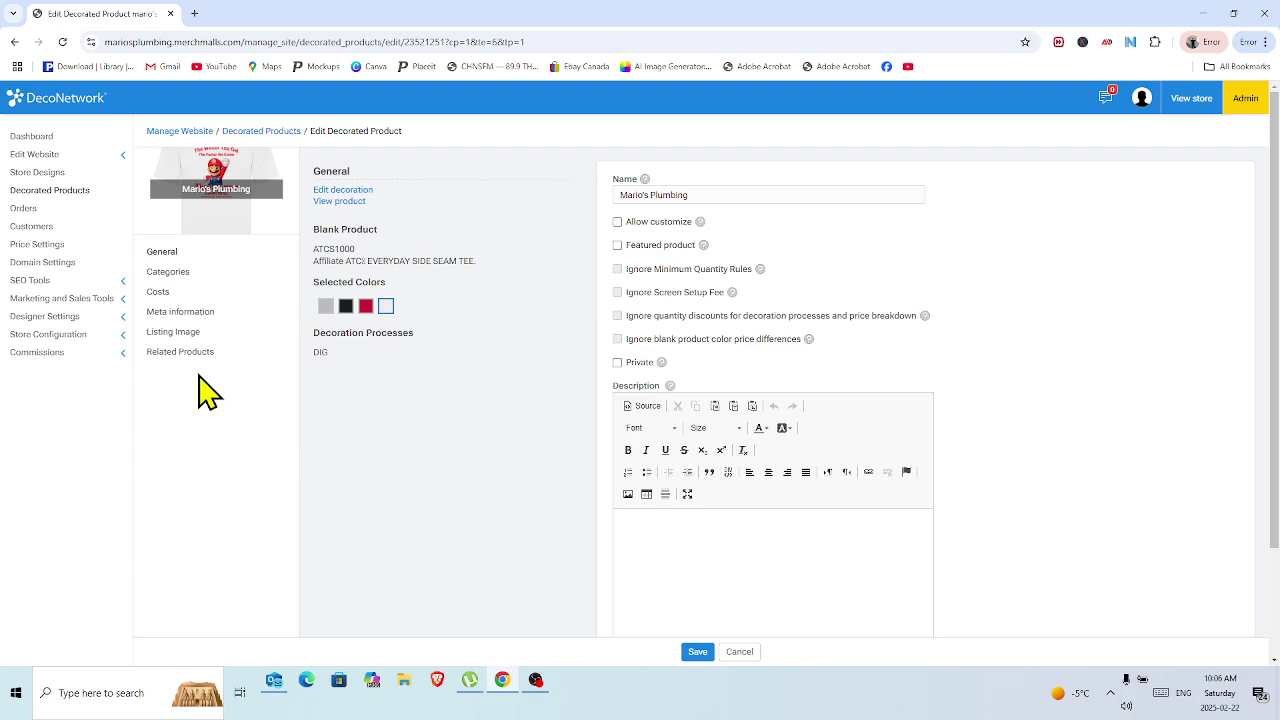
pyautogui.click(163, 295)
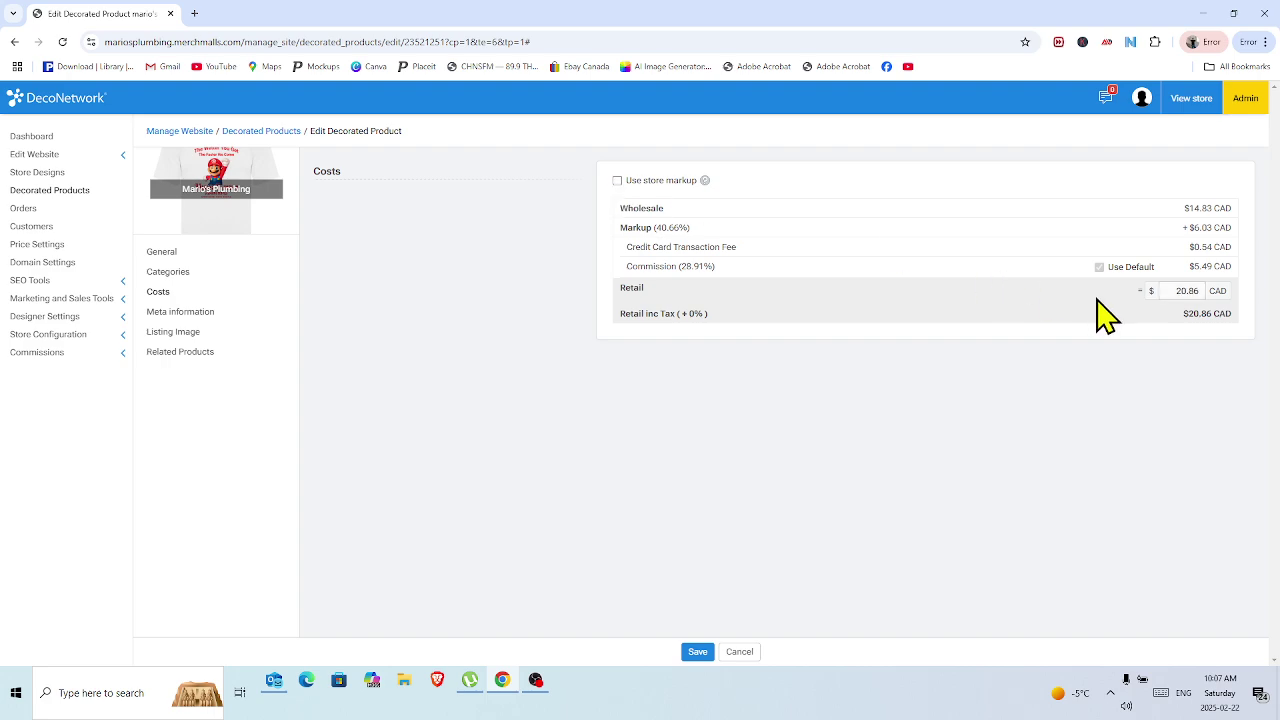
pyautogui.doubleClick(1199, 290)
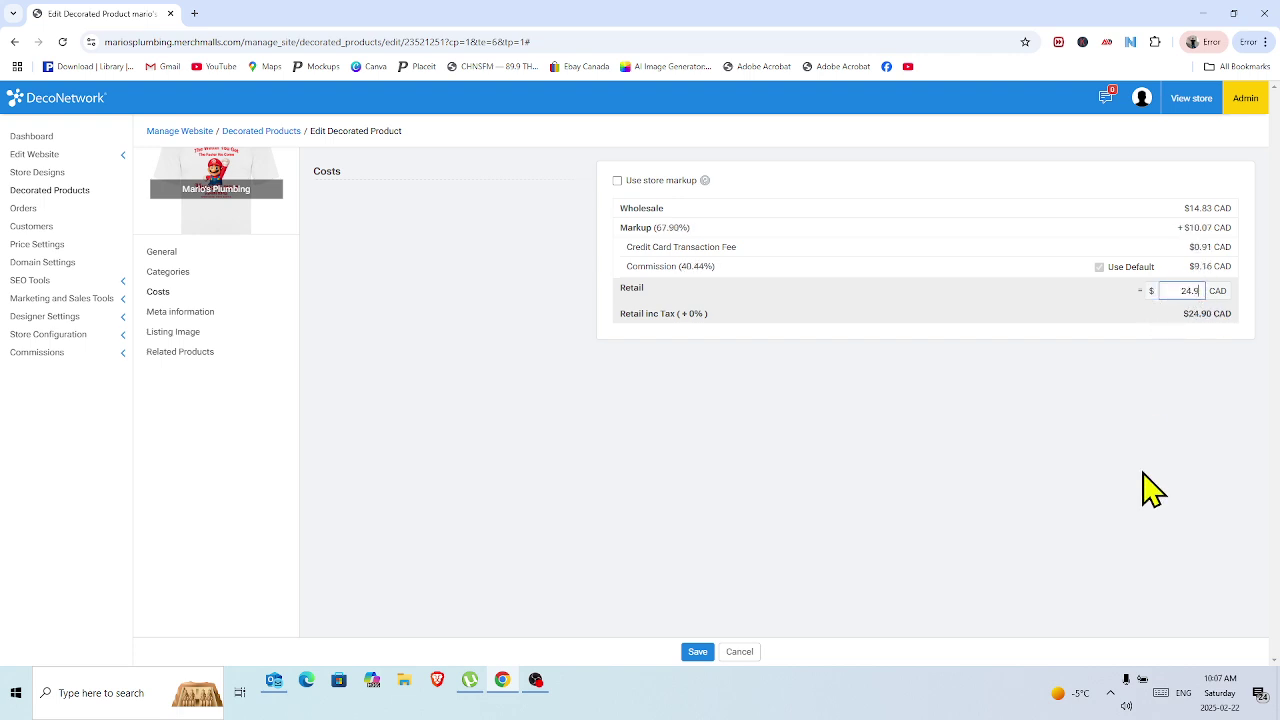
pyautogui.click(698, 653)
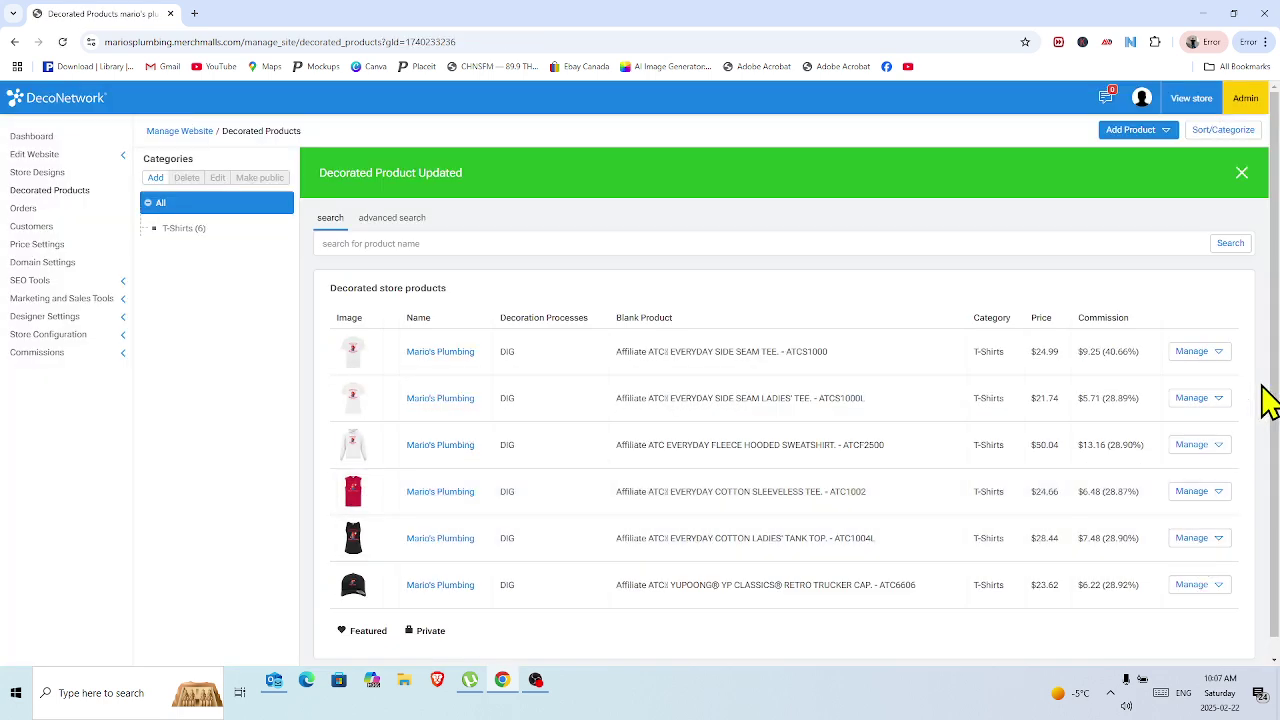
# Reopen the ATCS1000 side seam tee's configuration and review its cost breakdown.
pyautogui.click(1192, 351)
pyautogui.click(1160, 385)
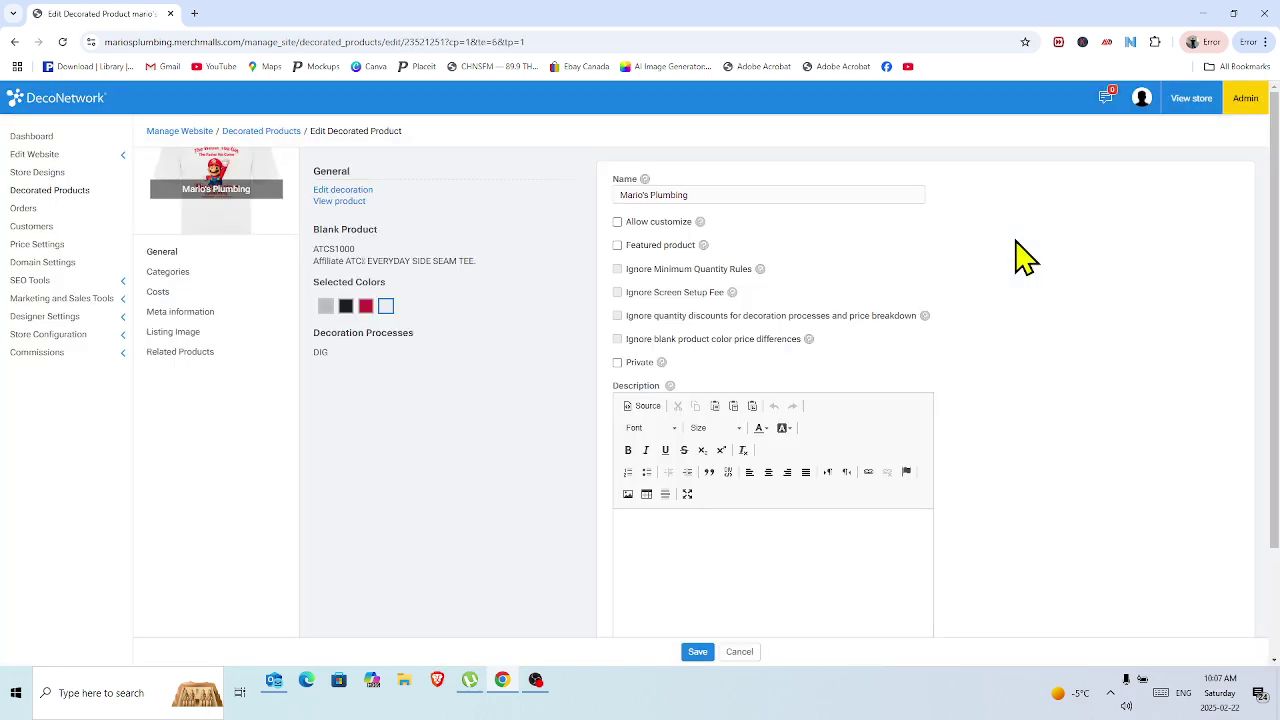
pyautogui.click(157, 292)
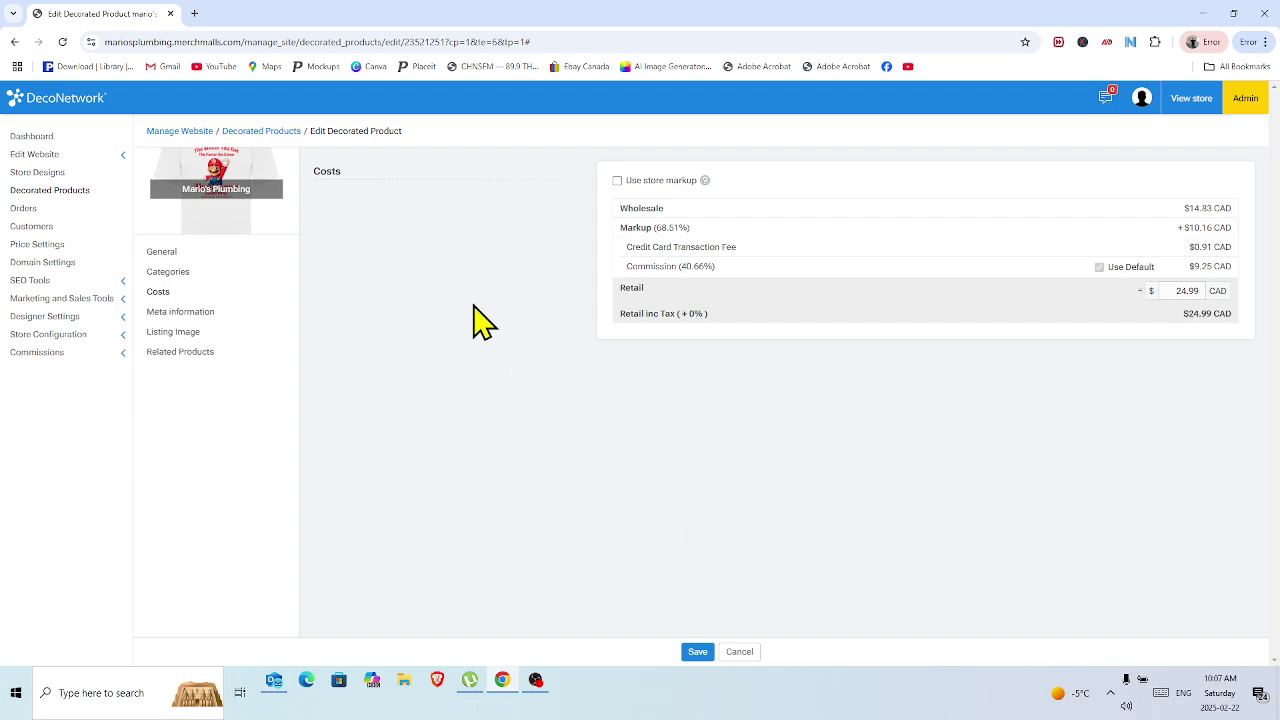
# Open the live storefront and look over its home page down to the footer.
pyautogui.click(1190, 104)
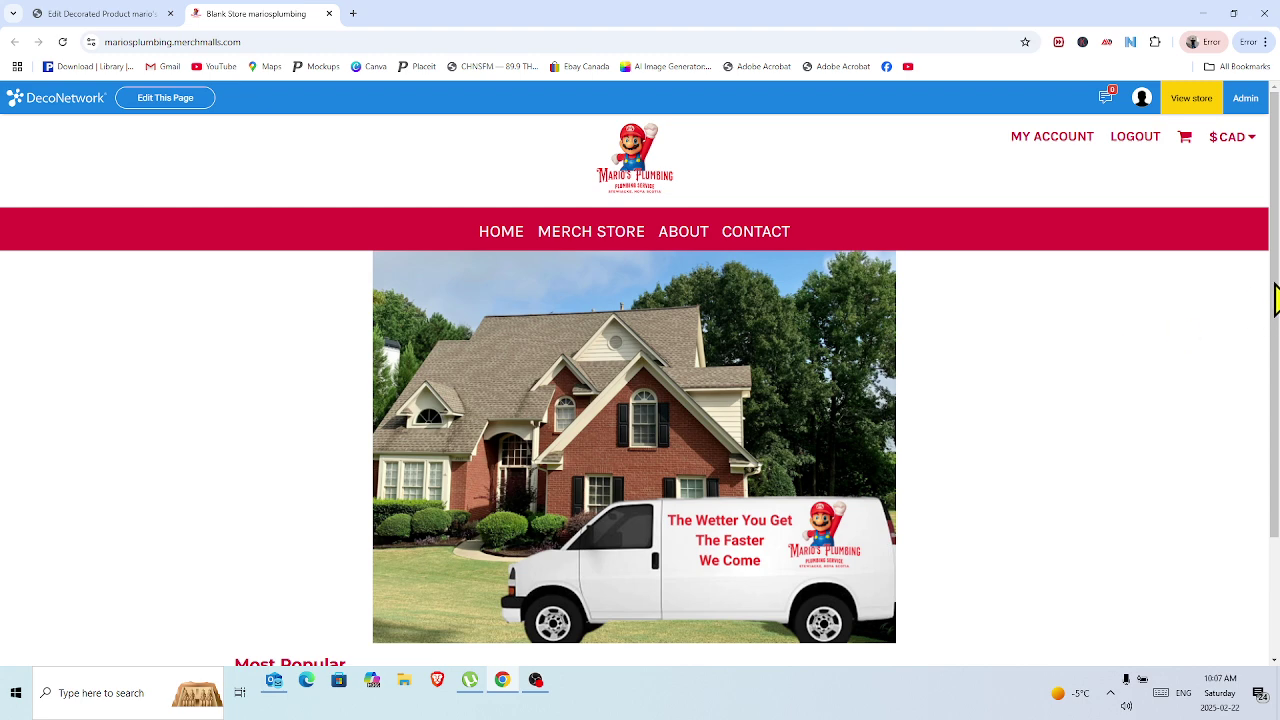
pyautogui.moveTo(1275, 300); pyautogui.dragTo(1249, 251)
pyautogui.scroll(-2, 1275, 222)
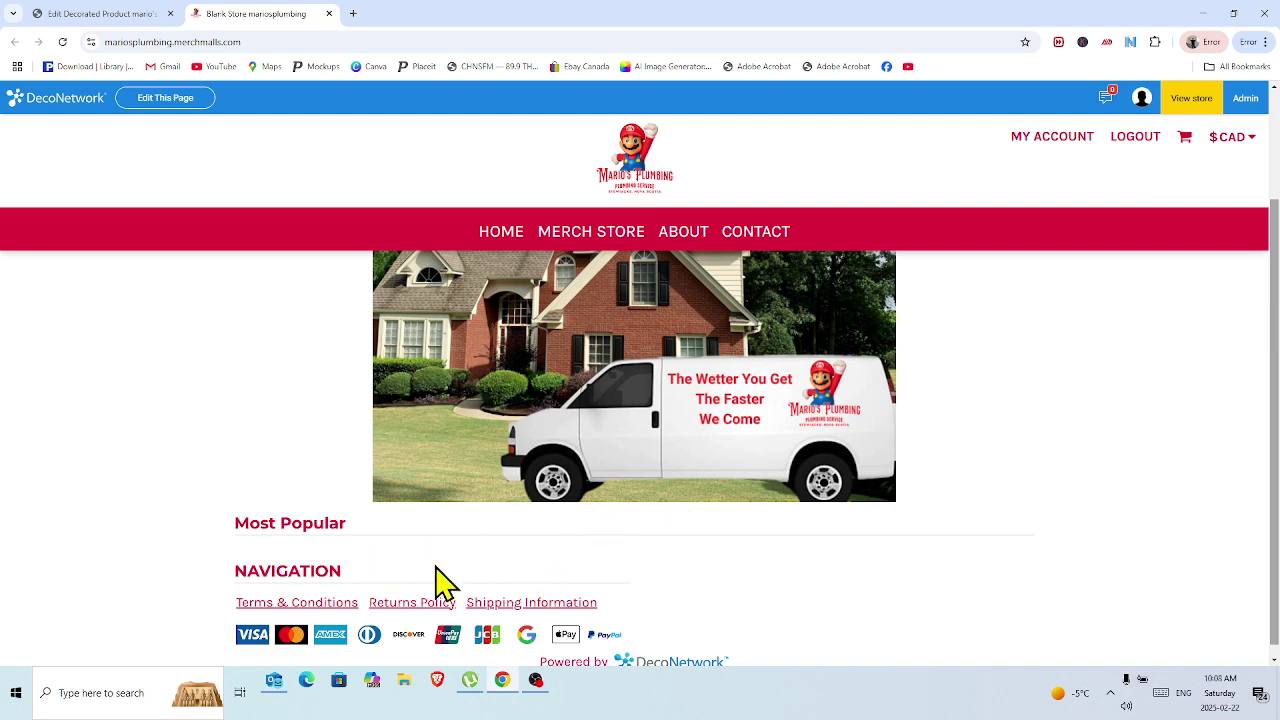
pyautogui.moveTo(1275, 410); pyautogui.dragTo(1274, 277)
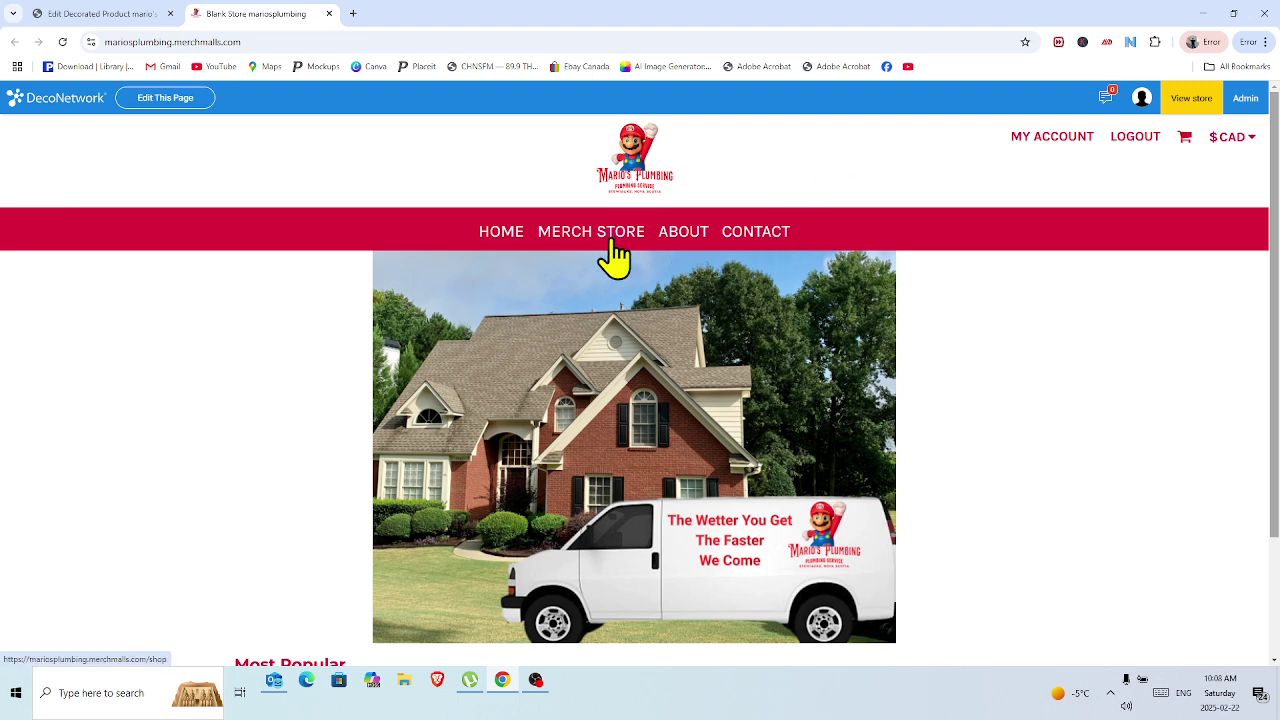
# Browse the Merch Store page's product listing and the second page of its Most Popular items.
pyautogui.click(609, 240)
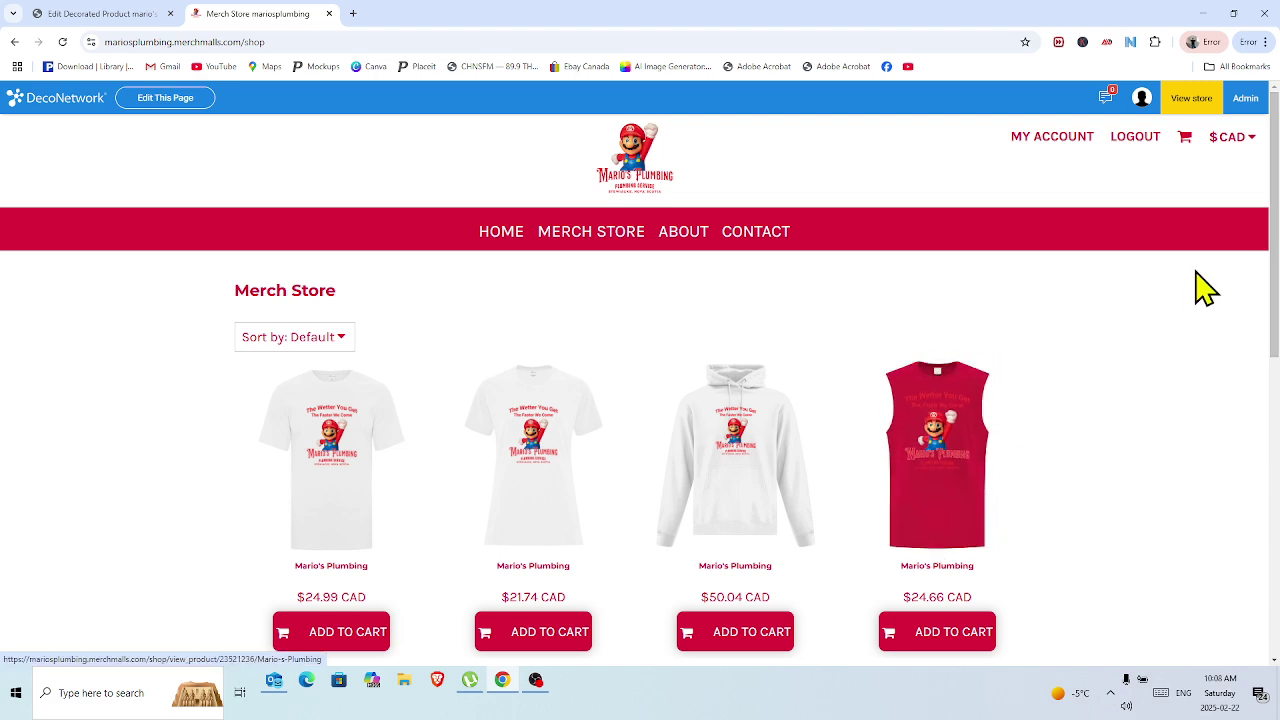
pyautogui.moveTo(1275, 240); pyautogui.dragTo(1275, 530)
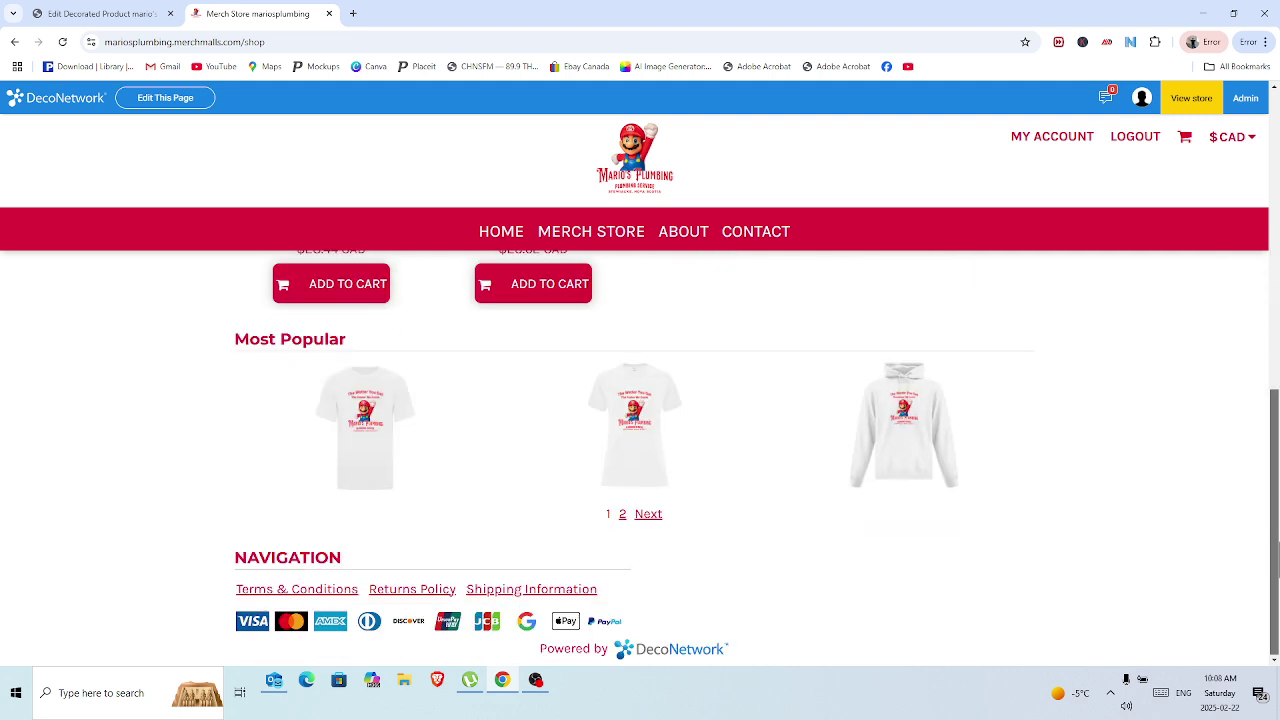
pyautogui.click(650, 514)
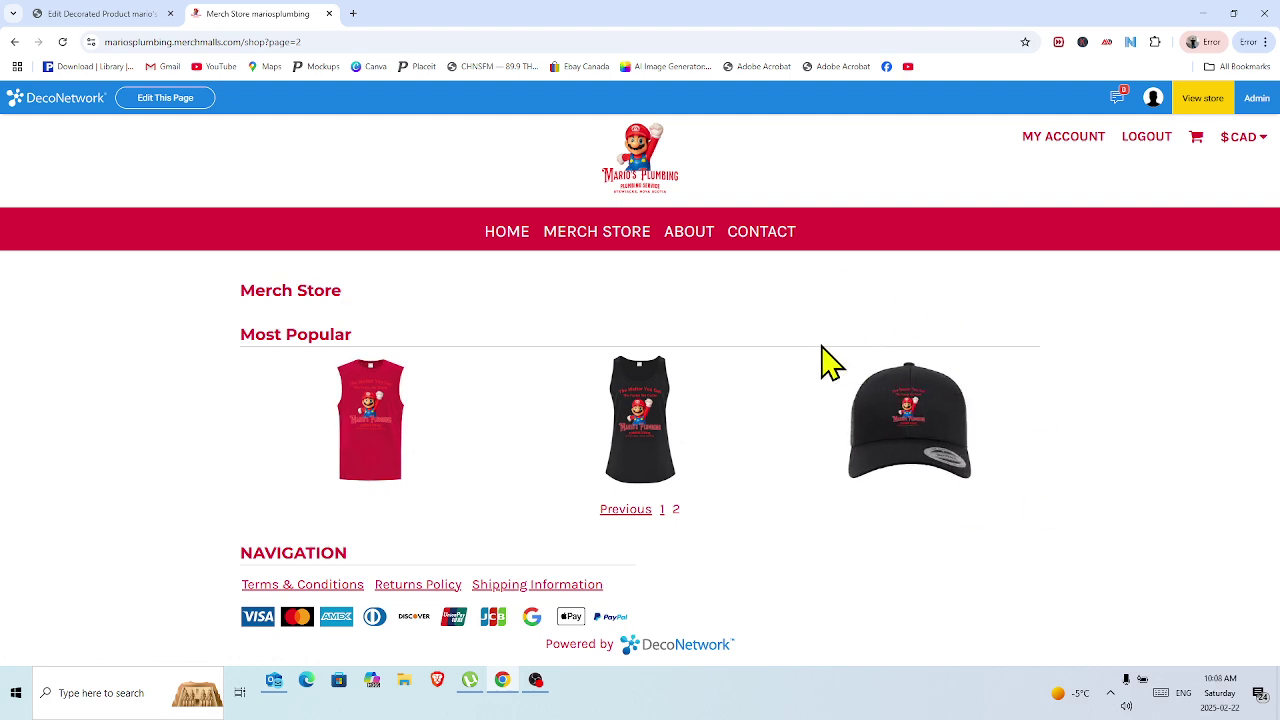
# Open the hooded sweatshirt's store page and preview it in Black and Athletic Heather.
pyautogui.click(663, 512)
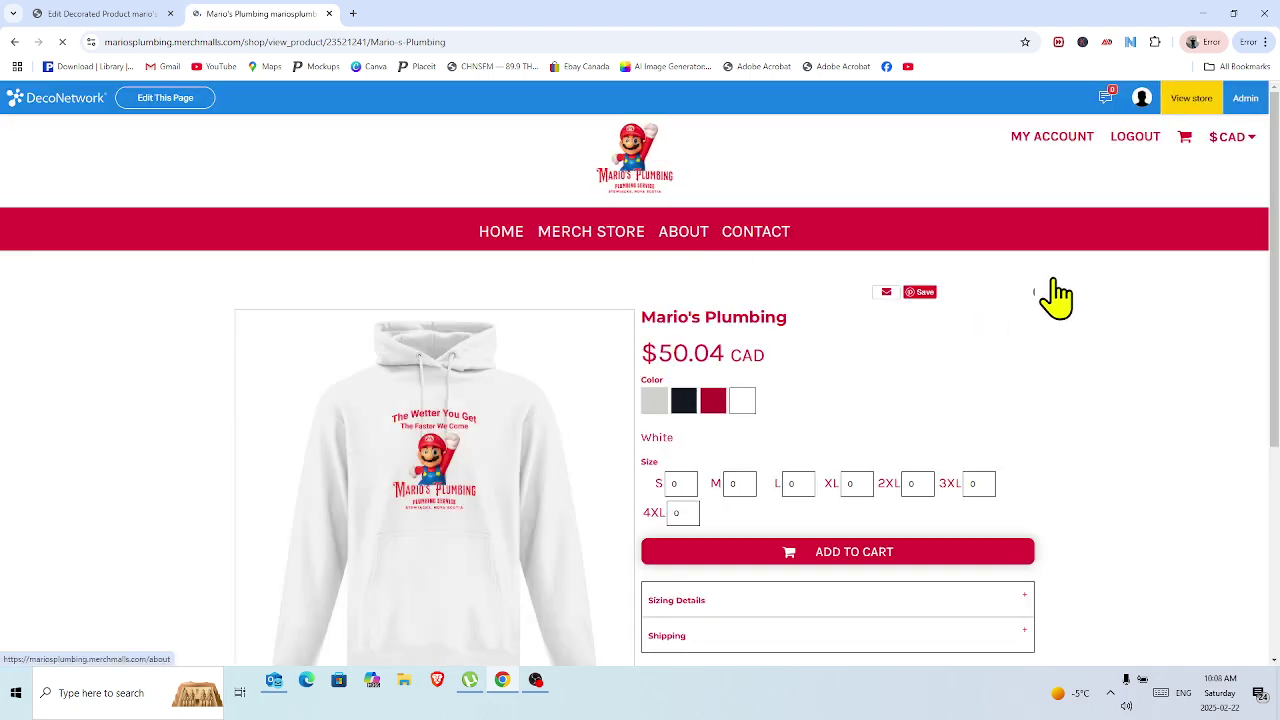
pyautogui.click(684, 408)
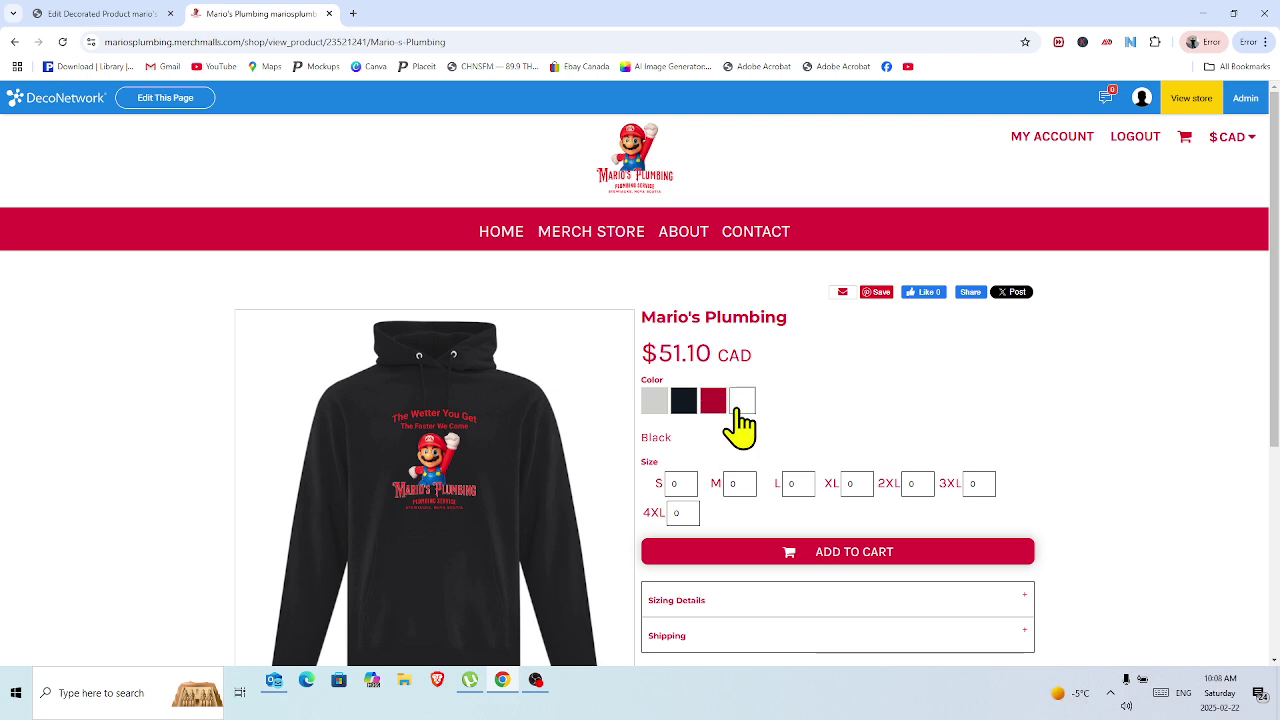
pyautogui.click(656, 405)
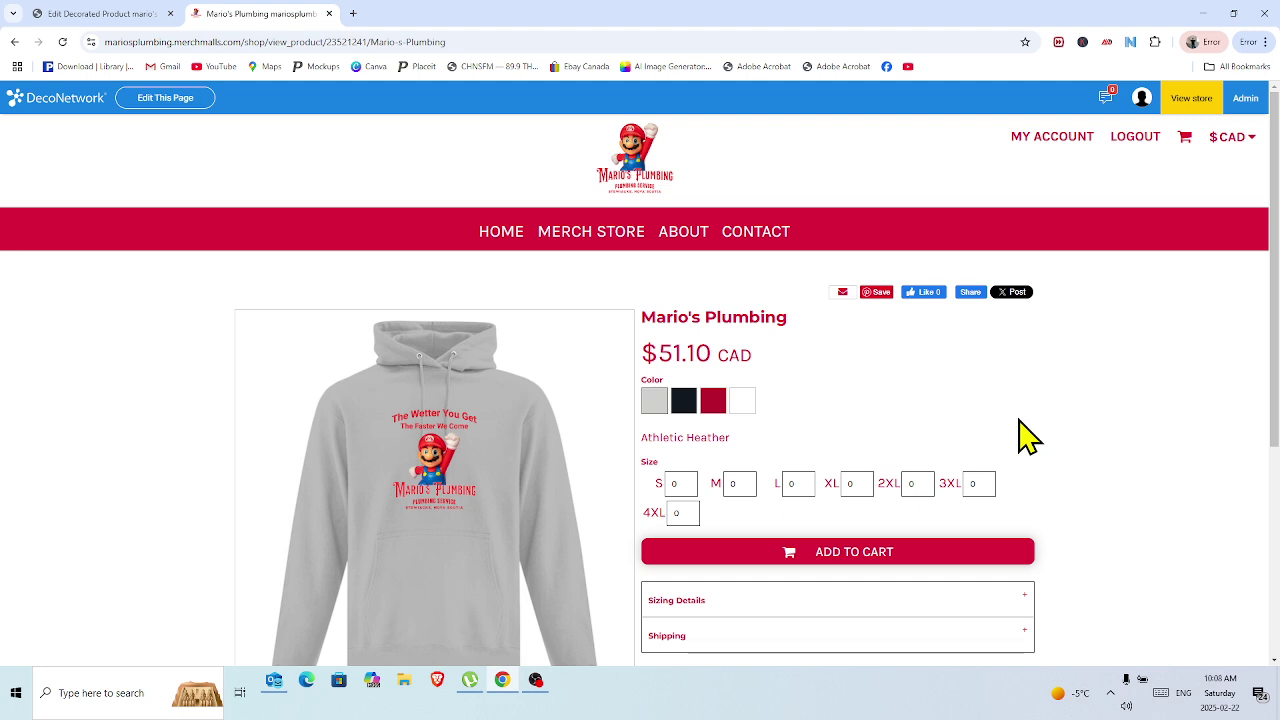
pyautogui.click(536, 682)
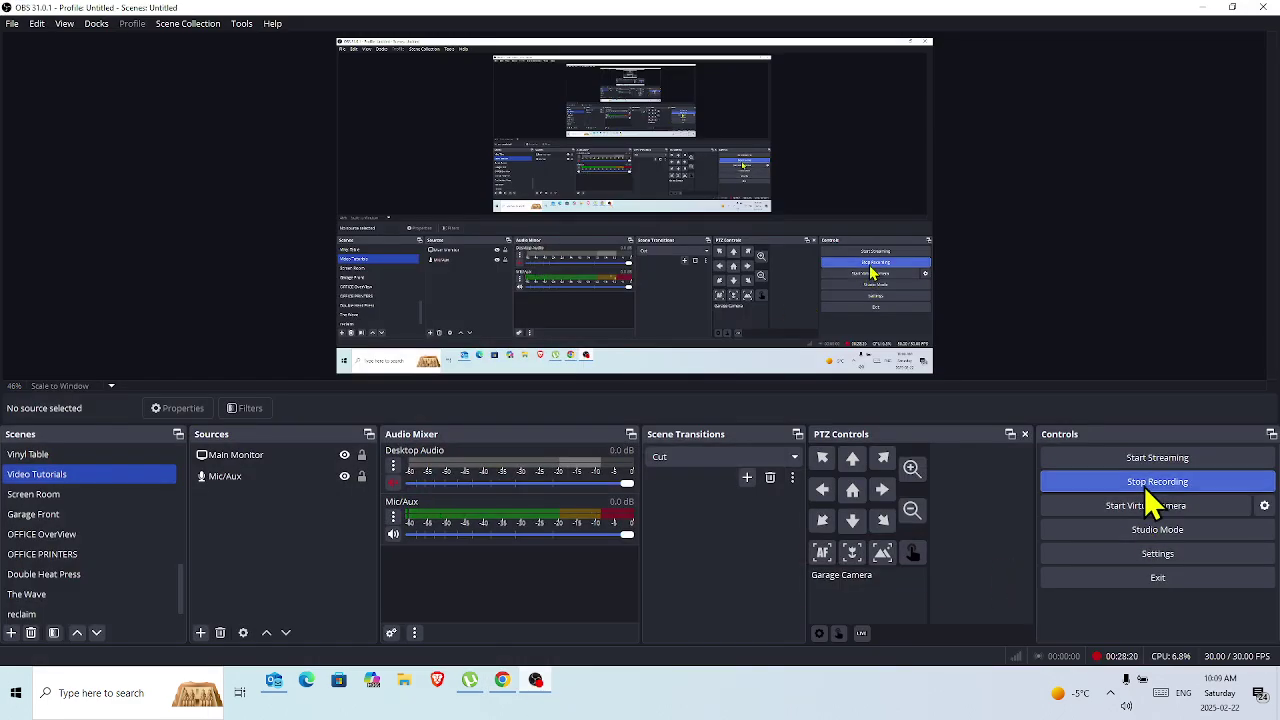